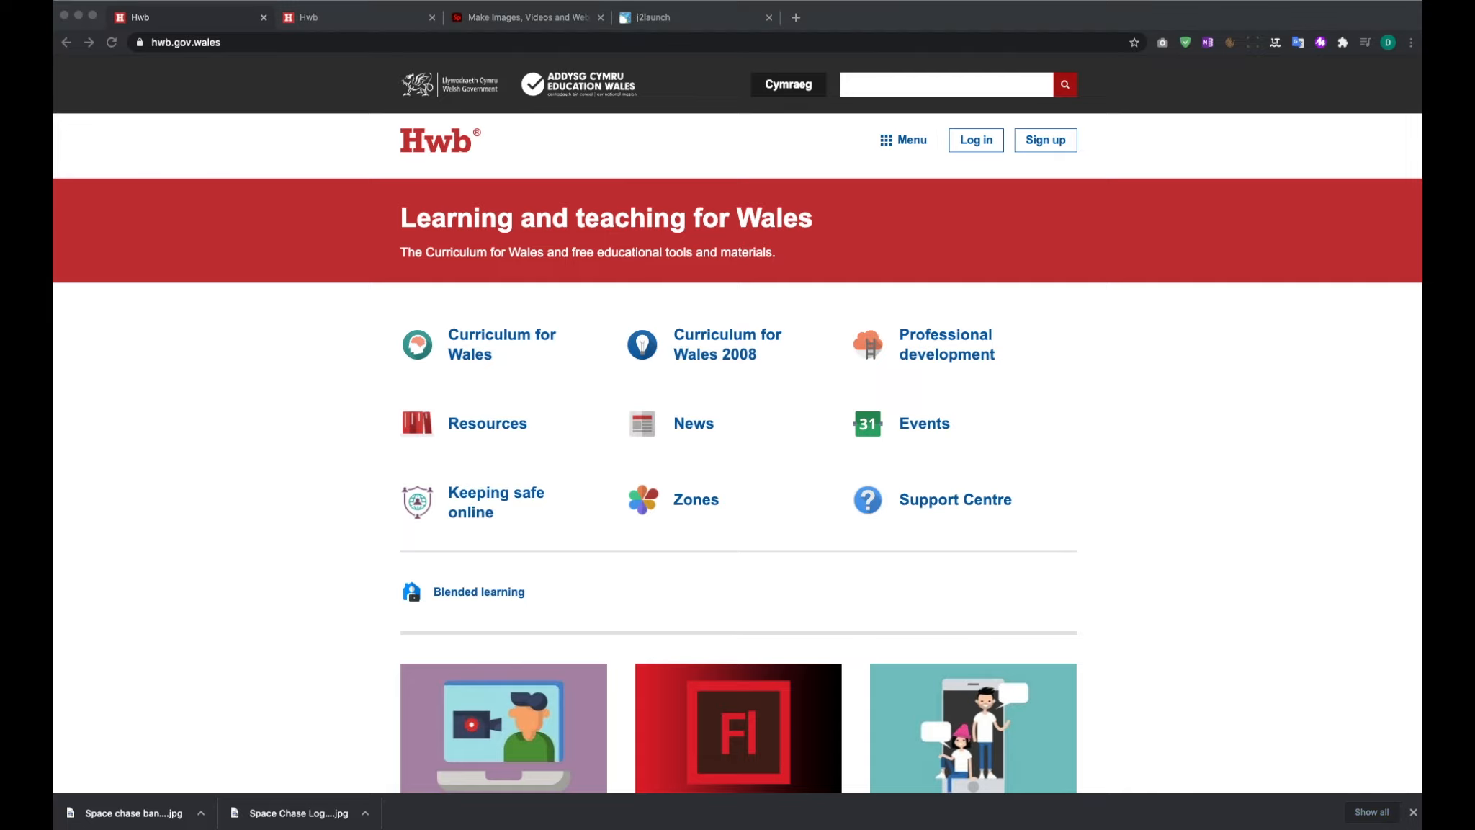
Download Space chase banner.png from the Website work assignment in Microsoft Teams, saving the file to the computer
left_click_drag(1422, 60, 590, 67)
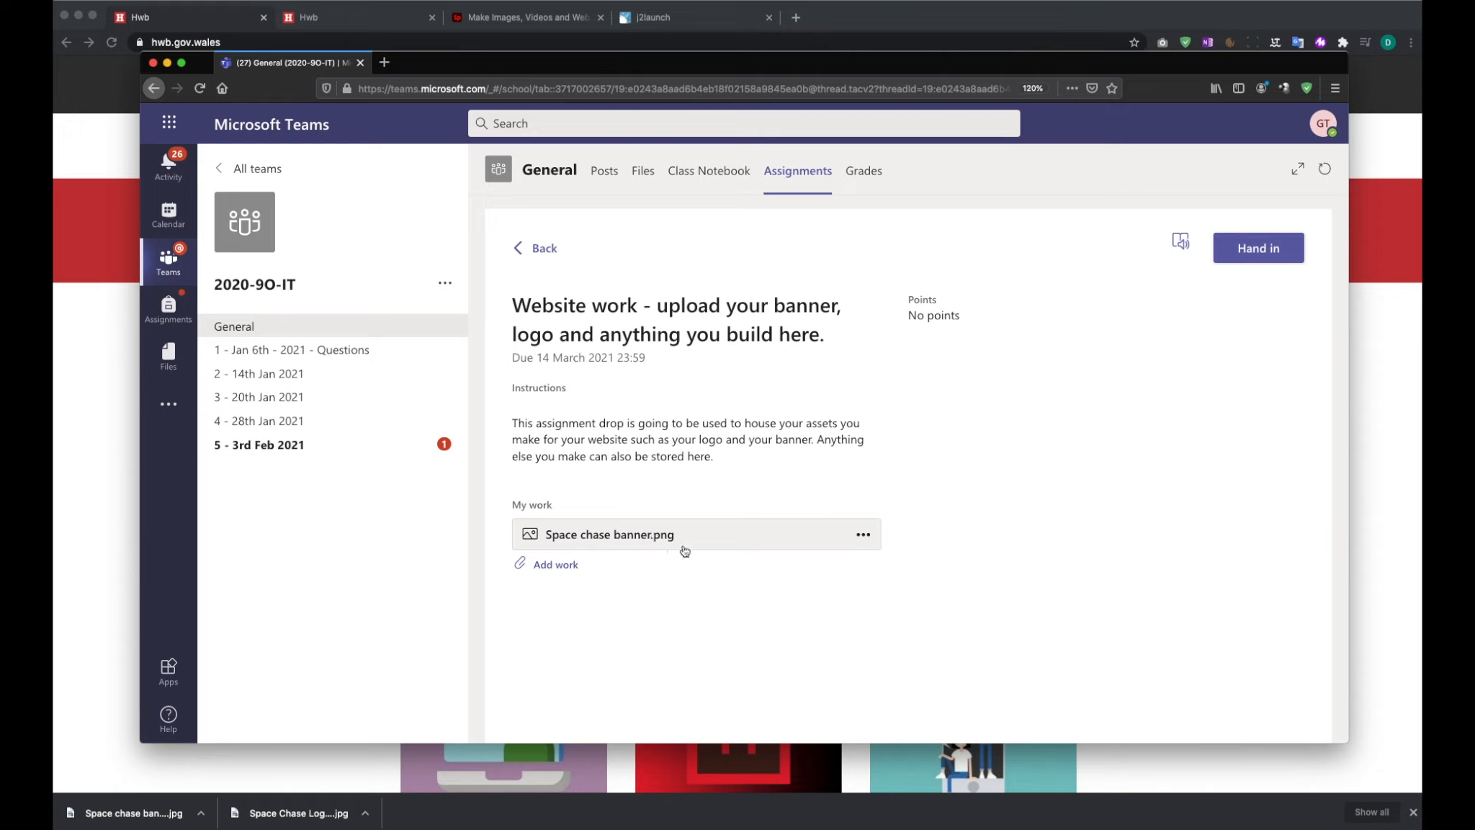
left_click(864, 535)
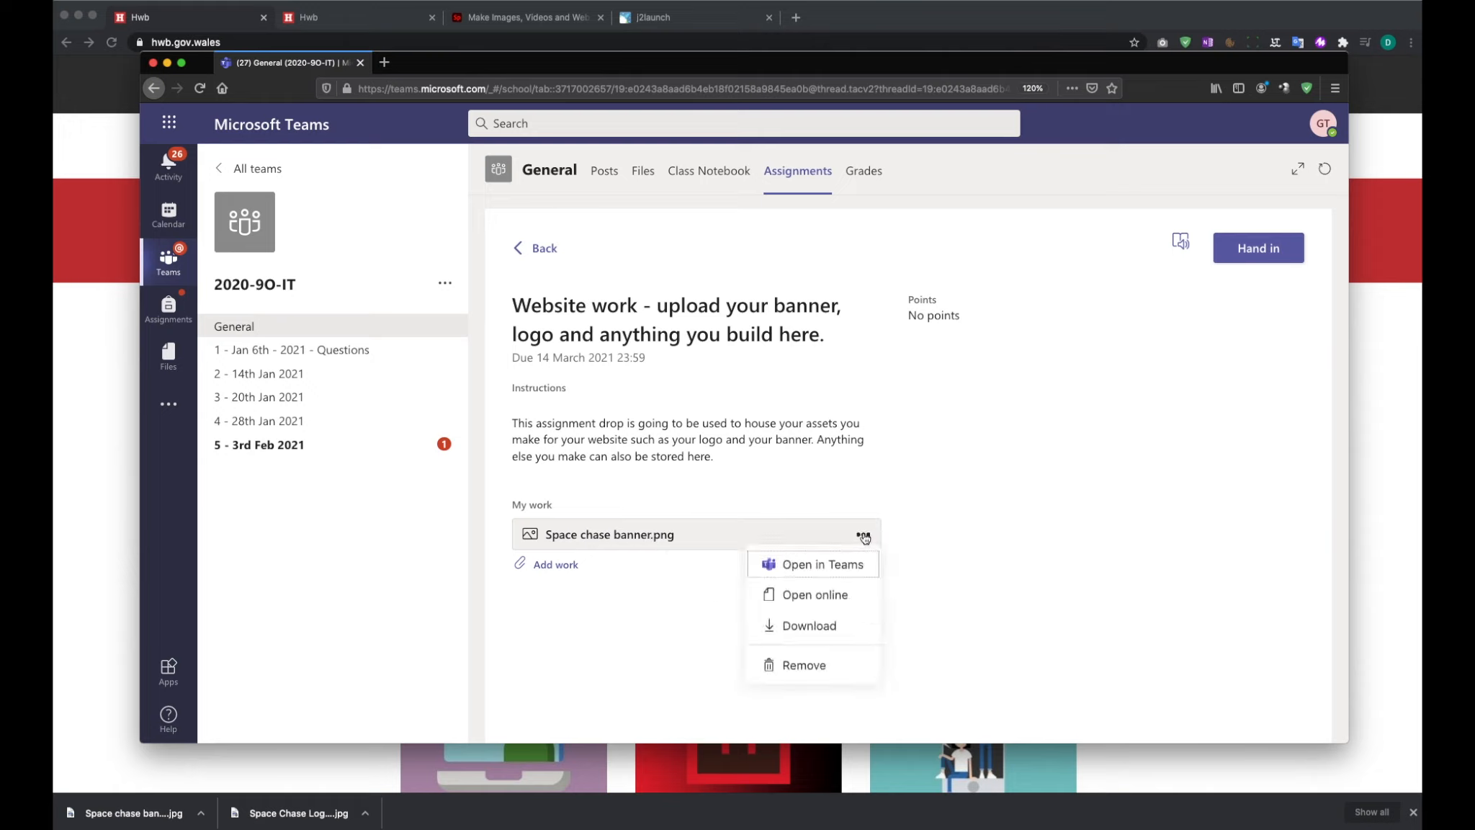
left_click(820, 638)
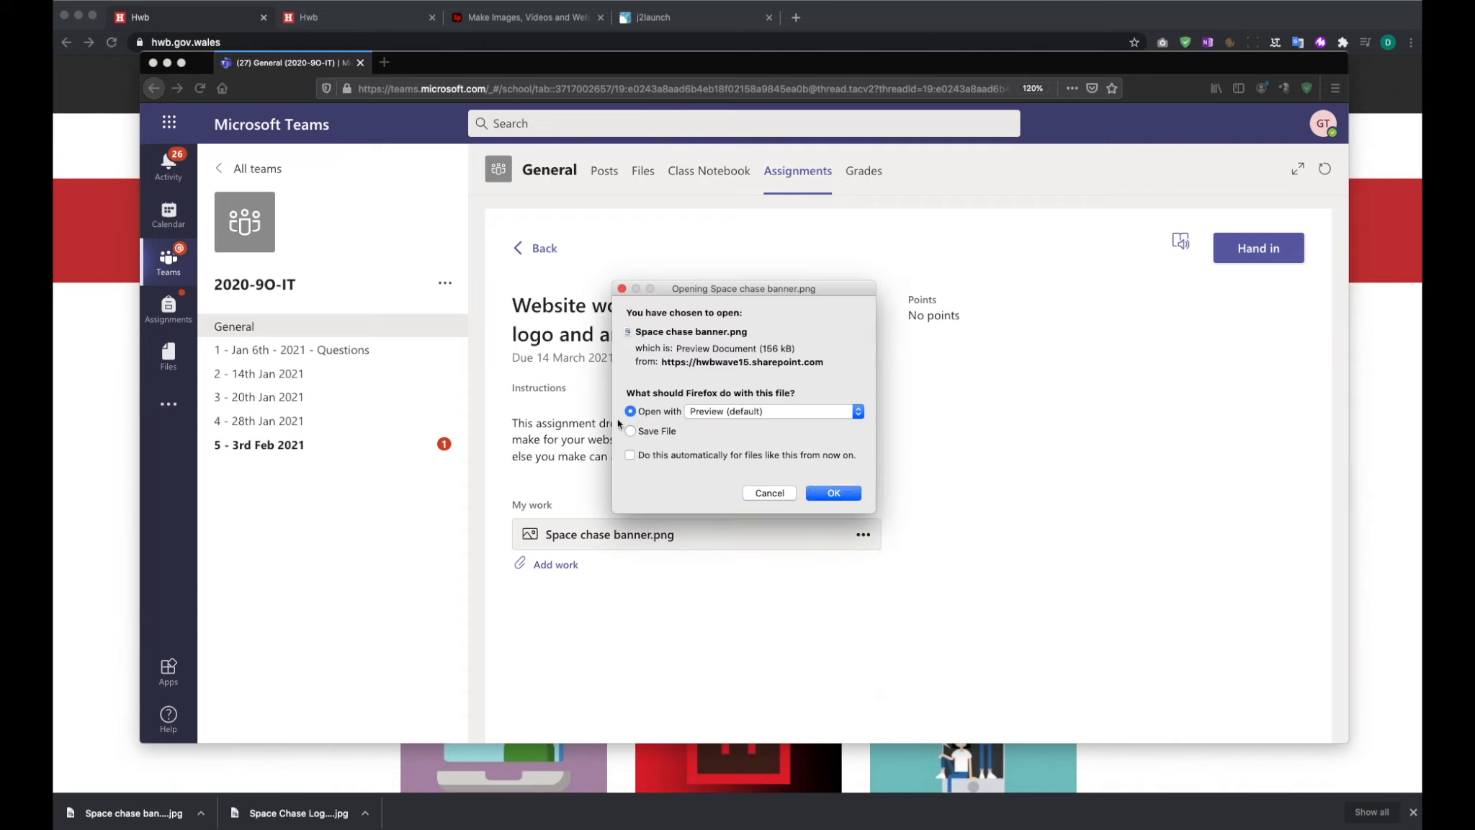
left_click(659, 432)
left_click(833, 494)
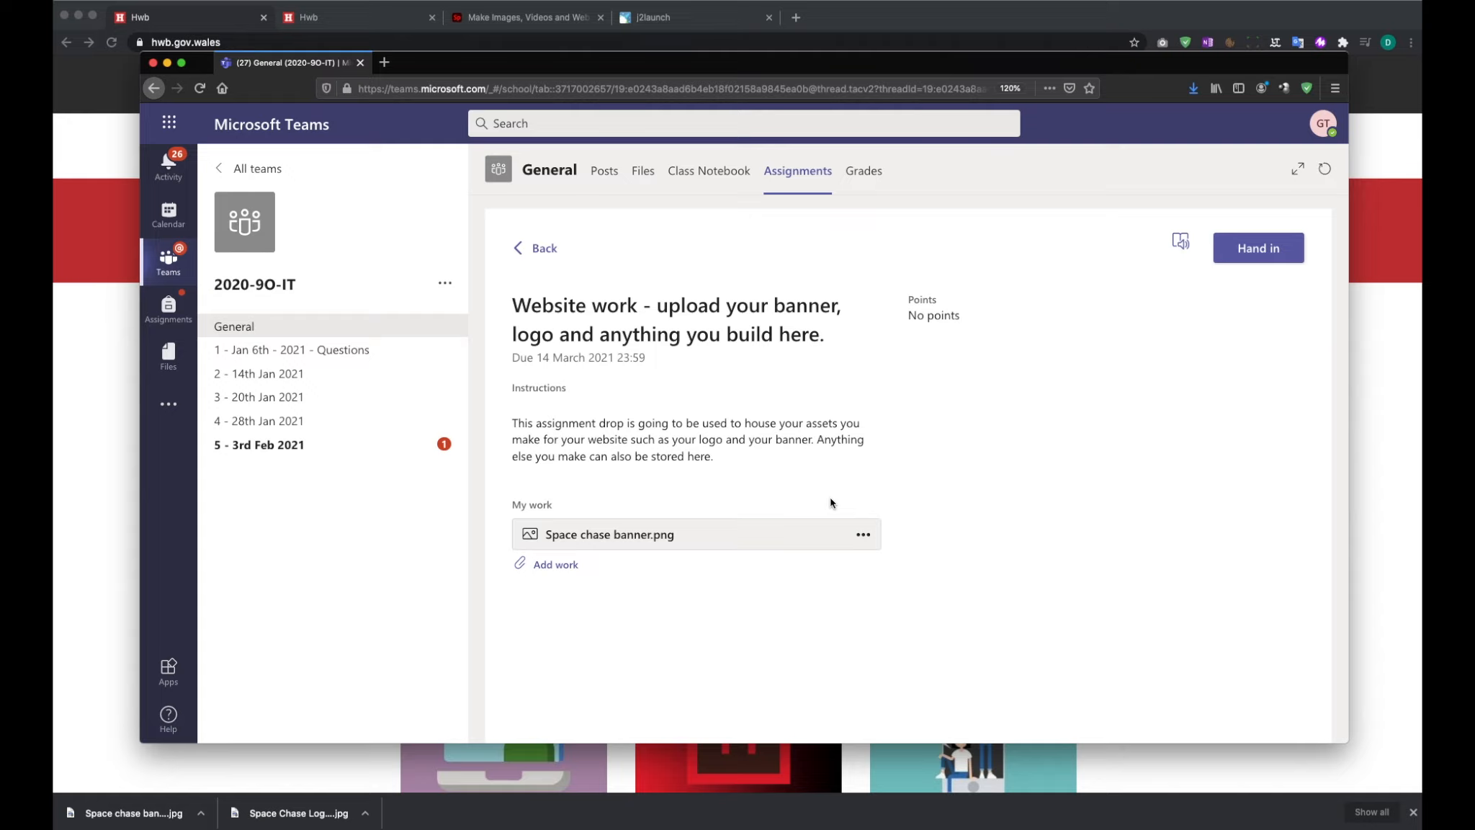
left_click(166, 63)
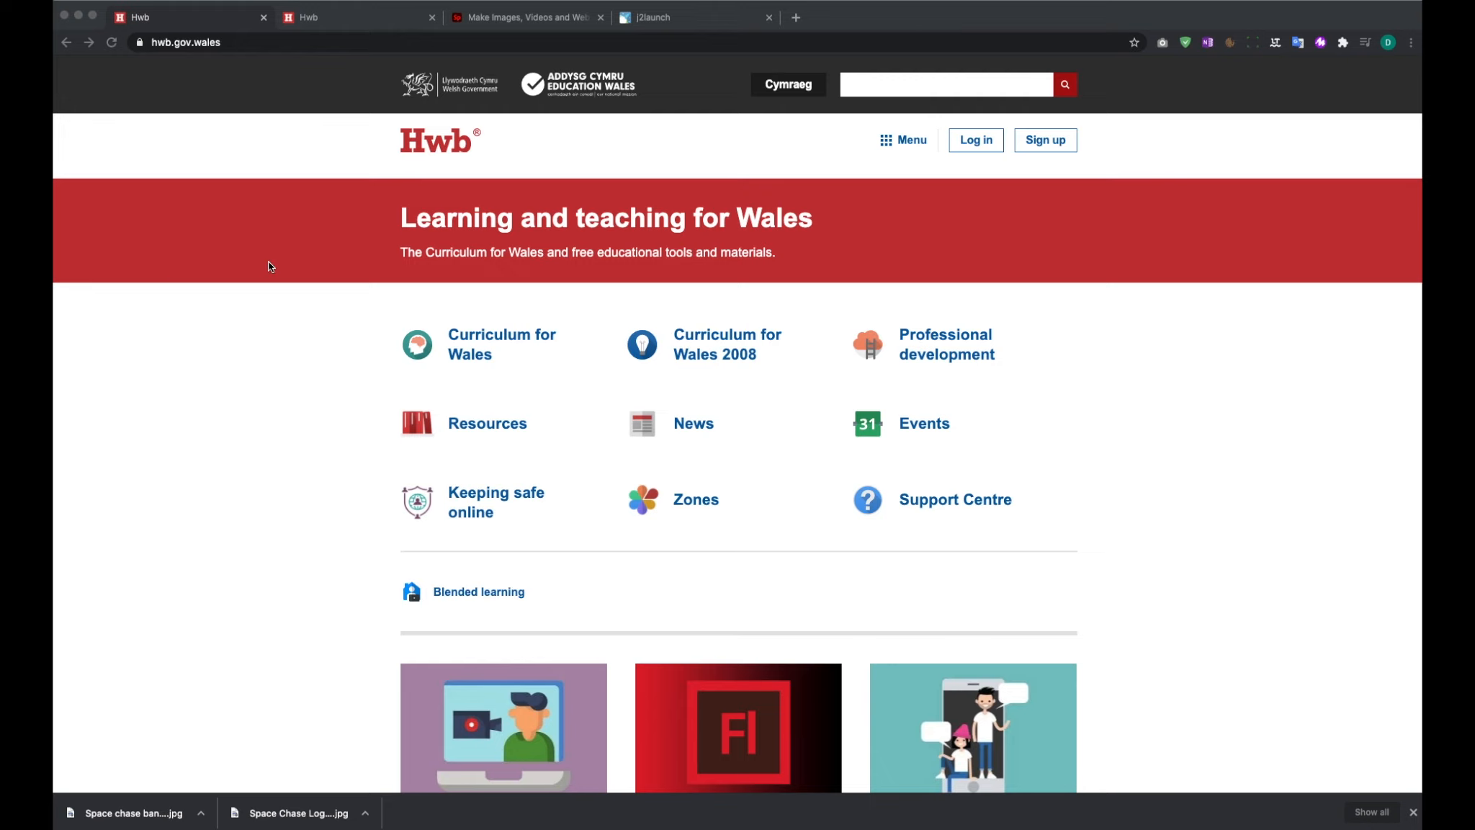
Look over the Adobe Spark home page and locate the Adobe Spark link on the signed-in Hwb page
left_click(519, 18)
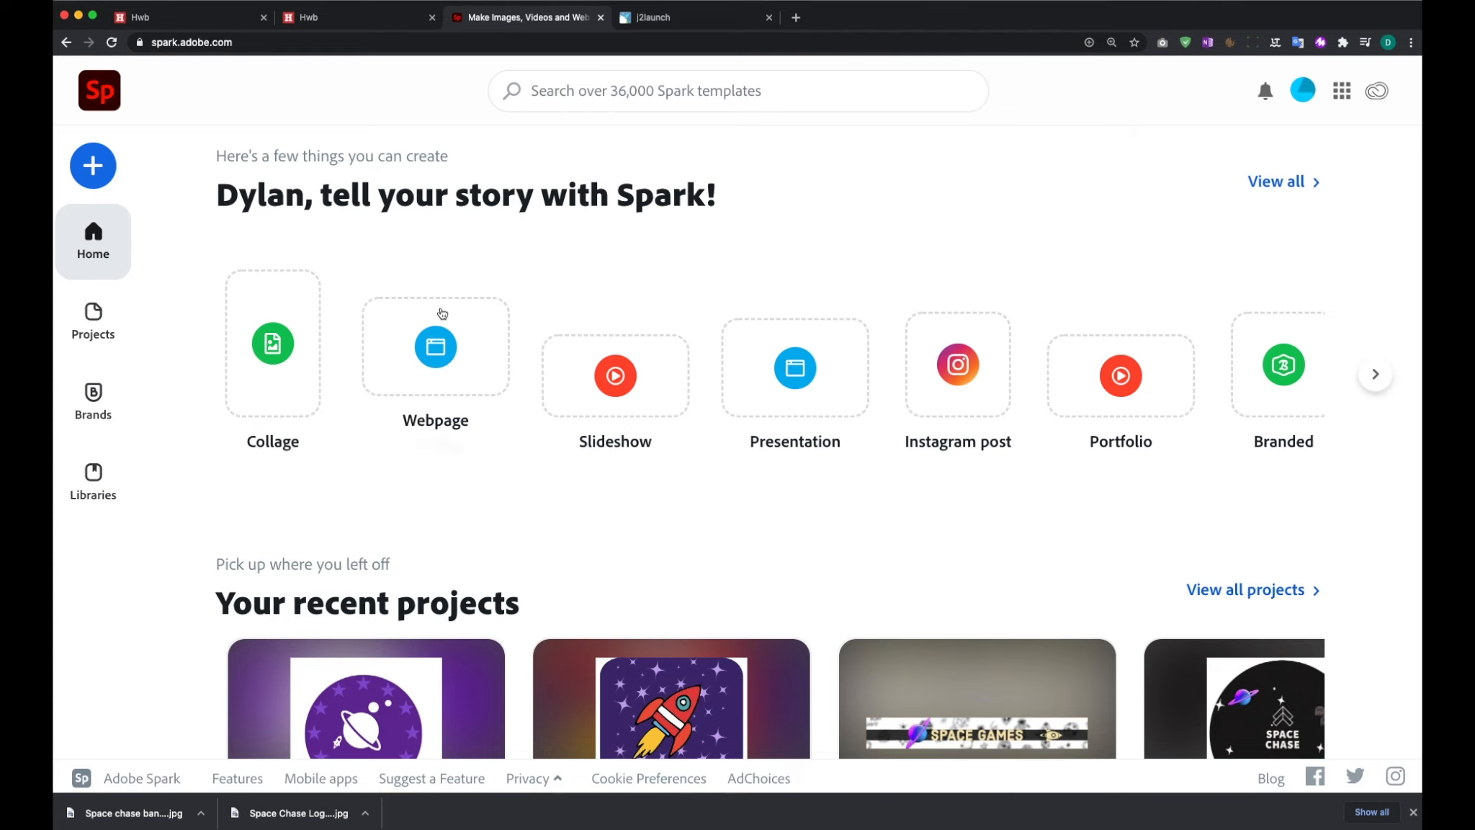
scroll(441, 306, "down", 2)
scroll(443, 303, "up", 2)
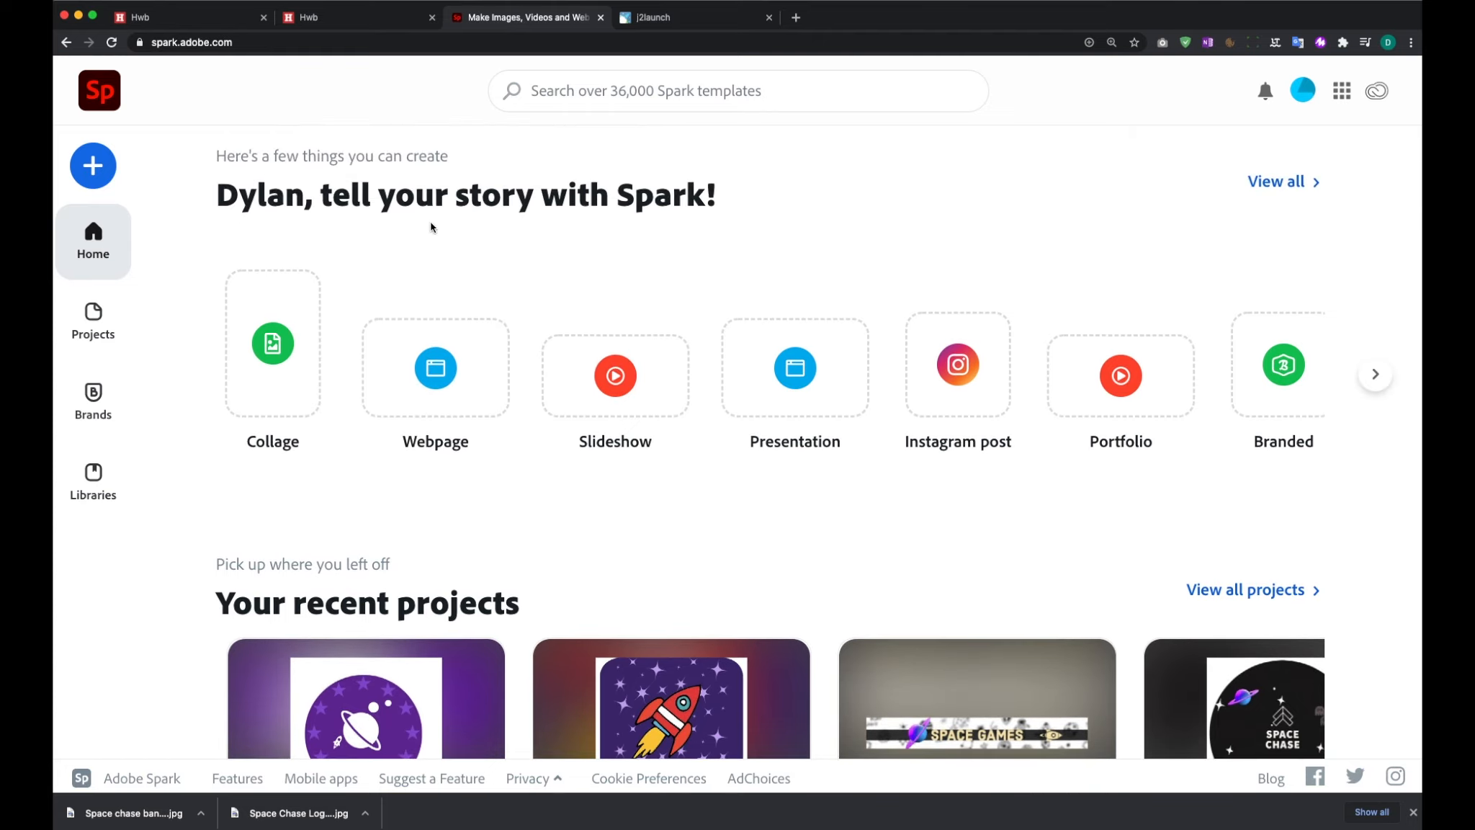
left_click(214, 22)
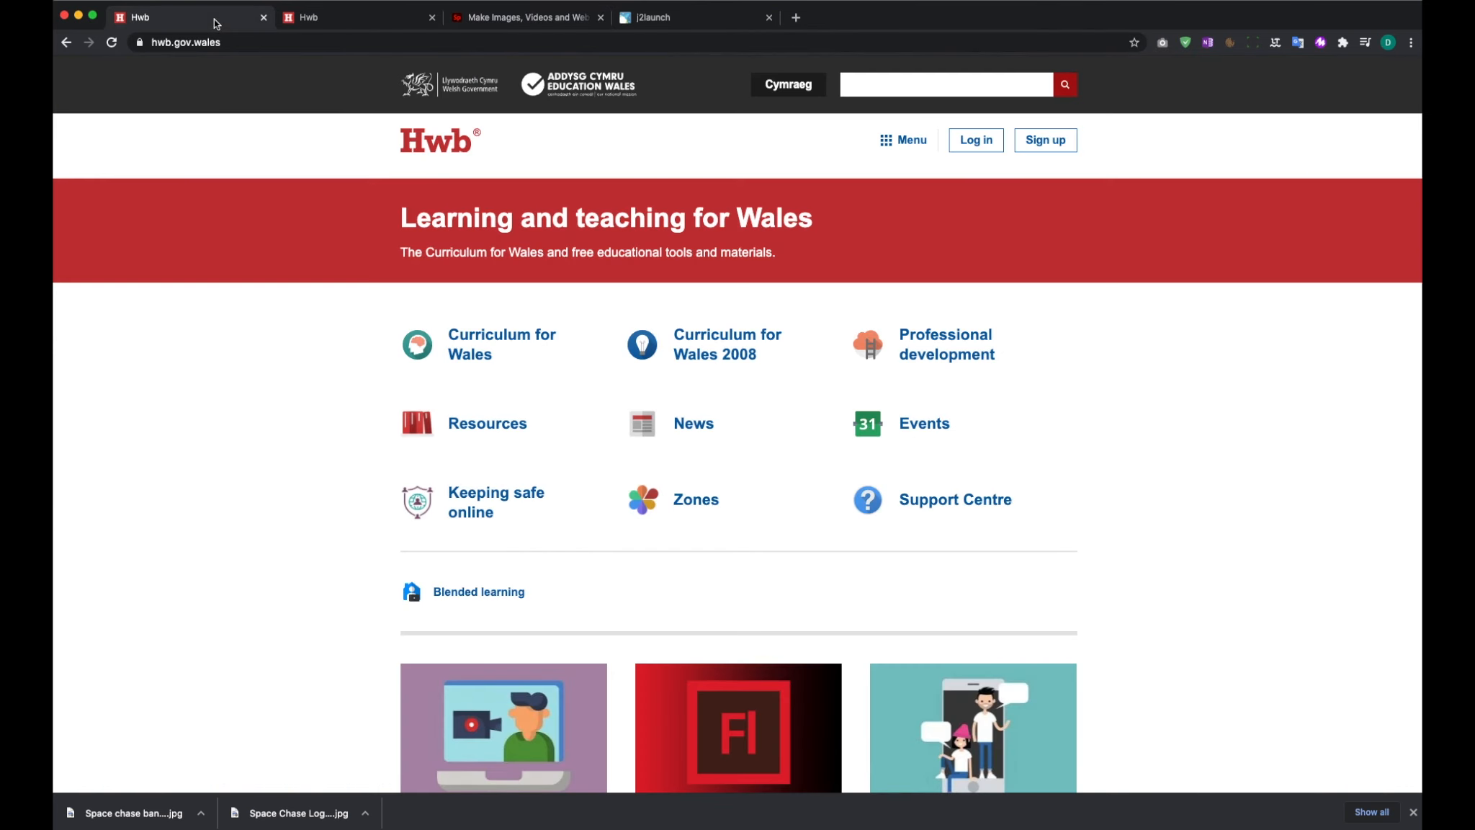
left_click(314, 17)
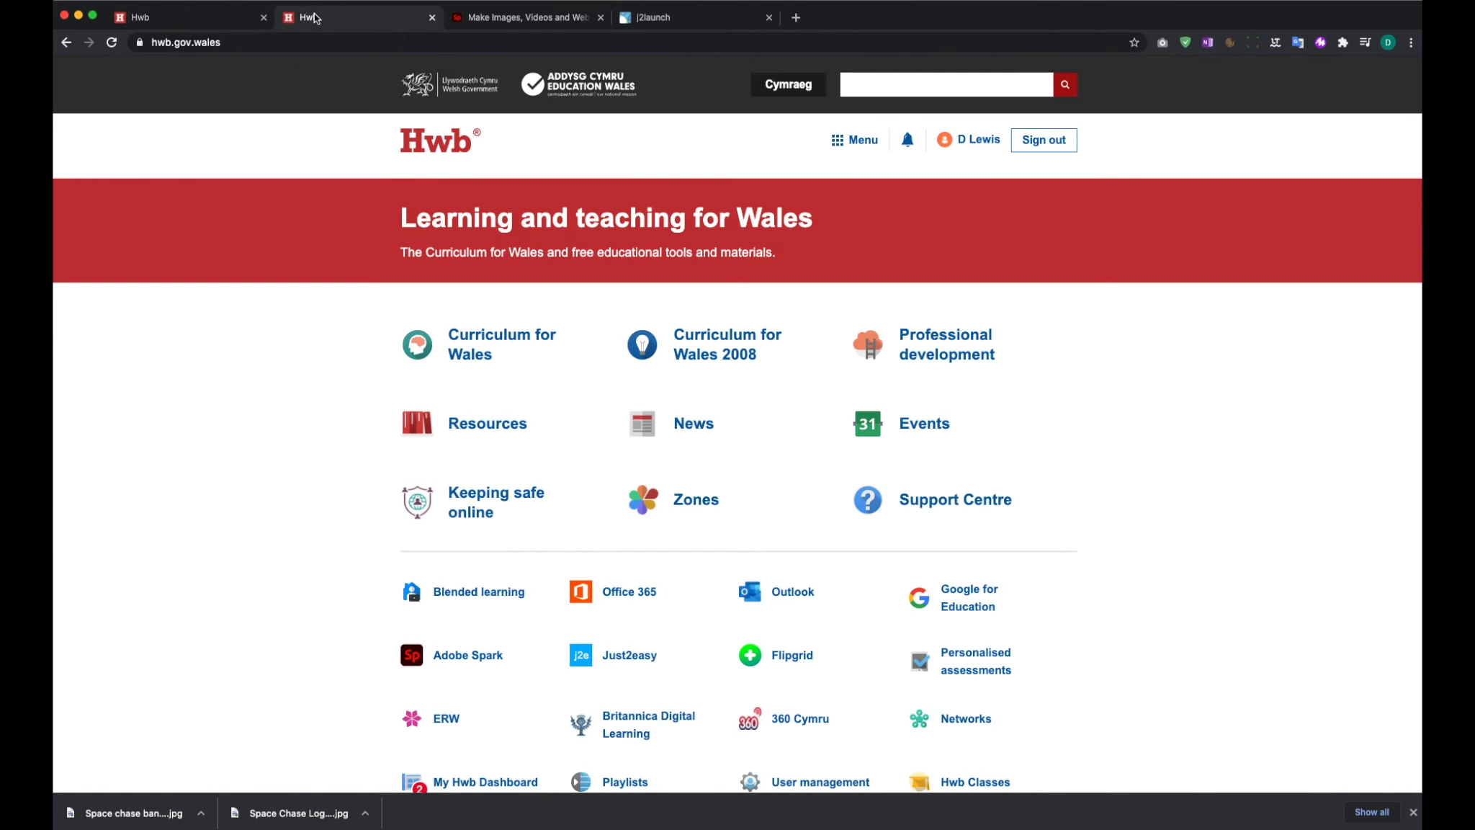
scroll(244, 417, "down", 1)
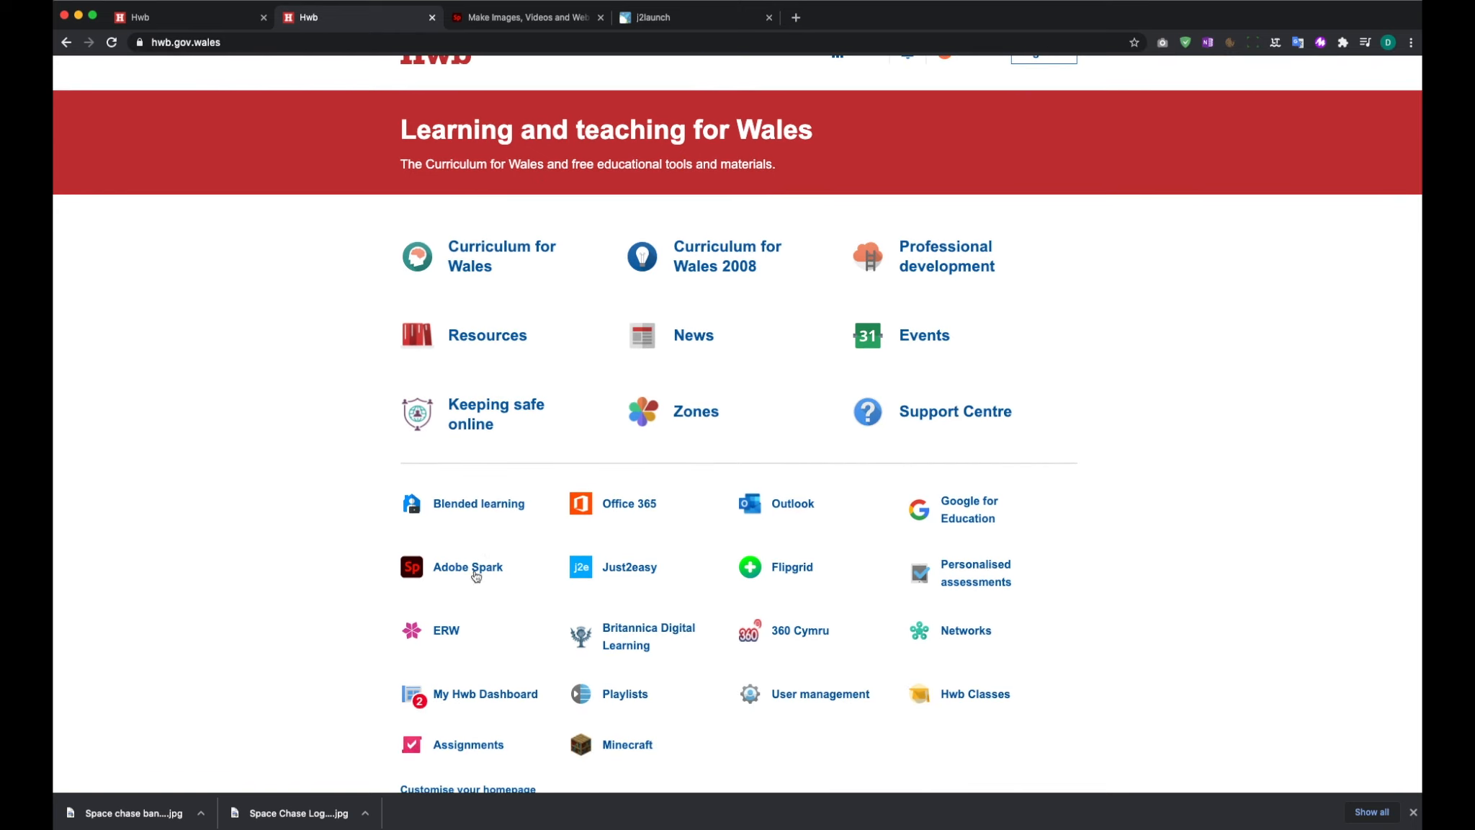
scroll(338, 410, "up", 1)
Download the Space Chase Logo 2 project from the recent projects in Adobe Spark
left_click(520, 14)
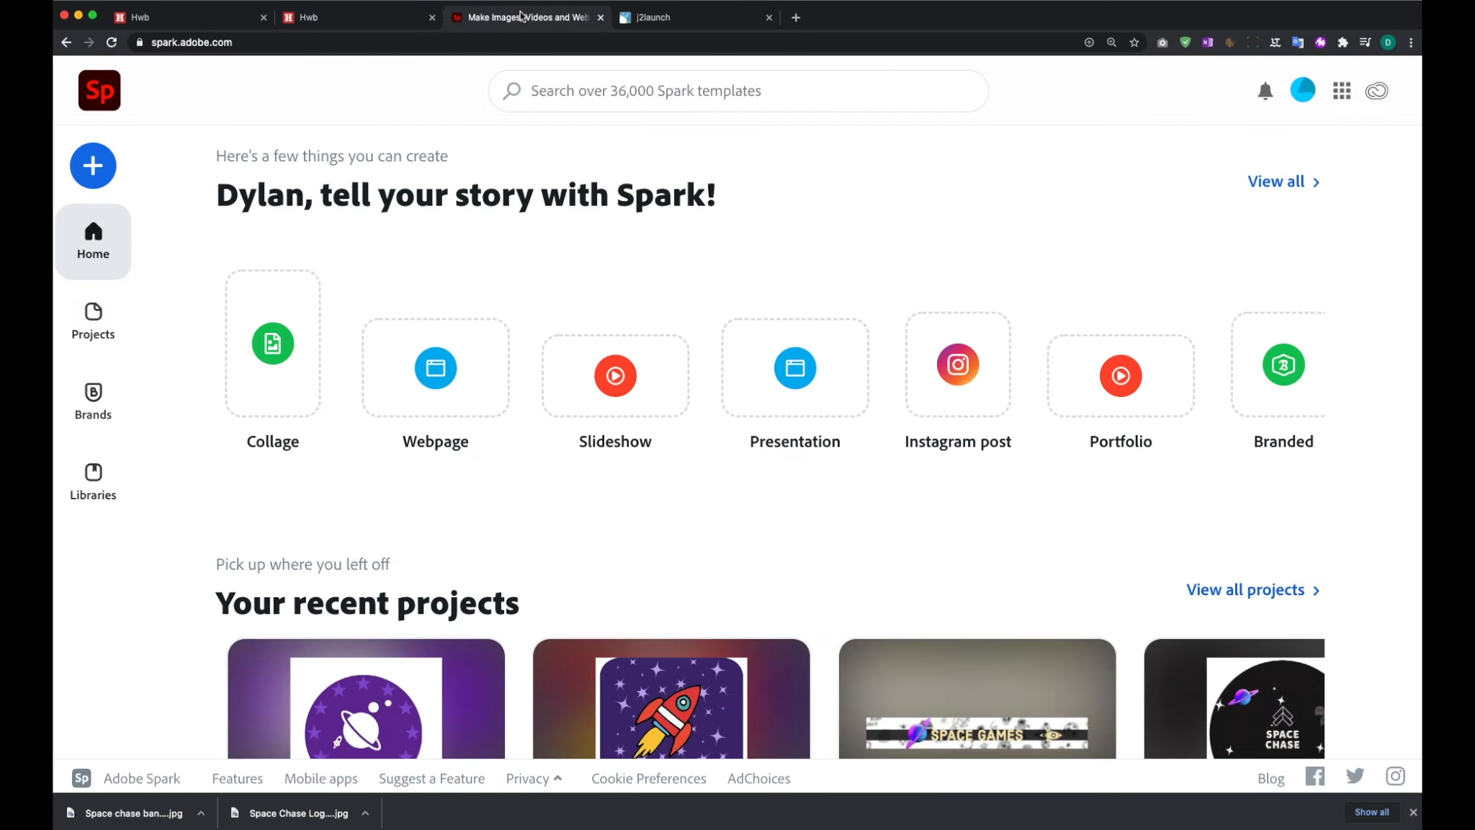
scroll(509, 447, "down", 2)
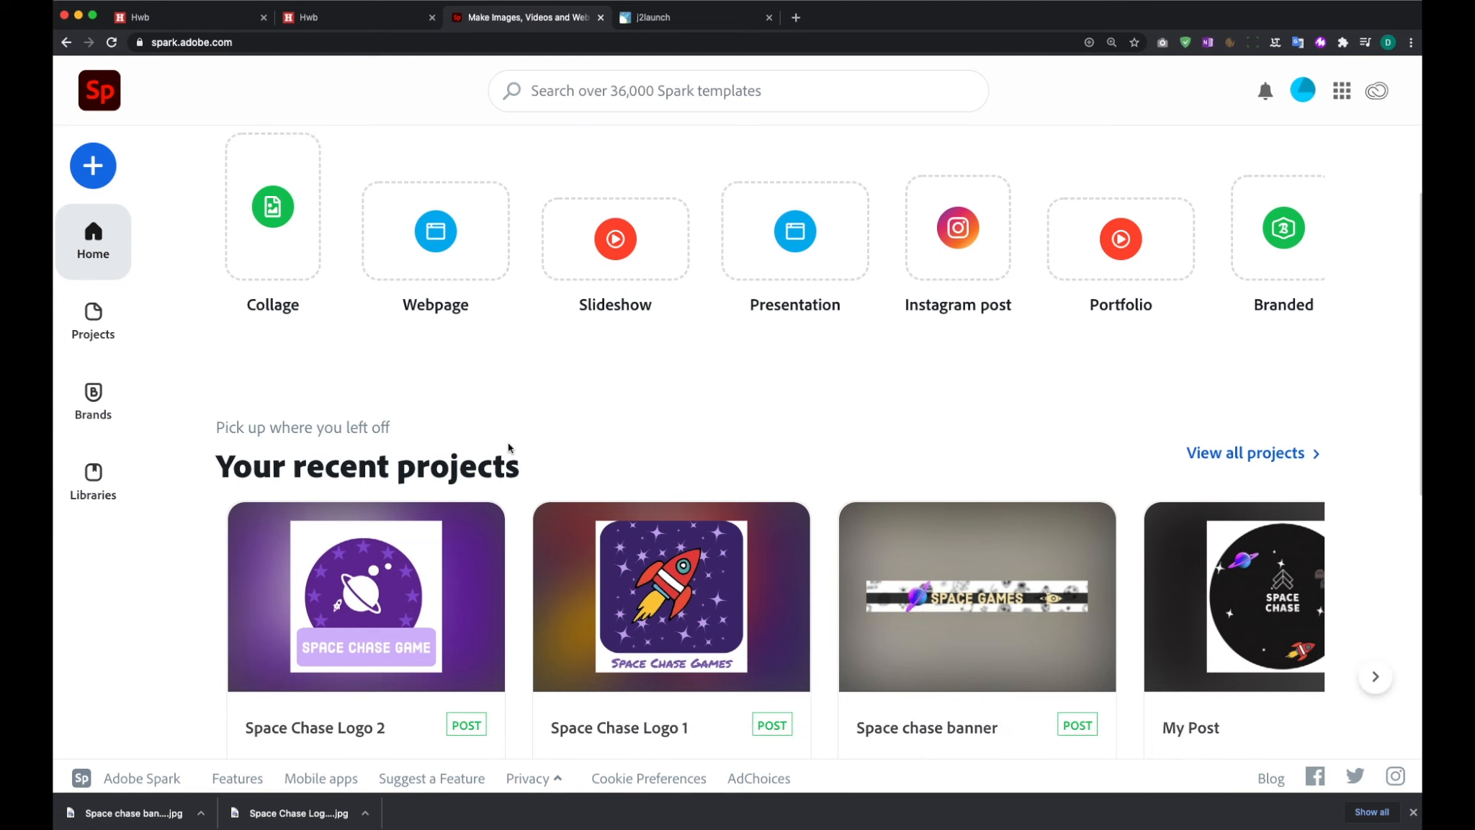
scroll(789, 398, "down", 1)
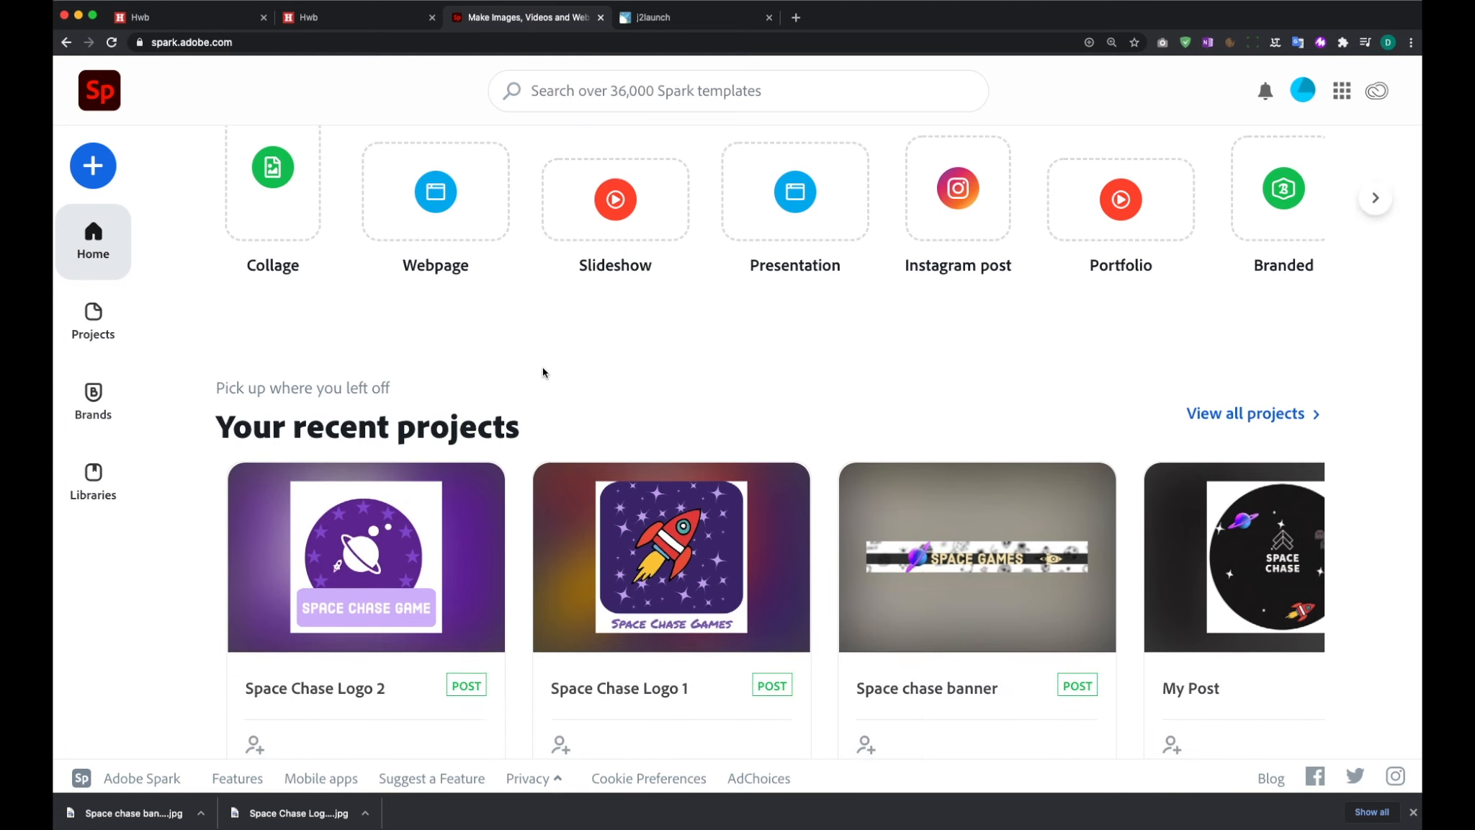
mouse_move(482, 479)
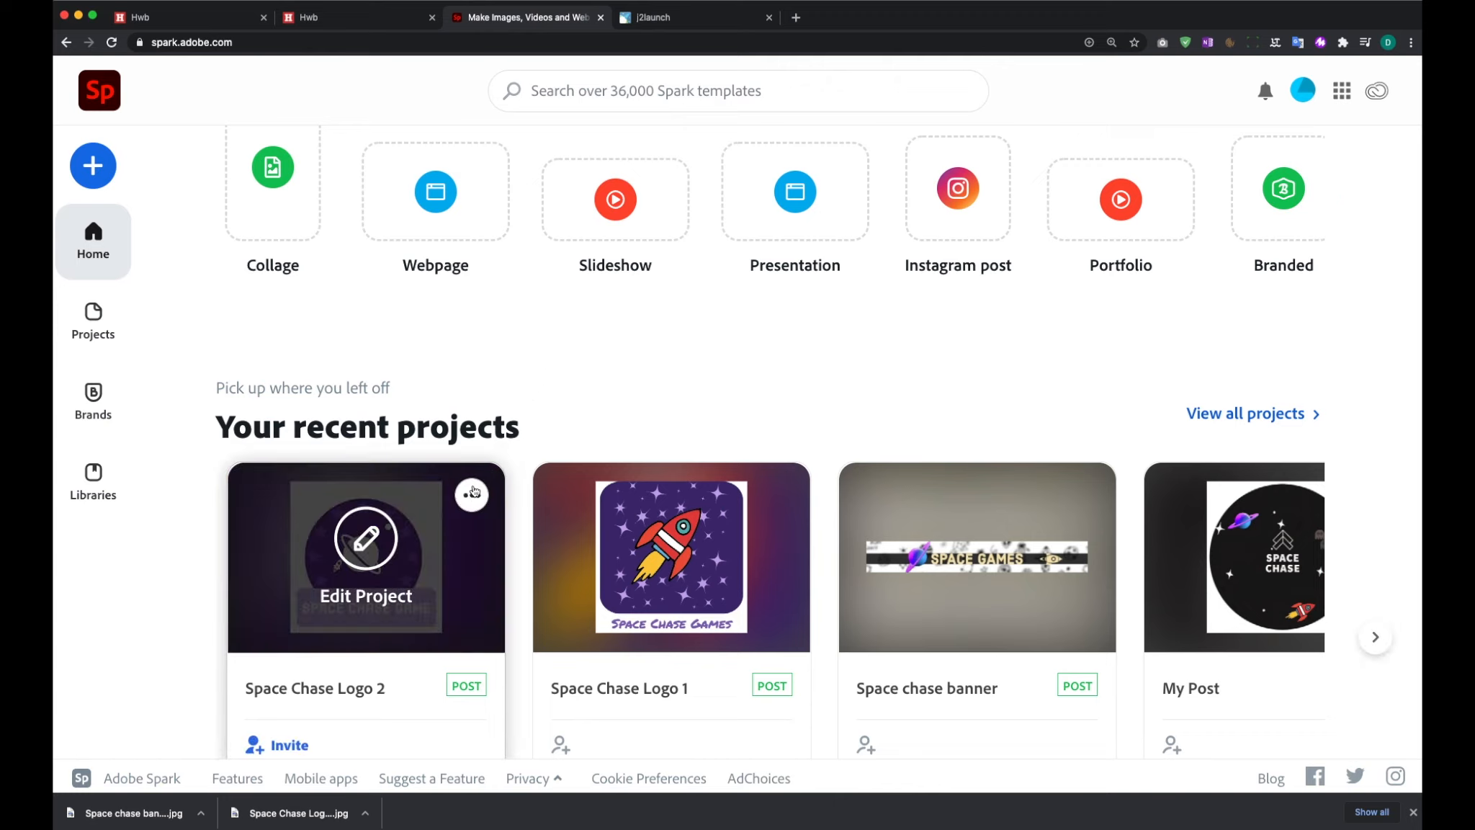
left_click(473, 499)
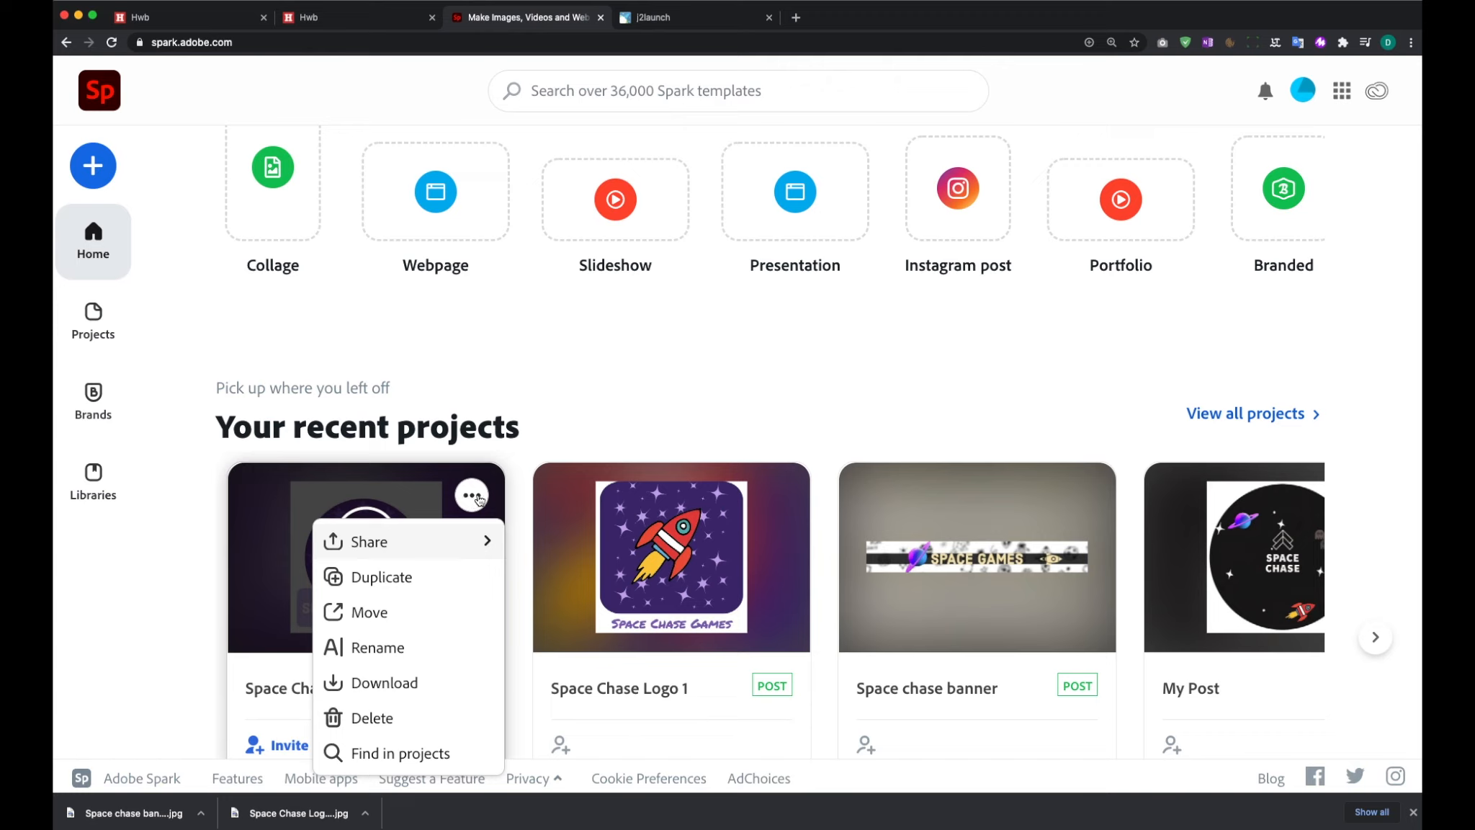
left_click(409, 692)
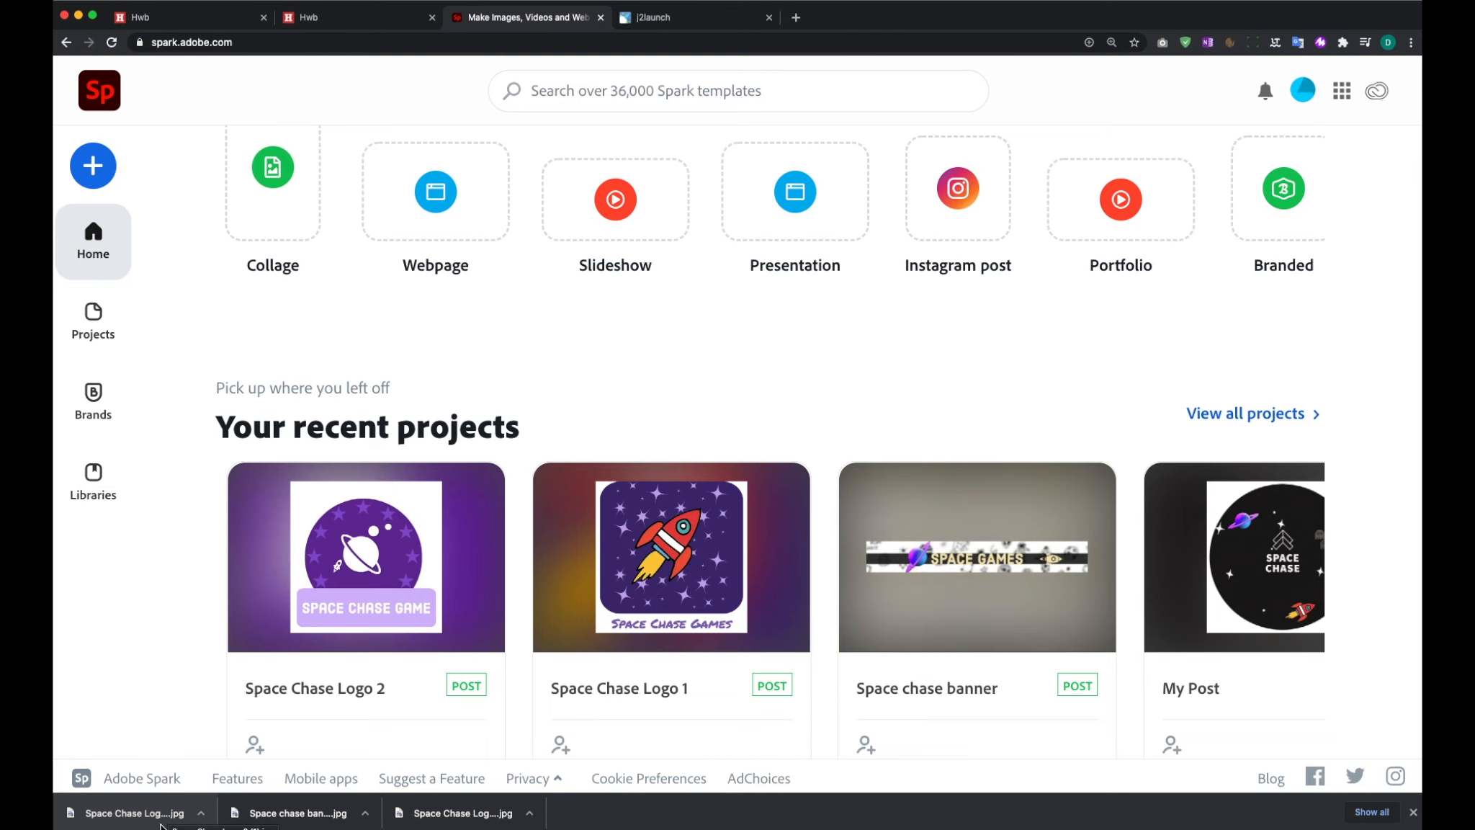
Check the Downloads folder in Finder for the saved logo and banner files
left_click_drag(1421, 158, 1317, 140)
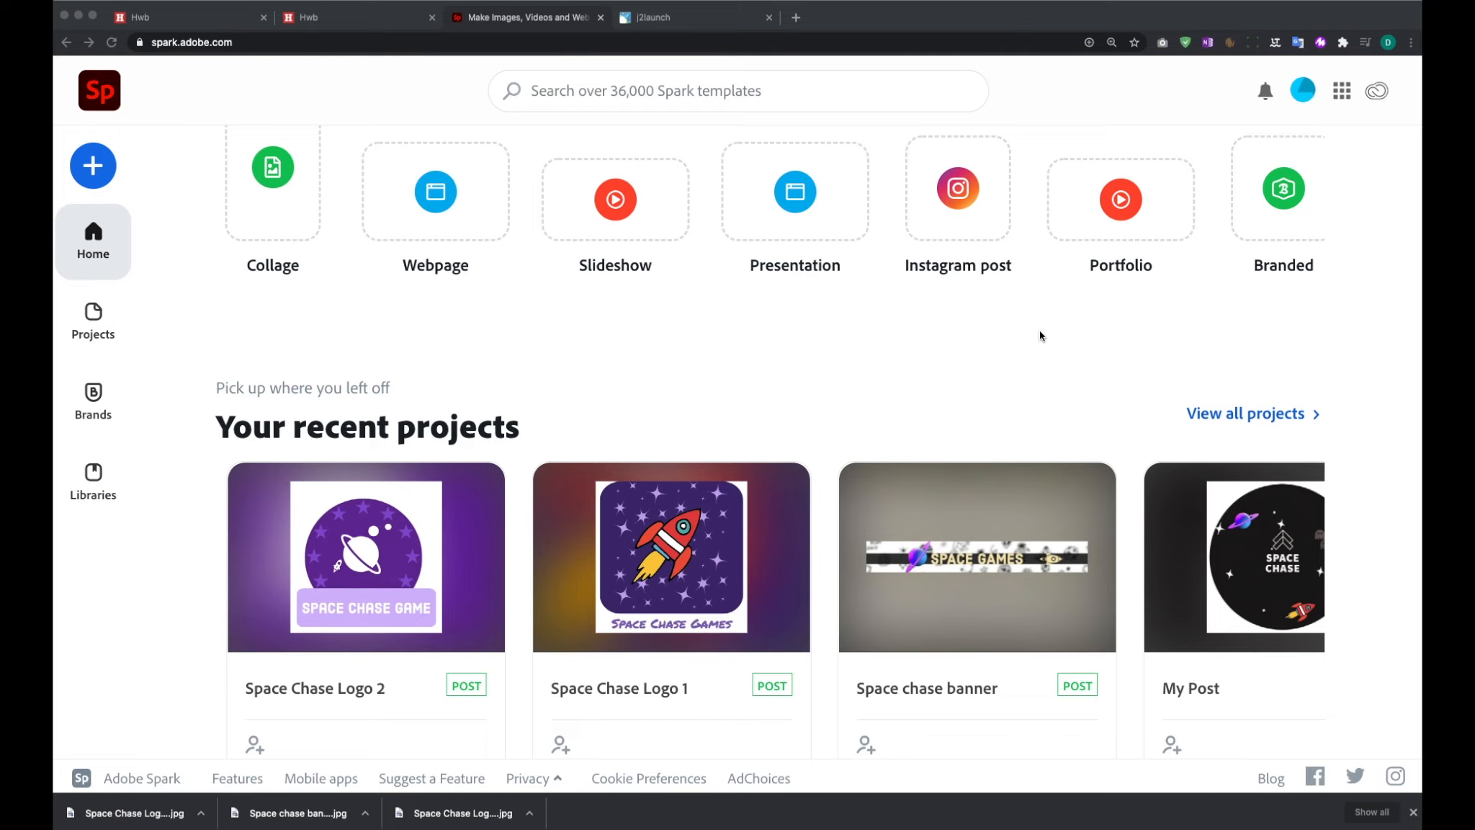
left_click_drag(1420, 115, 1156, 105)
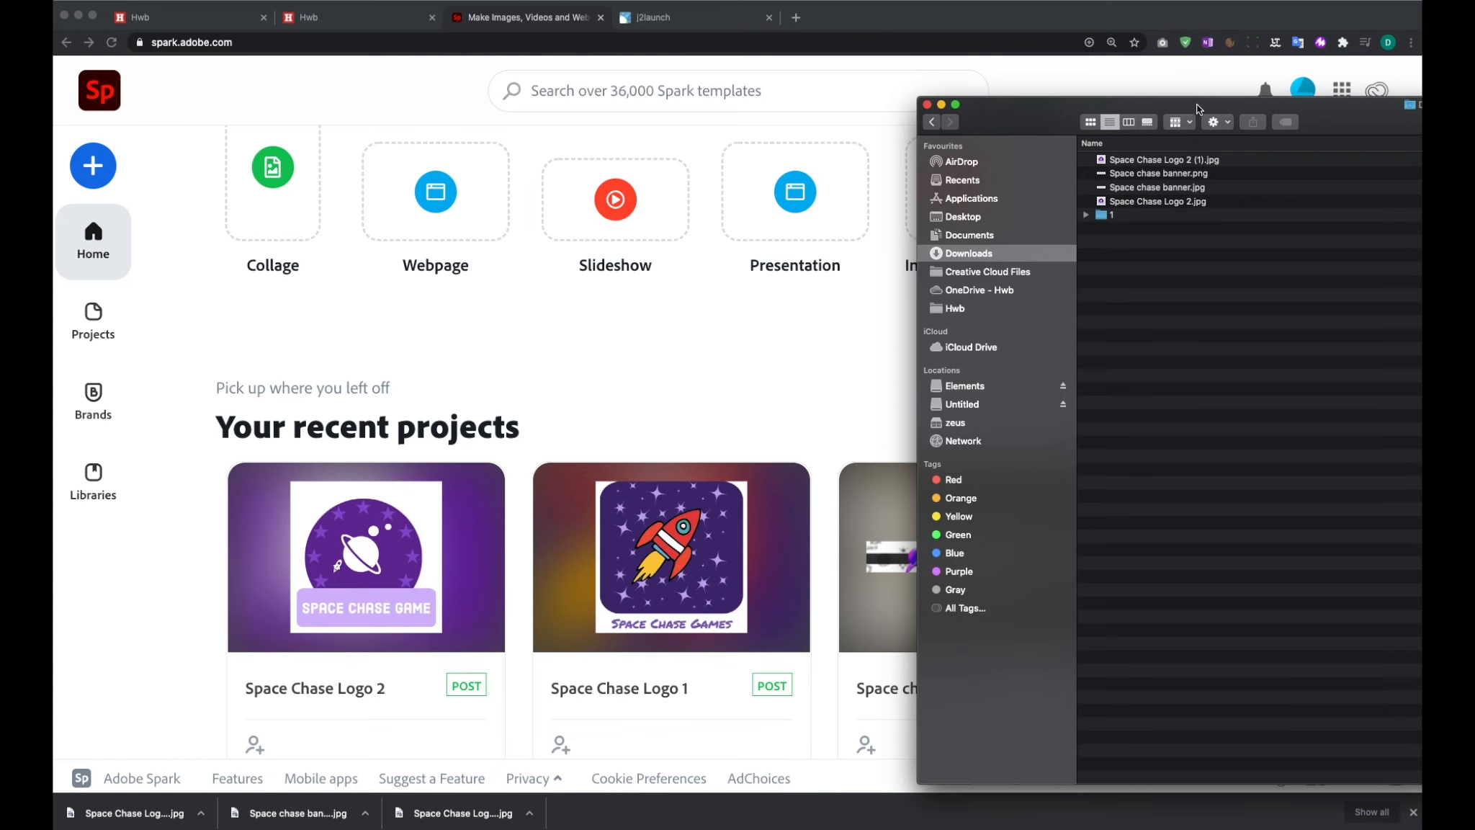
left_click_drag(1197, 106, 1420, 108)
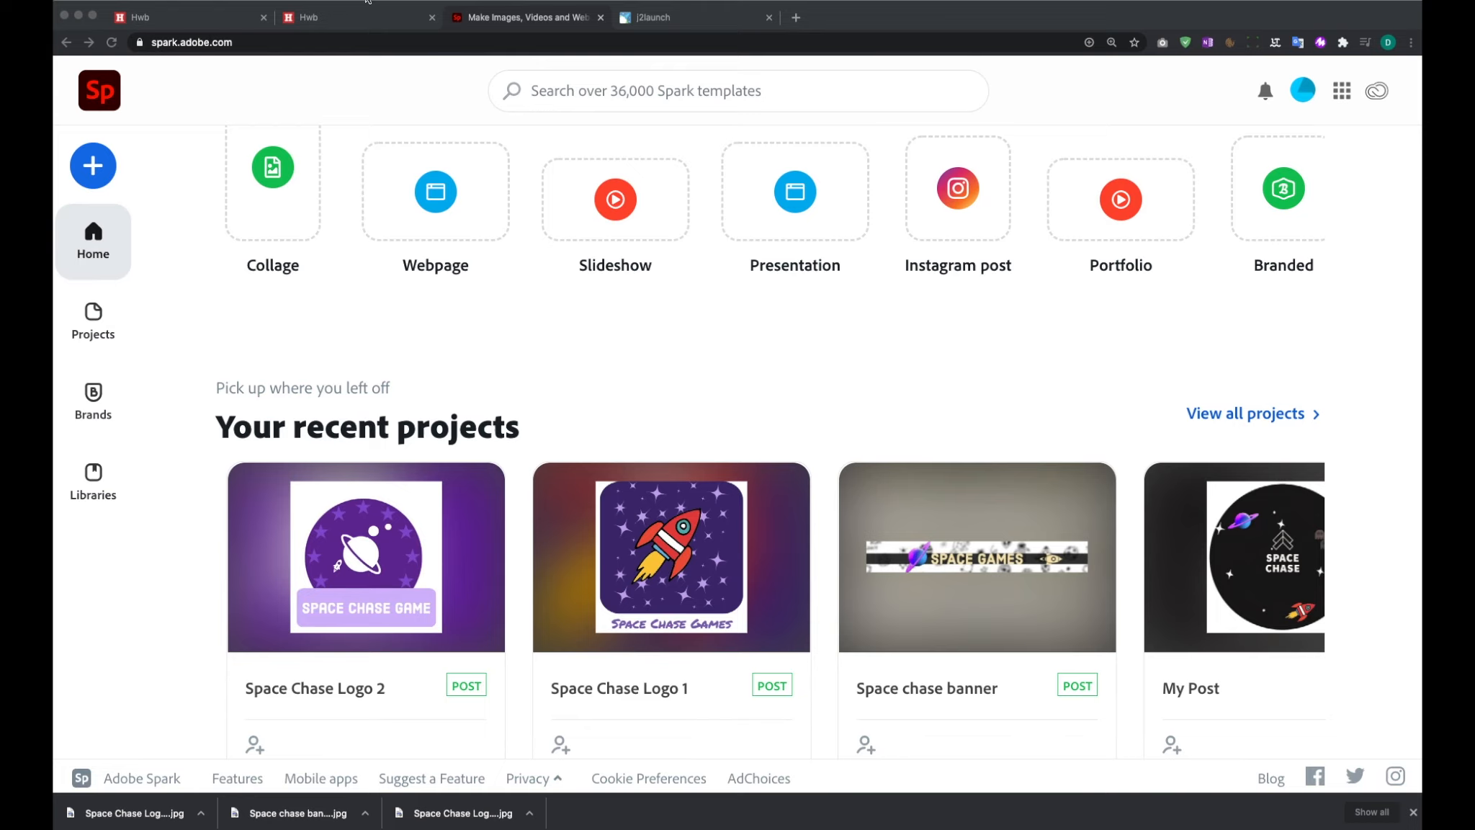
Open Just2easy from the signed-in Hwb page and launch j2bloggy
left_click(328, 24)
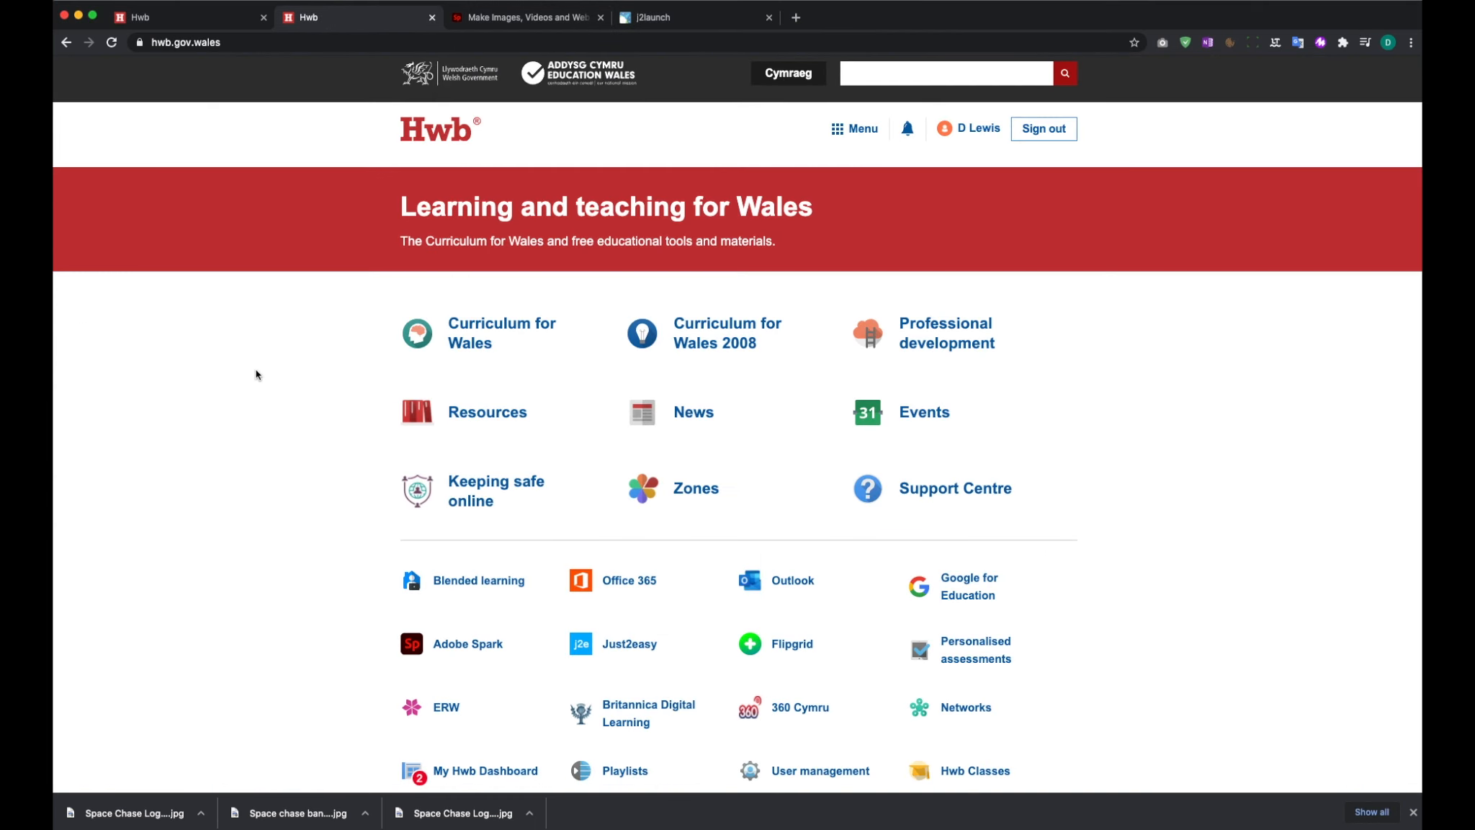
scroll(256, 373, "down", 3)
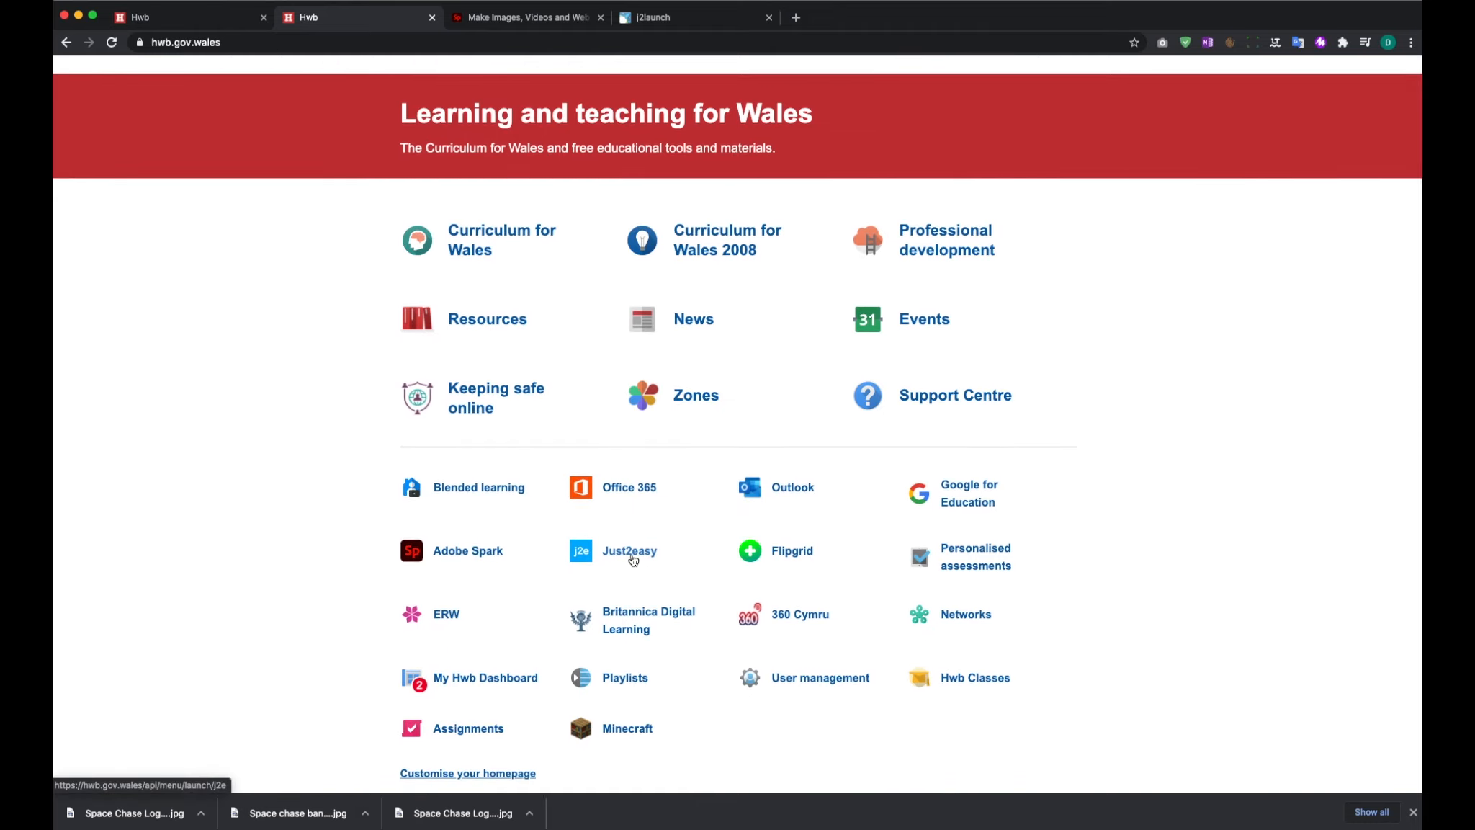
left_click(632, 556)
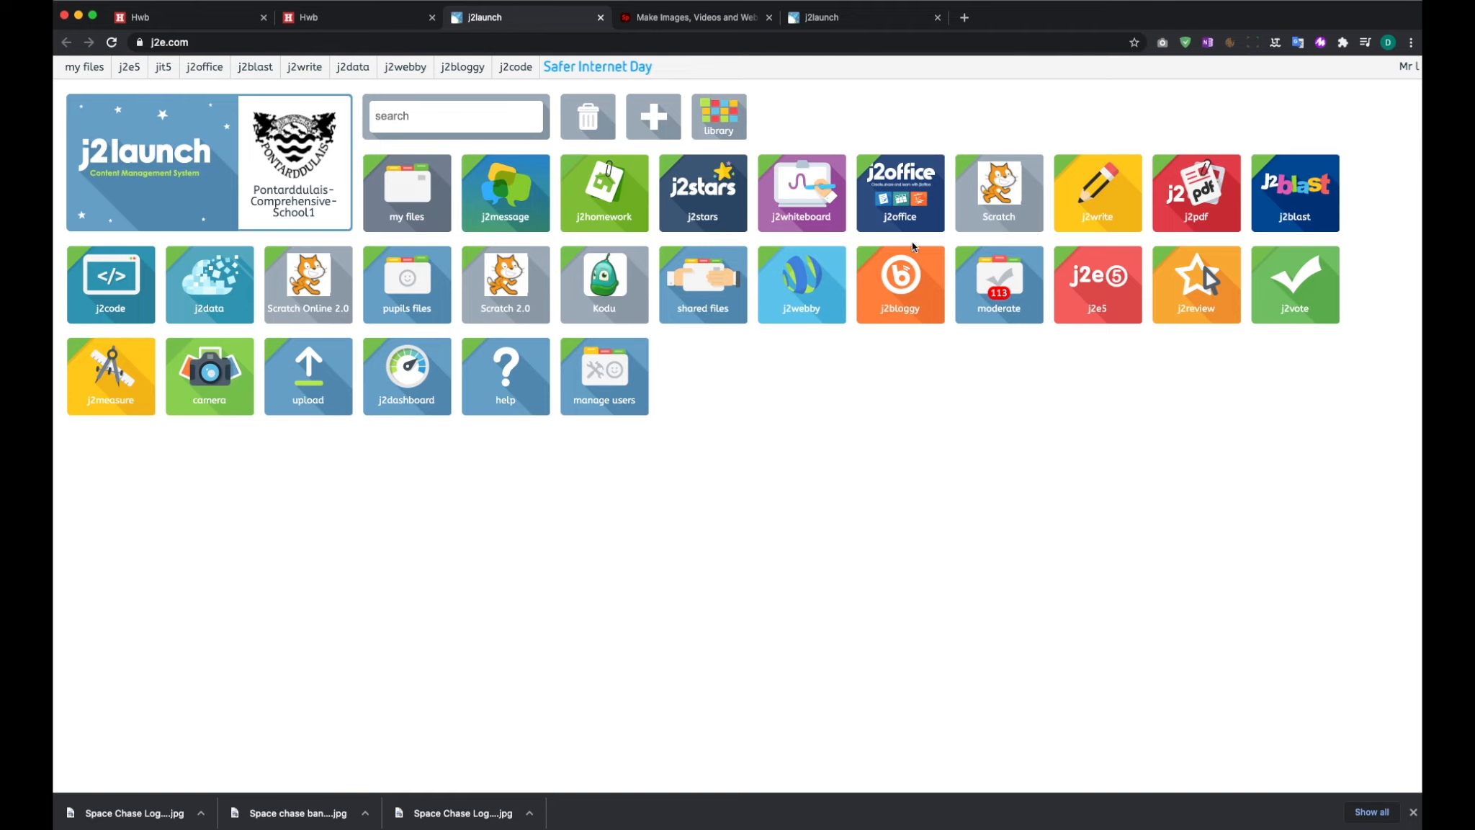
mouse_move(896, 311)
left_click(892, 305)
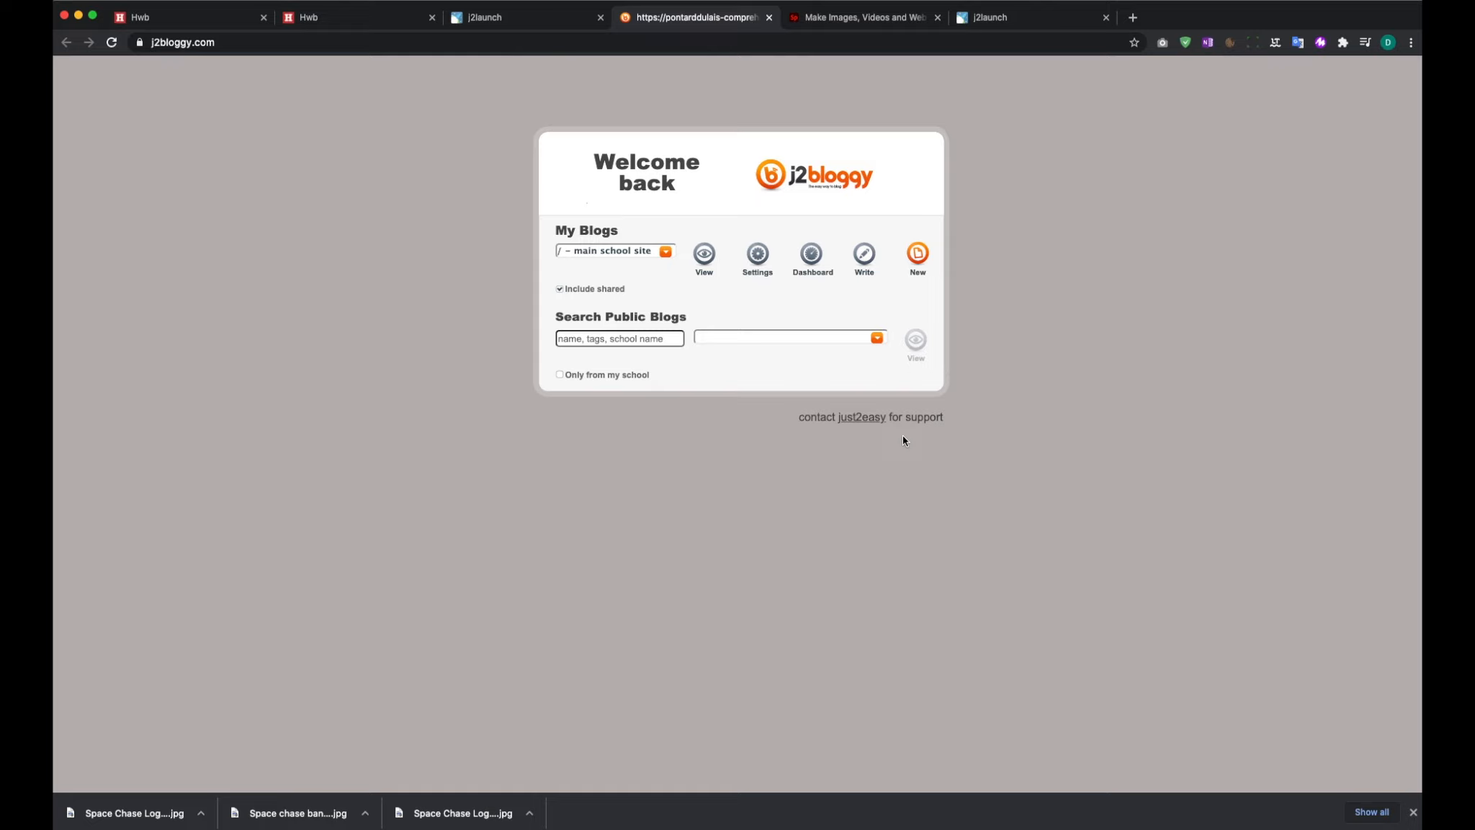
Create a new blog named Space-Race and look over its home page
left_click(917, 255)
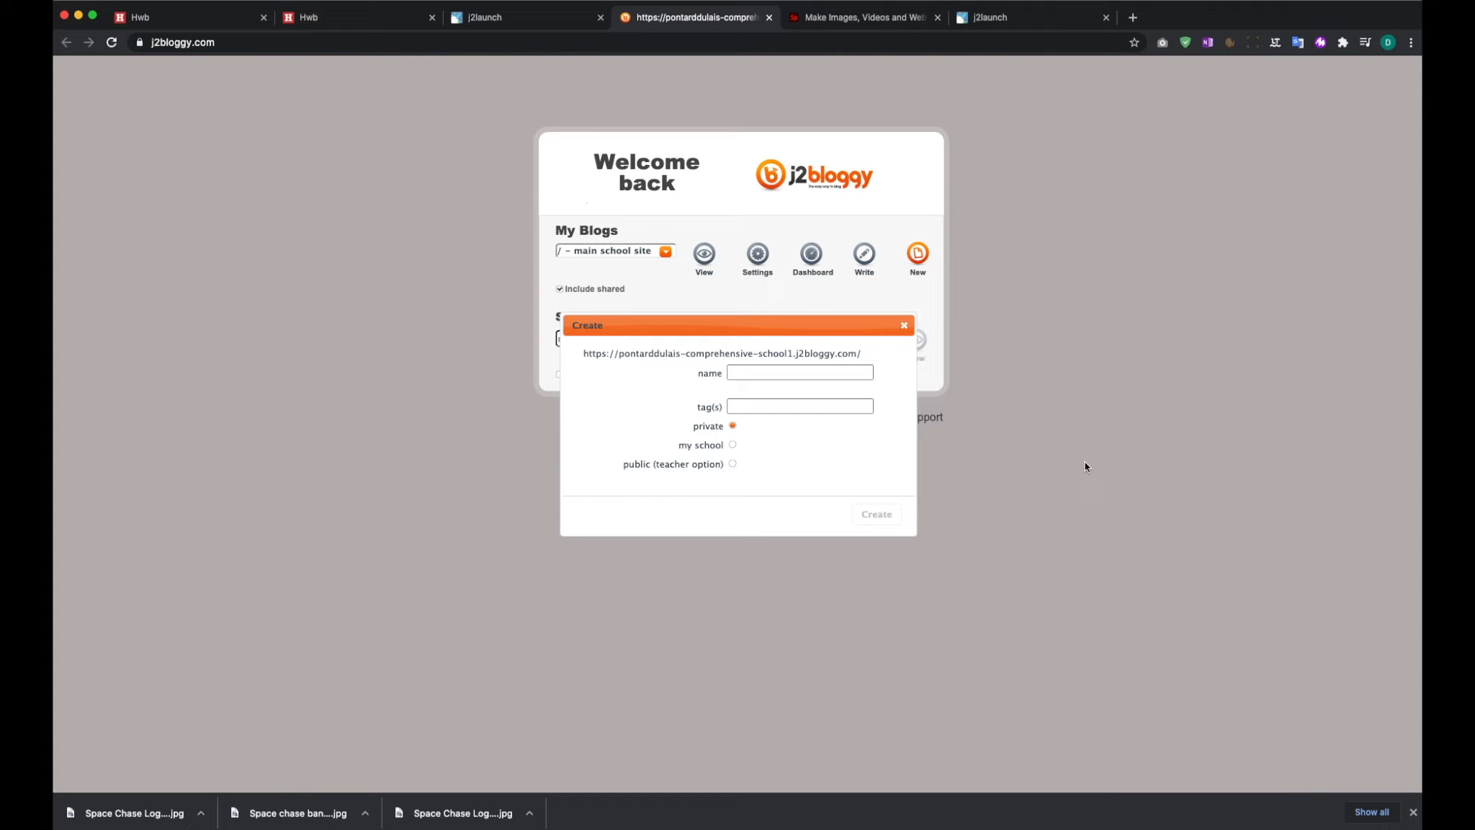
type("Sp")
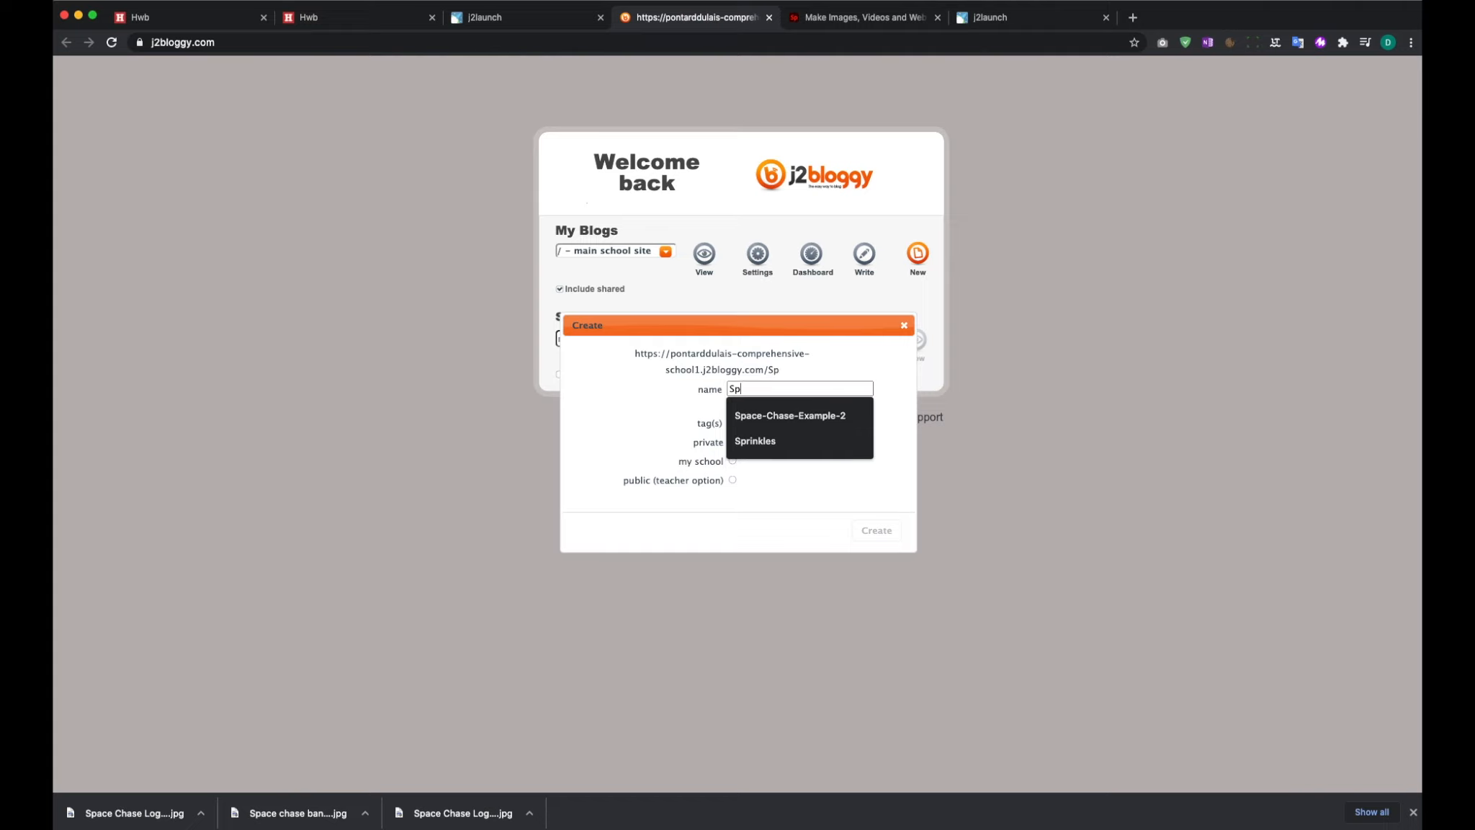
type("ace Race")
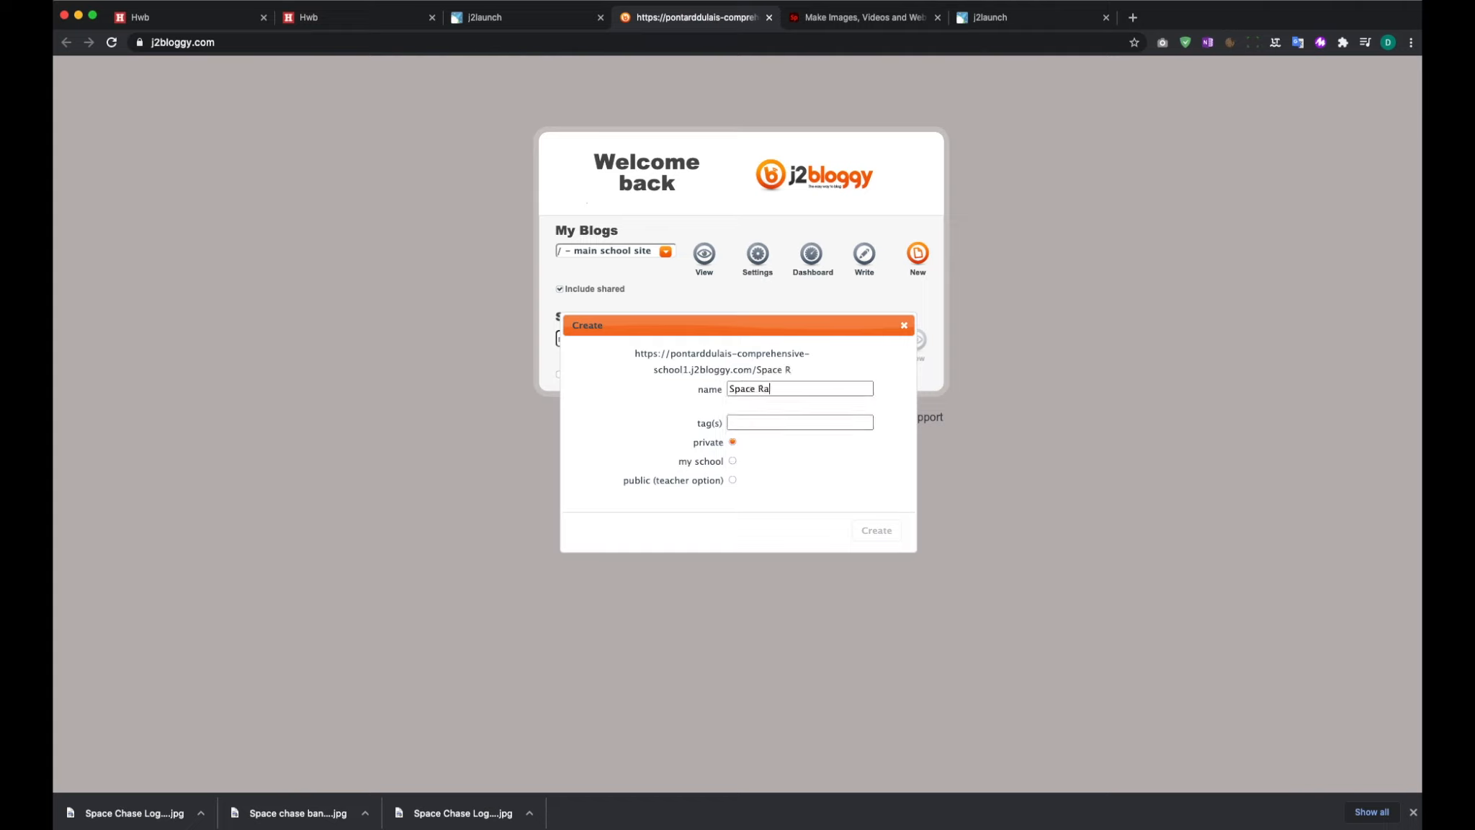
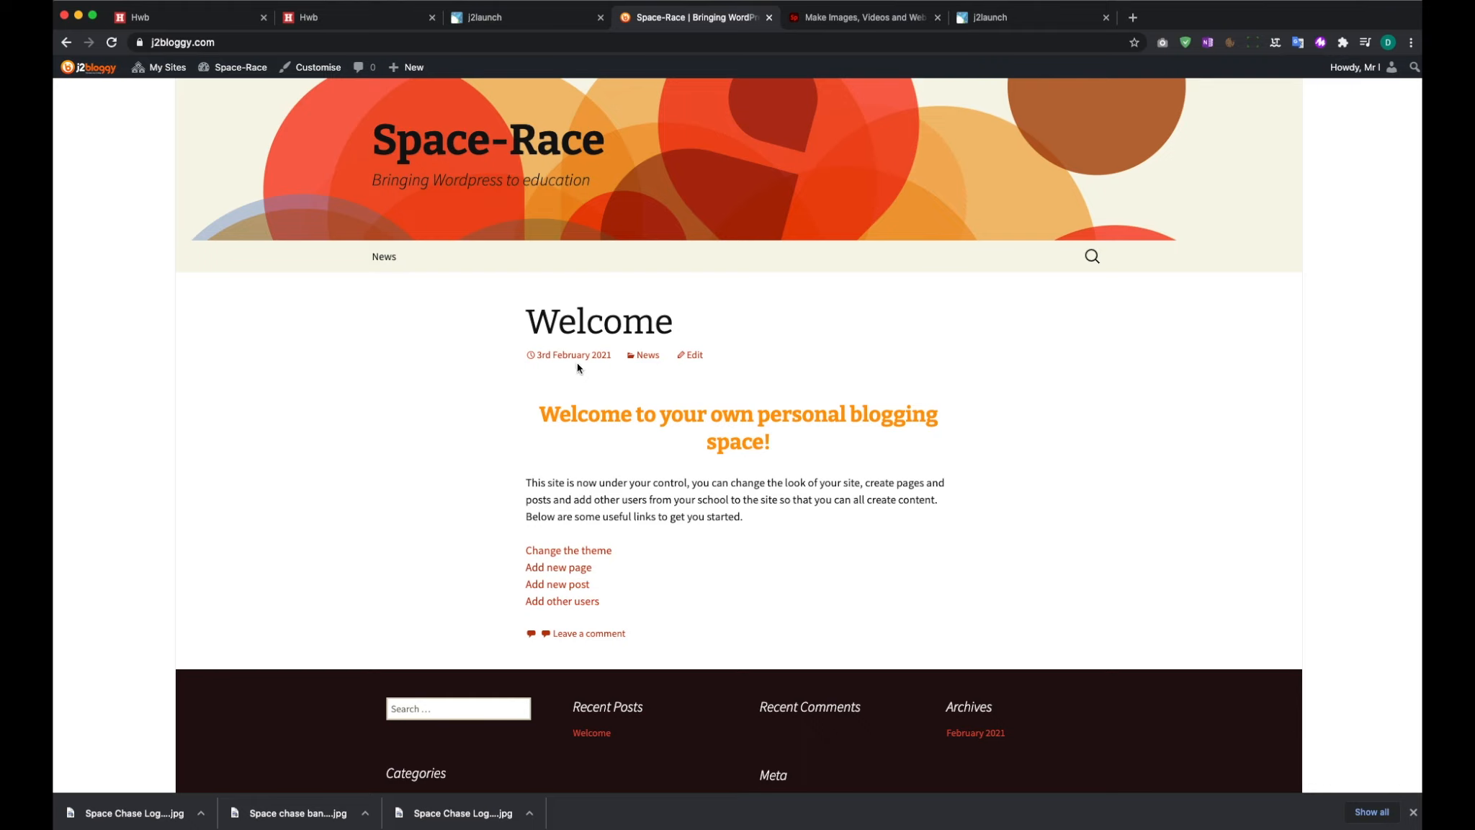
scroll(475, 467, "down", 3)
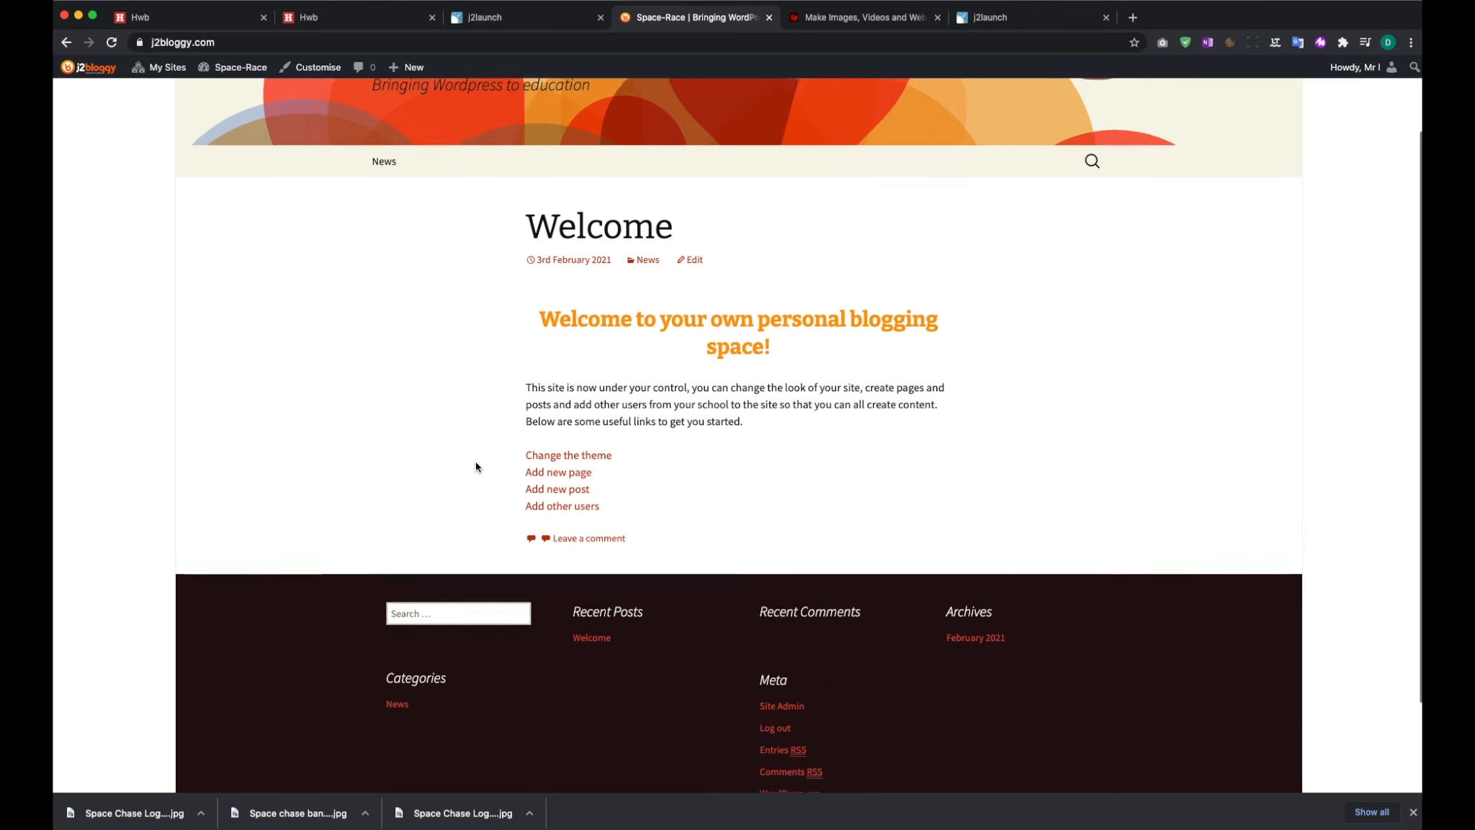
scroll(475, 467, "down", 3)
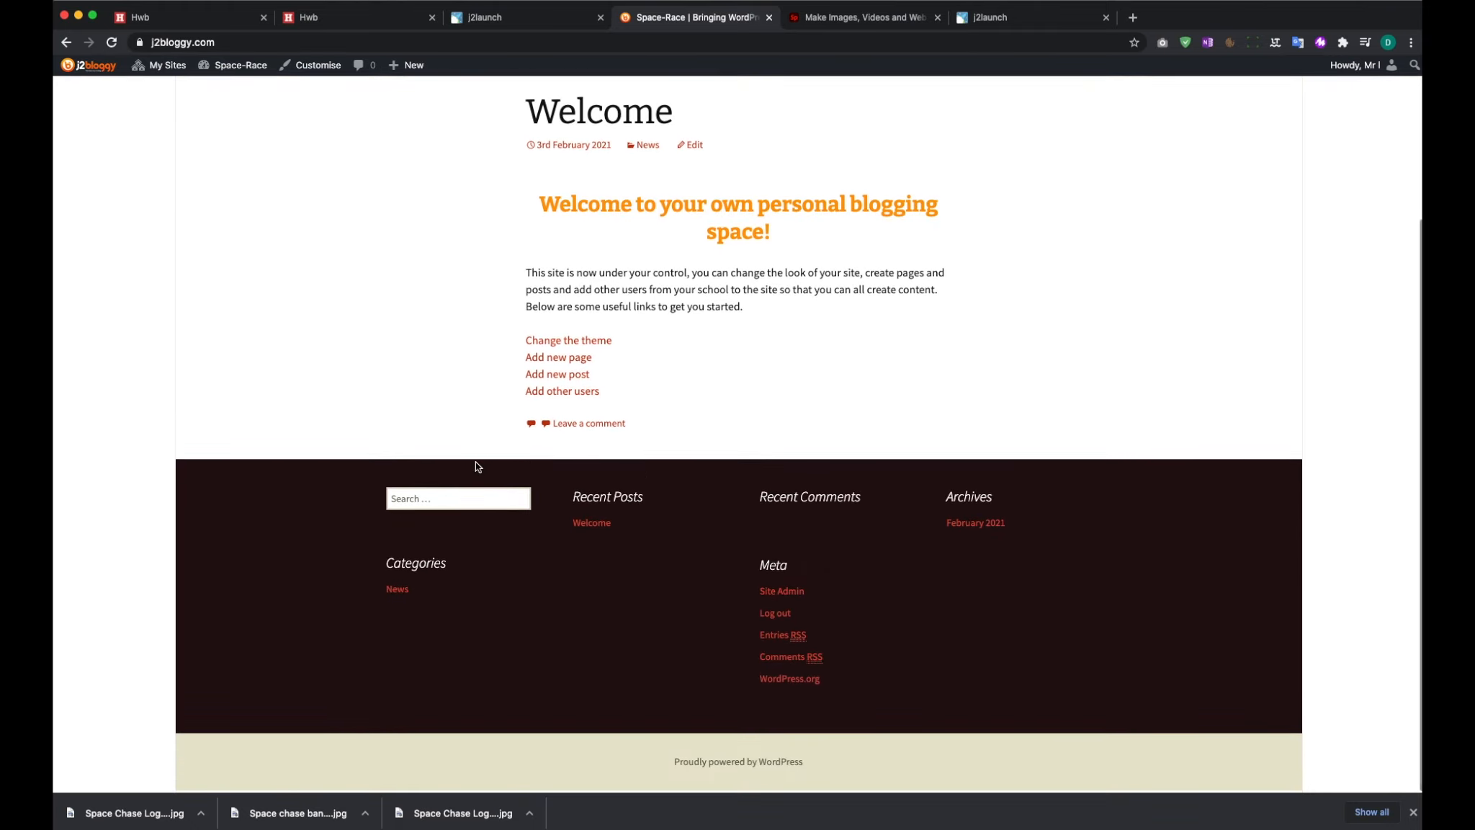
scroll(476, 466, "up", 6)
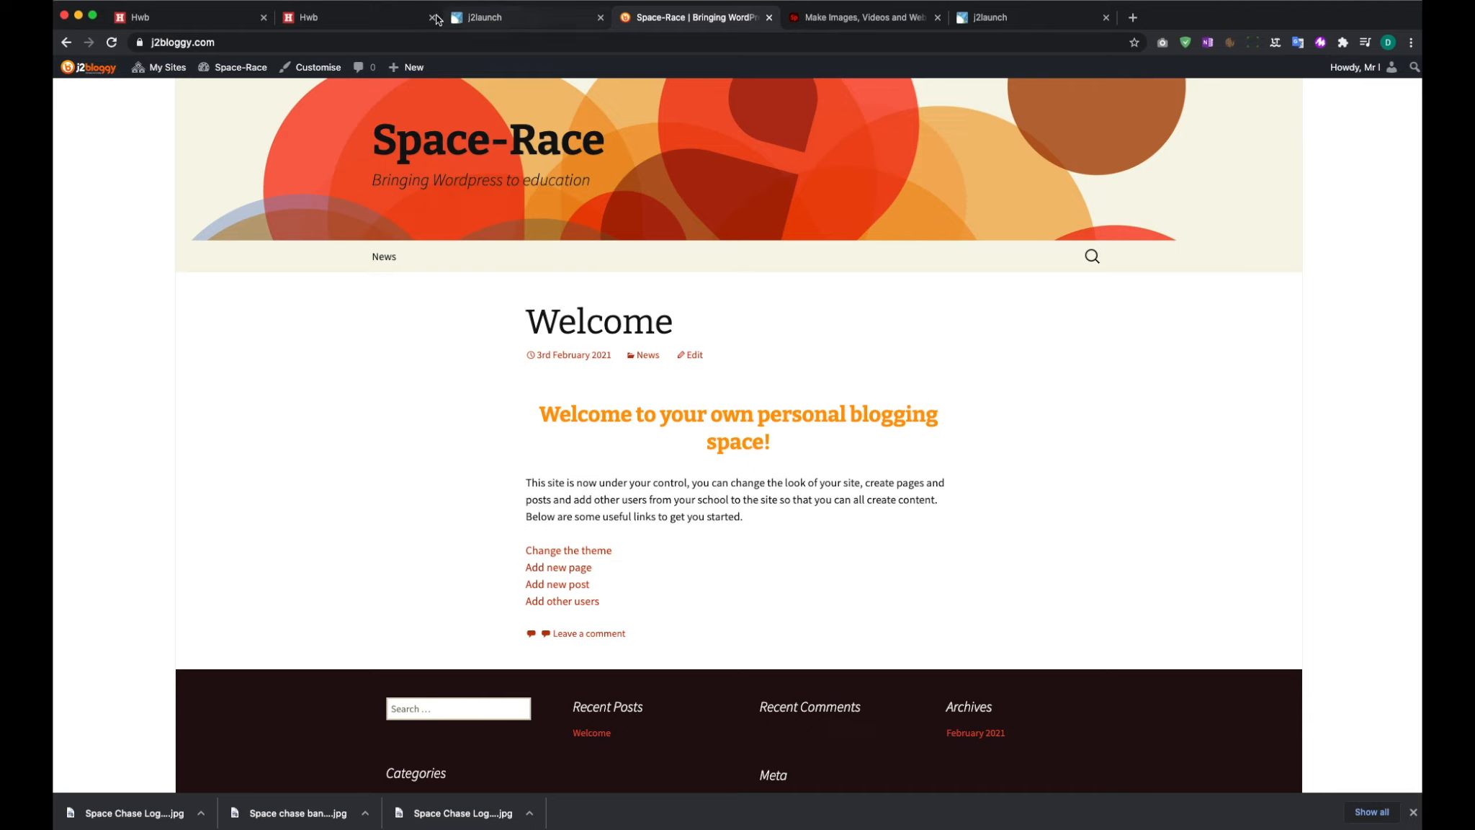
Reopen j2bloggy through Just2easy on the Hwb page and bring up the form for a new blog
left_click(393, 21)
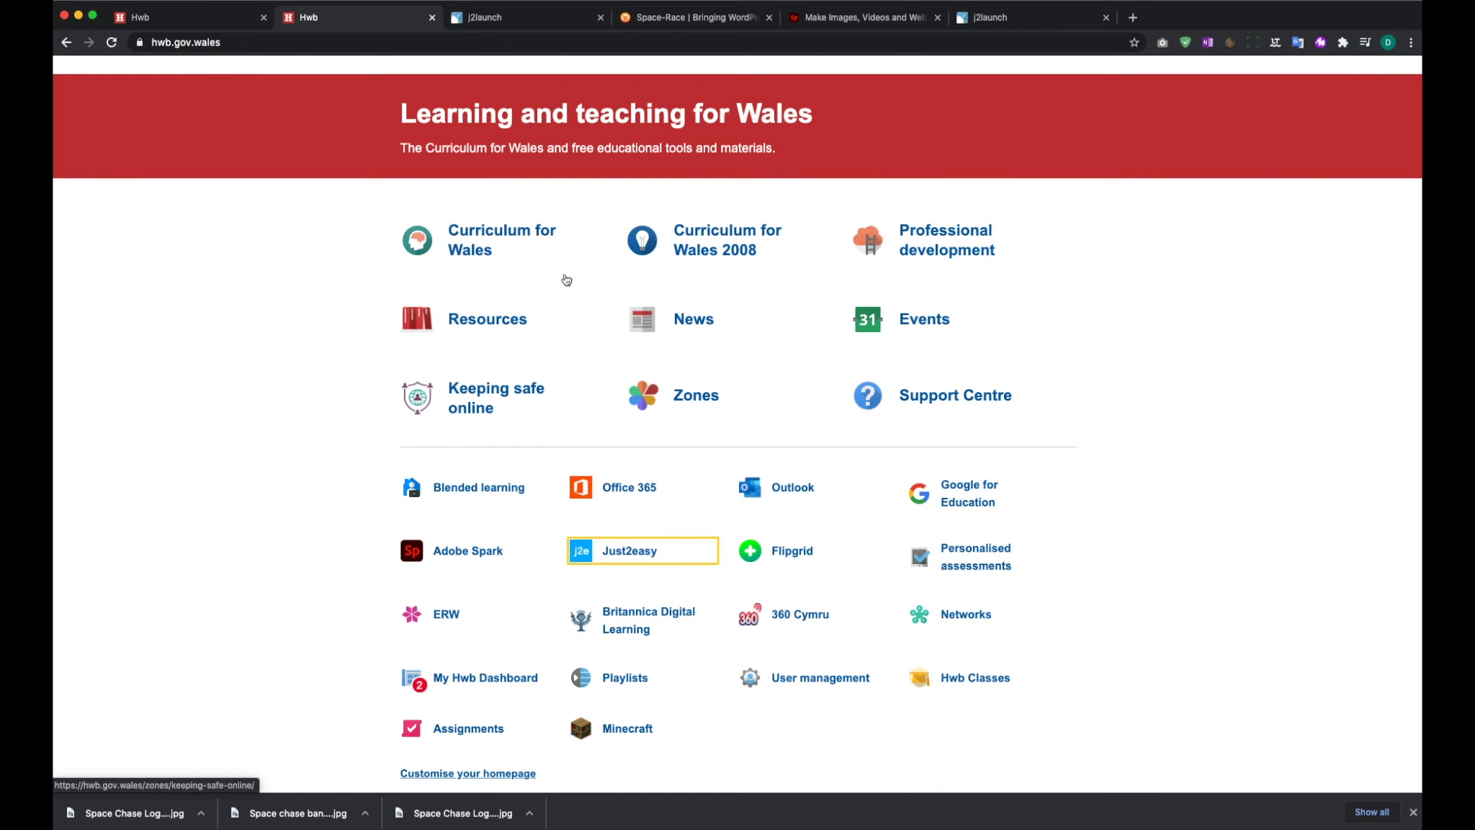
scroll(671, 553, "down", 1)
left_click(666, 549)
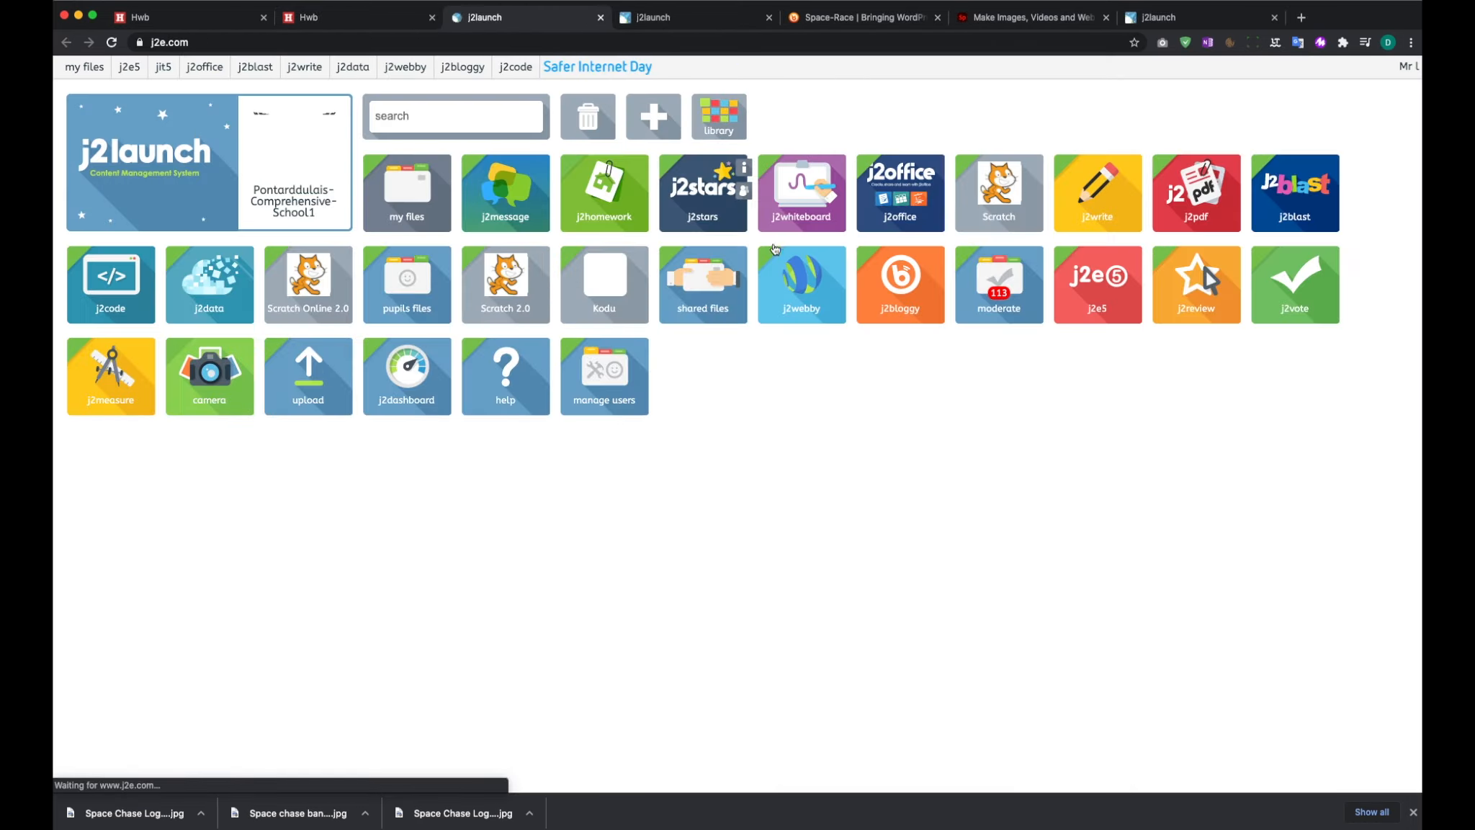
left_click(900, 301)
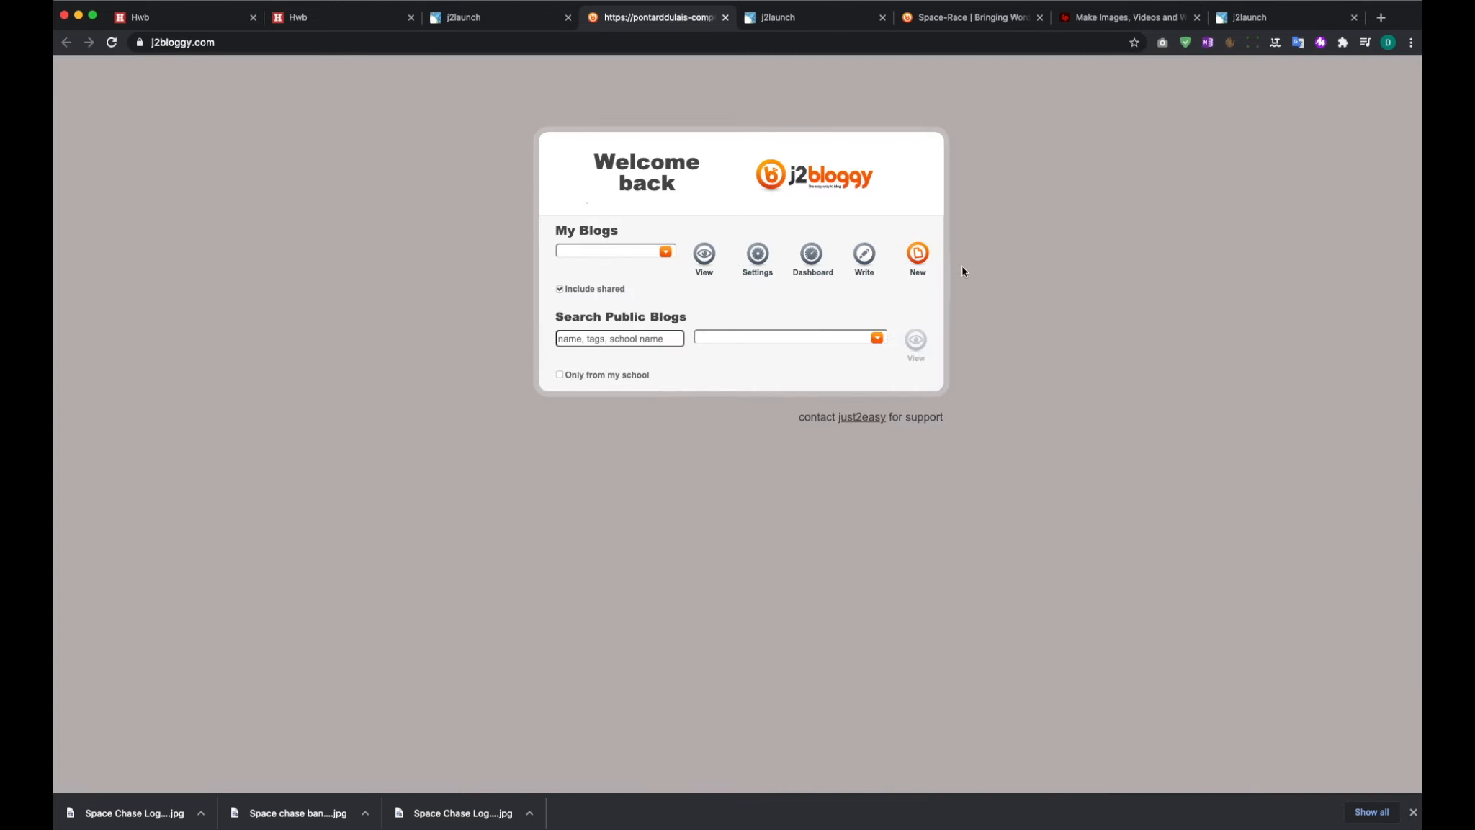
left_click(913, 257)
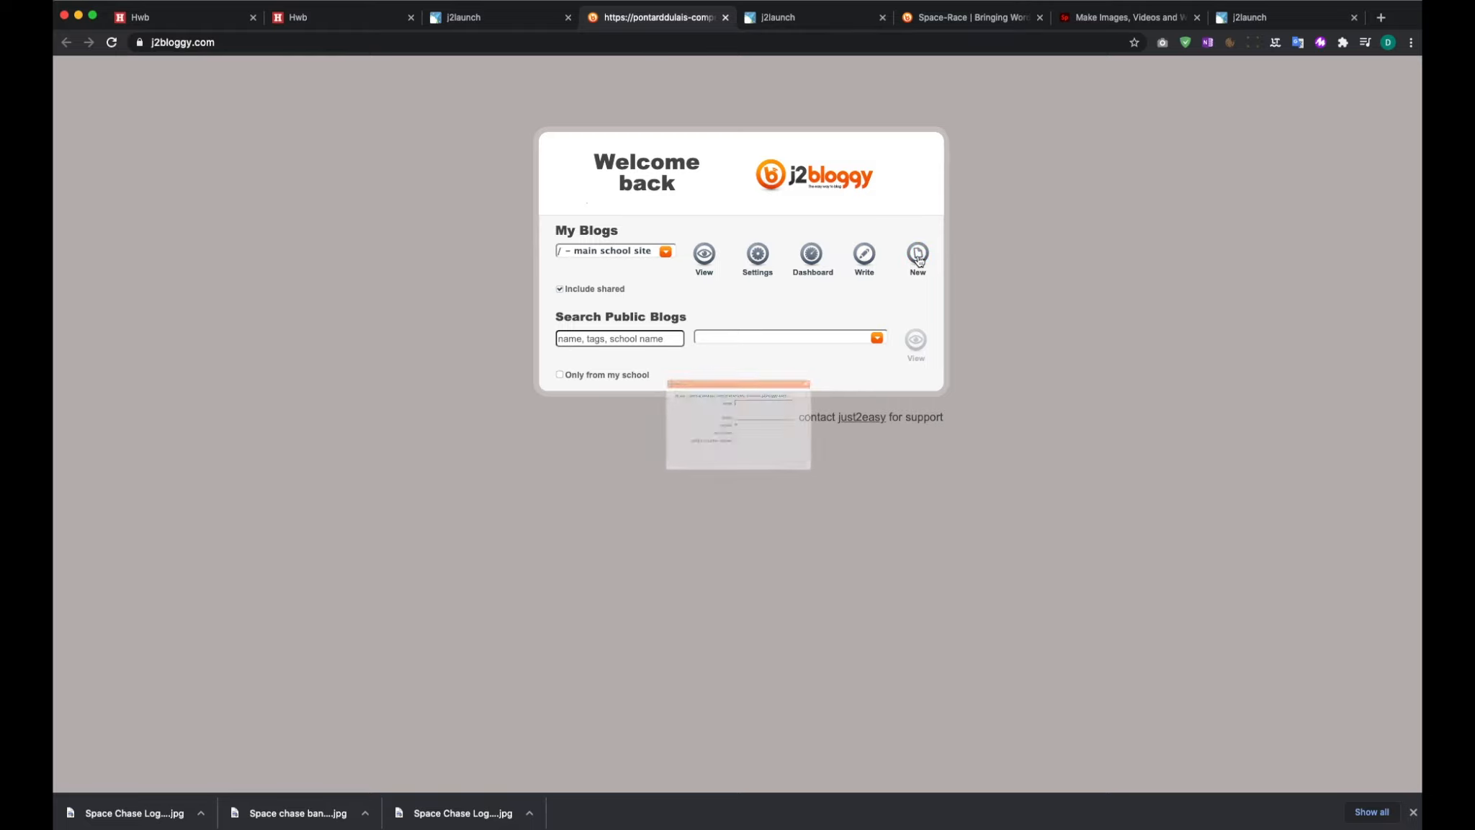
left_click(872, 374)
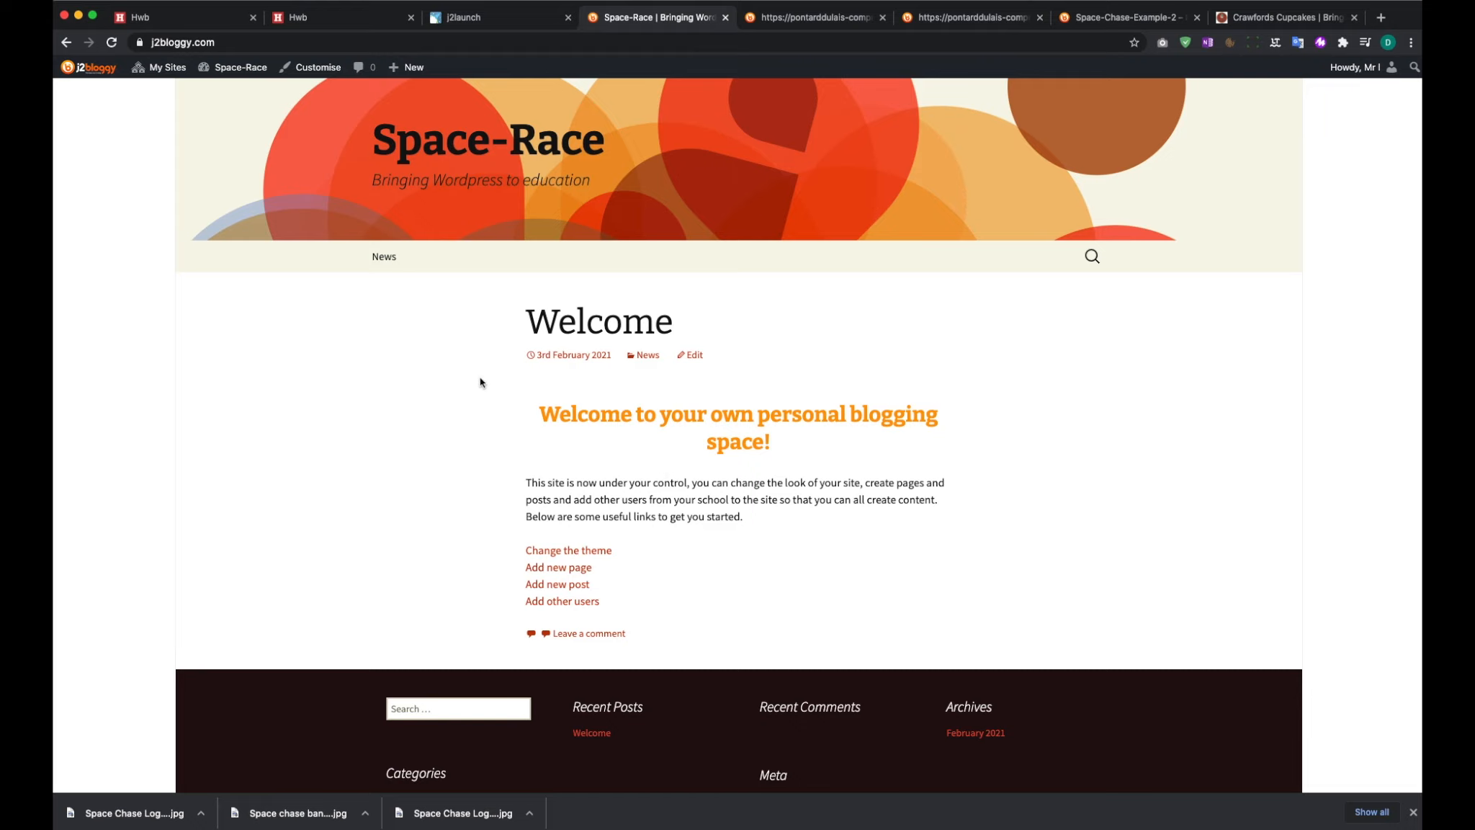
Examine the first Space Chase example site's banner, game menus and Welcome post, comparing it with the new Space-Race home page
left_click(799, 18)
left_click(936, 18)
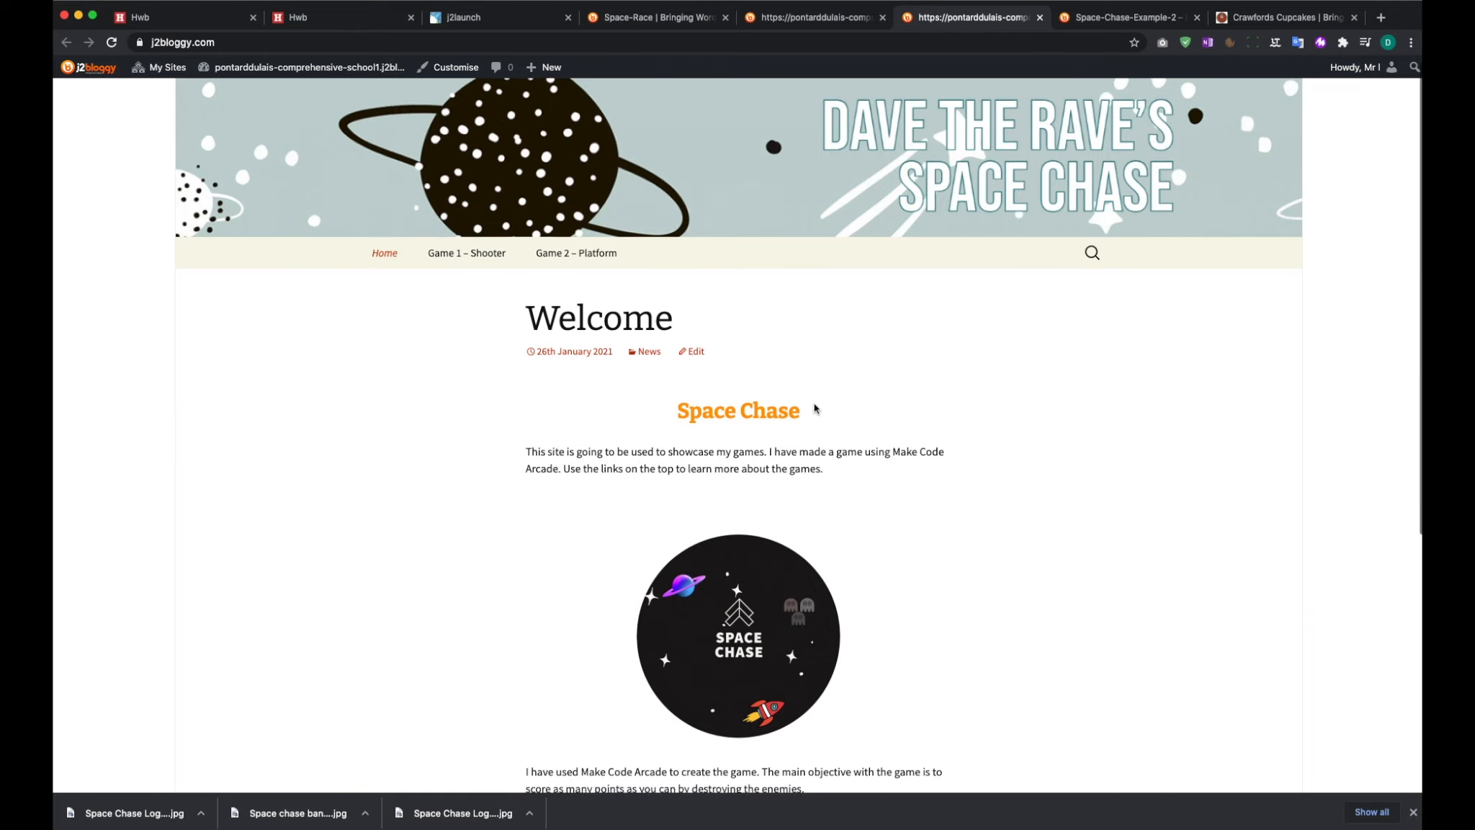
scroll(814, 403, "down", 3)
scroll(814, 408, "down", 5)
scroll(814, 409, "up", 8)
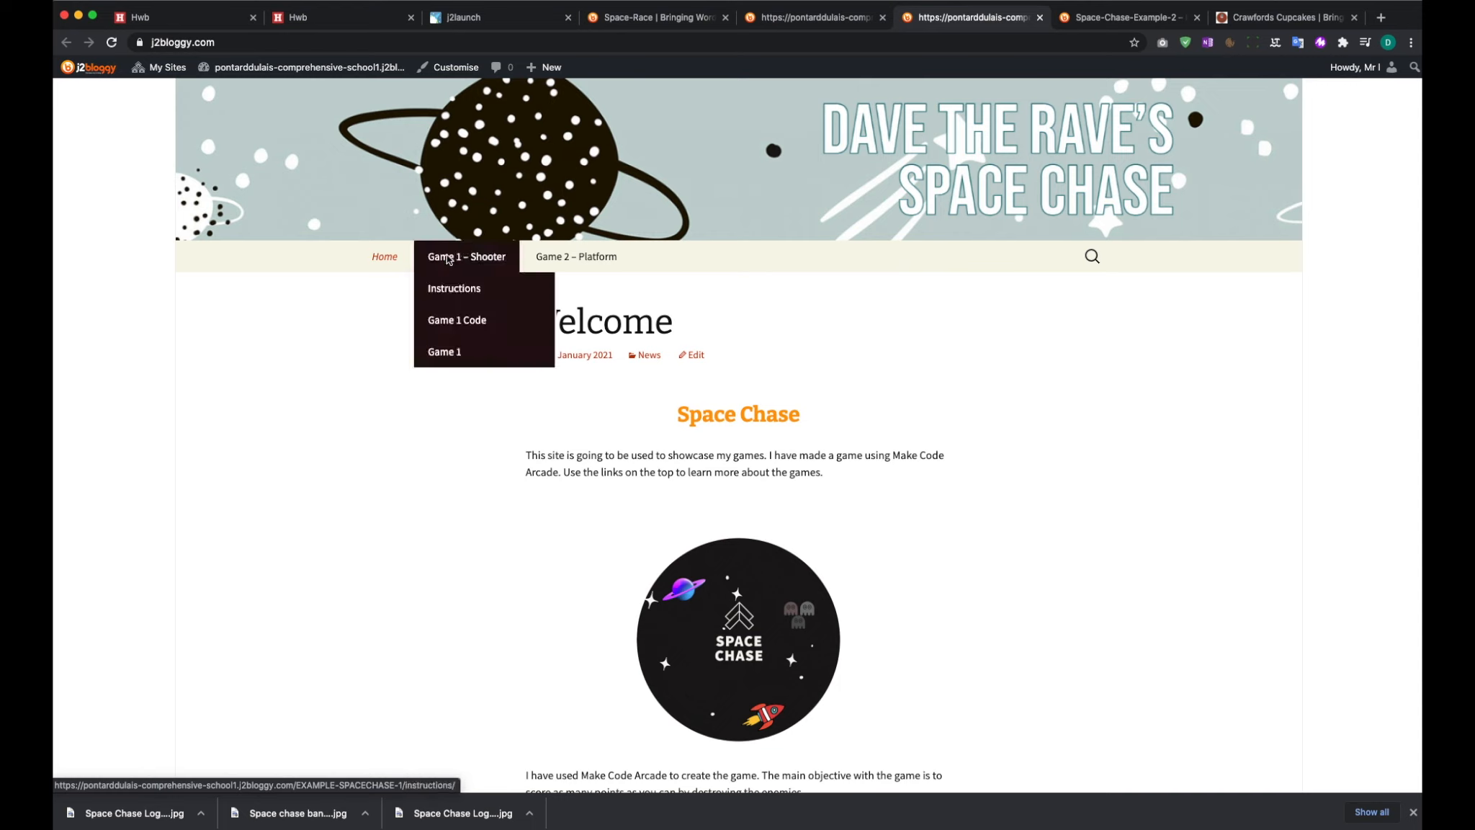
mouse_move(476, 261)
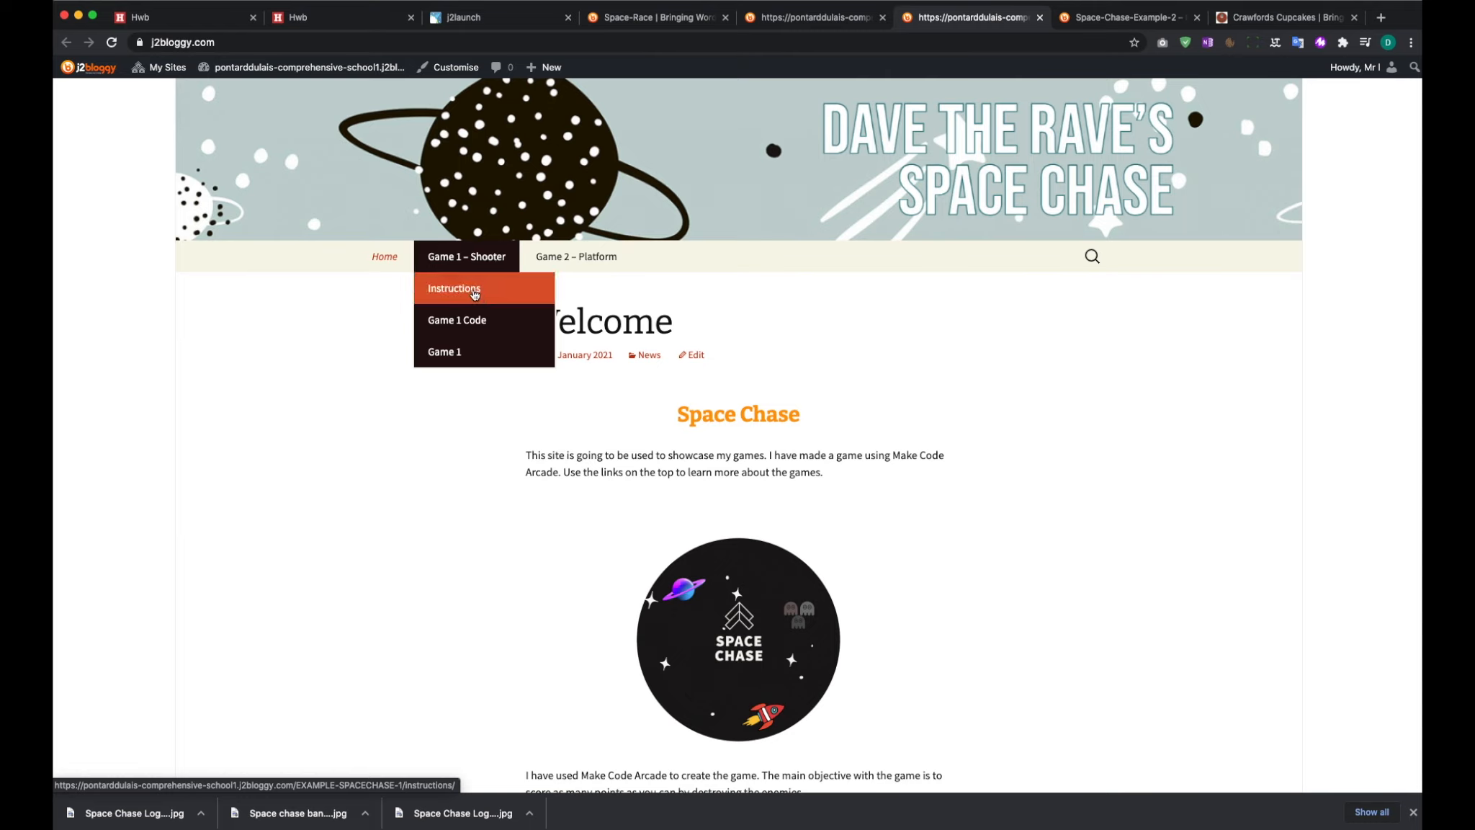
mouse_move(573, 266)
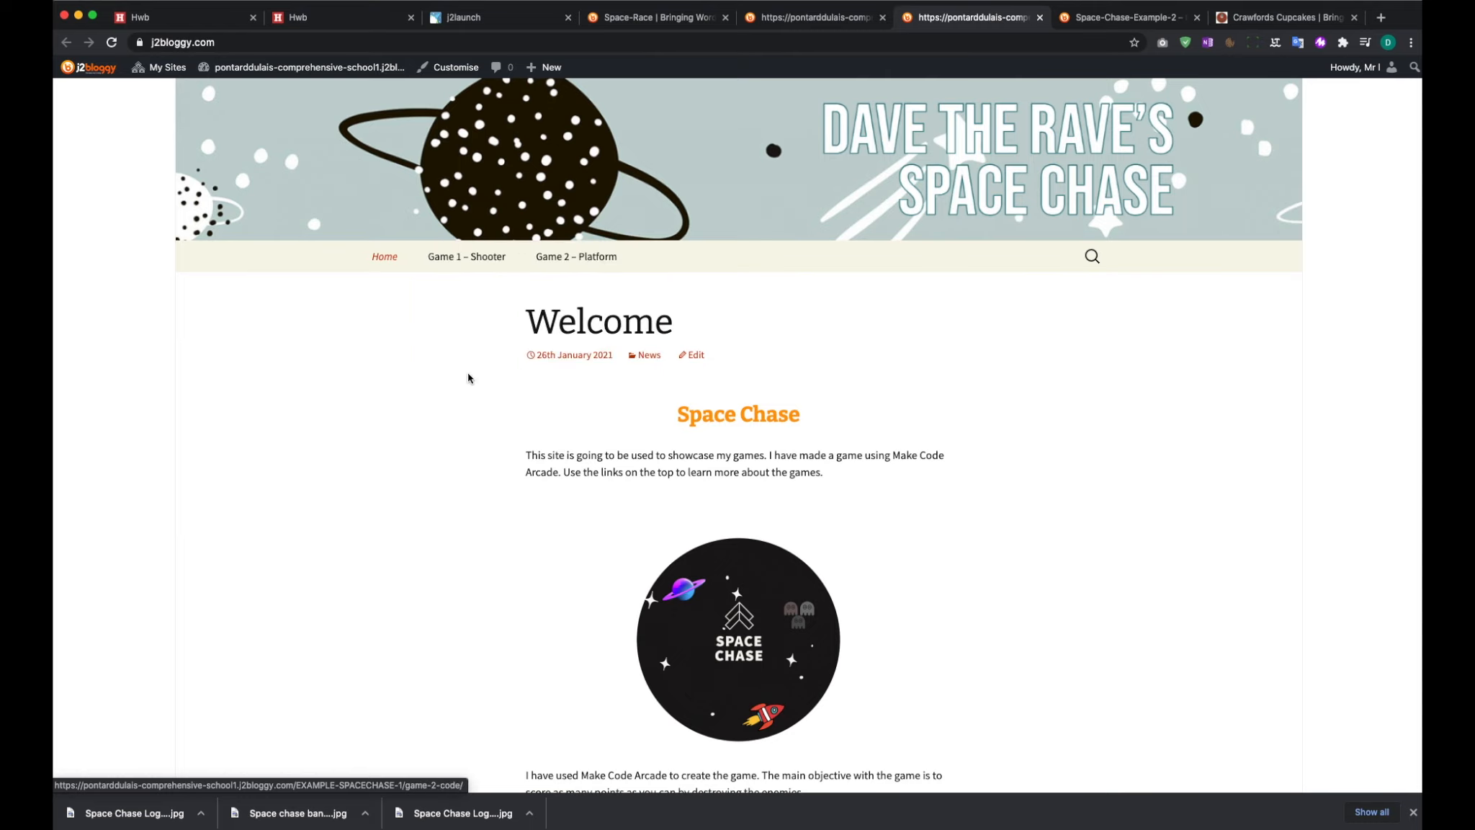
scroll(648, 418, "down", 2)
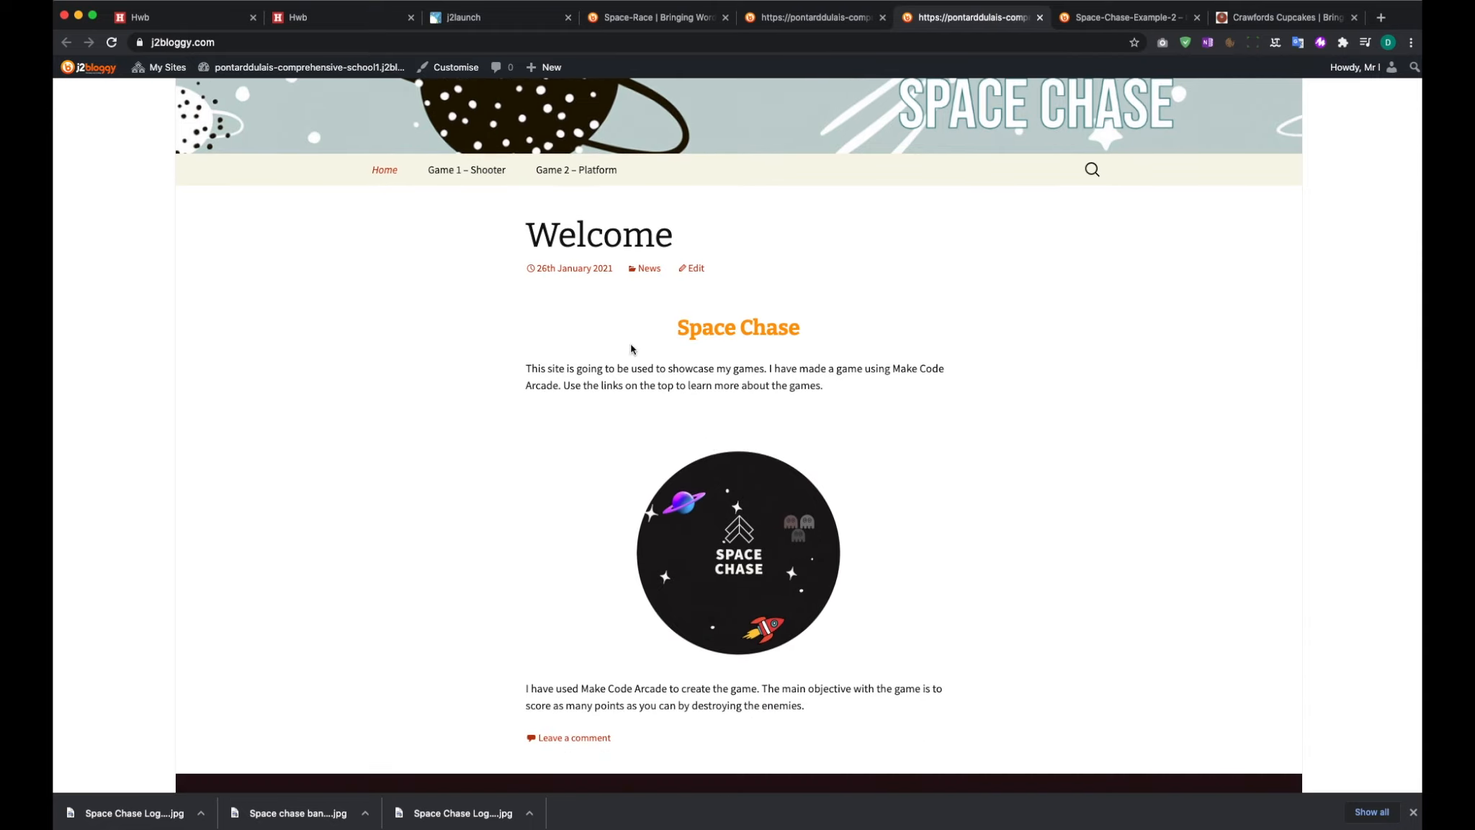
scroll(580, 540, "down", 3)
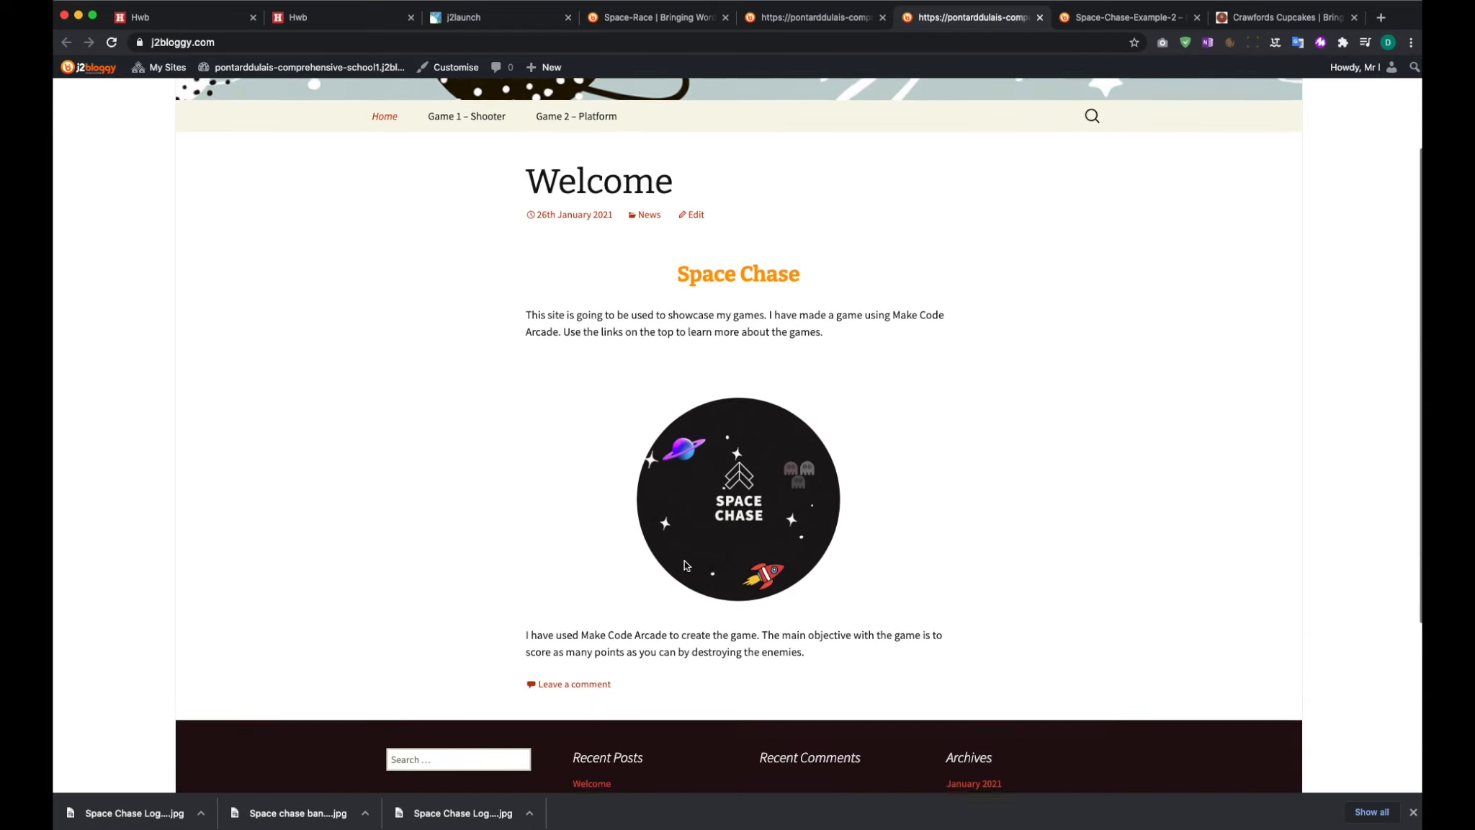
scroll(598, 509, "up", 5)
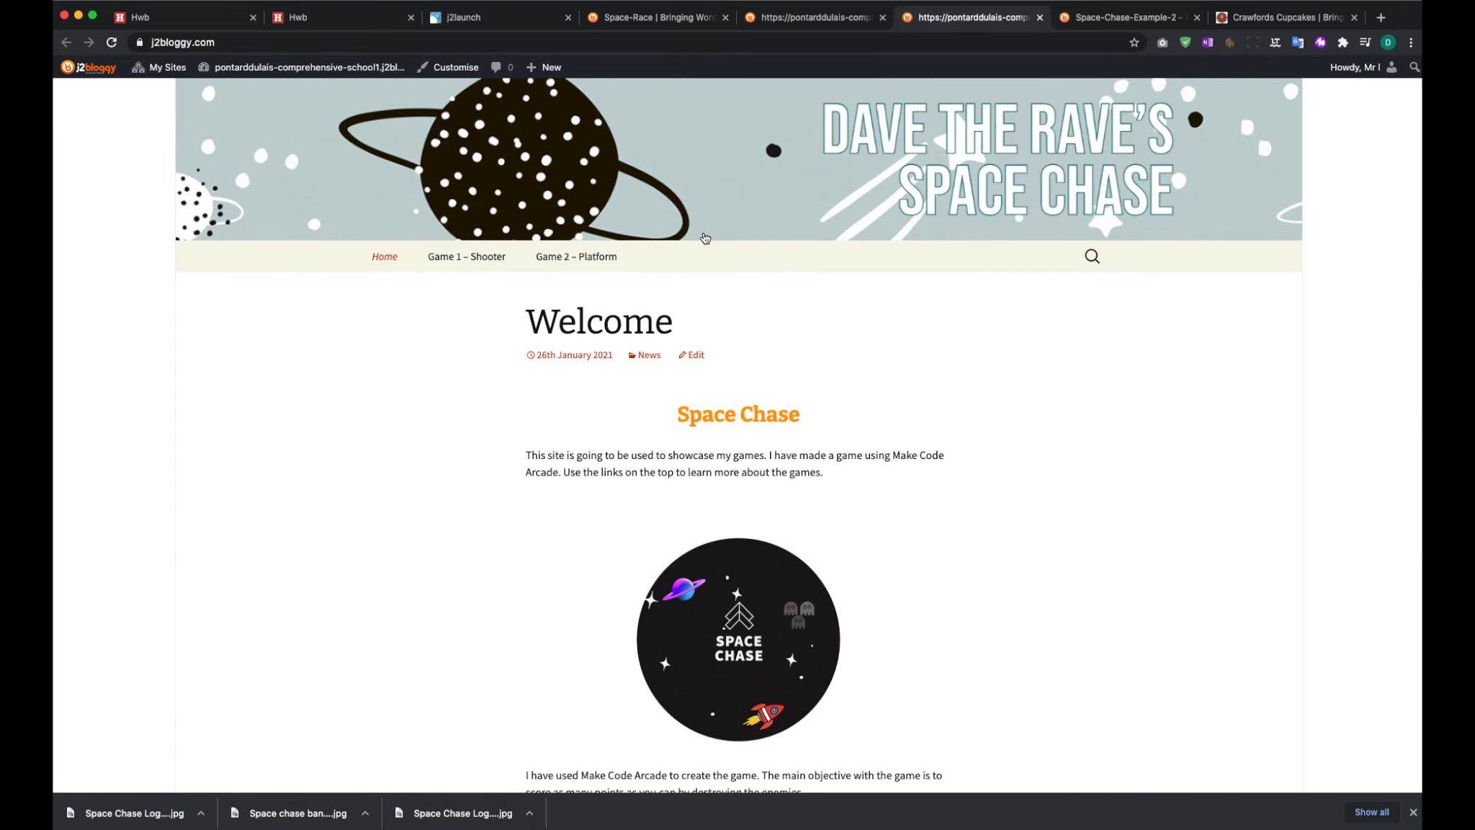
left_click(641, 19)
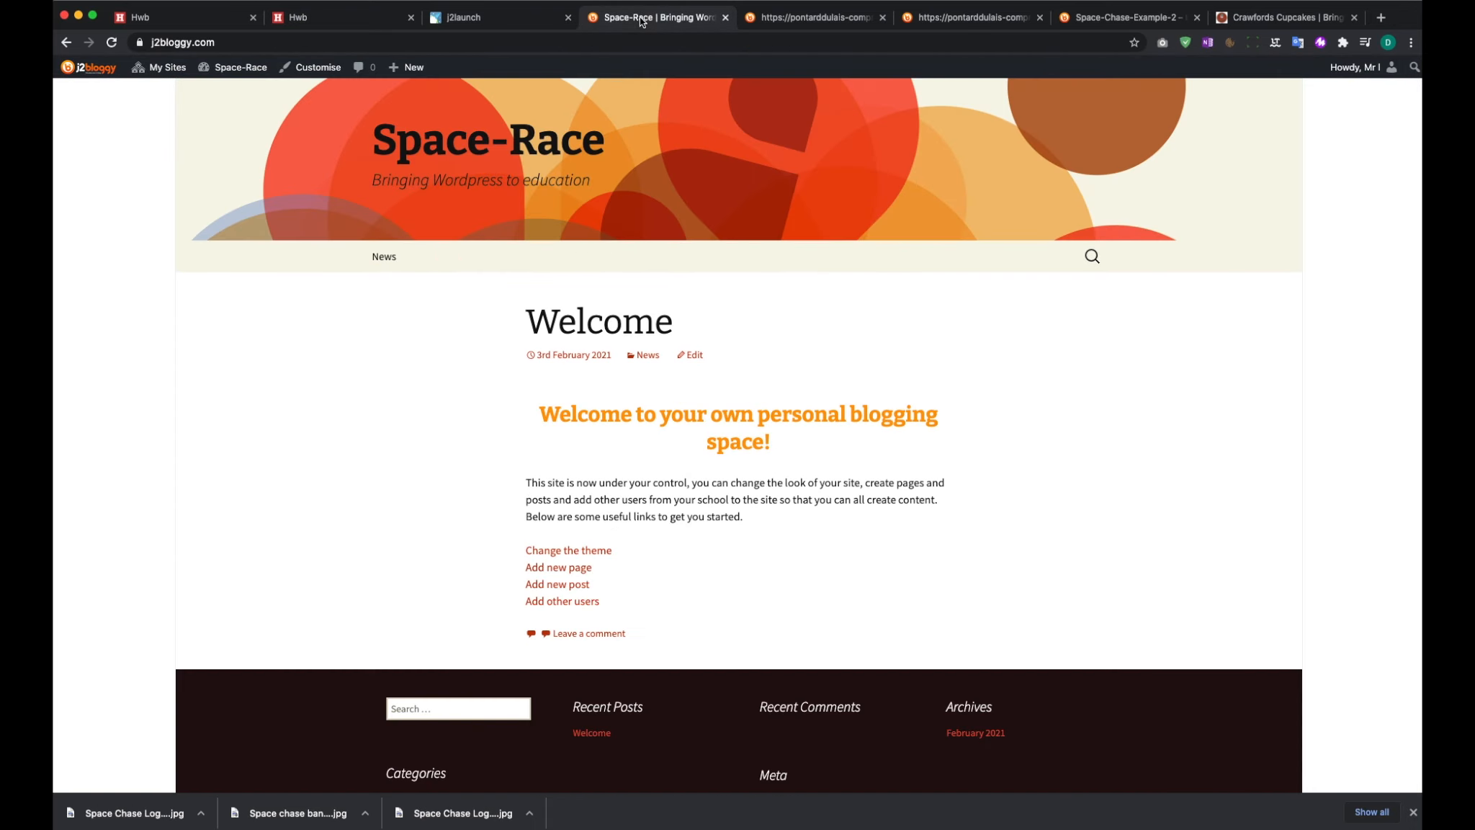
left_click(955, 19)
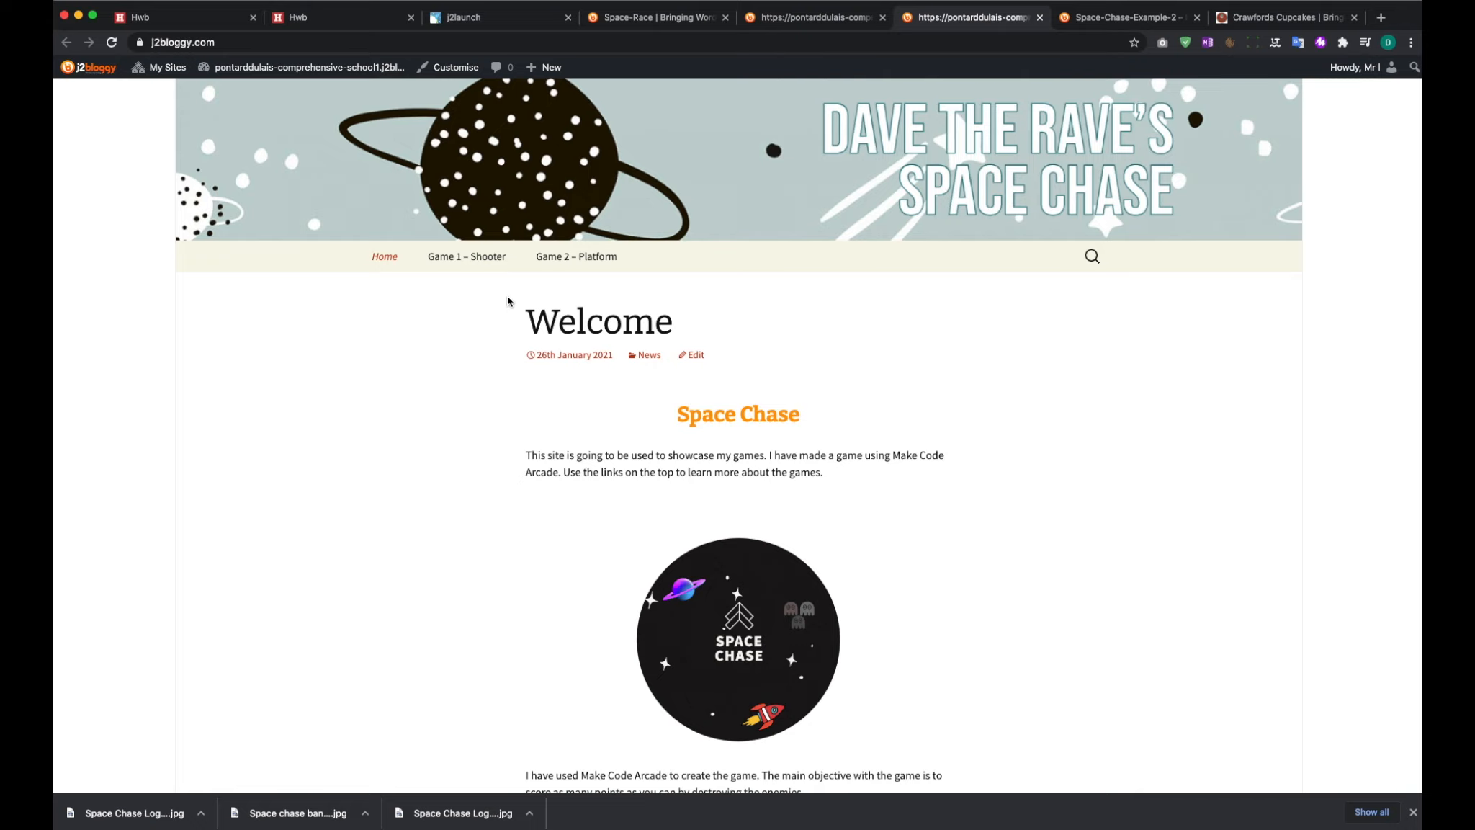
Examine the Space-Chase-Example-2 site's video header, Game 1 and Game 2 submenus, and Welcome post
left_click(1135, 22)
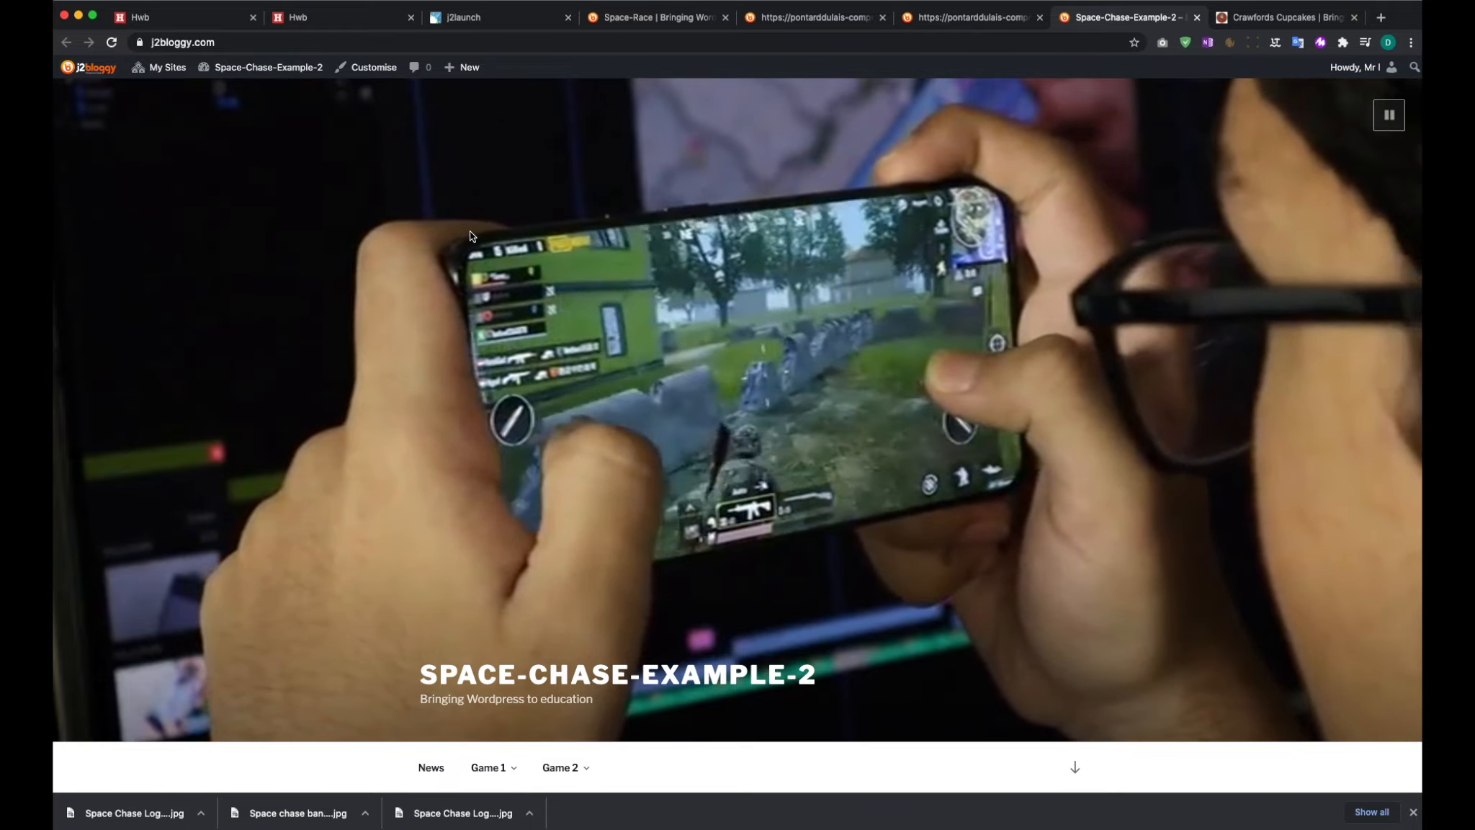
scroll(491, 228, "down", 2)
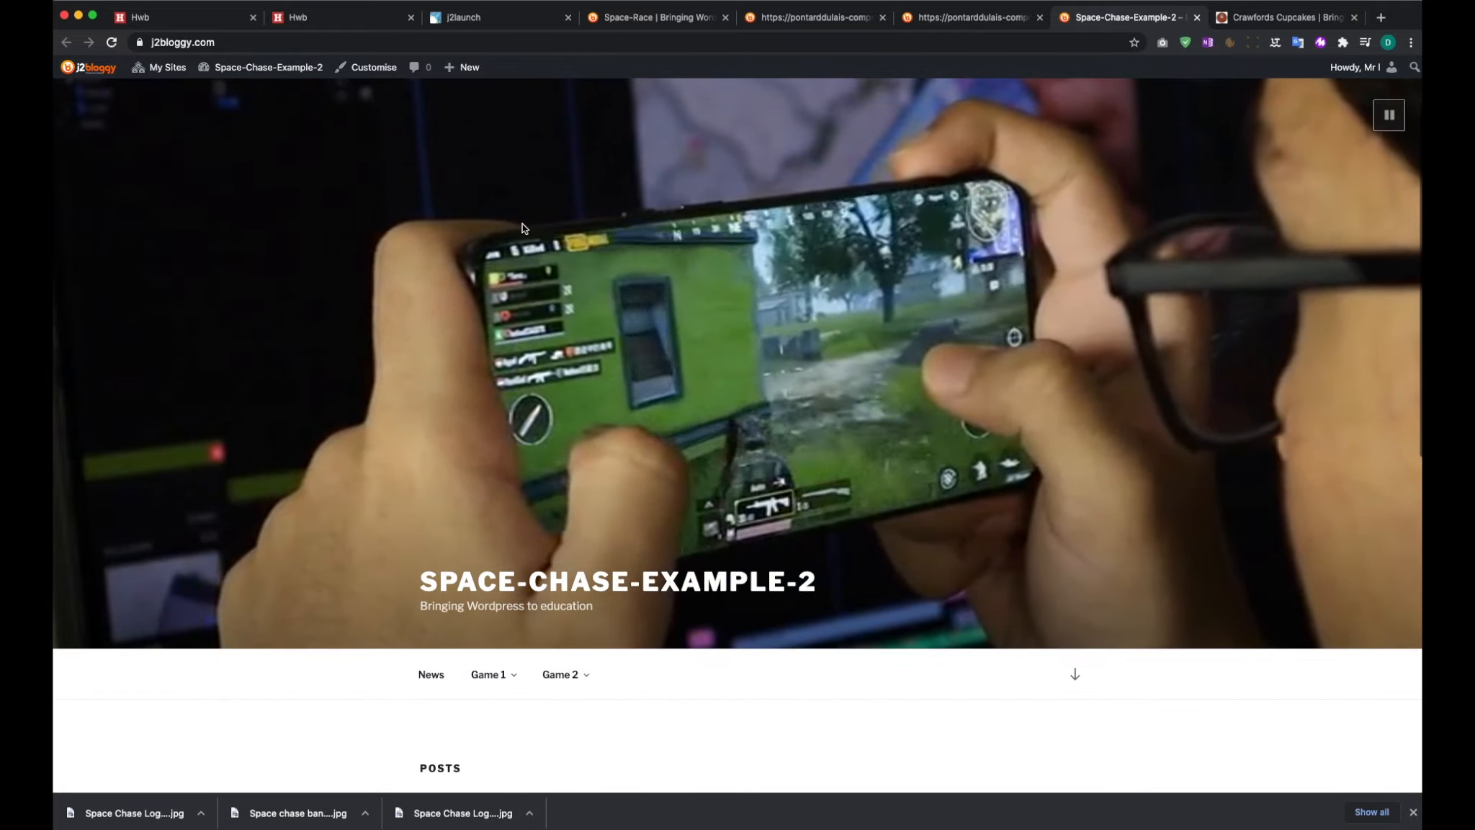
scroll(524, 228, "down", 6)
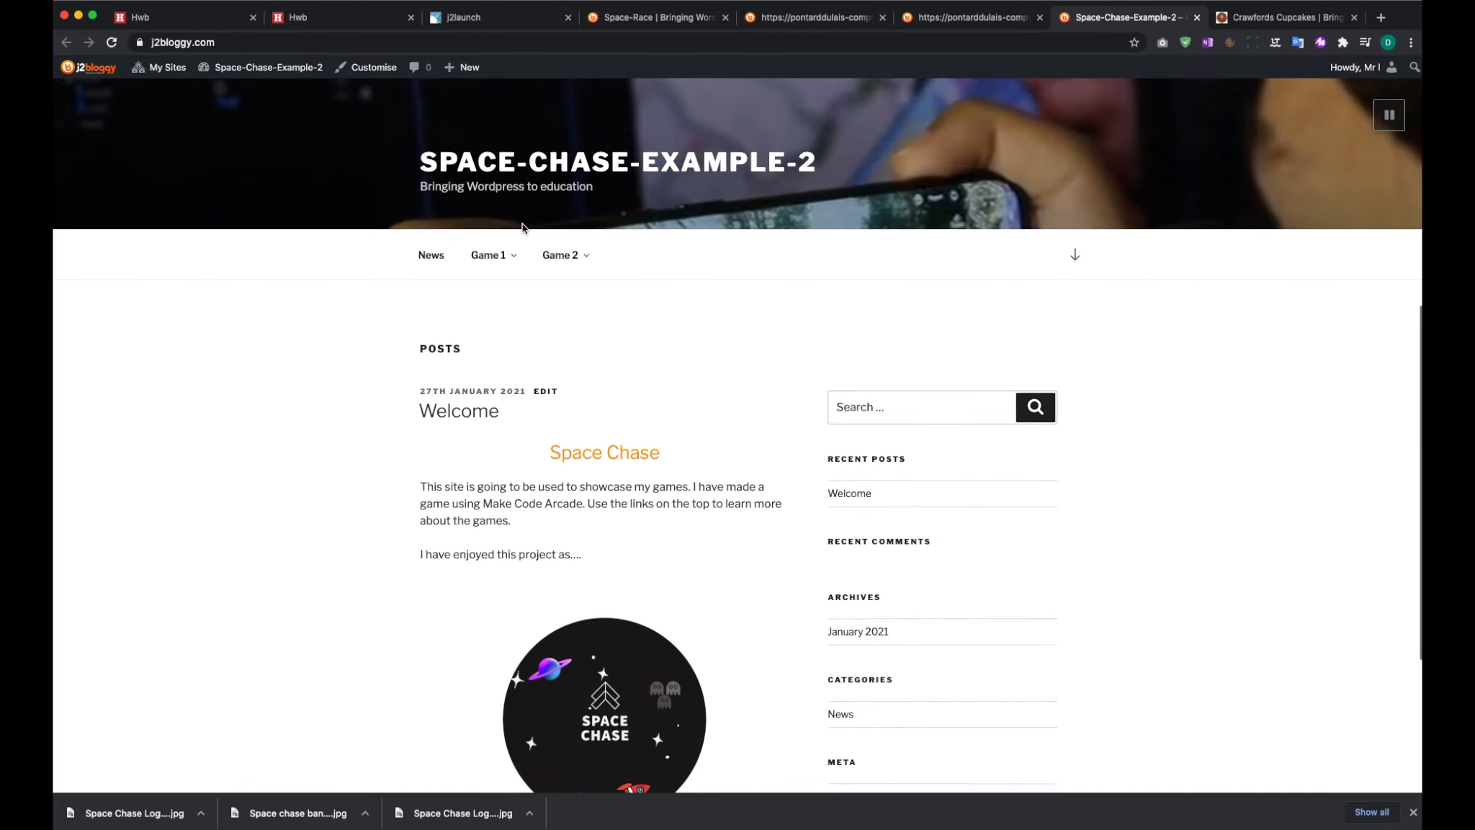
scroll(522, 223, "down", 2)
mouse_move(564, 157)
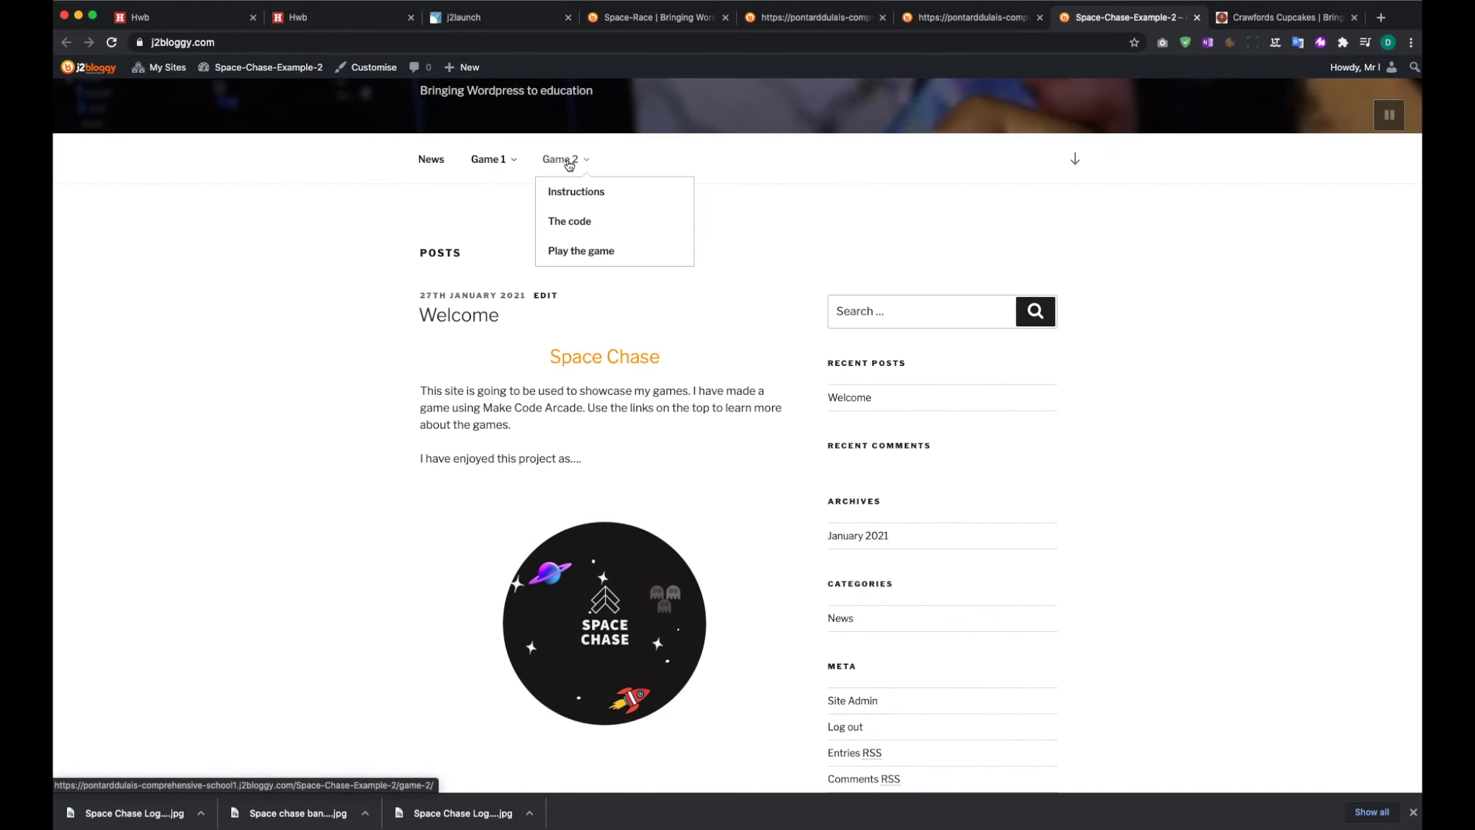
mouse_move(486, 159)
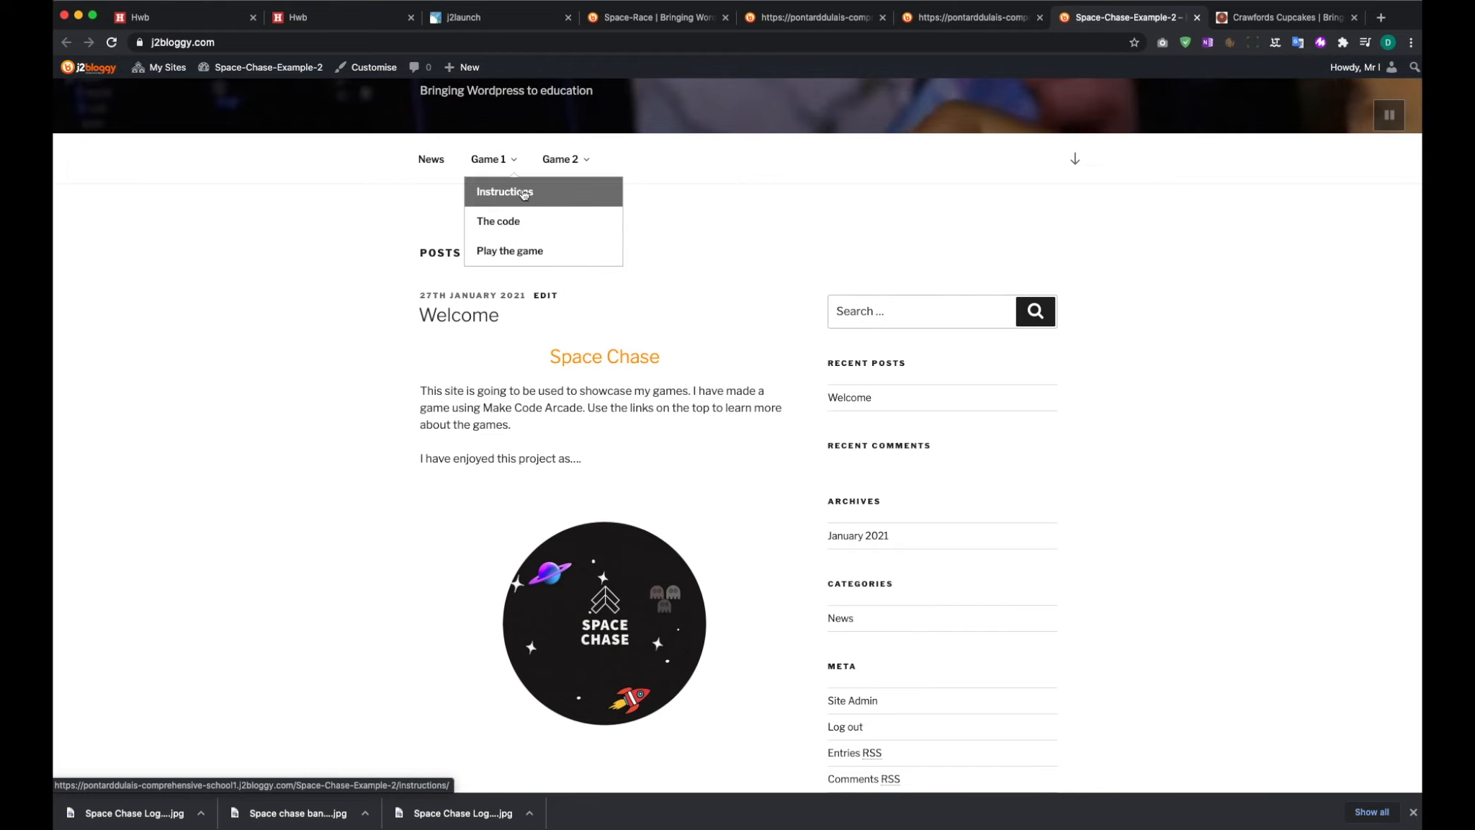
scroll(430, 317, "down", 2)
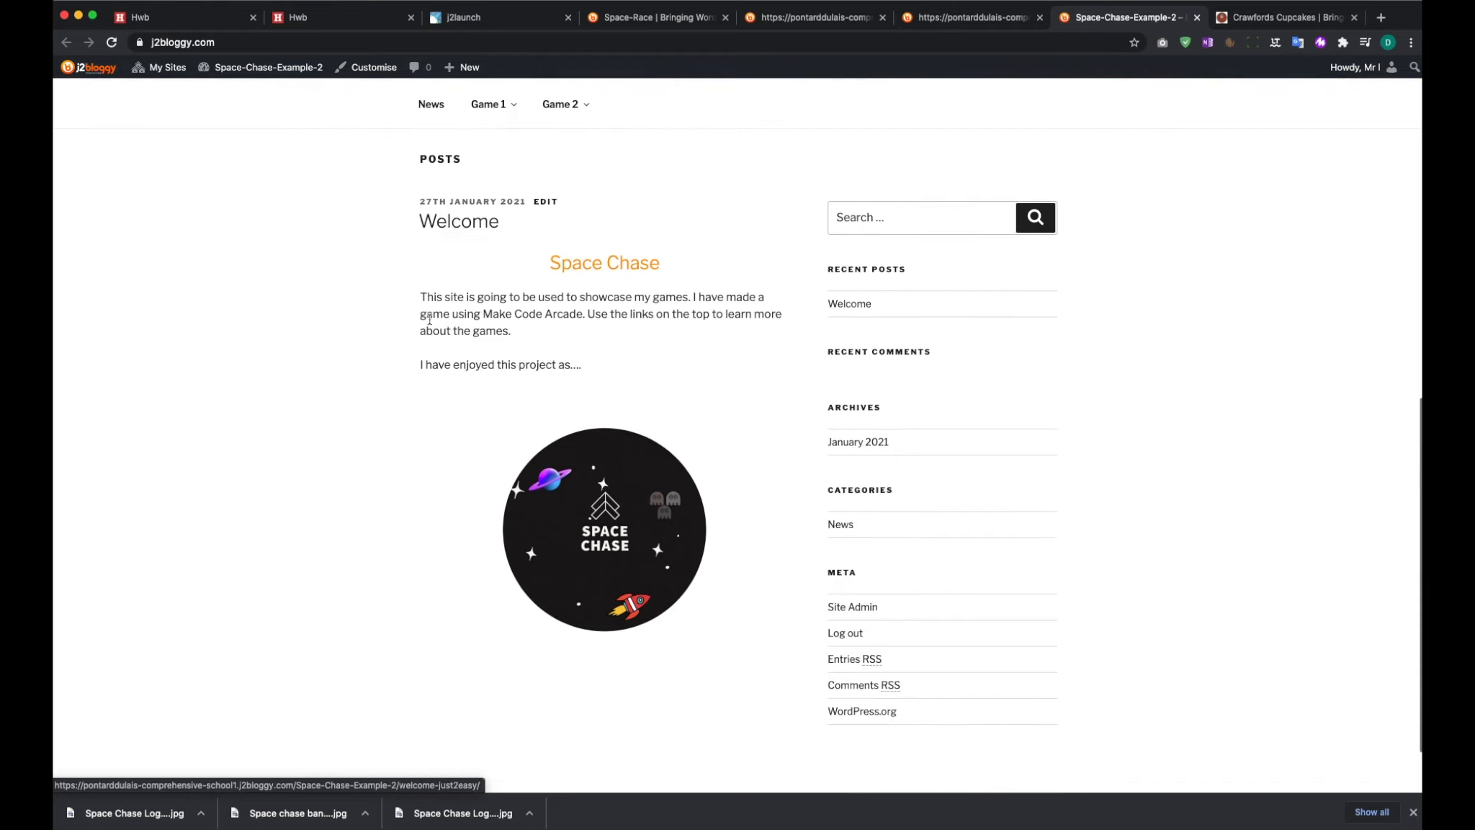
scroll(427, 321, "down", 2)
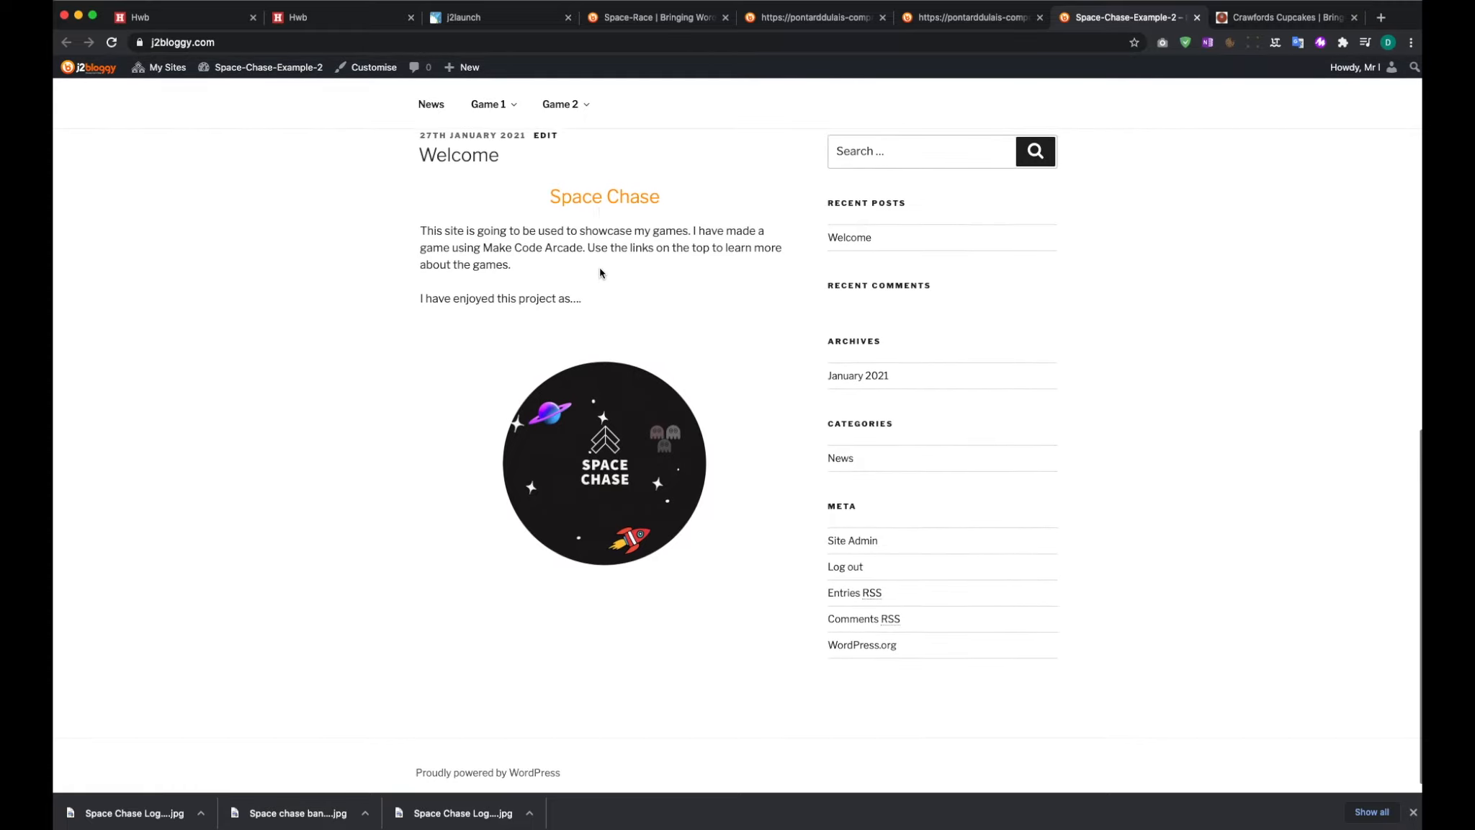
scroll(600, 272, "up", 5)
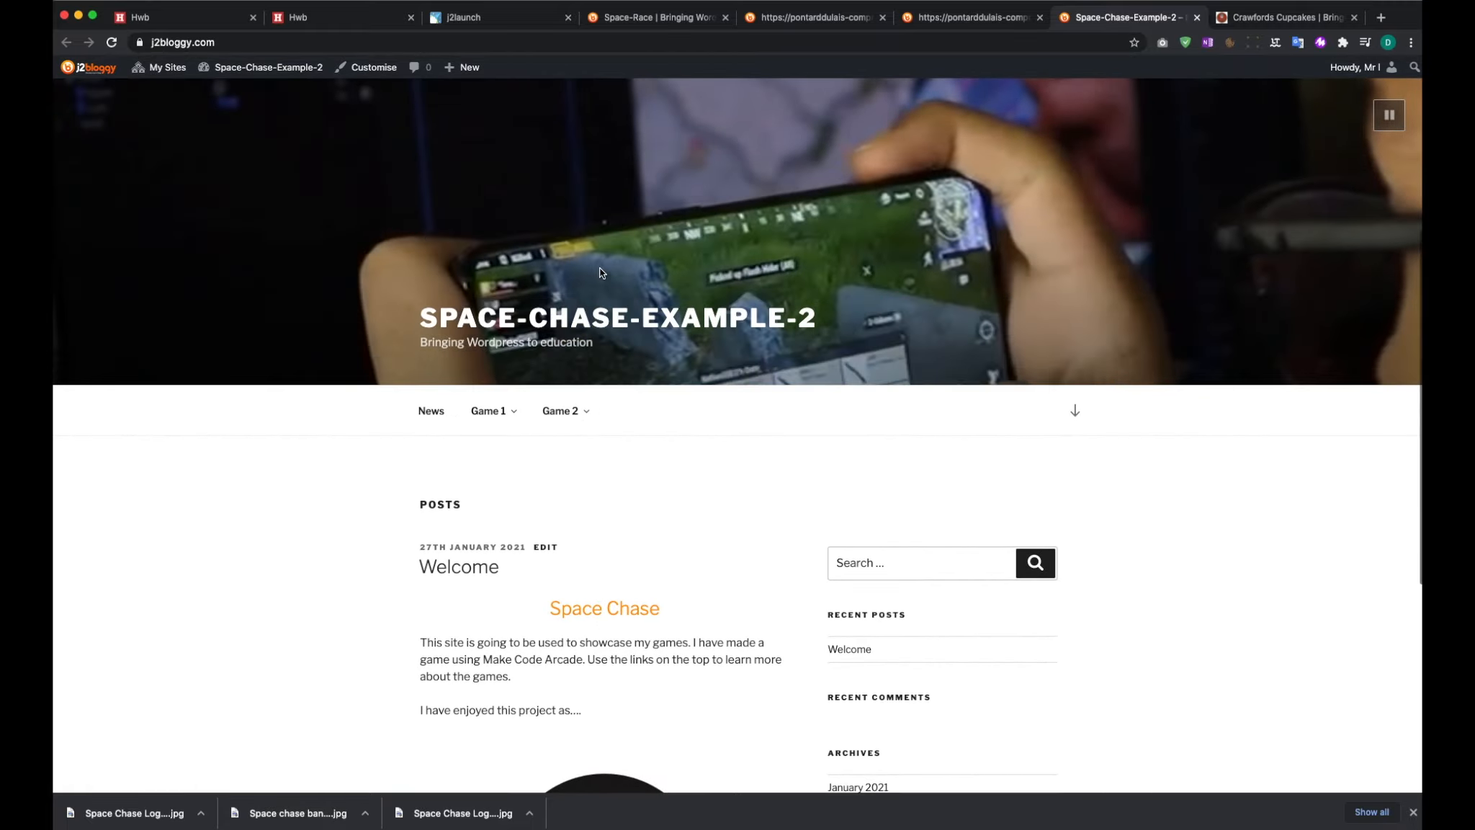
scroll(600, 273, "up", 5)
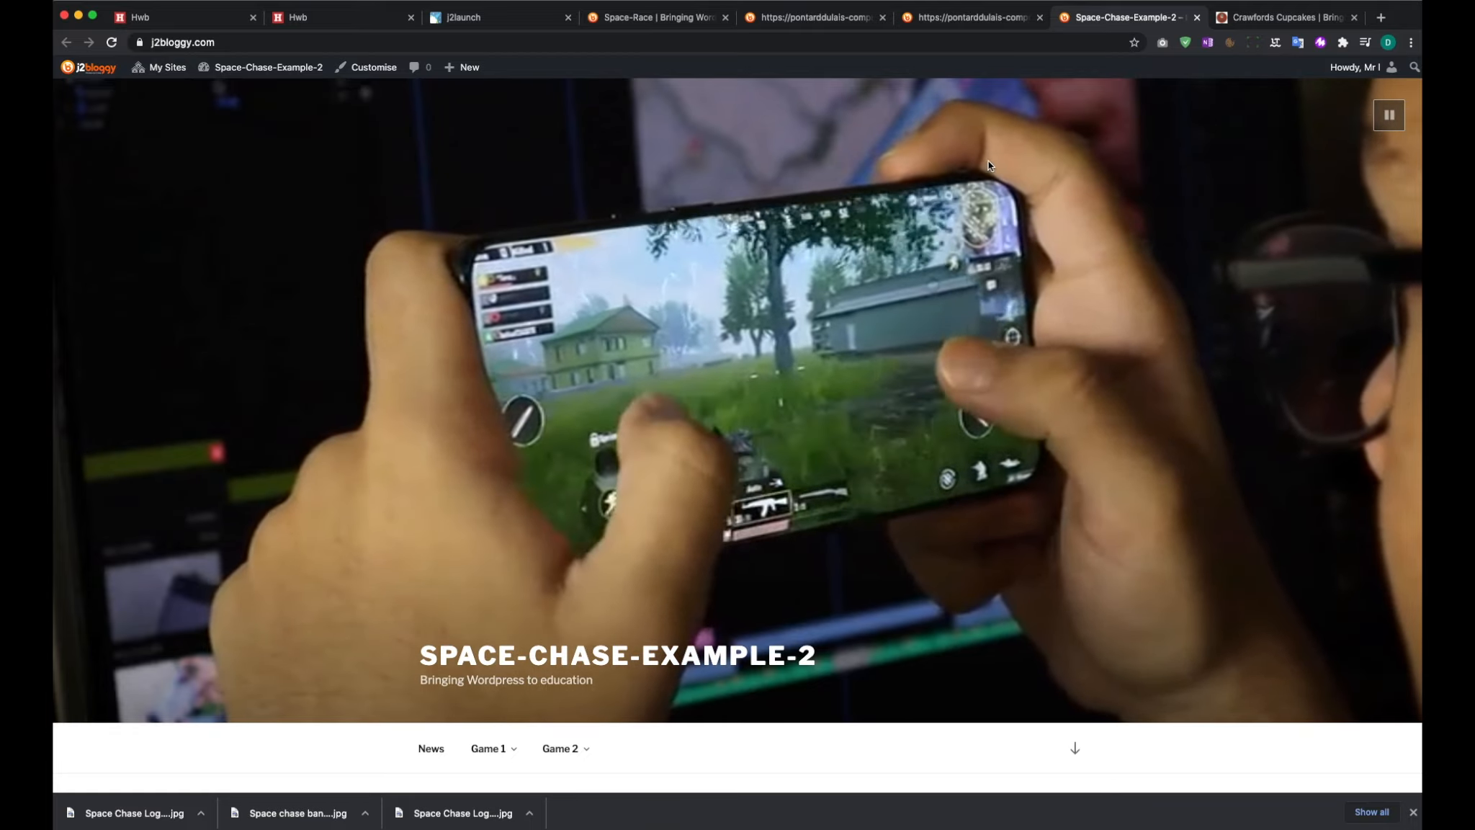
Return to the Space-Race site, open its site identity customisation and change the site title to Space Race
left_click(657, 23)
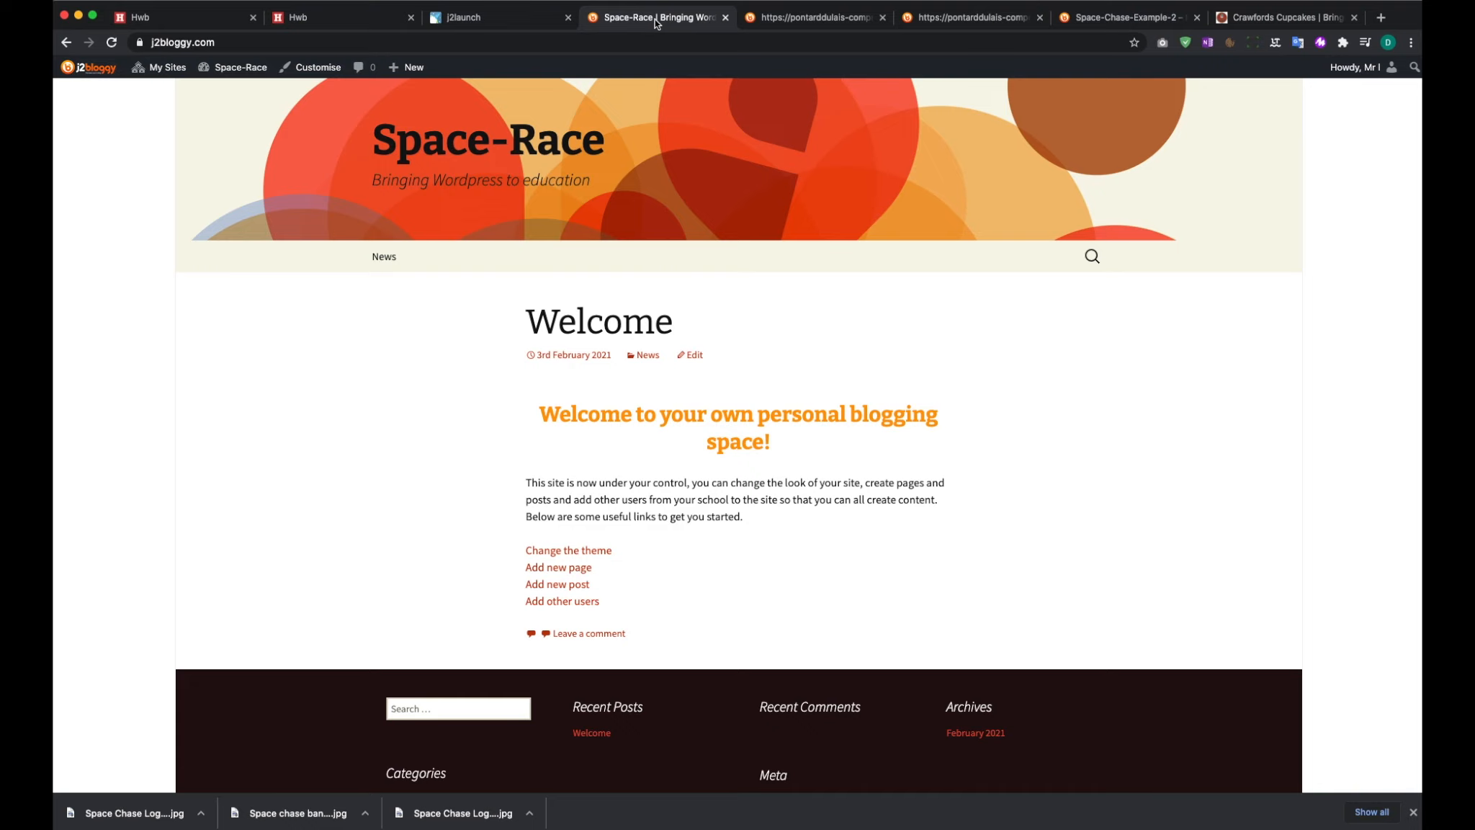
left_click(307, 70)
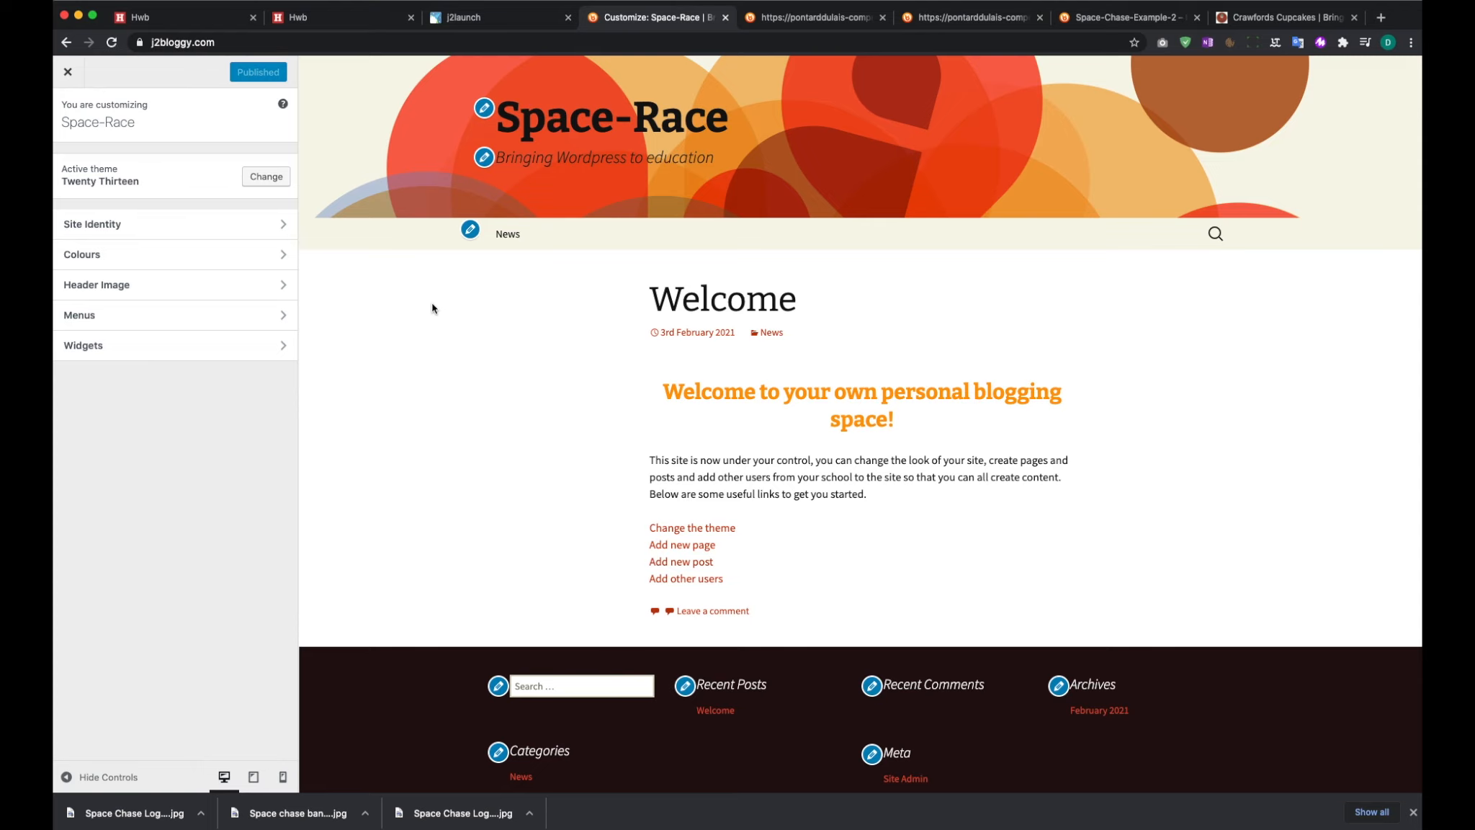
left_click(201, 226)
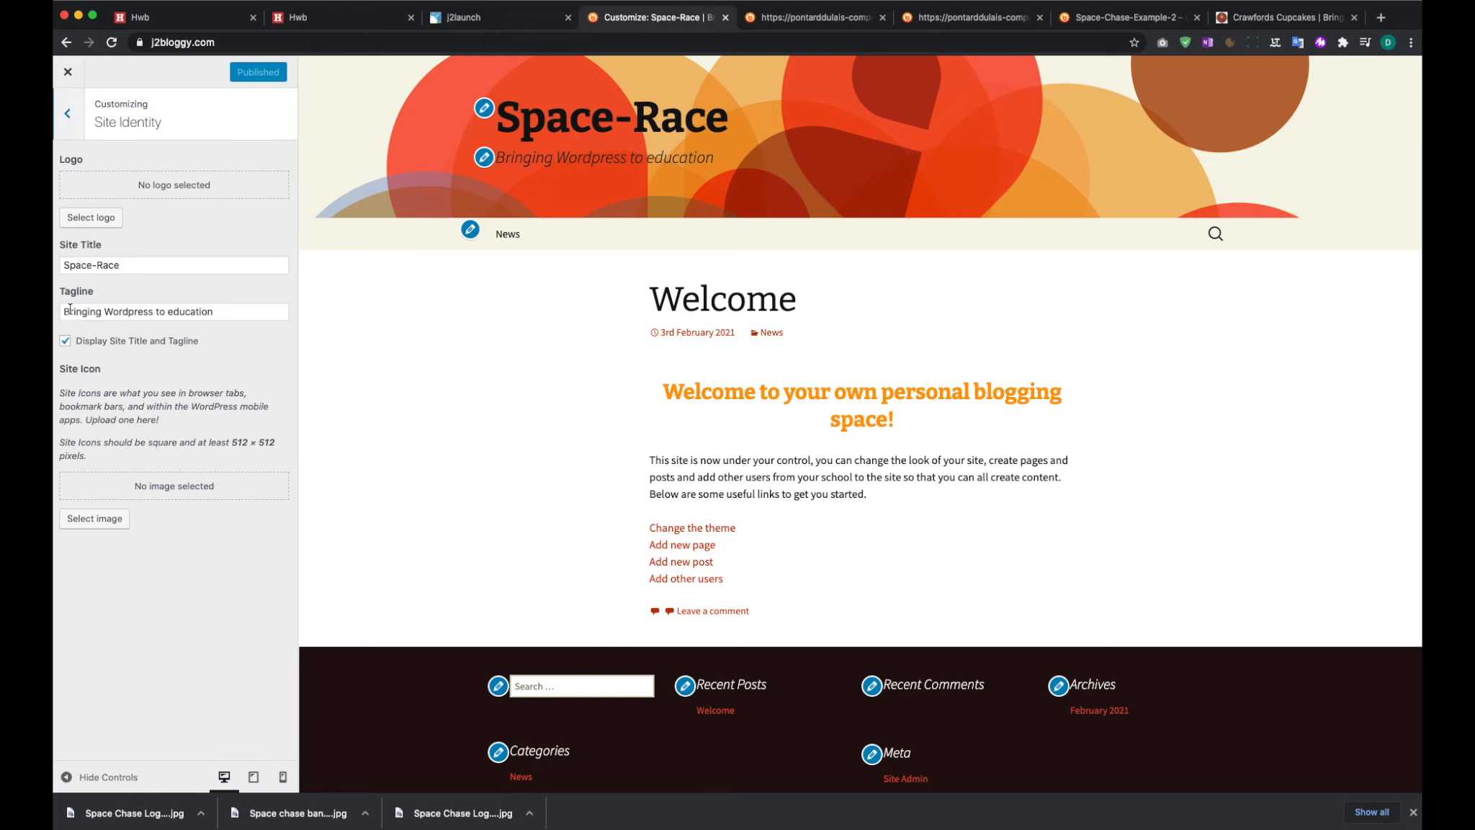
left_click(200, 311)
key("super+a")
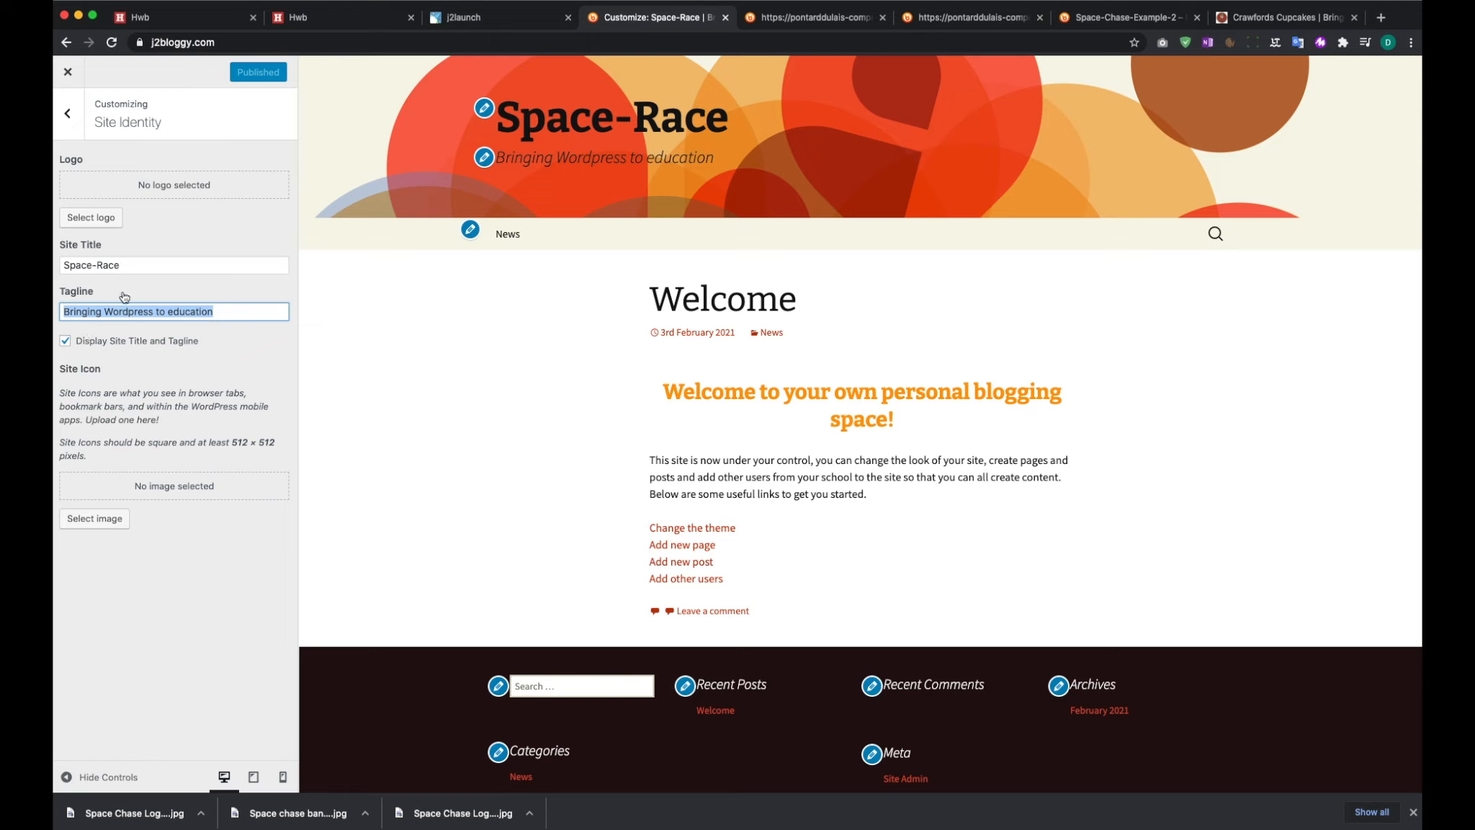
left_click(96, 265)
key("BackSpace")
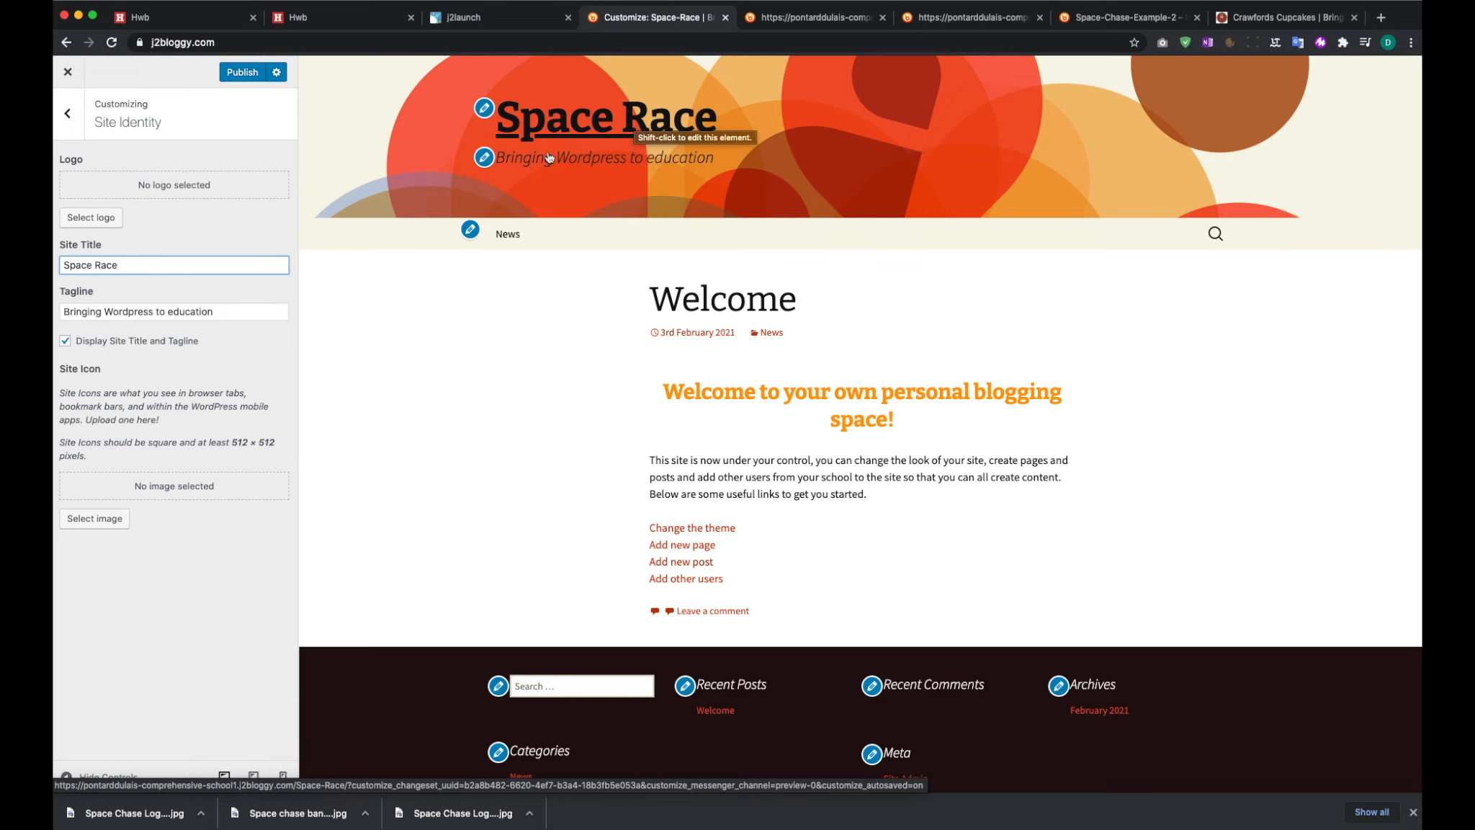
Clear the default tagline from the site identity settings and return to the main customisation options
key("Tab")
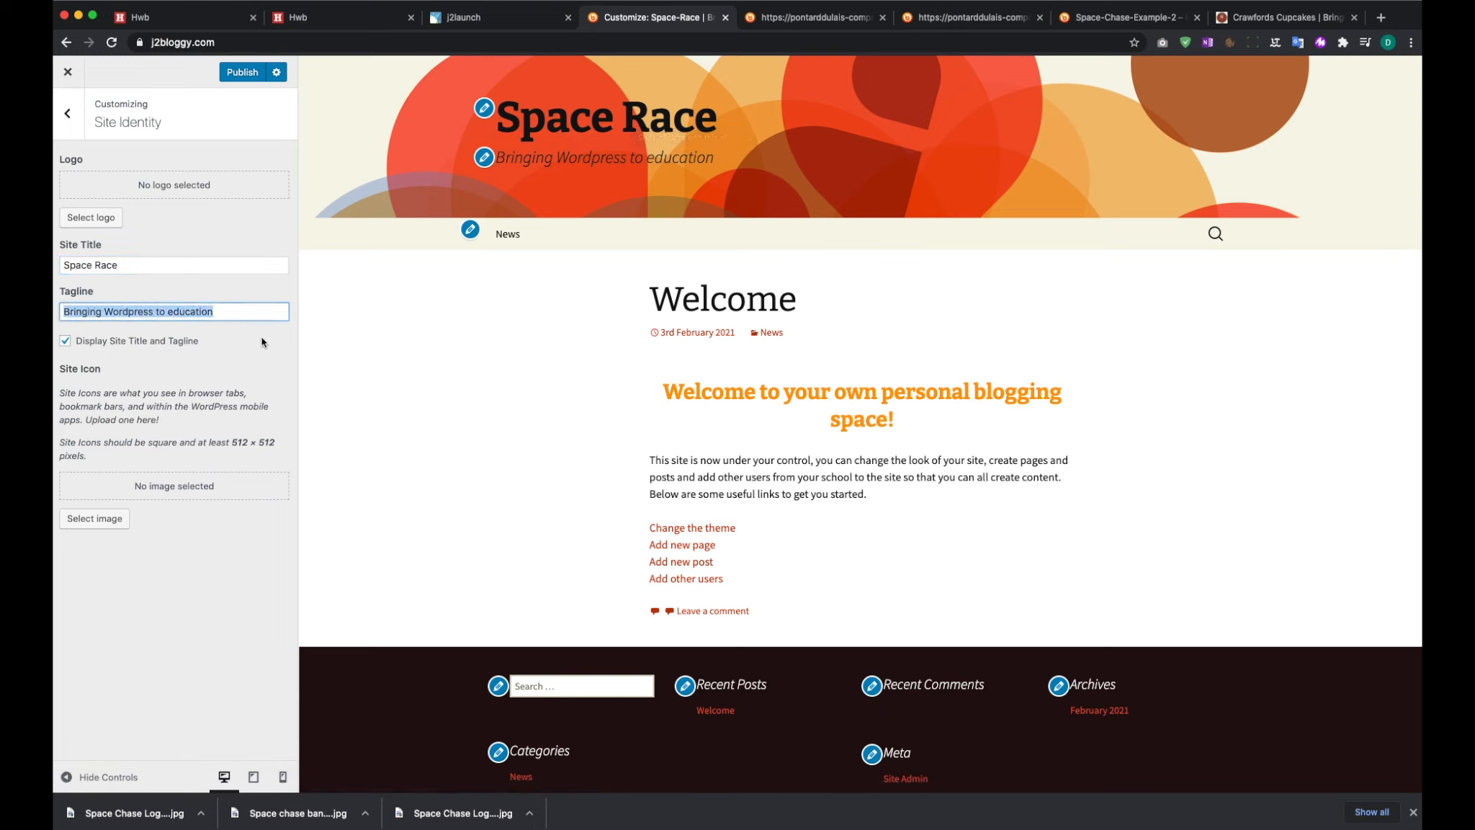
key("BackSpace")
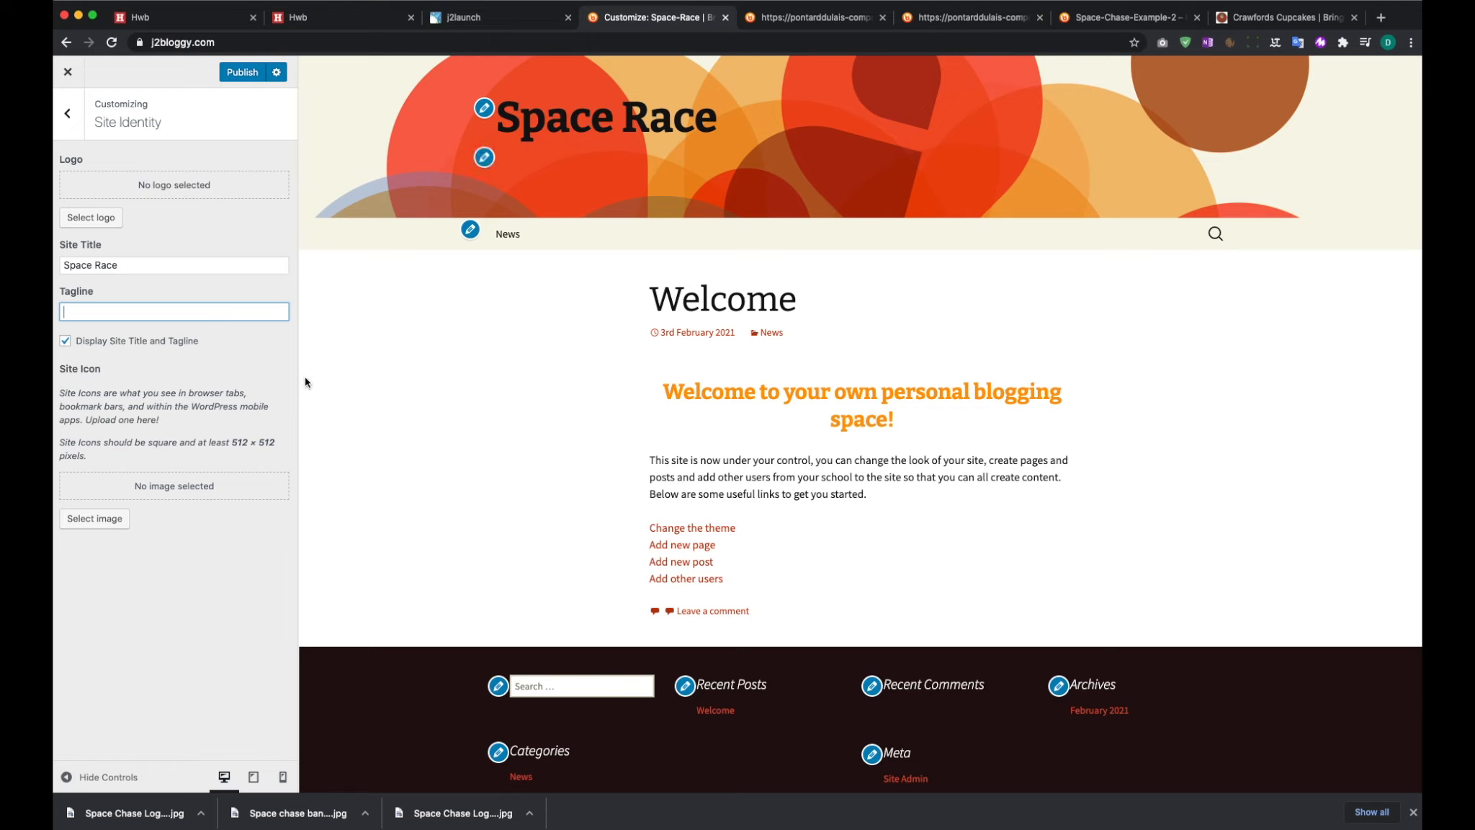
left_click(158, 311)
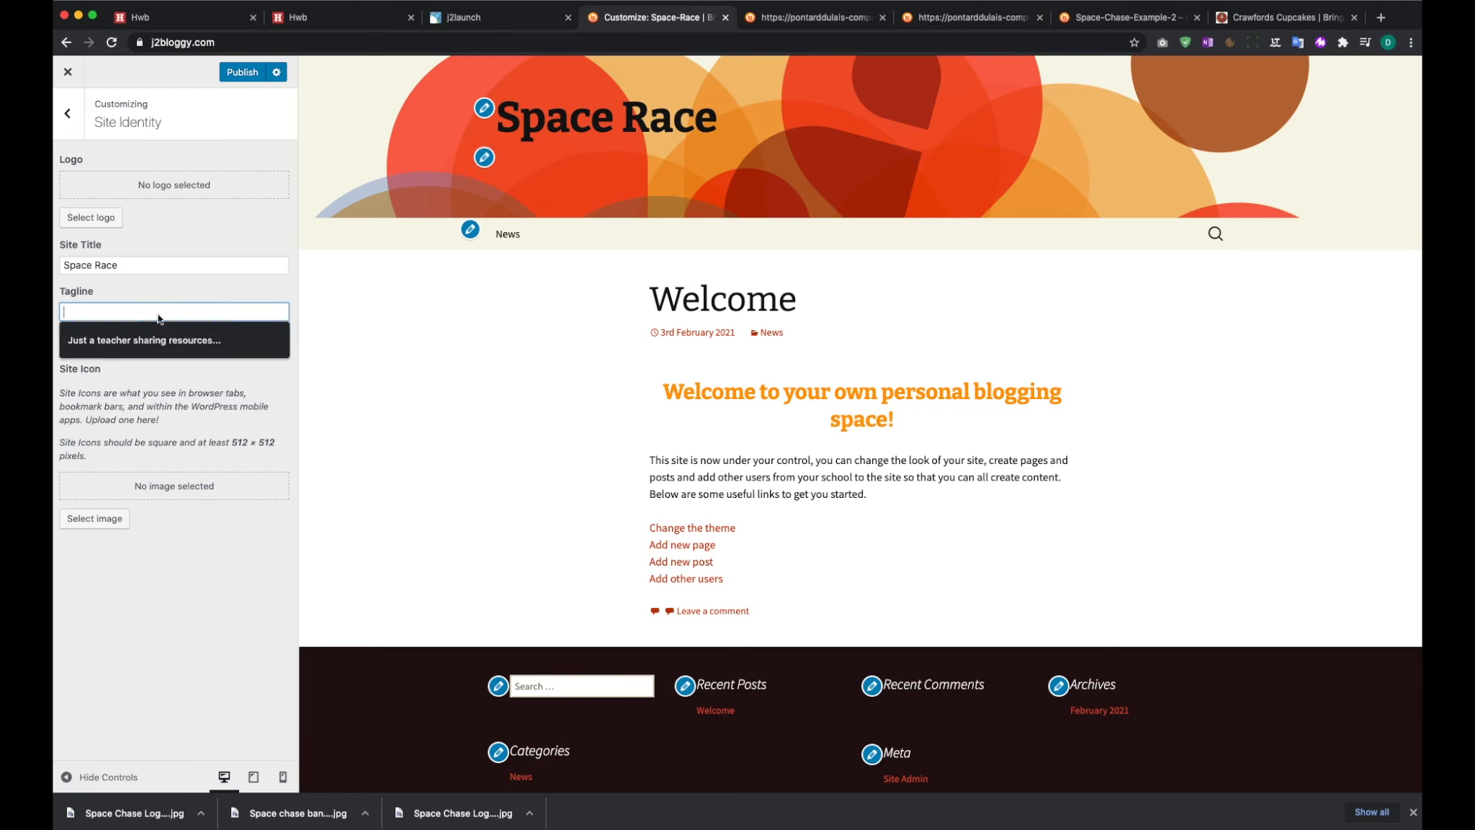
left_click(188, 297)
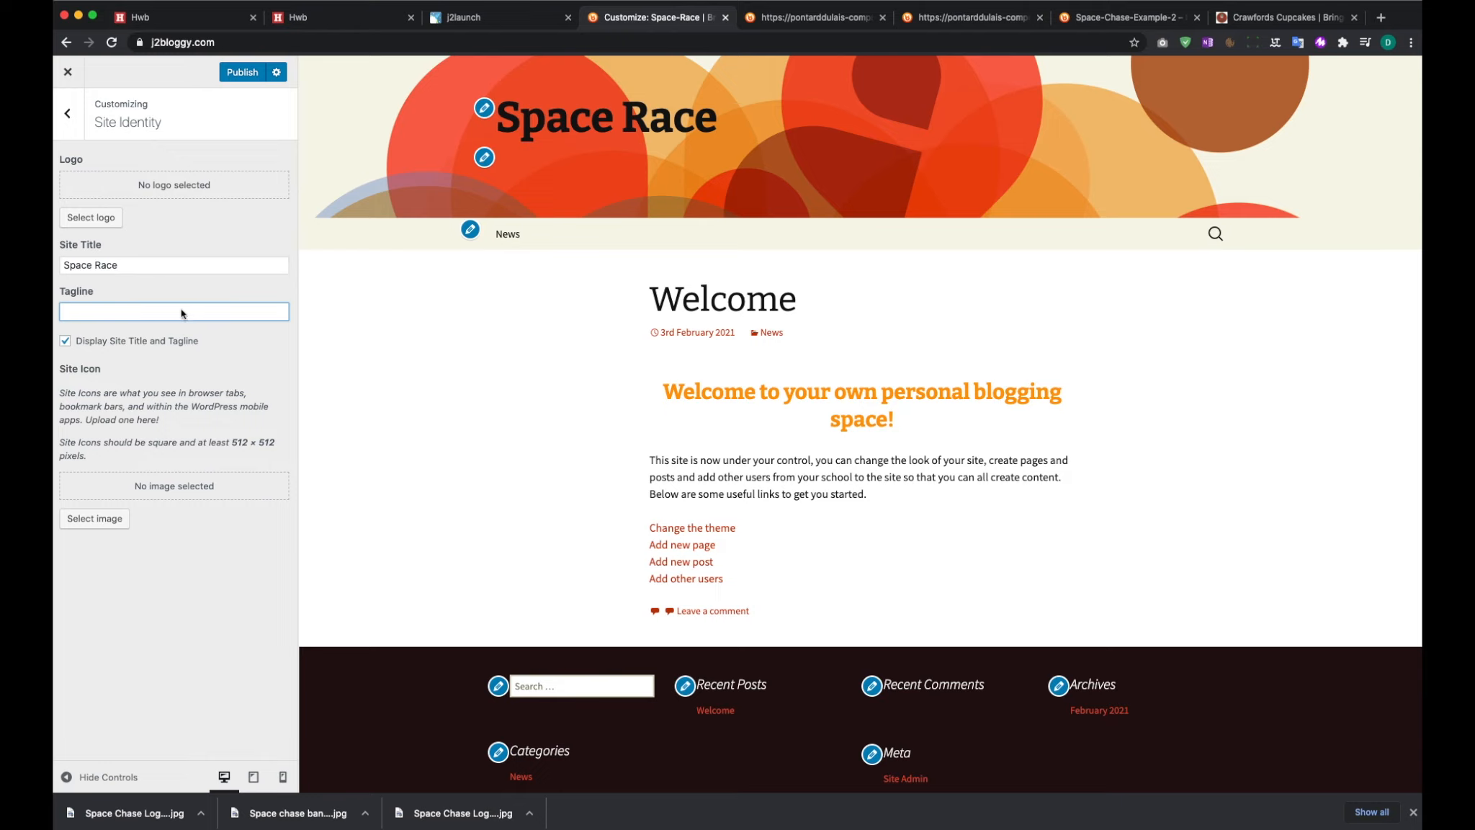
left_click(67, 114)
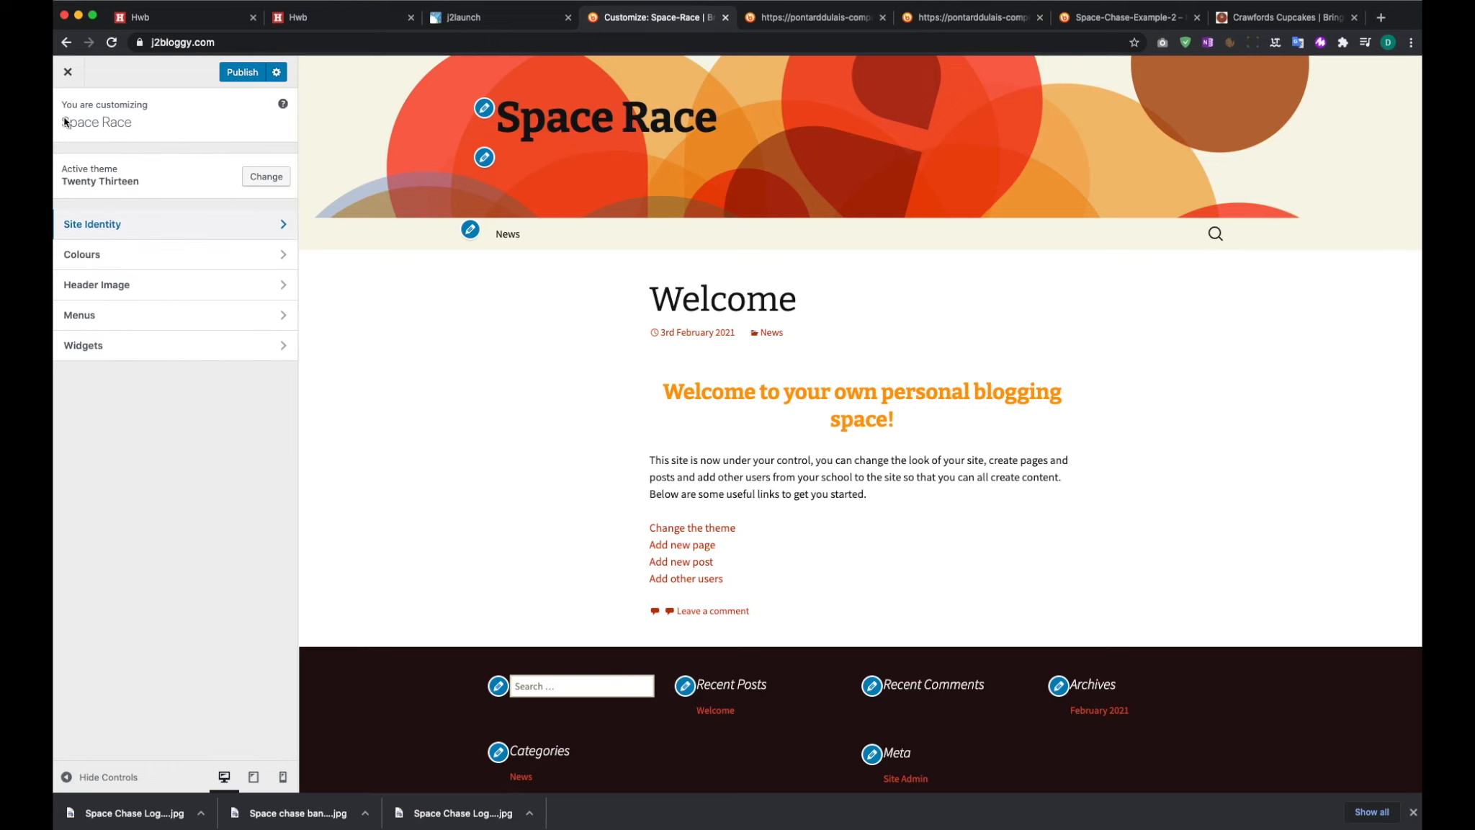
Set the header text colour to dark grey #5b5b5b in the site's colour settings
left_click(110, 258)
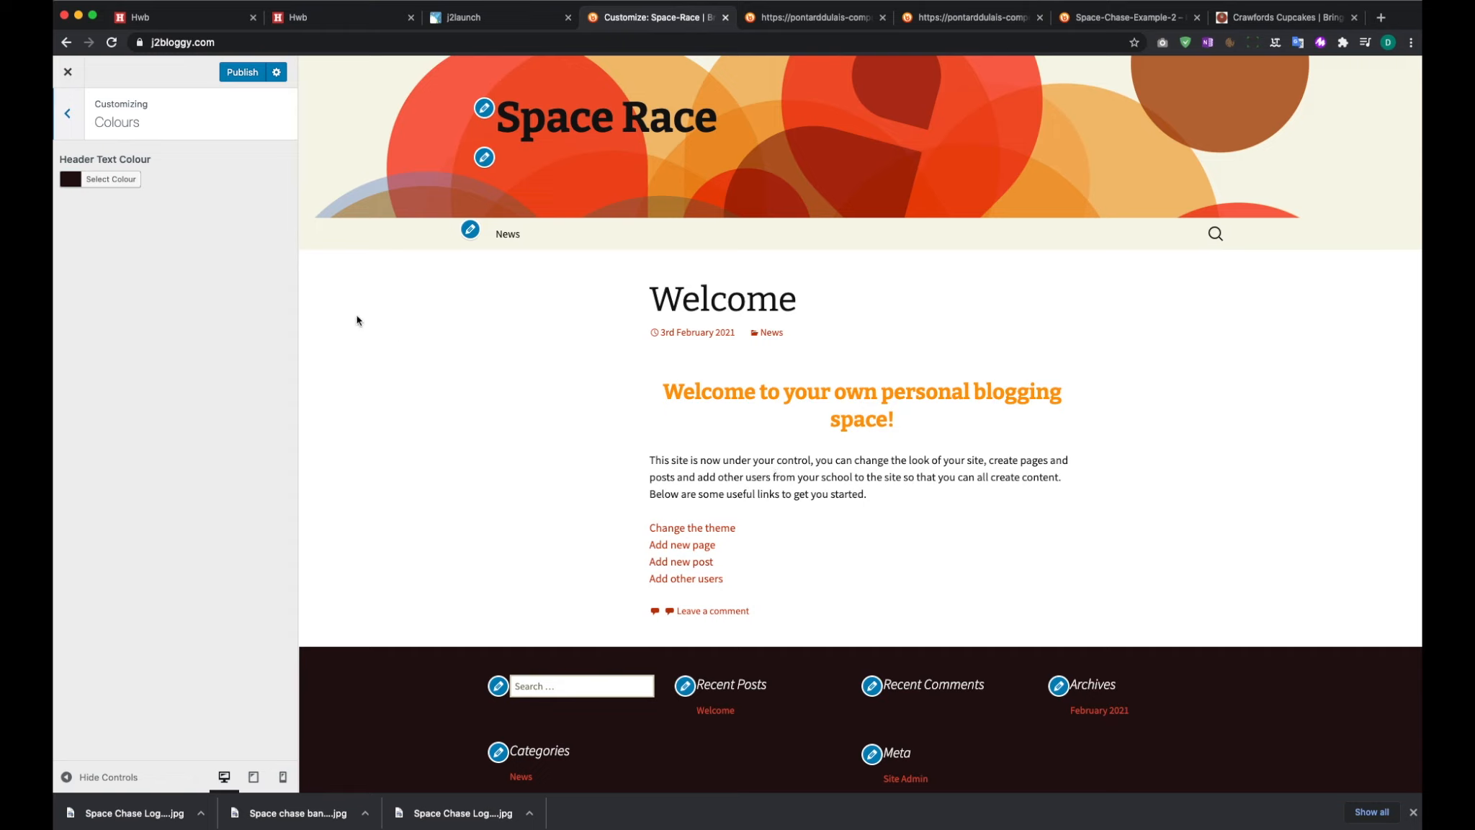
left_click(73, 186)
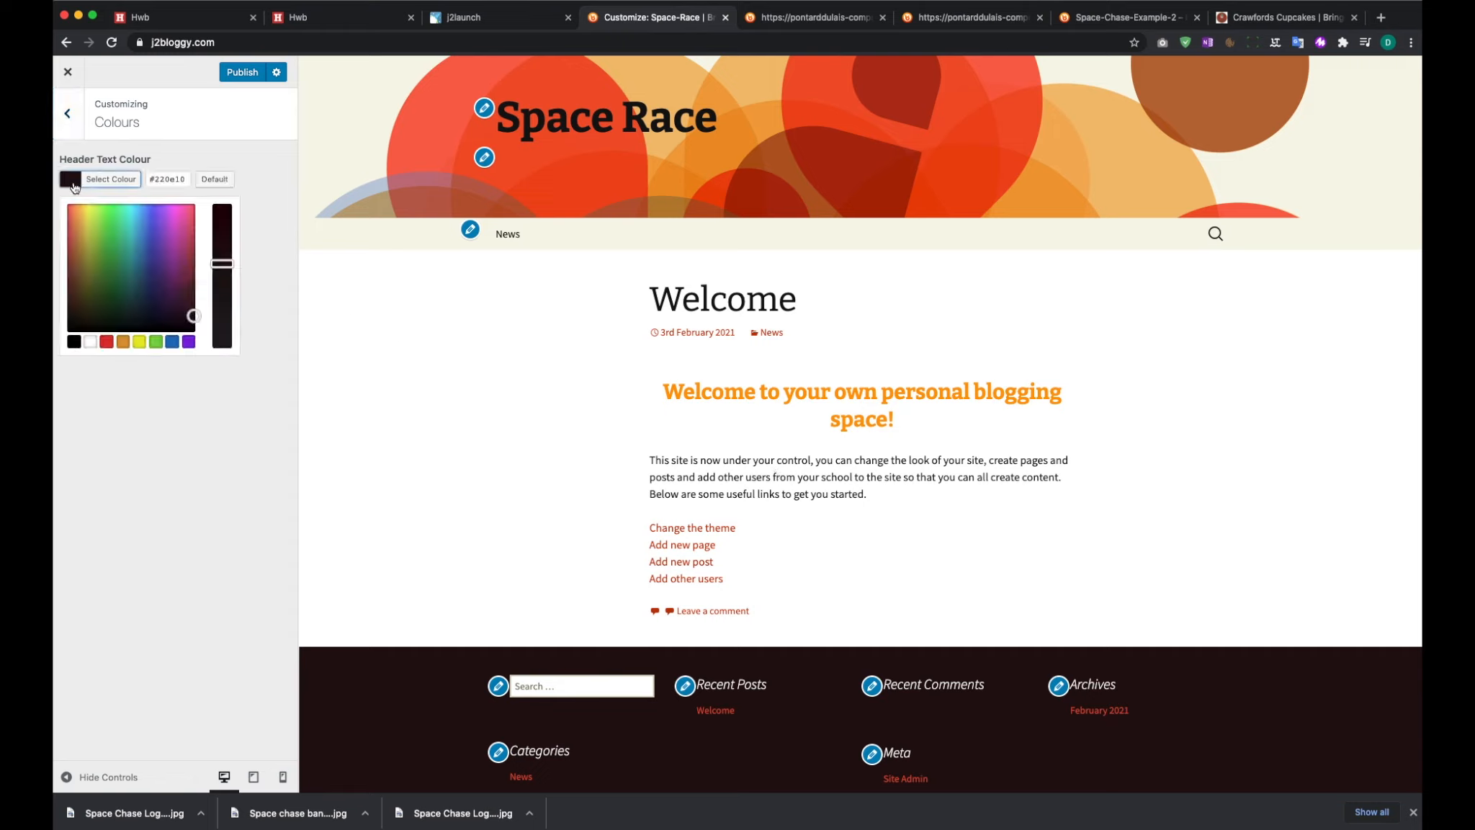
left_click_drag(192, 316, 223, 347)
left_click(191, 296)
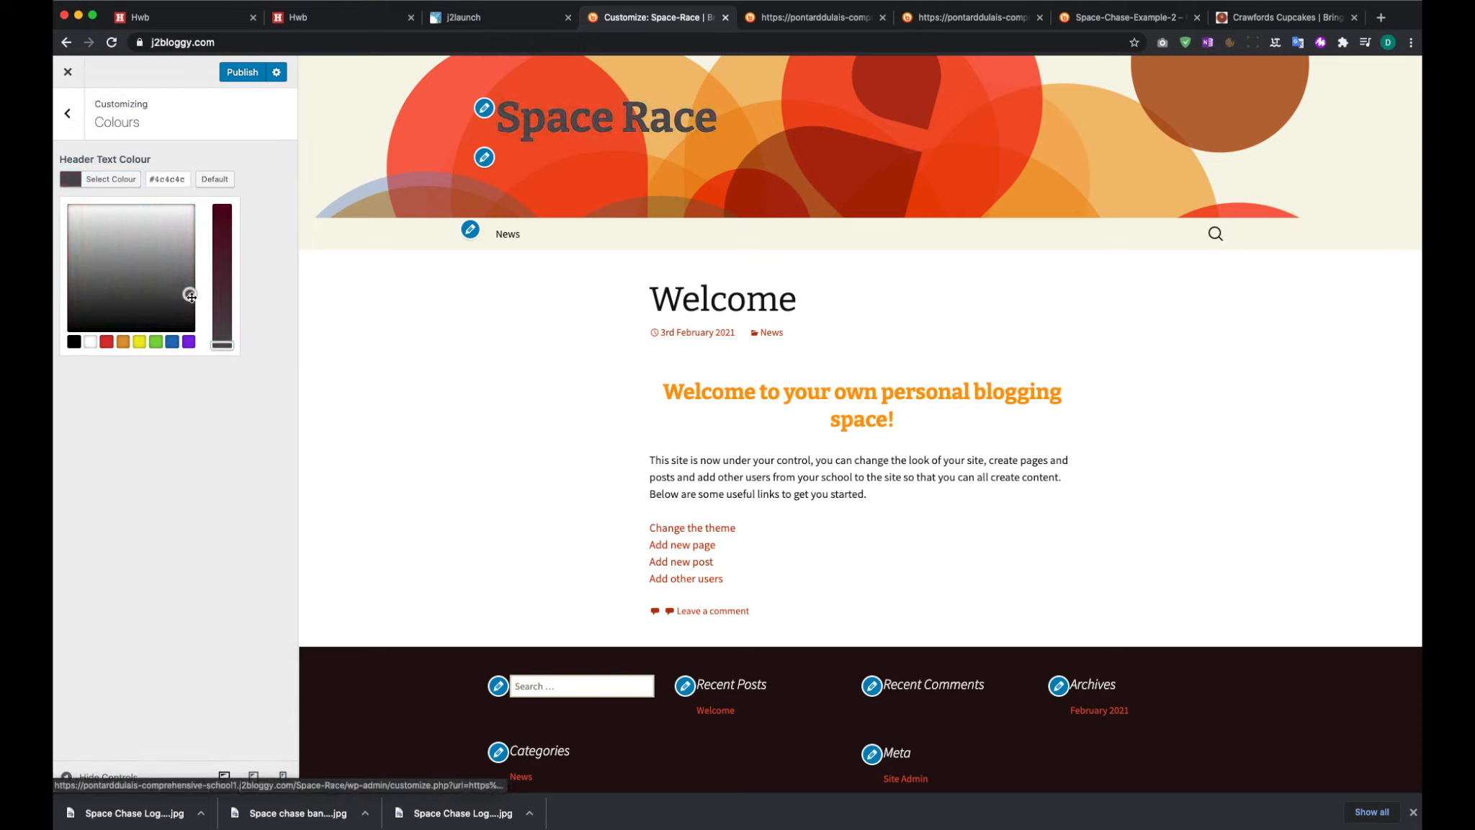
left_click_drag(191, 296, 190, 288)
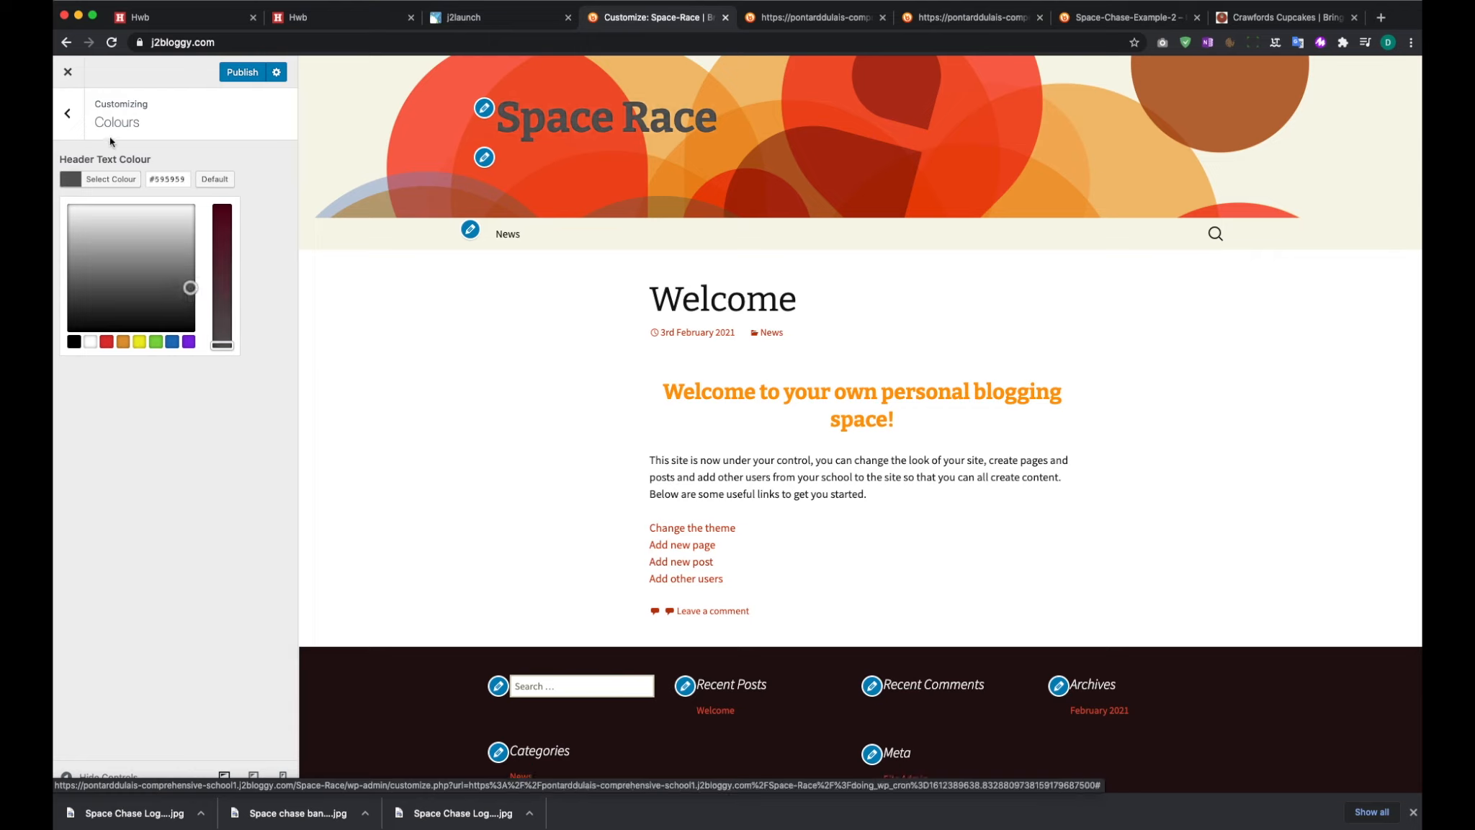
left_click(67, 113)
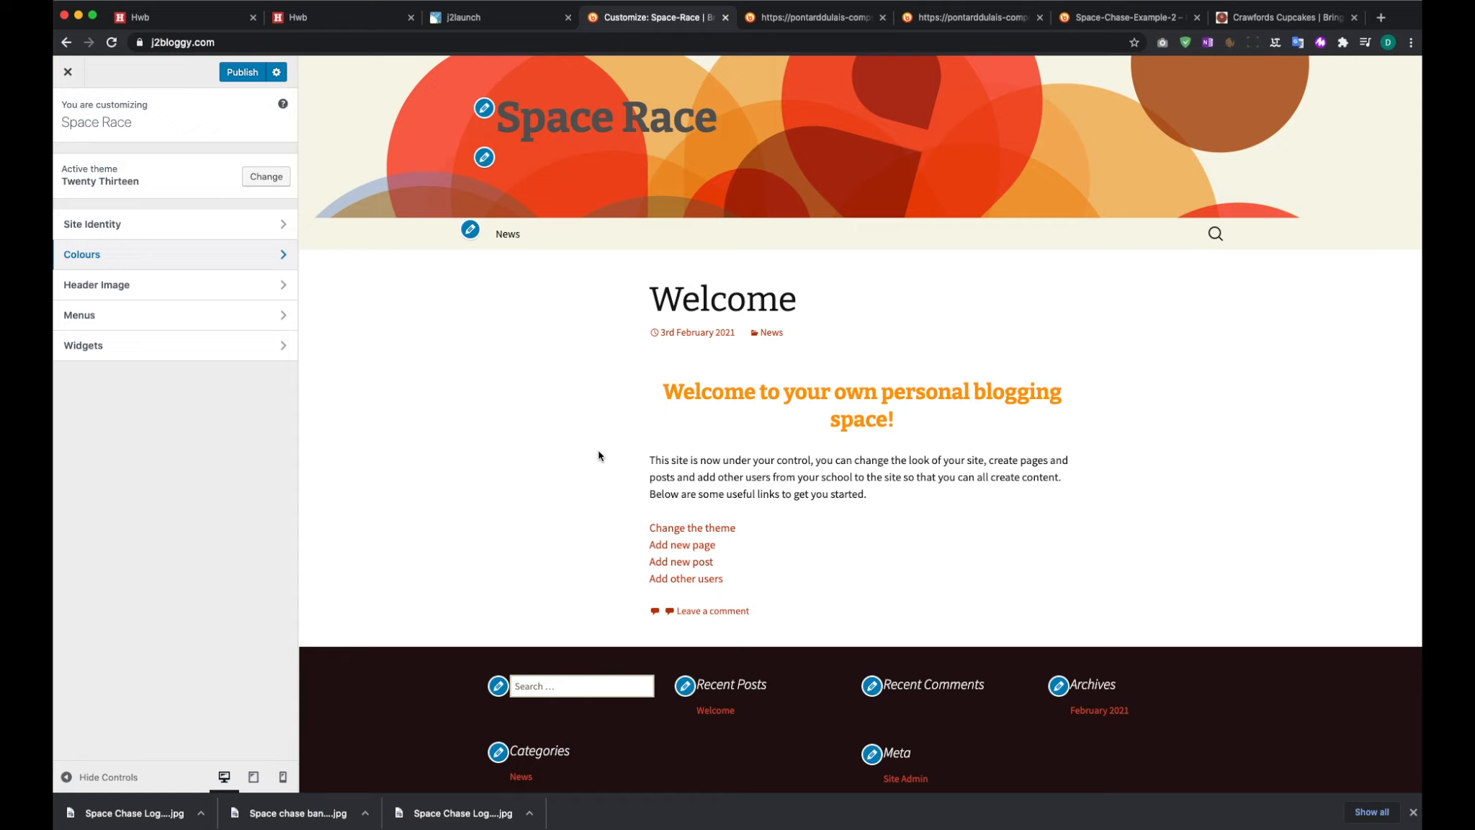
left_click(186, 254)
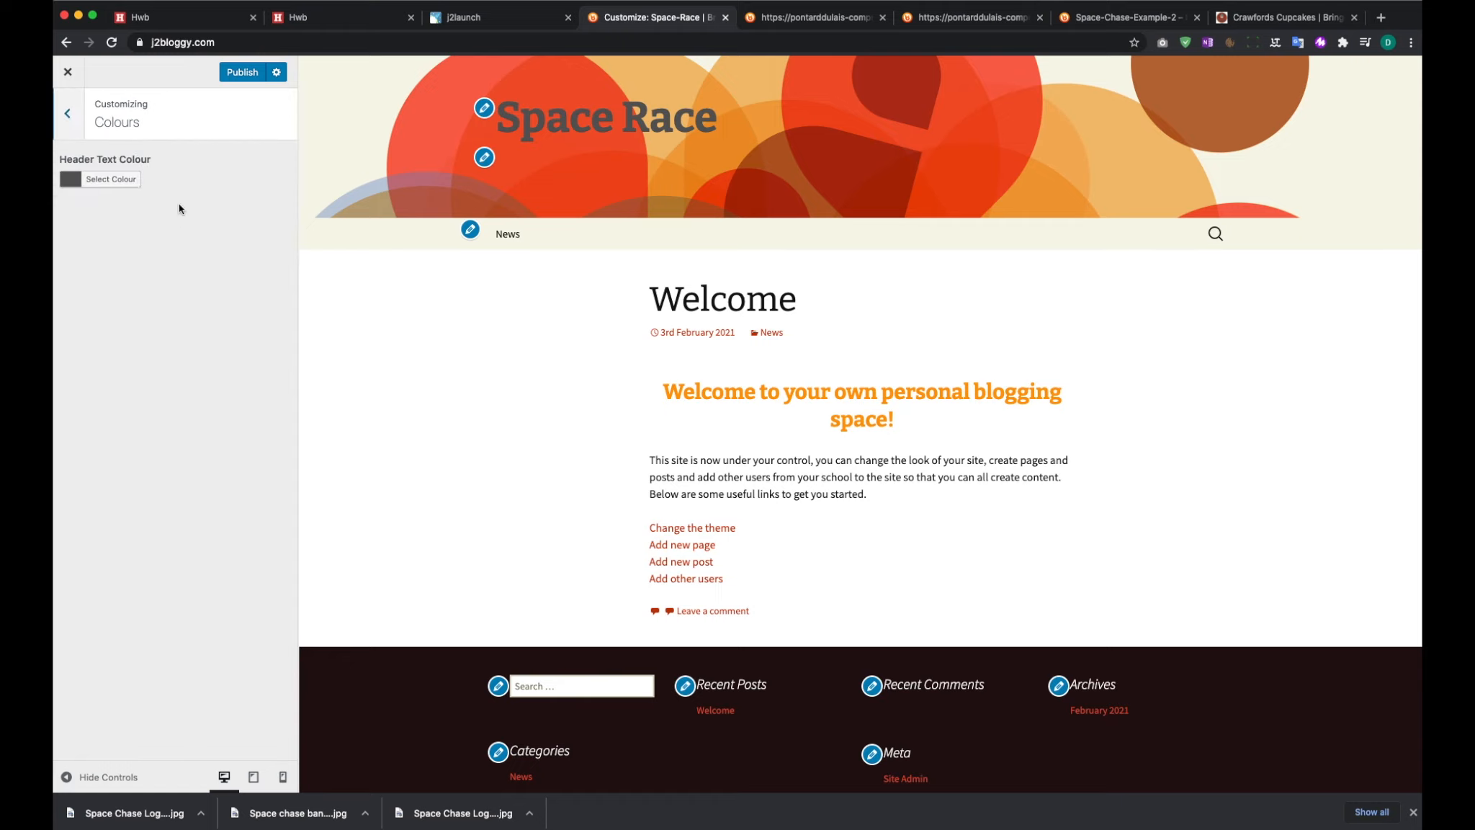
left_click(130, 184)
mouse_move(186, 278)
left_mouse_down()
mouse_move(108, 217)
mouse_move(193, 293)
mouse_move(63, 275)
mouse_move(190, 286)
left_mouse_up()
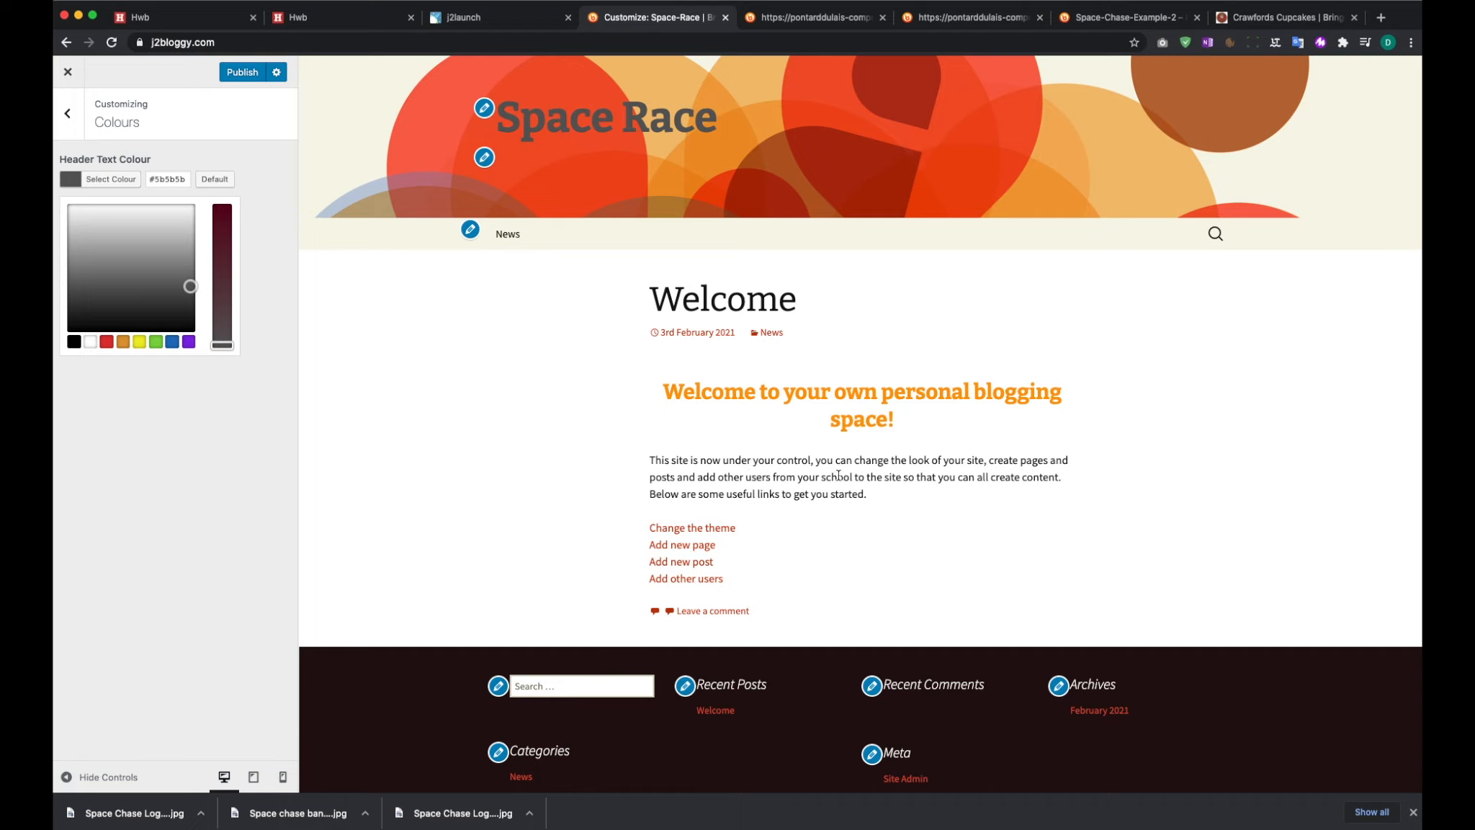
Darken the header text colour to #2d2d2d and return to the main customisation options
left_click_drag(182, 298, 223, 311)
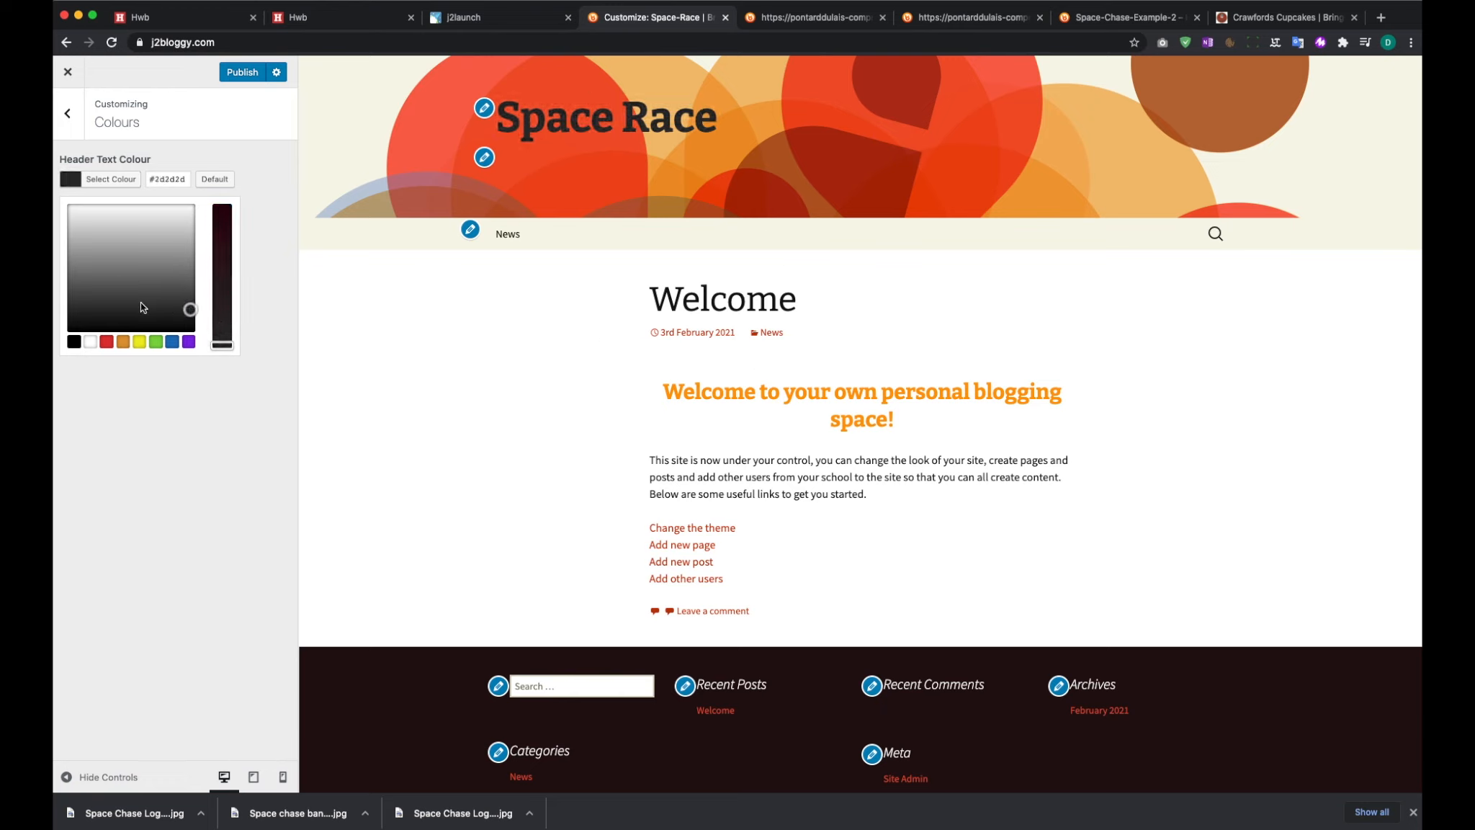
left_click(71, 130)
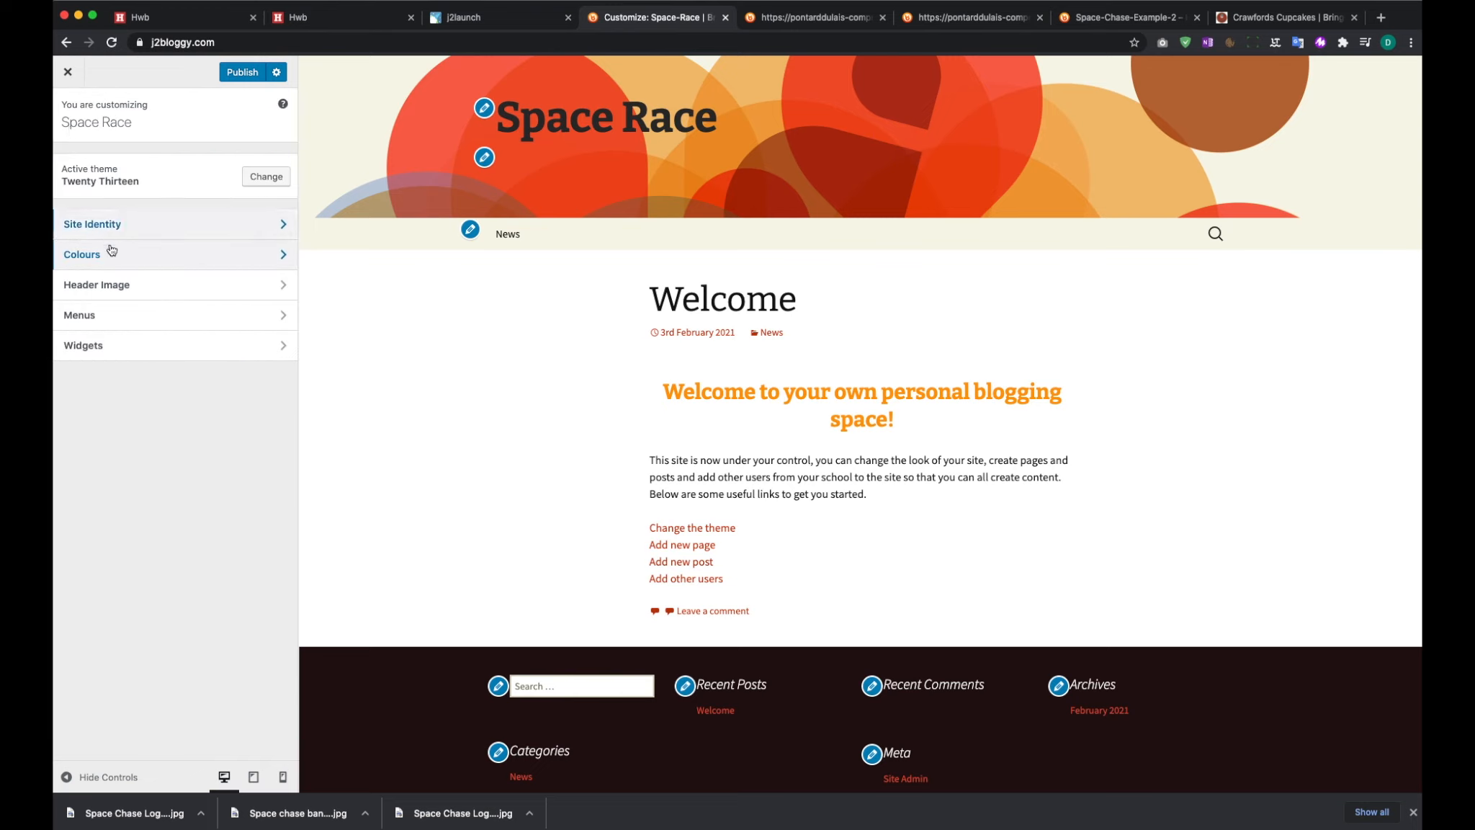
Upload Space chase banner.jpg from the Downloads folder as a new image in the header image settings
left_click(119, 288)
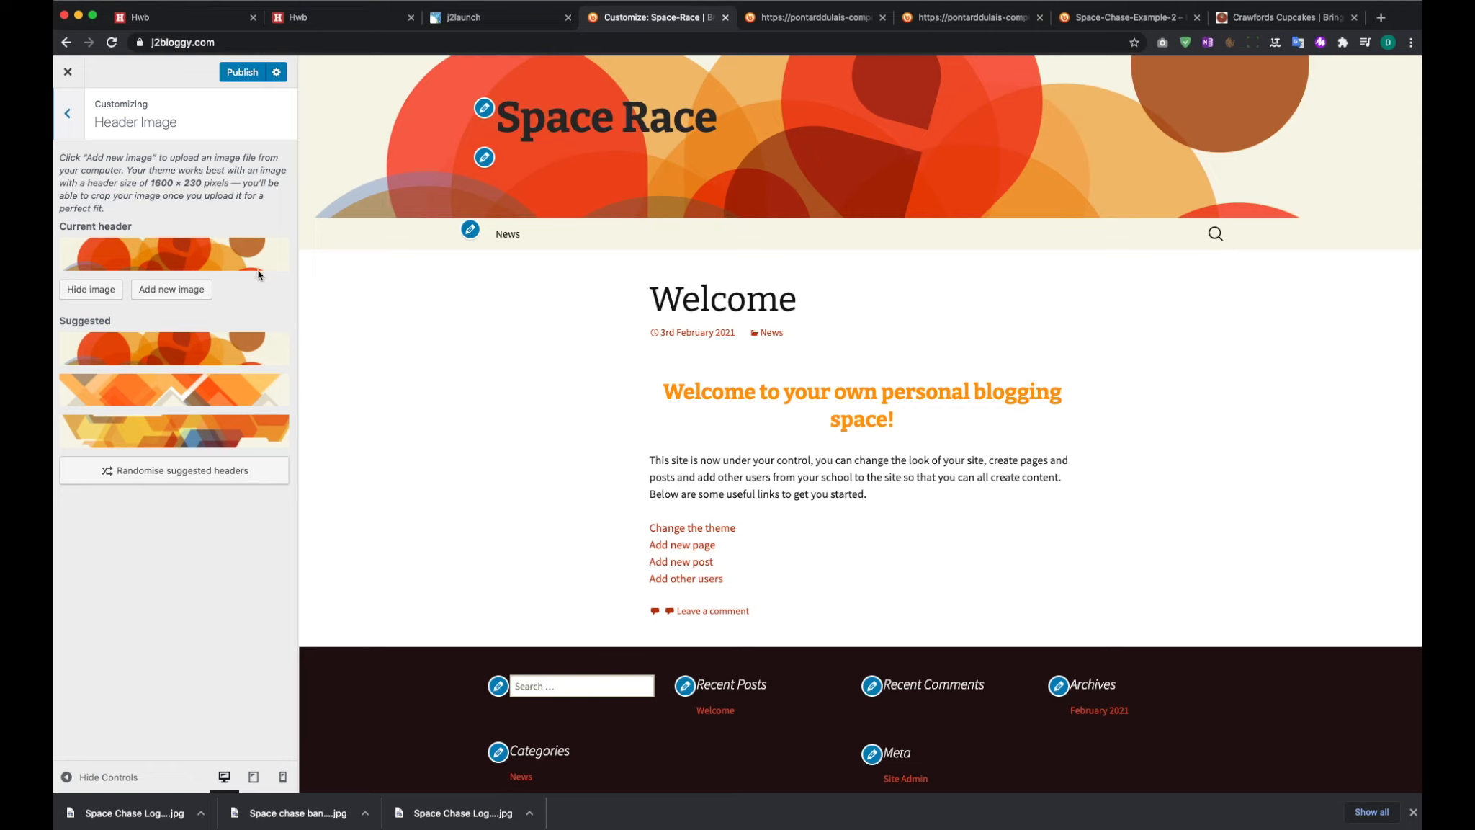
left_click(170, 291)
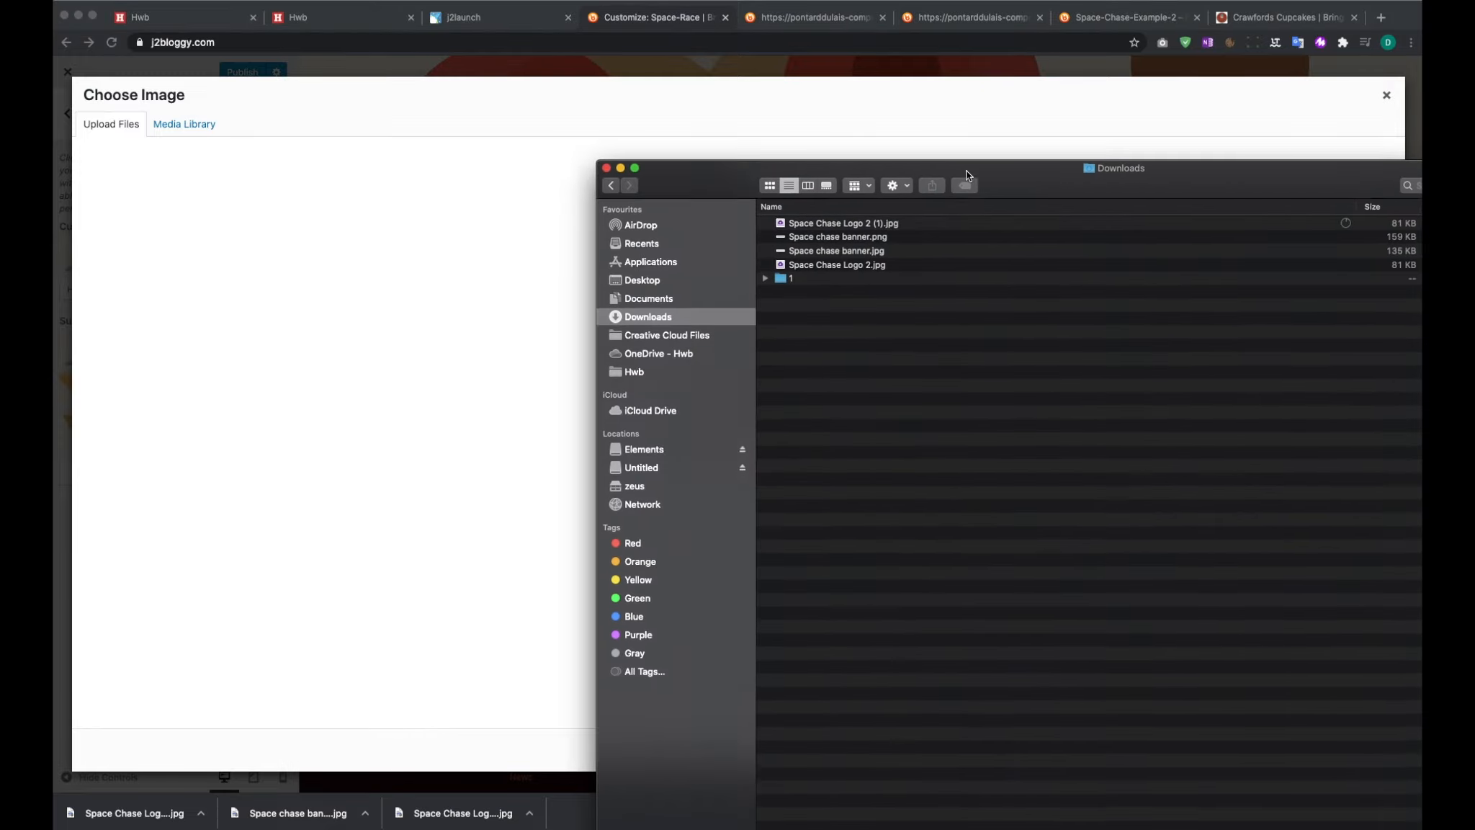
left_click_drag(965, 171, 891, 167)
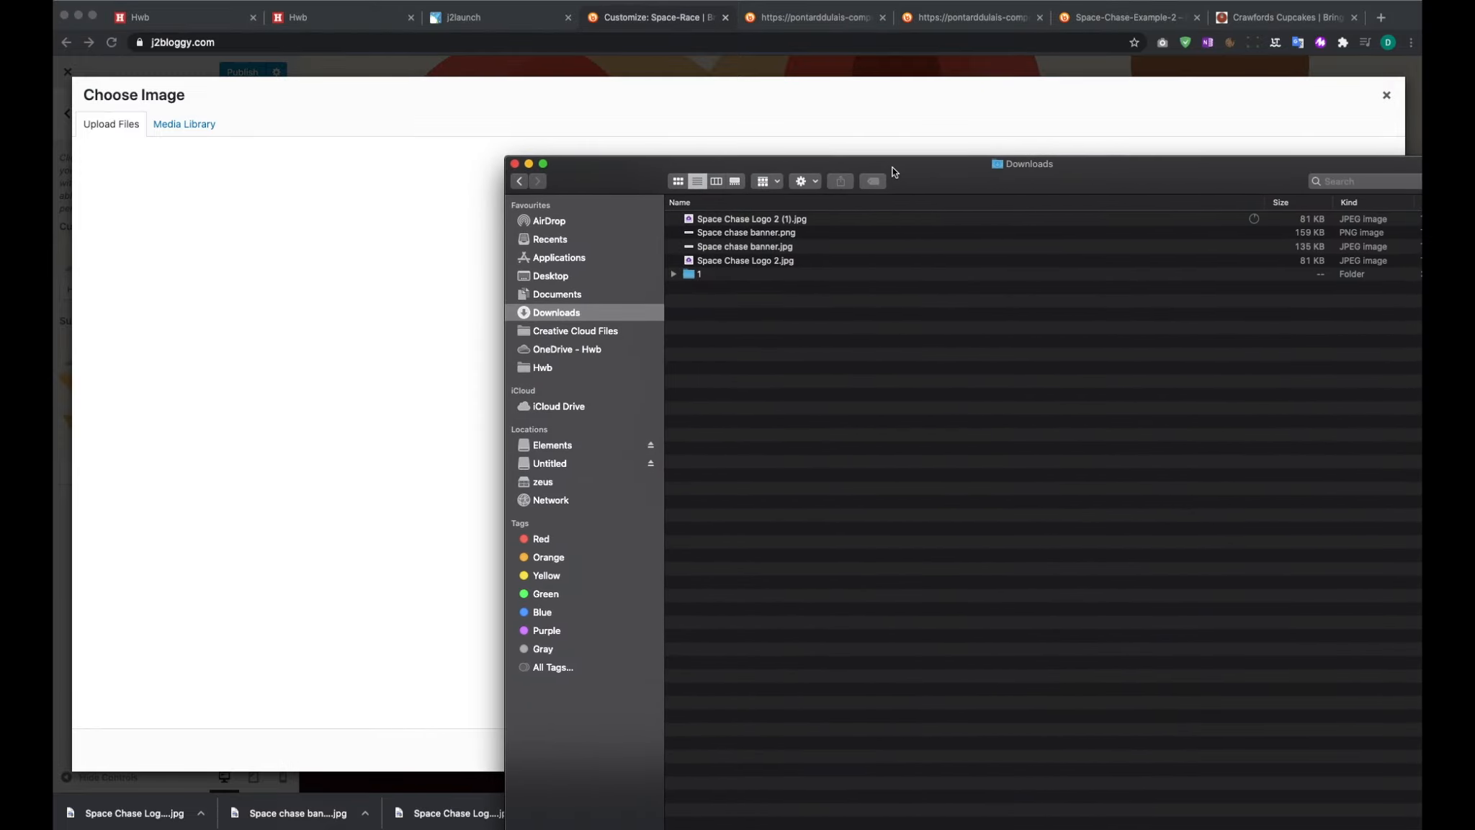
key("XF86AudioMute")
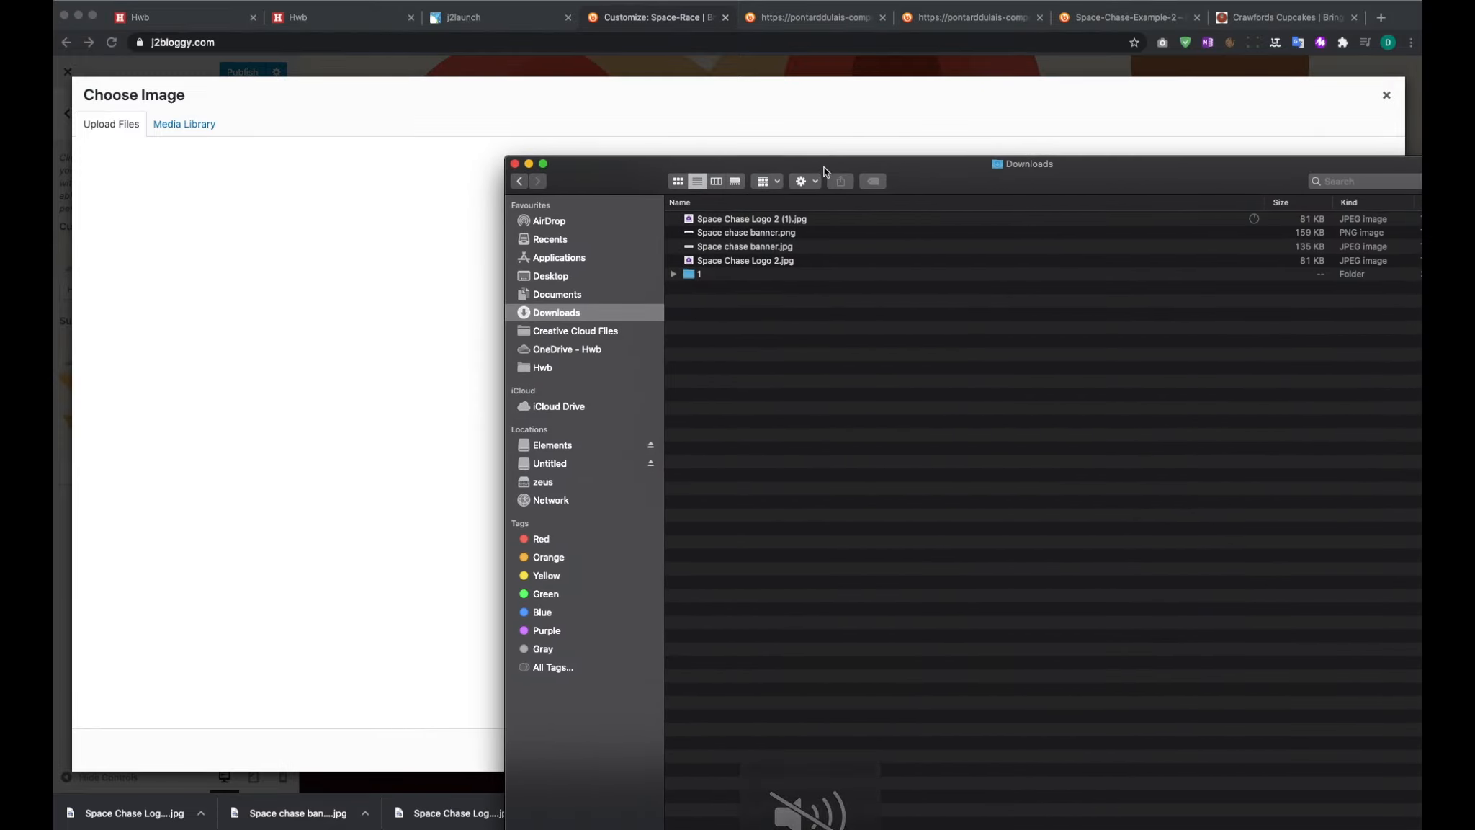
left_click_drag(825, 165, 794, 157)
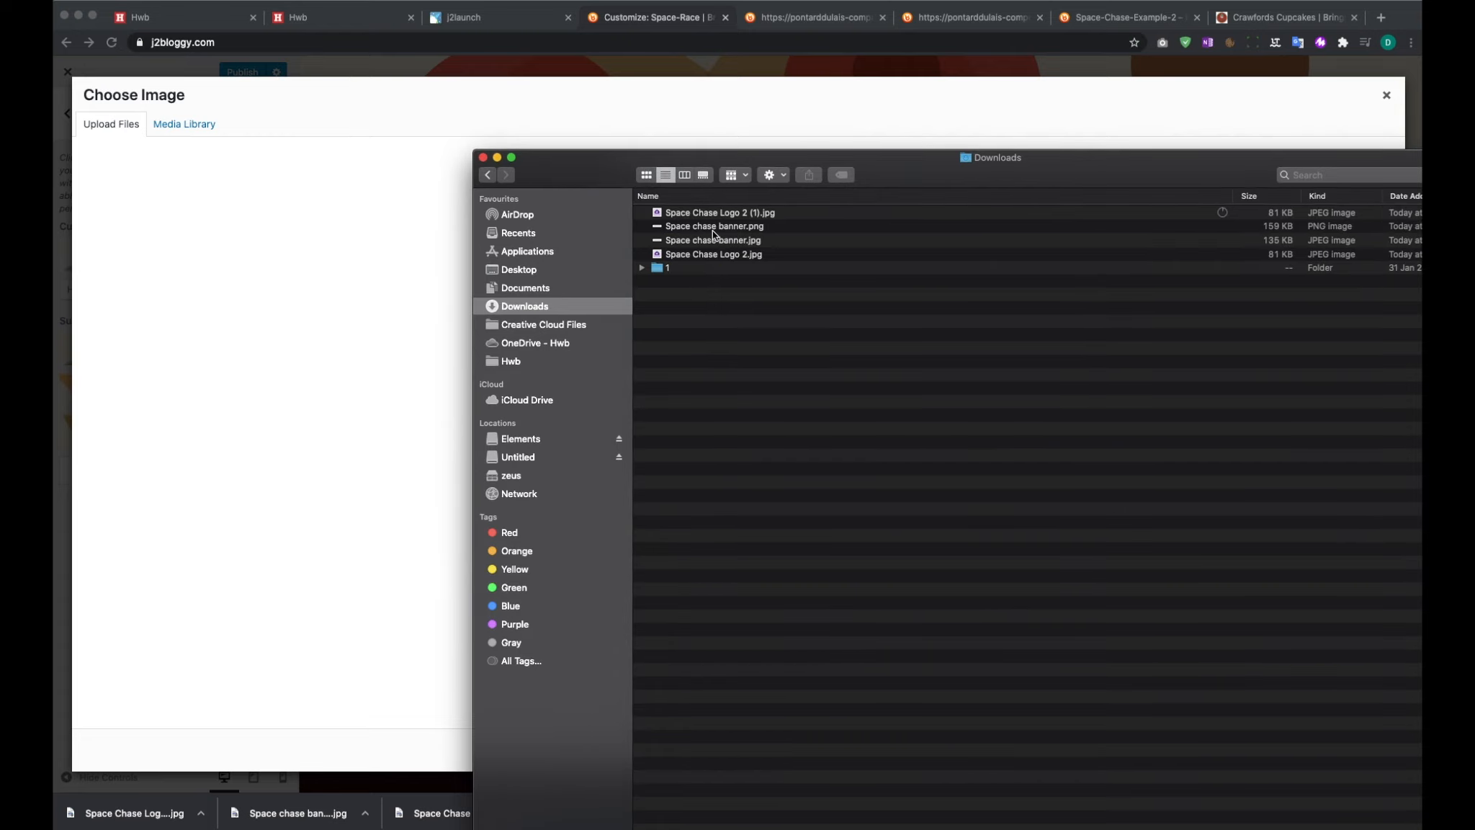
left_click_drag(690, 157, 1474, 160)
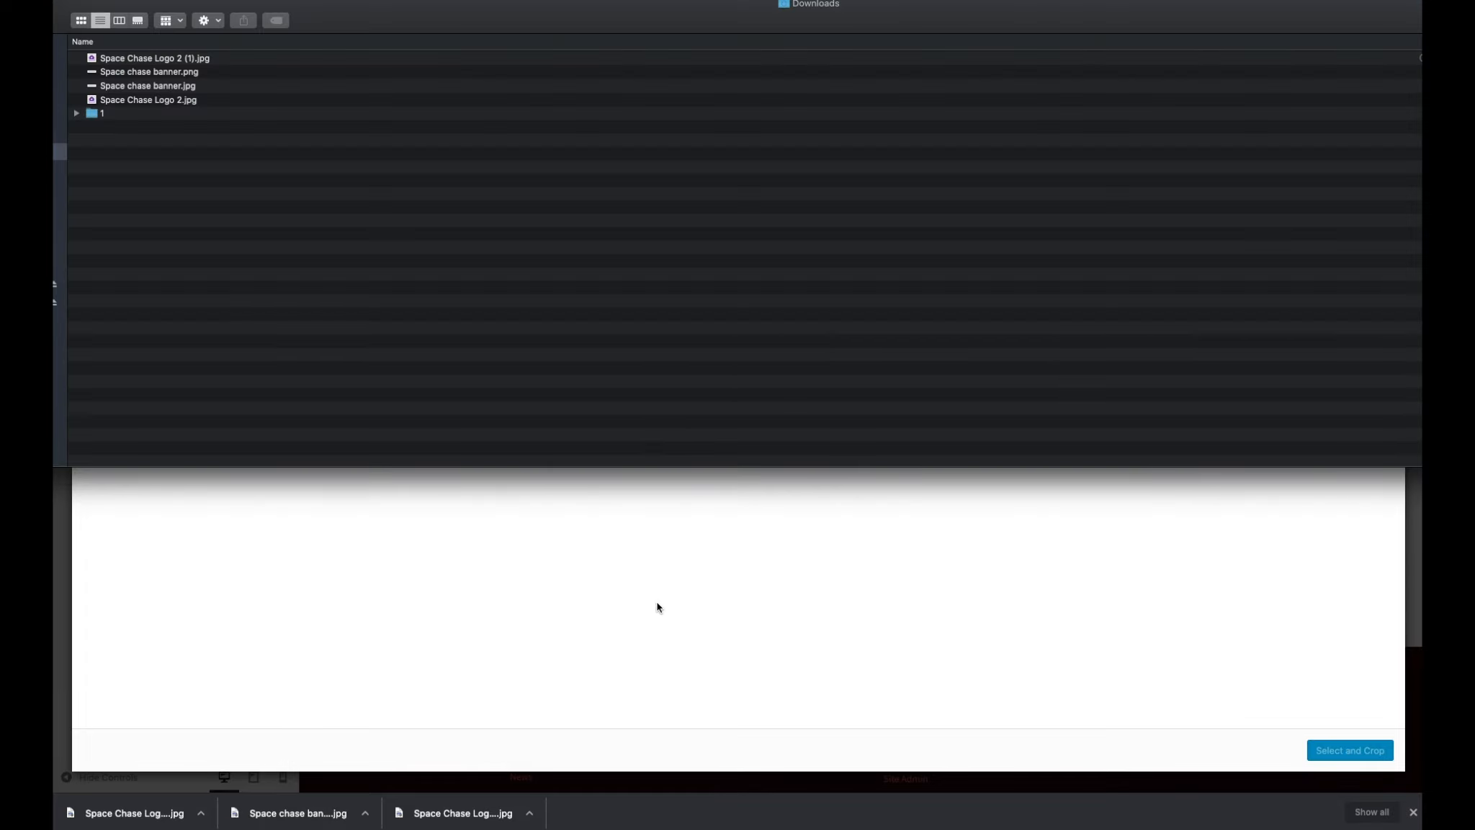
left_click(494, 564)
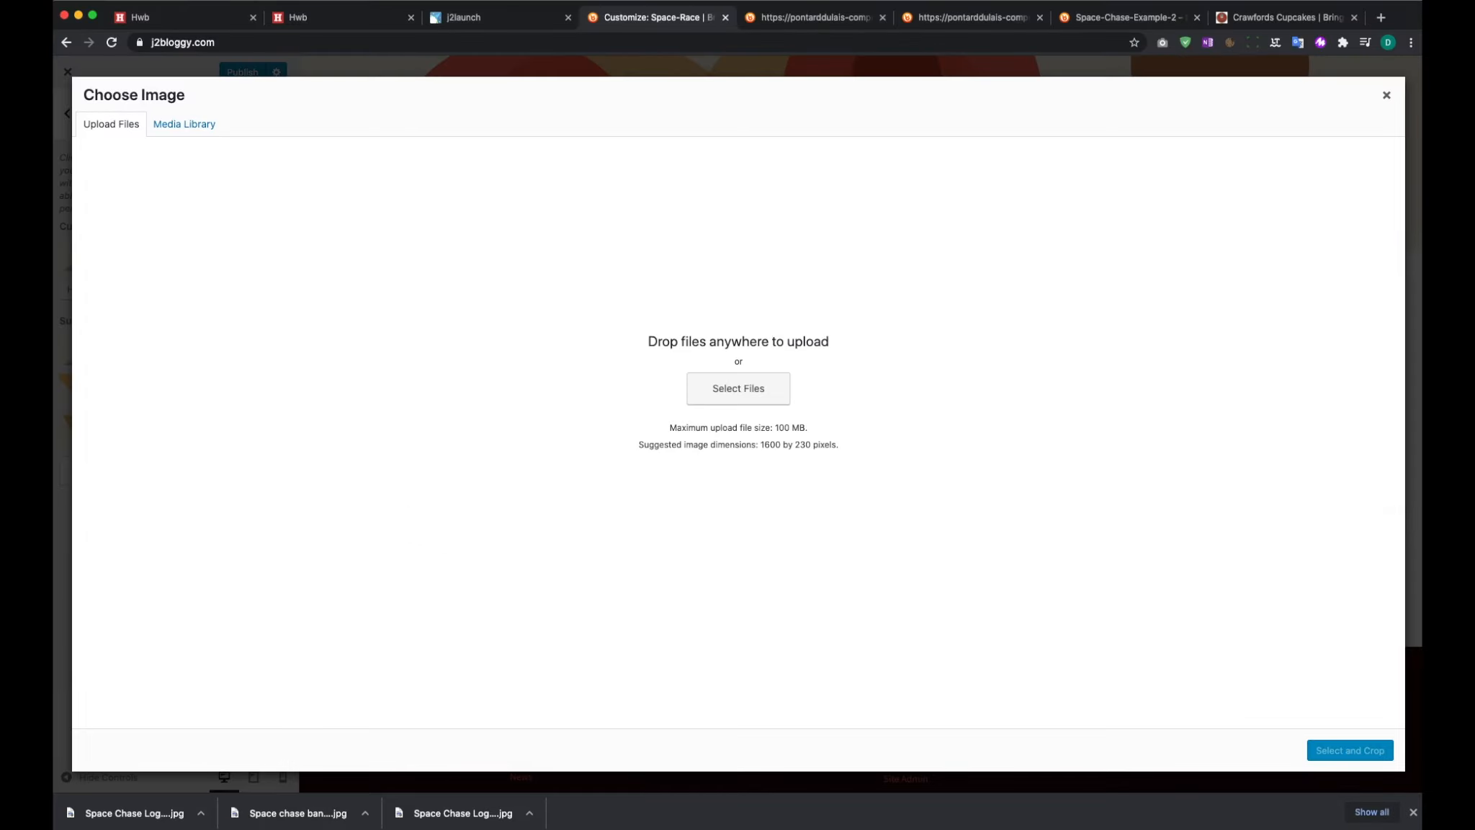
left_click_drag(552, 182, 949, 204)
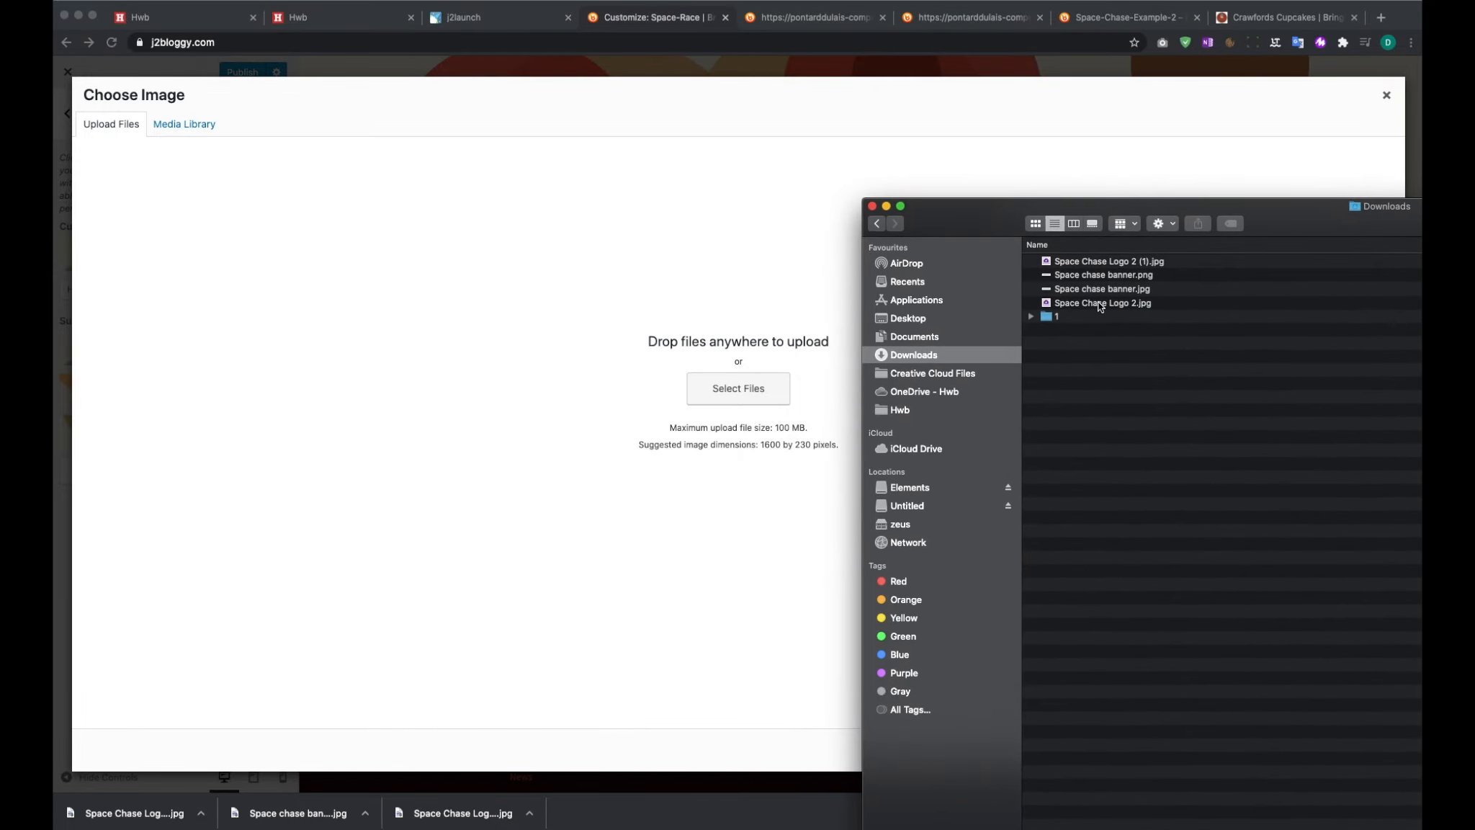
left_click(1116, 289)
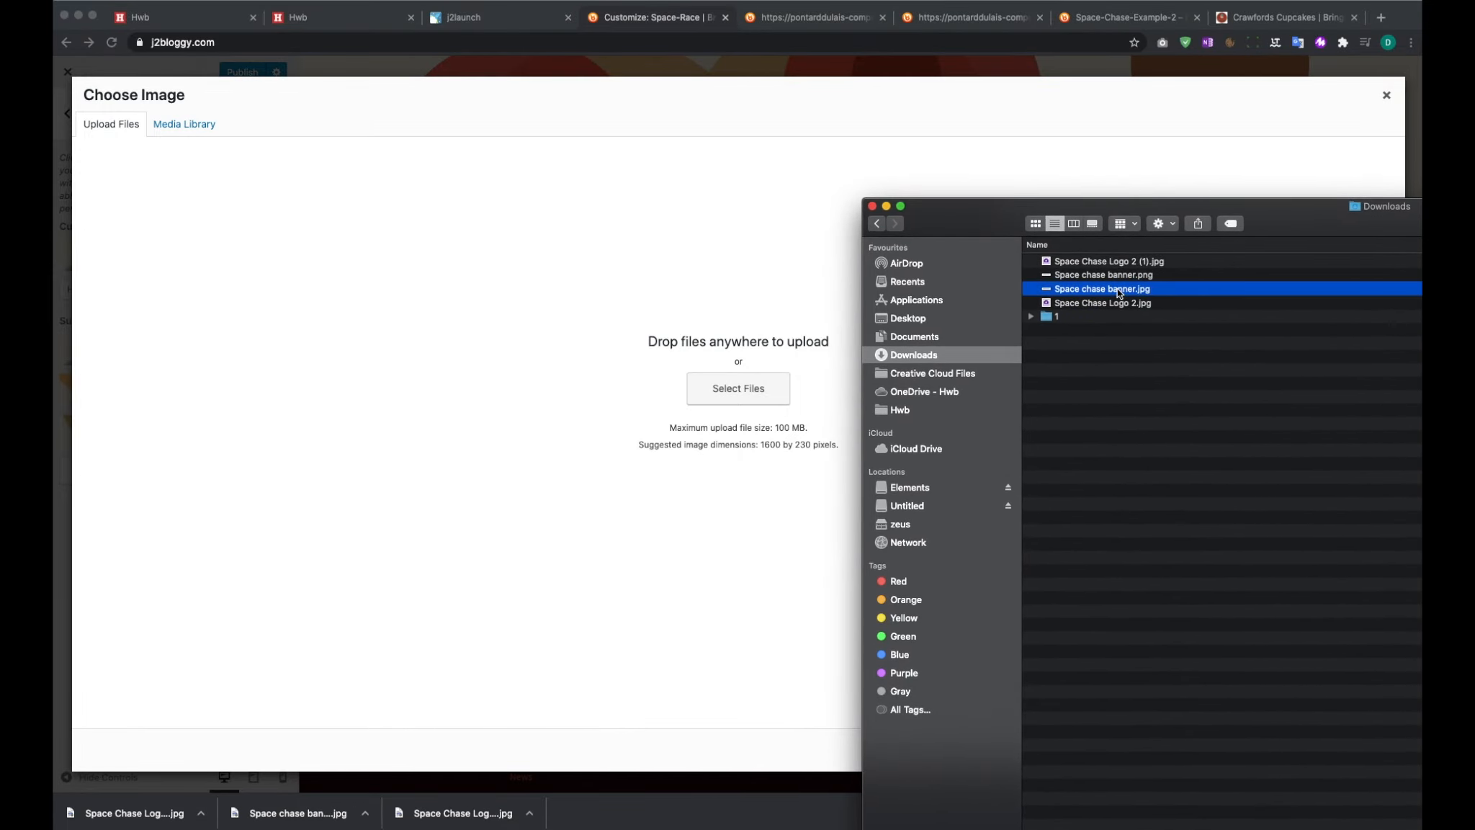
left_click_drag(1116, 288, 279, 297)
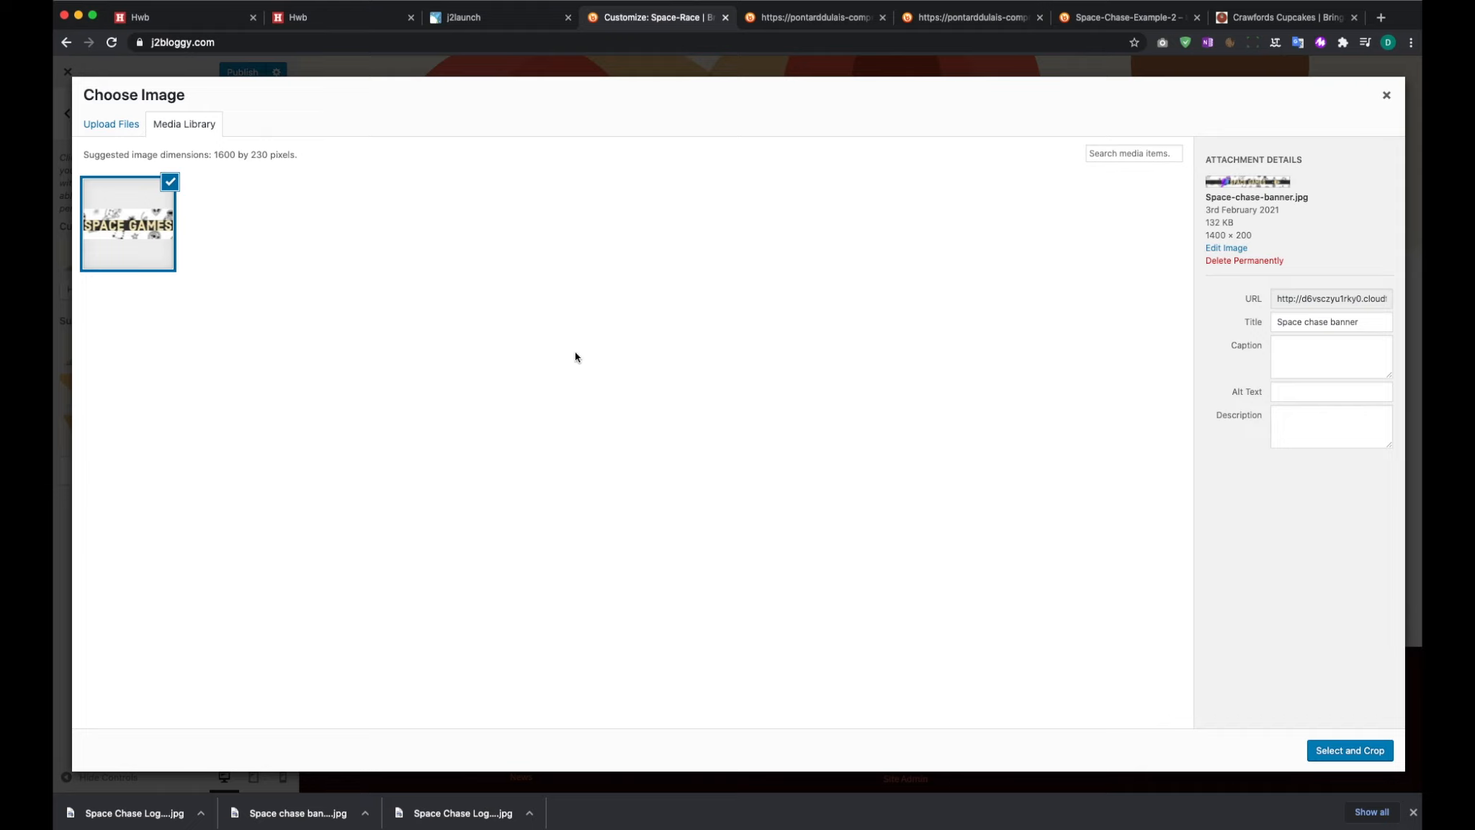
Shift the crop frame slightly along the uploaded Space Games banner and apply the cropped image as the site header
left_click(1358, 756)
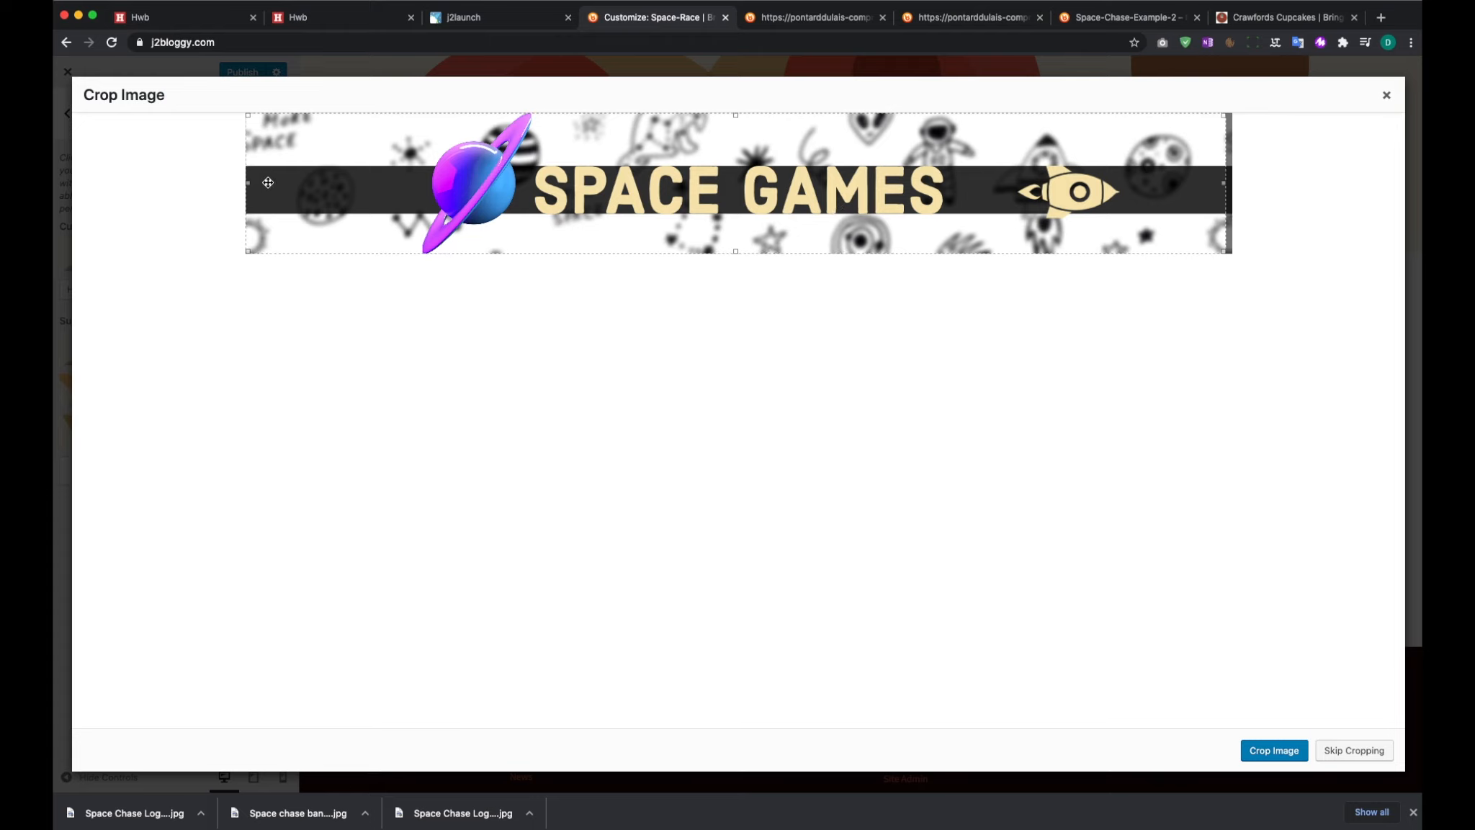
left_click_drag(314, 176, 312, 173)
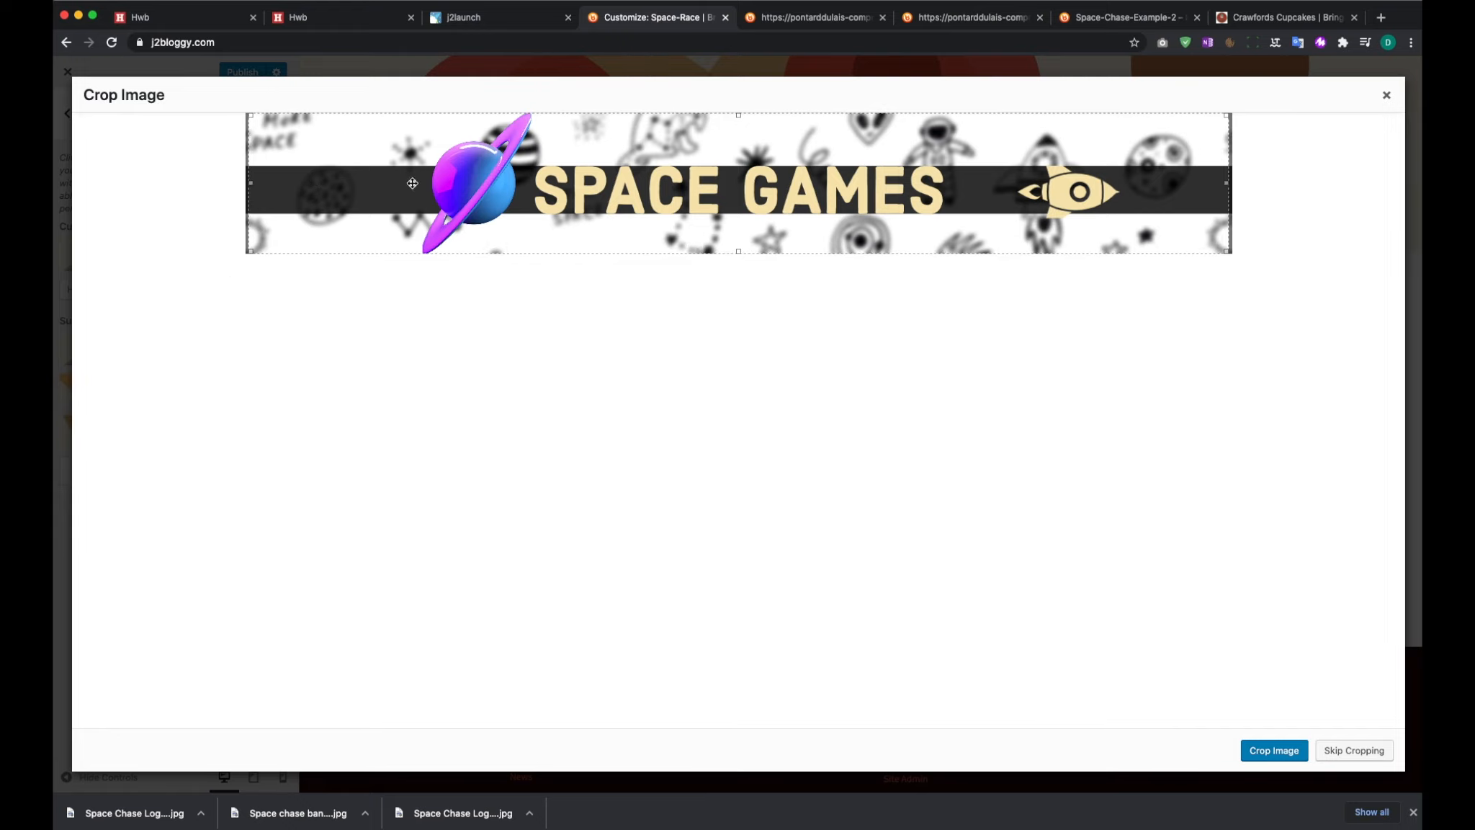
left_click_drag(677, 189, 703, 190)
left_click(1271, 749)
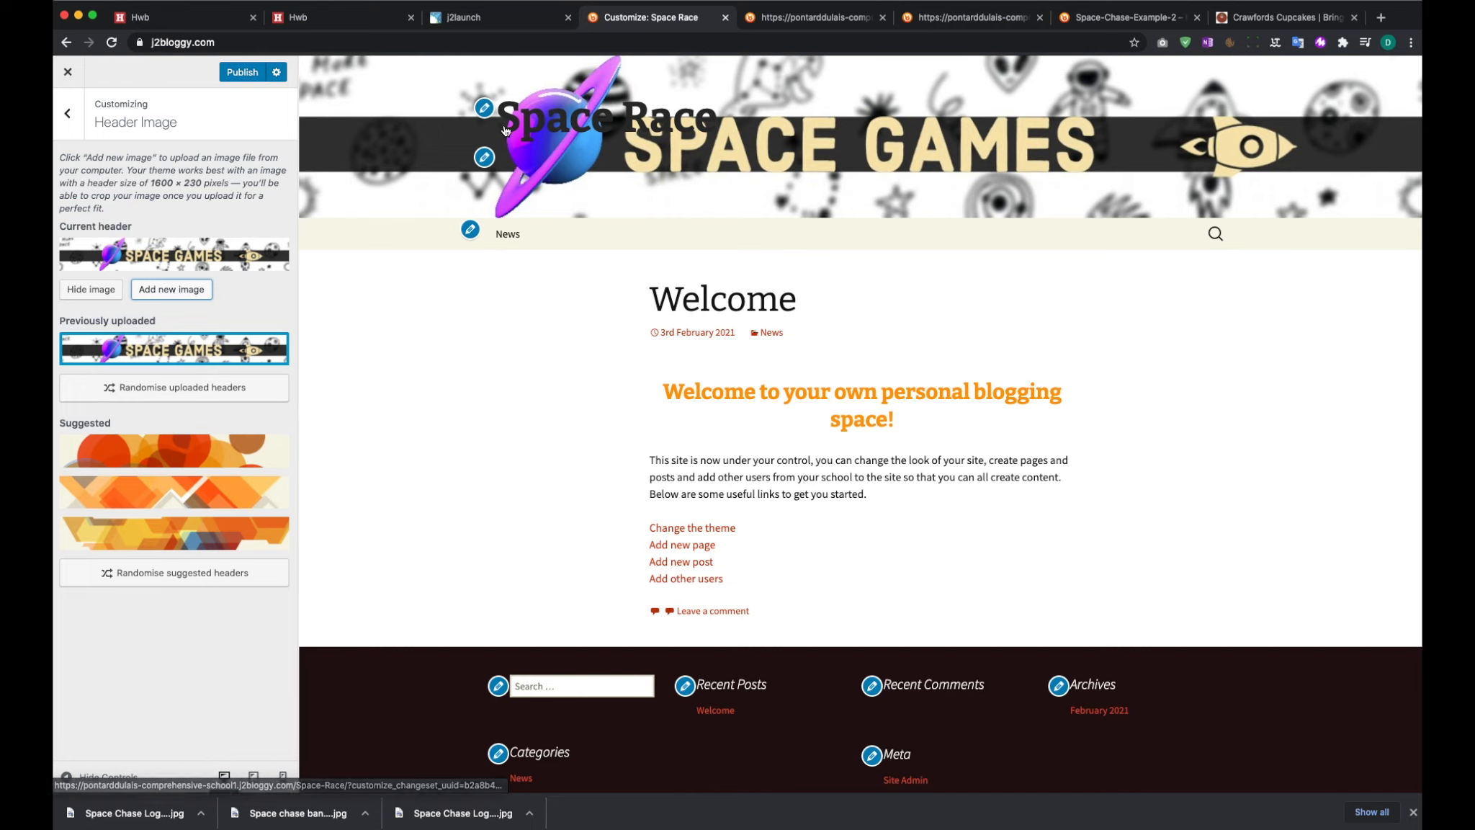
Lighten the header text colour to a mid grey in the colour settings and return to the main customisation options
left_click(77, 123)
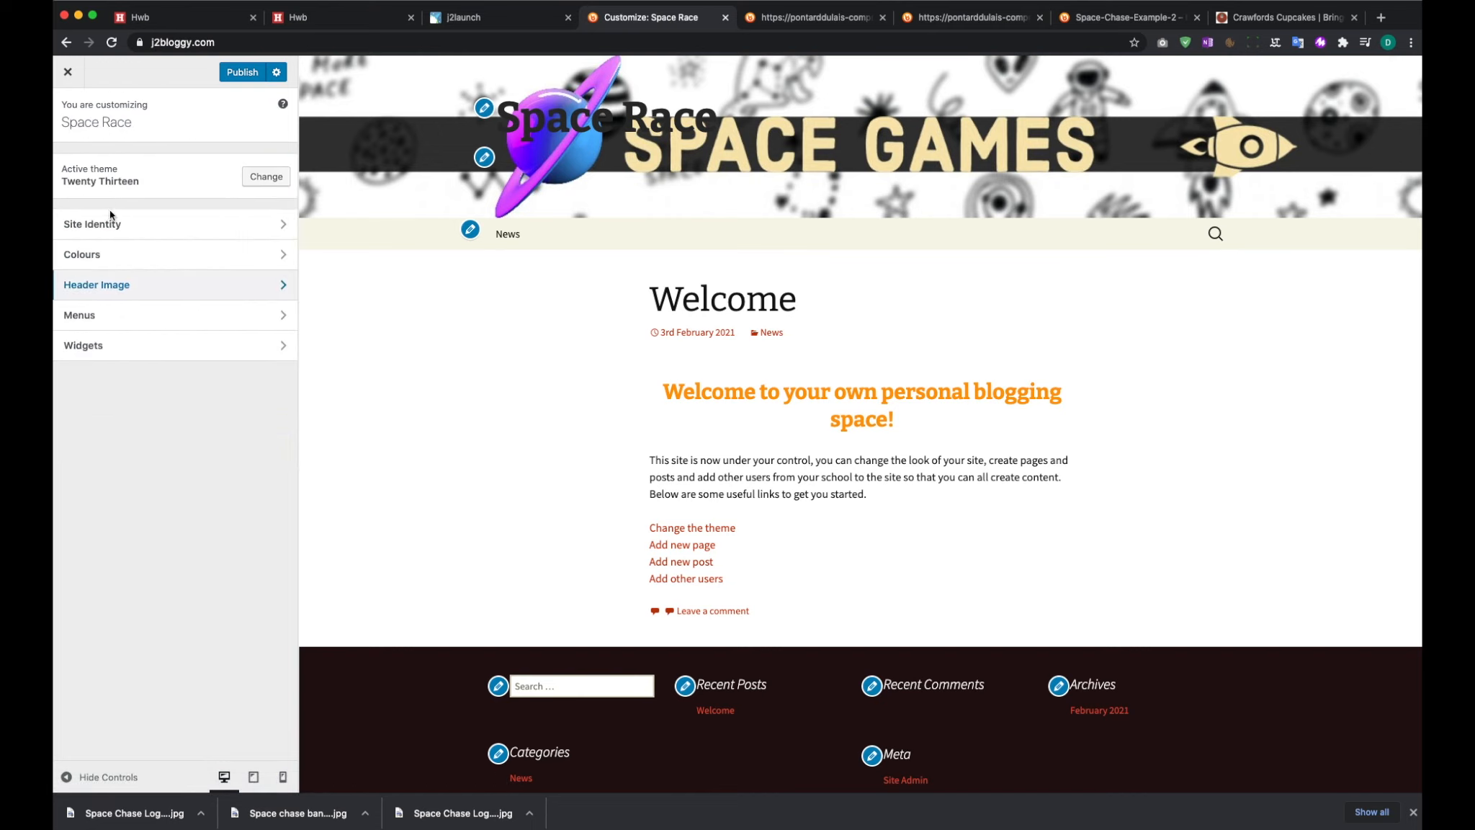
left_click(101, 255)
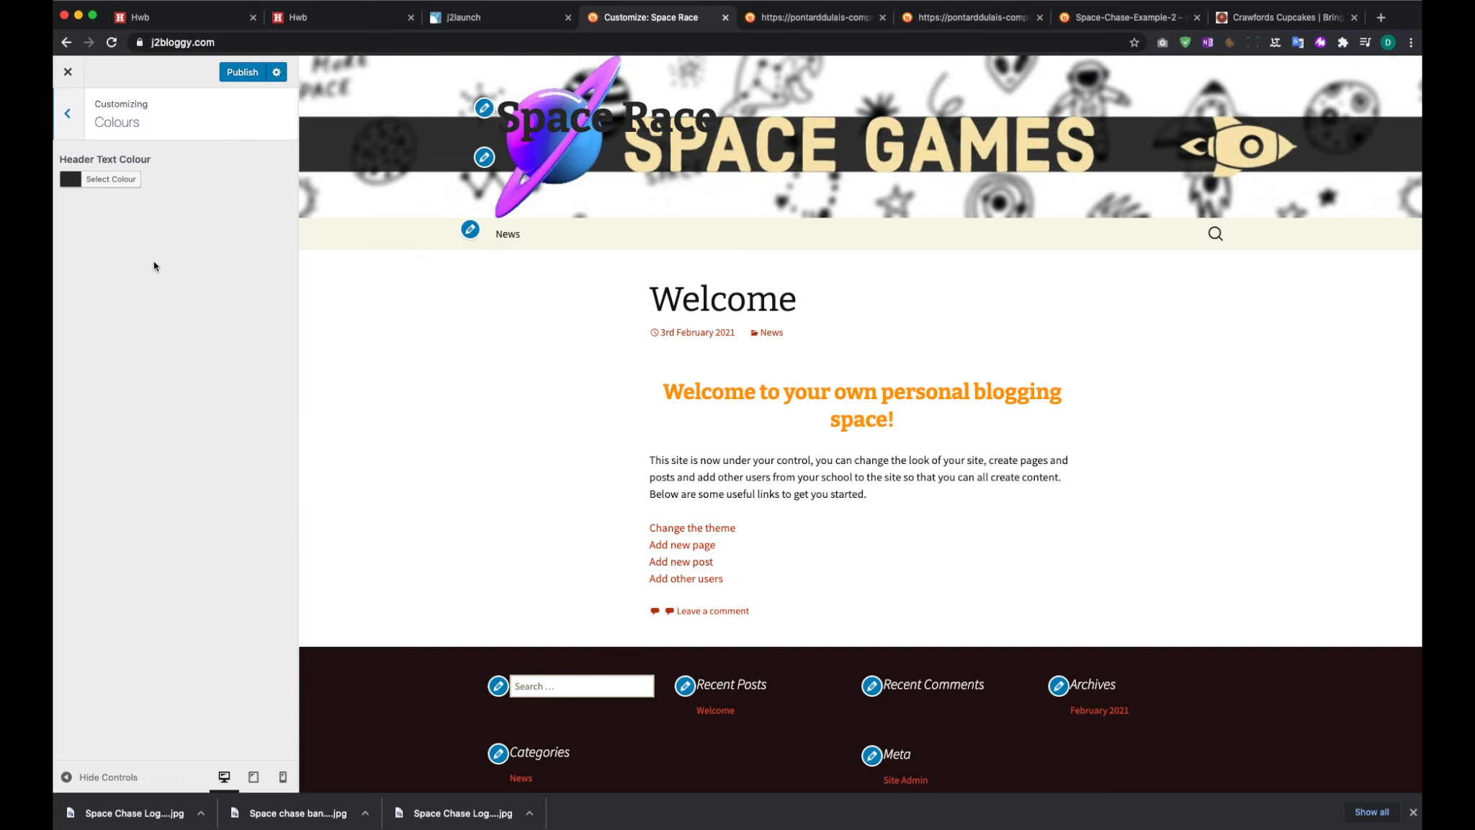
left_click(93, 184)
left_click_drag(193, 309, 151, 257)
left_click(75, 121)
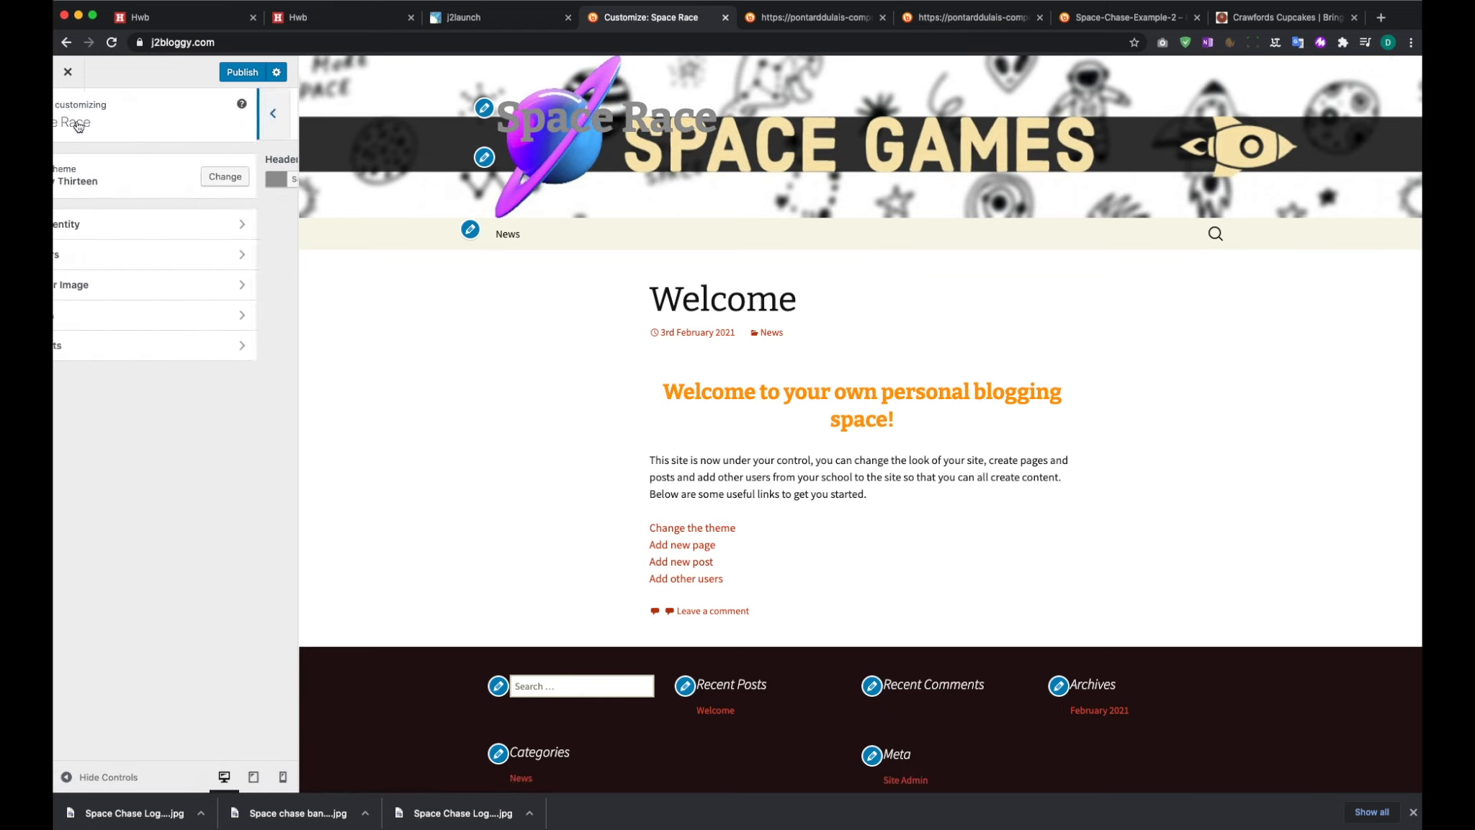
Clear the Space Race site title in the site identity settings and return to the main customisation options
left_click(111, 233)
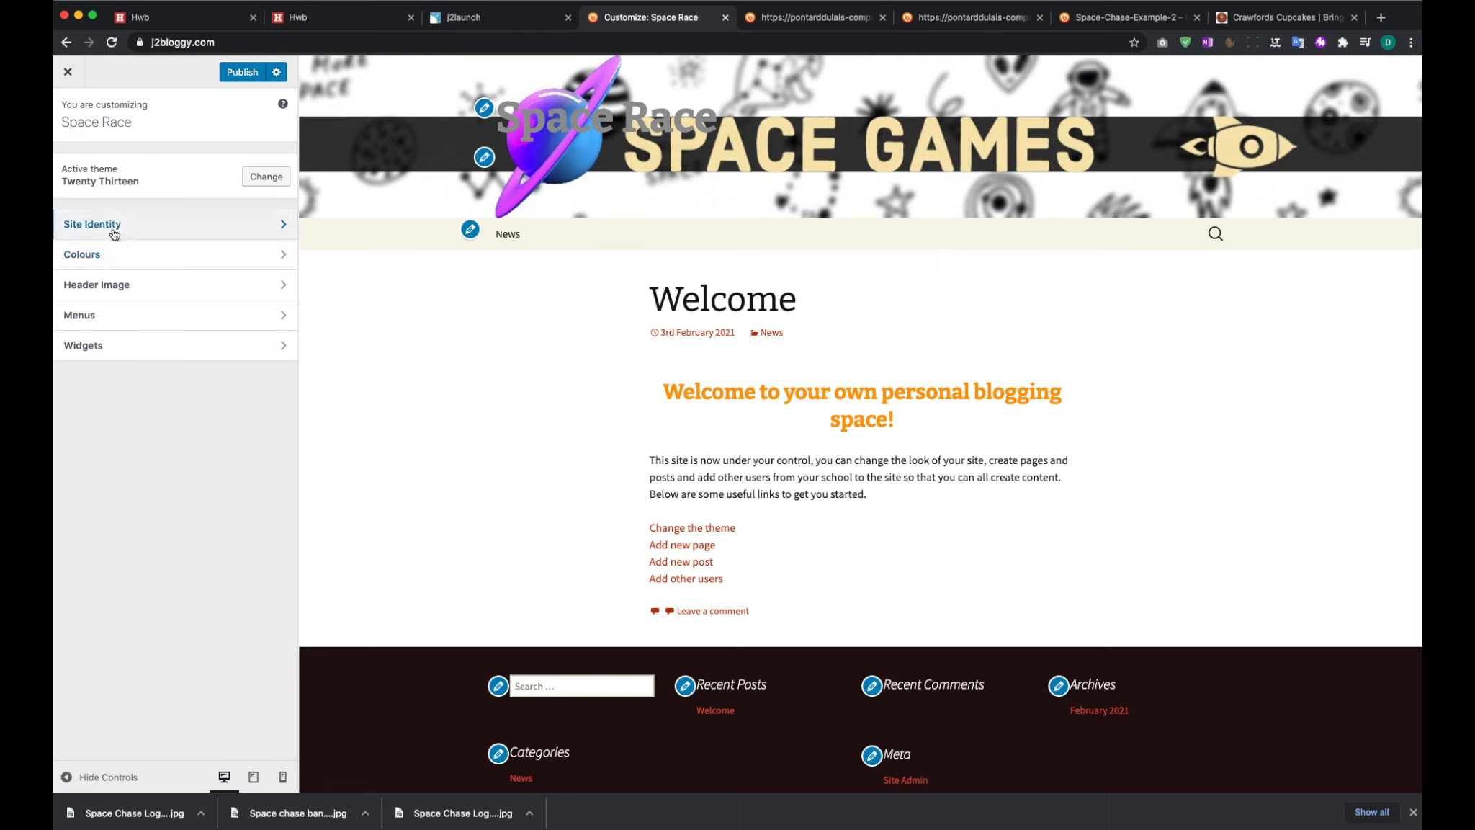
triple_click(129, 265)
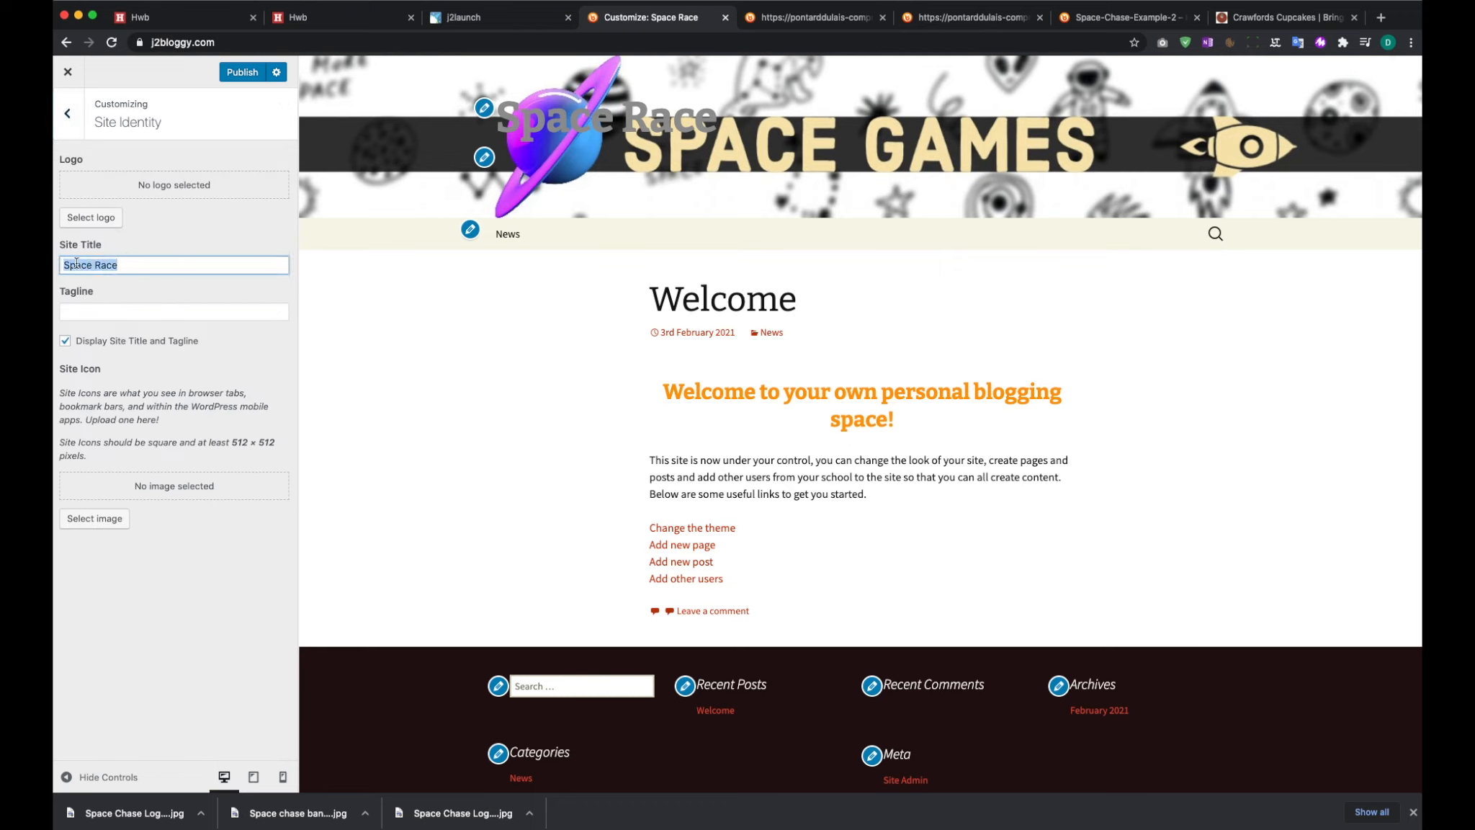
key("BackSpace")
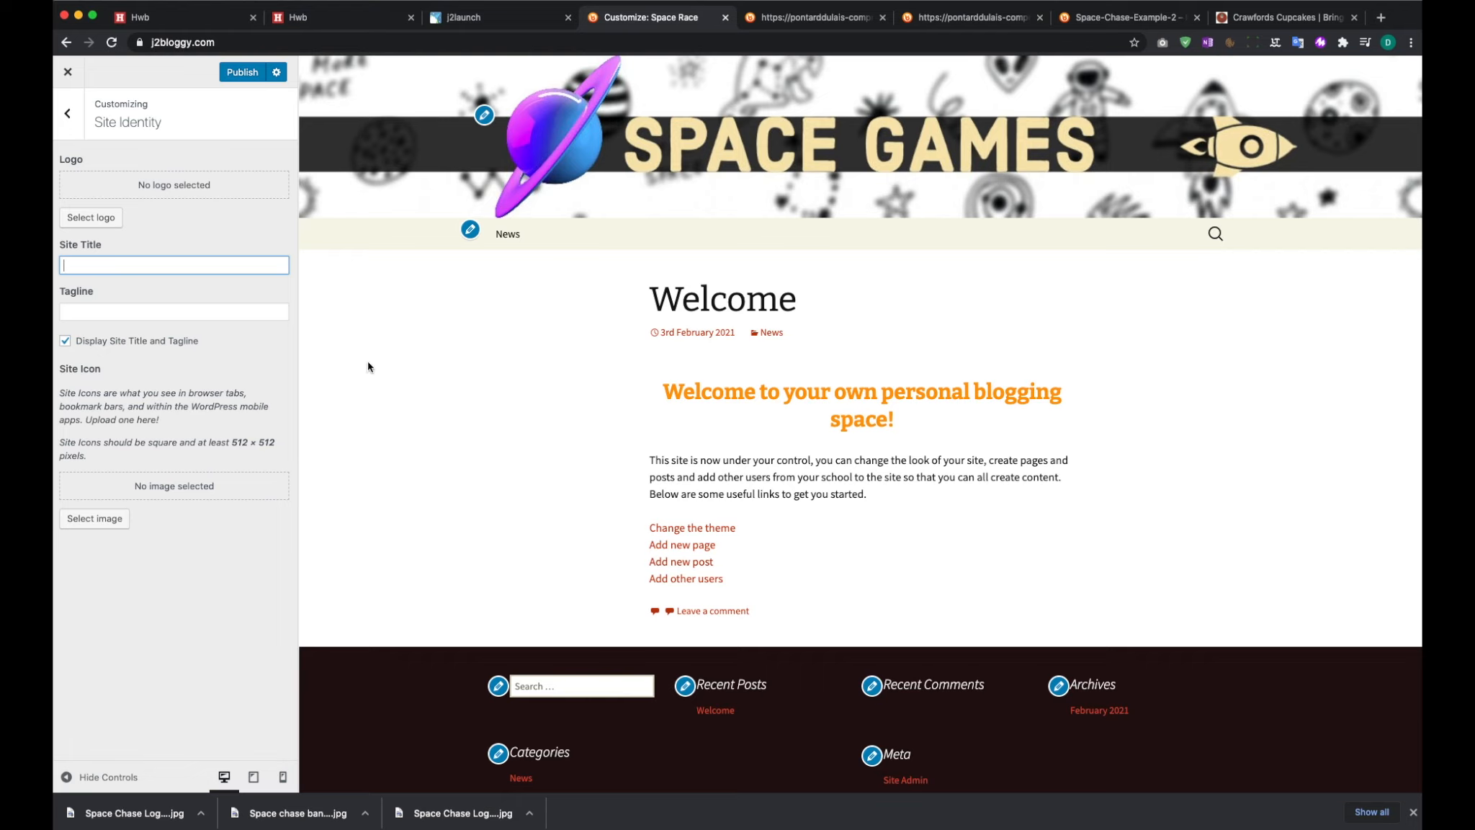
left_click(255, 544)
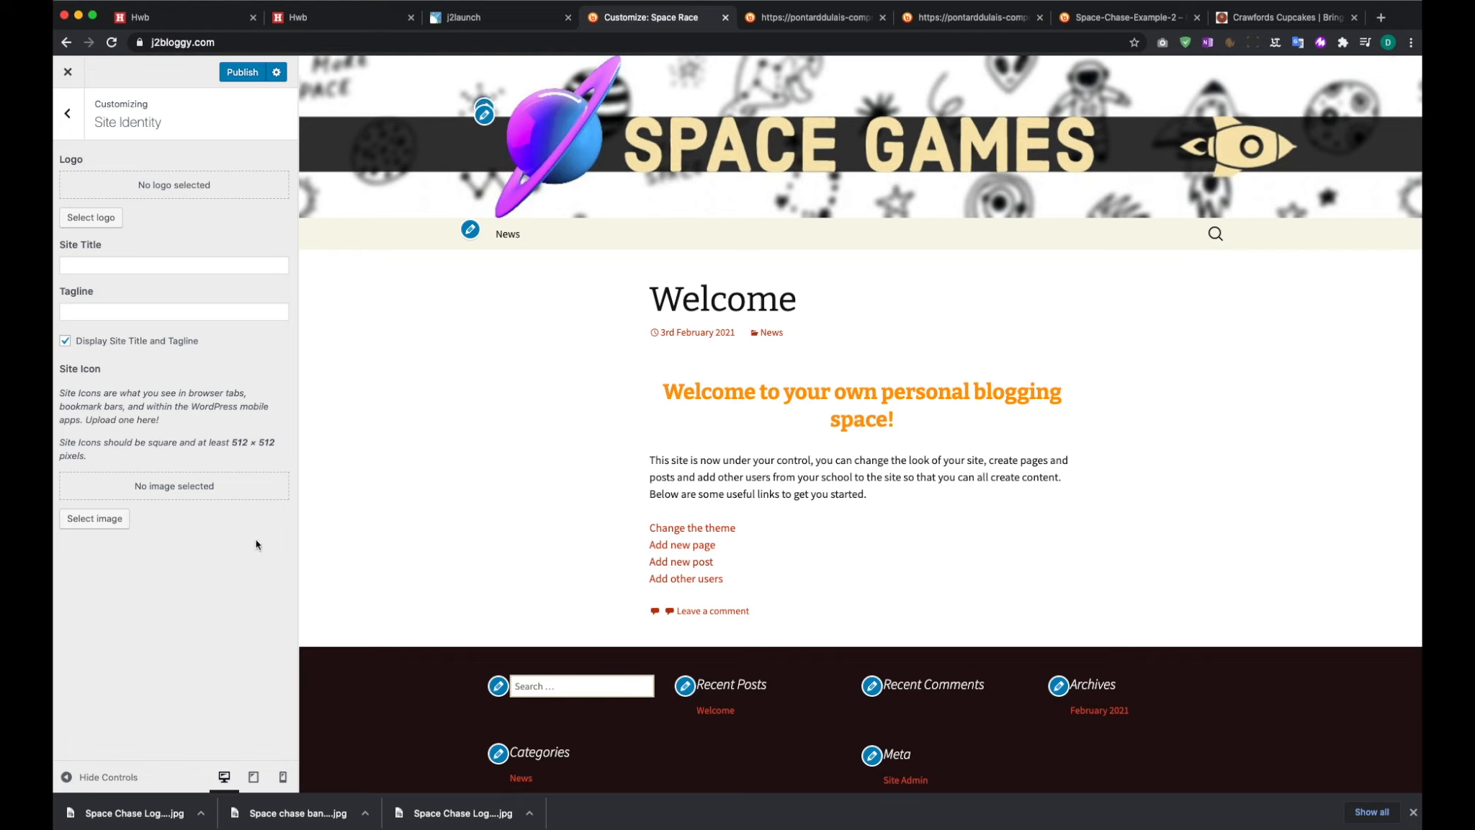
left_click(67, 111)
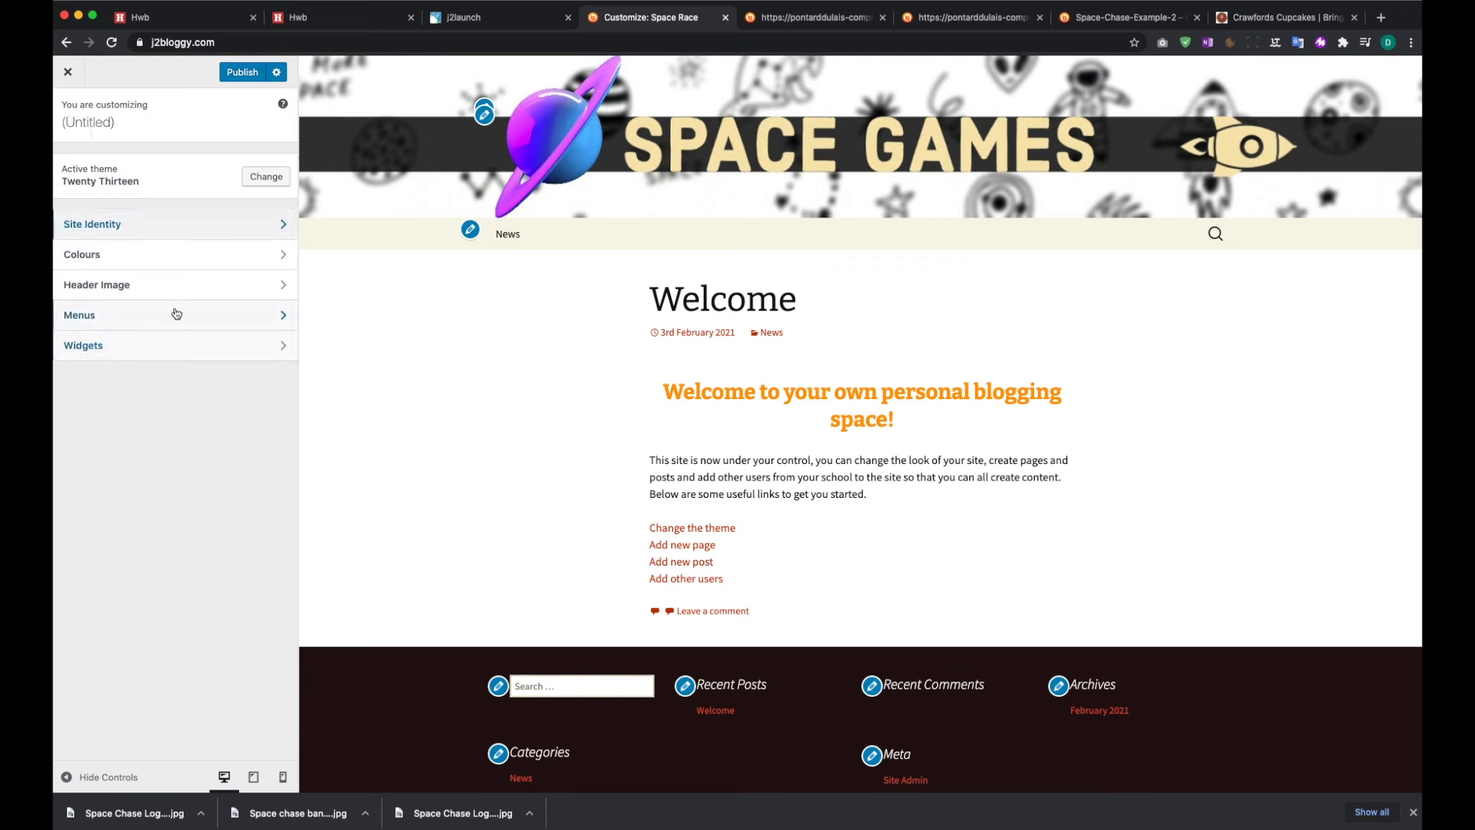
Choose the Space chase banner from the media library as header image and crop it with the default frame
left_click(108, 288)
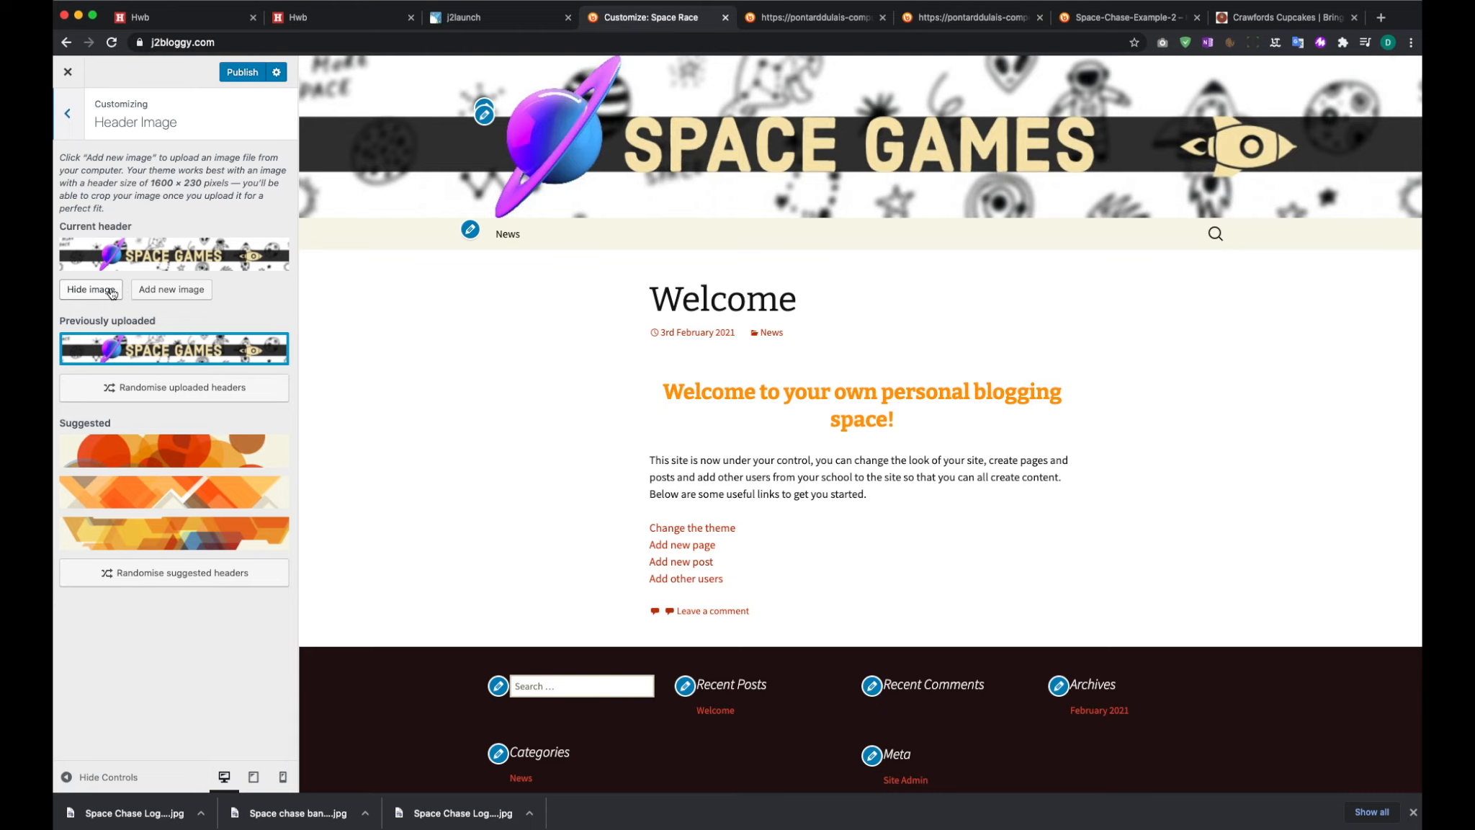
left_click(178, 301)
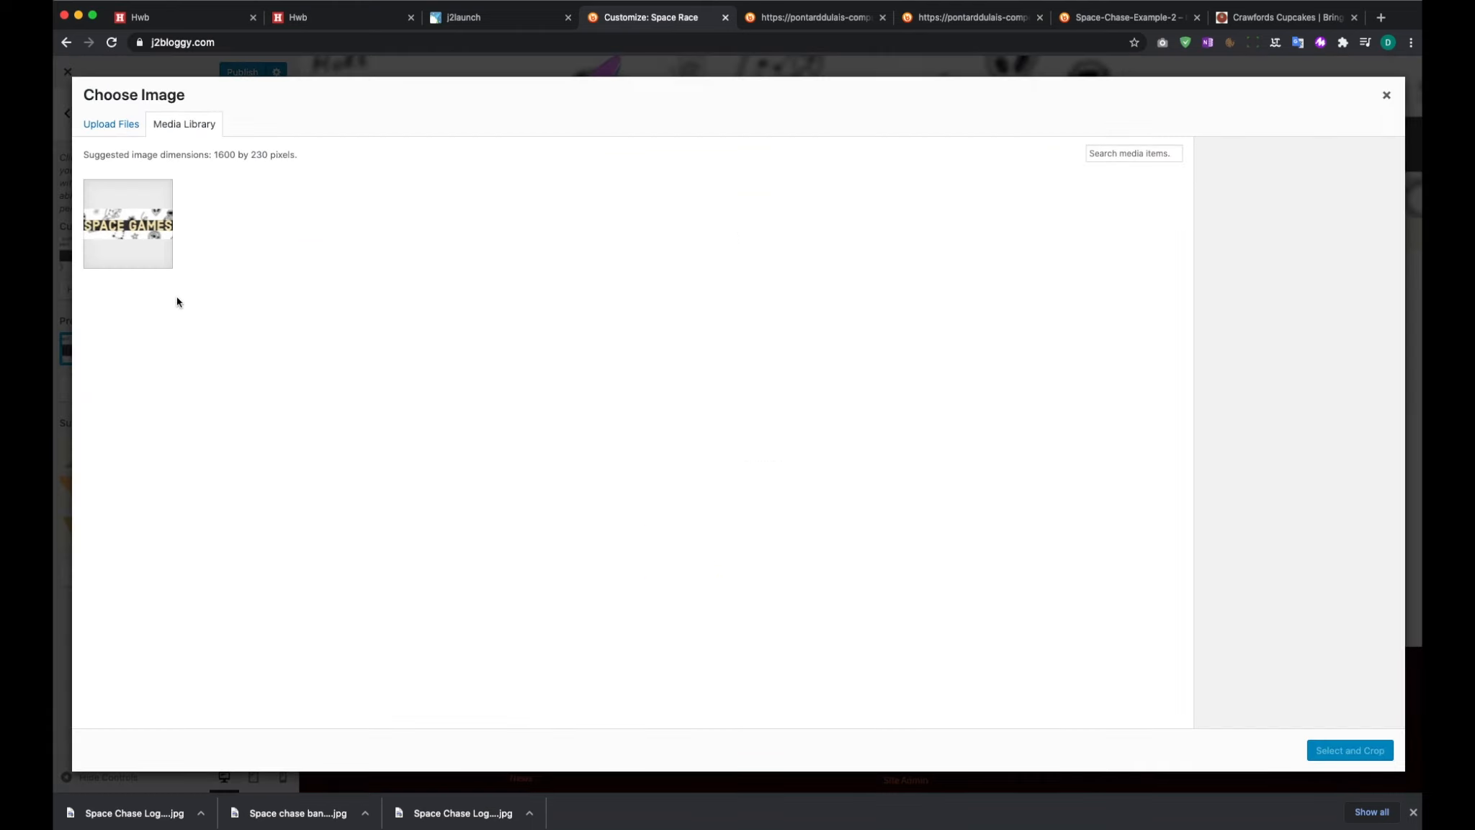
left_click(111, 125)
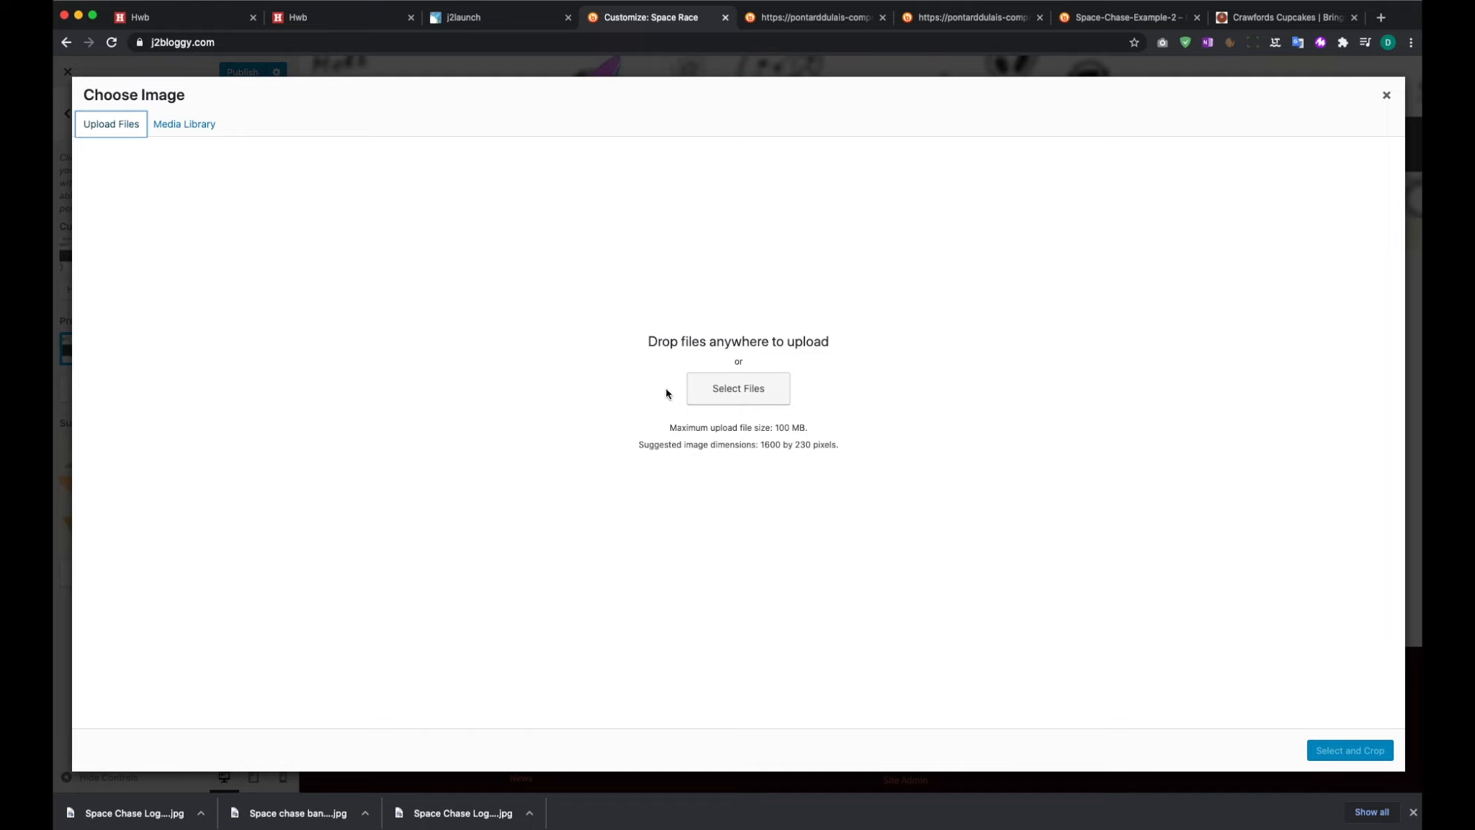
left_click(174, 130)
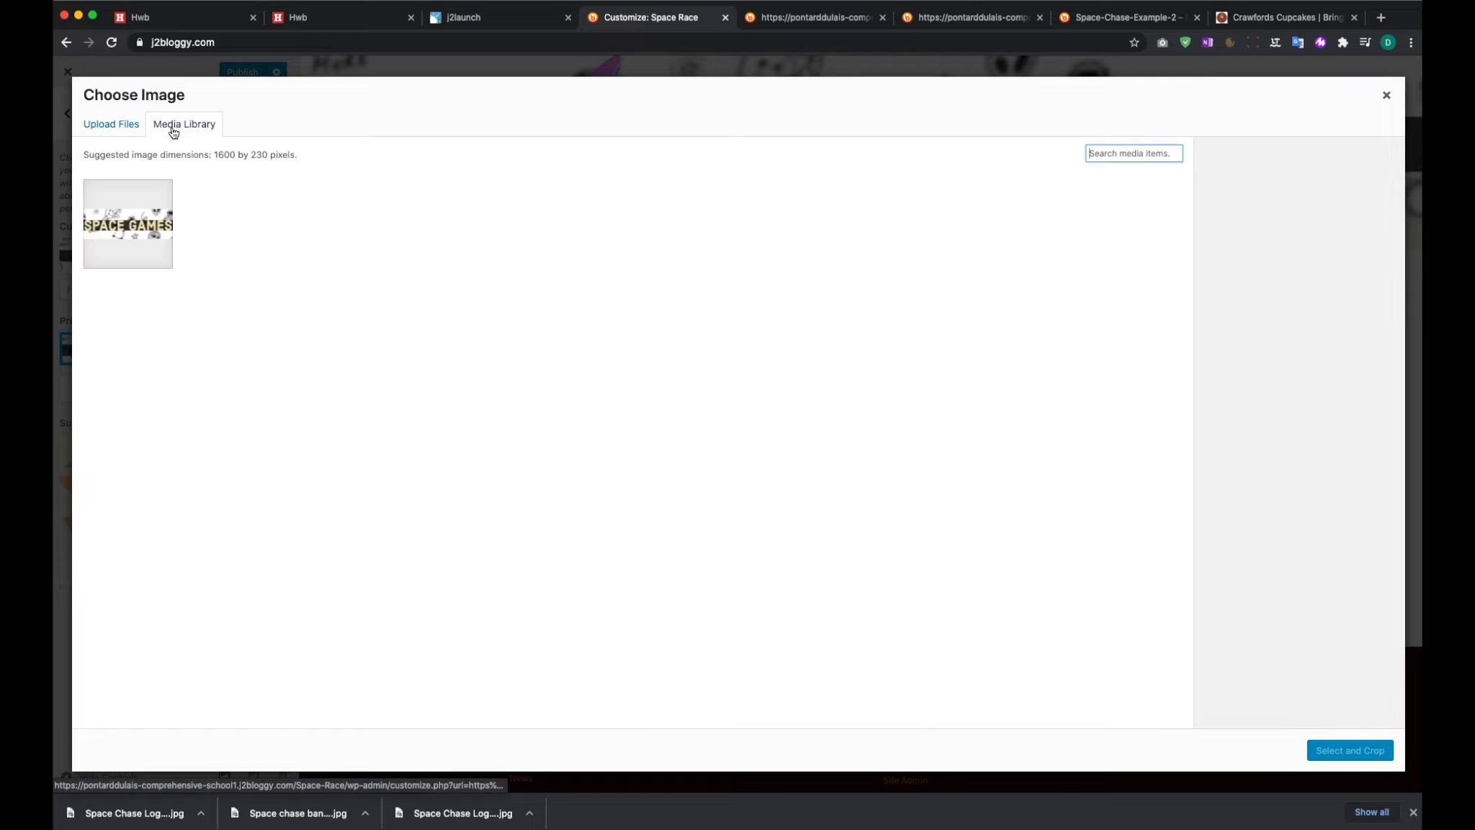
left_click(134, 239)
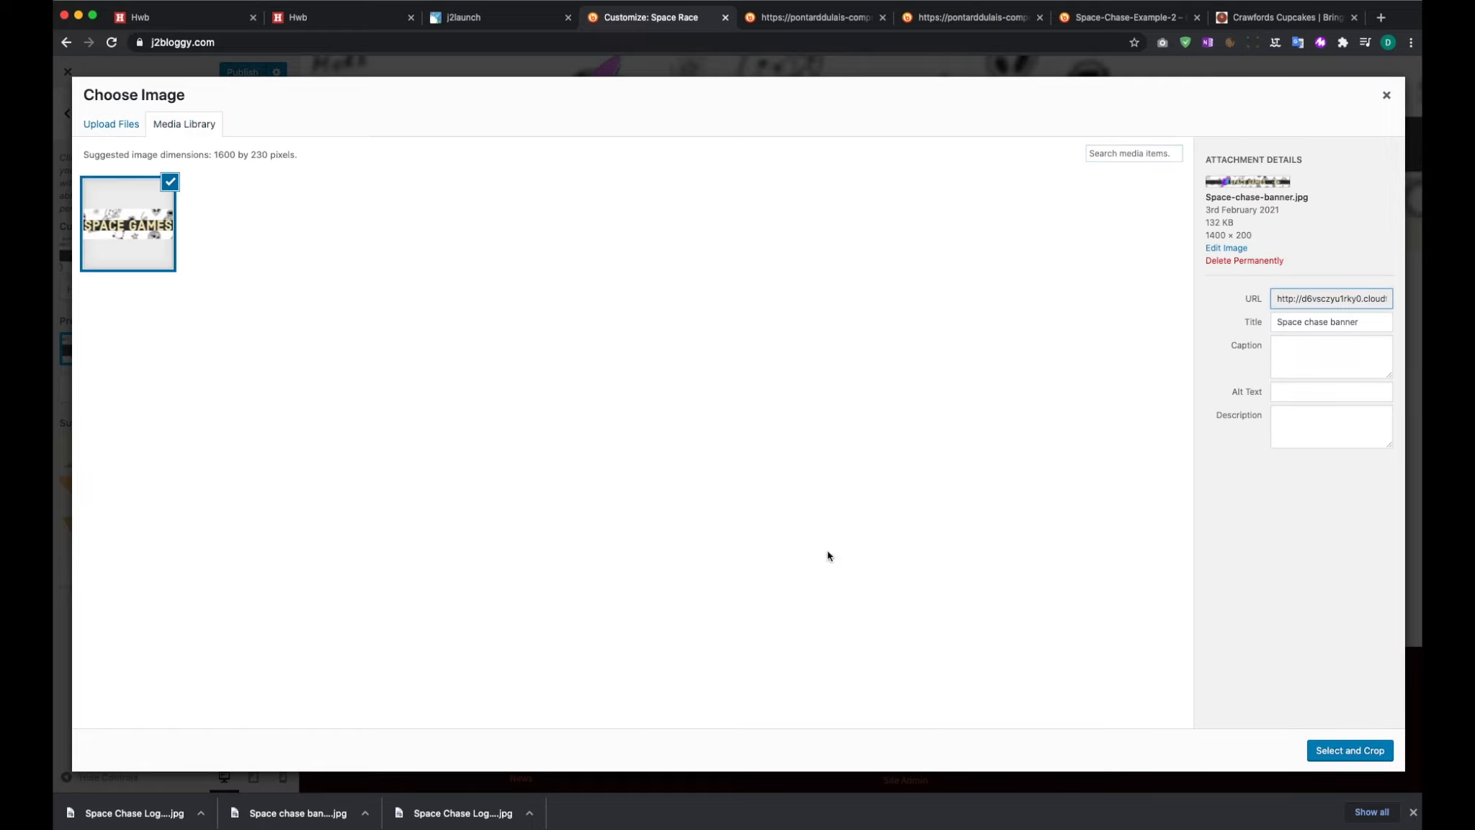
left_click(1368, 751)
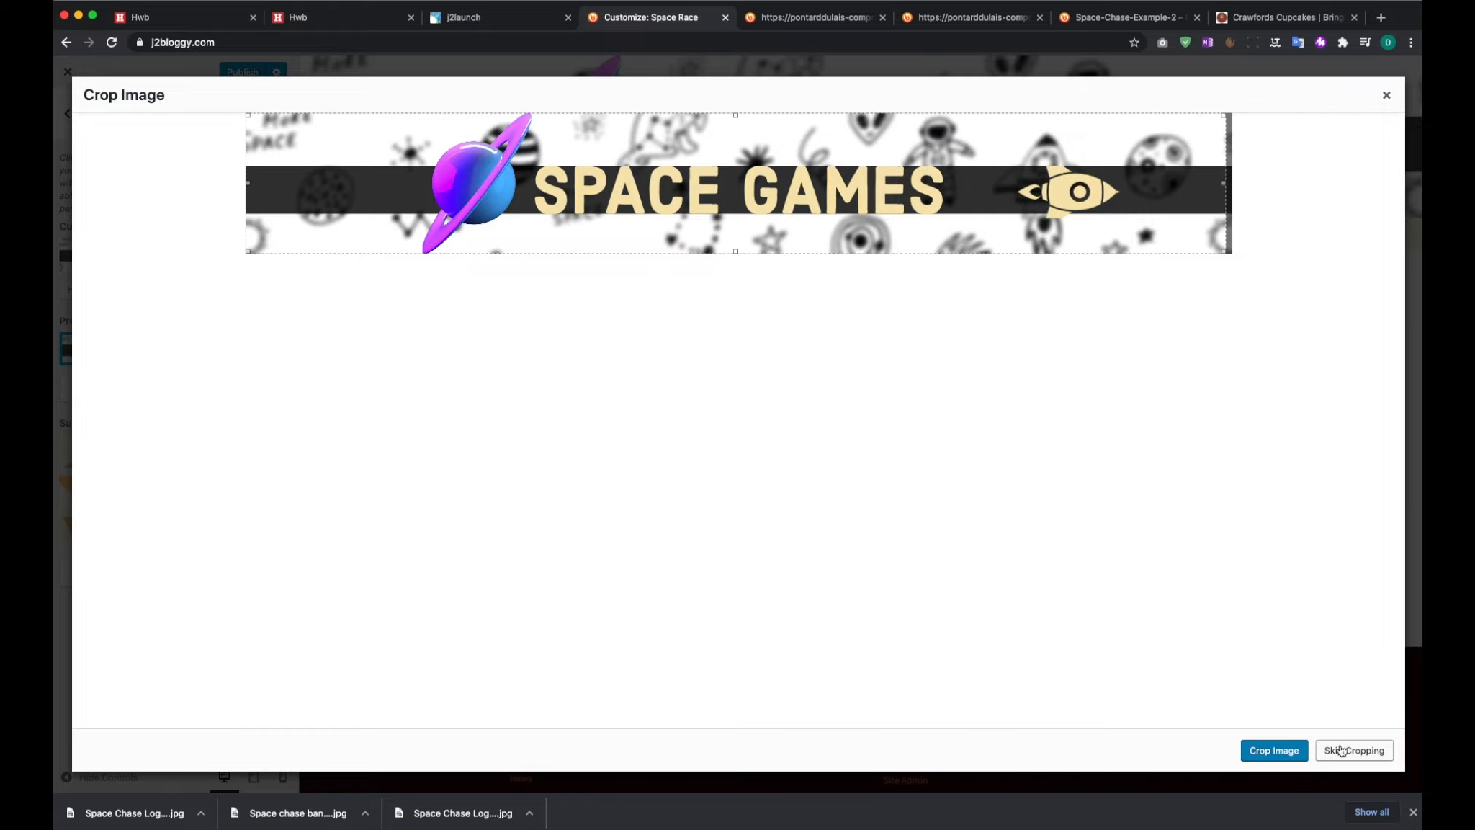
left_click(1270, 755)
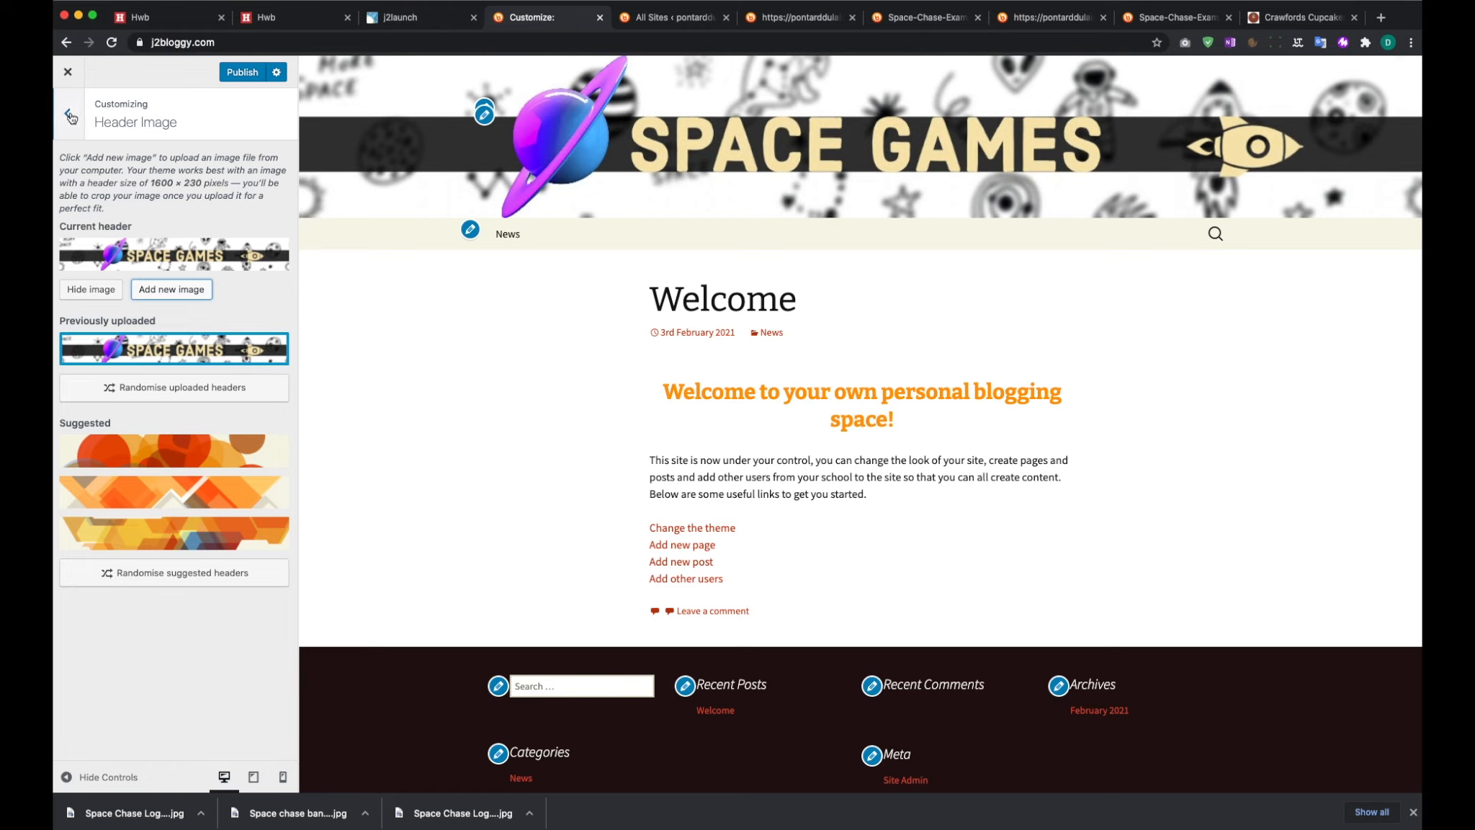
Open the J2Bloggy Menu in the menu settings and add a new page named Game 1 to it
left_click(70, 117)
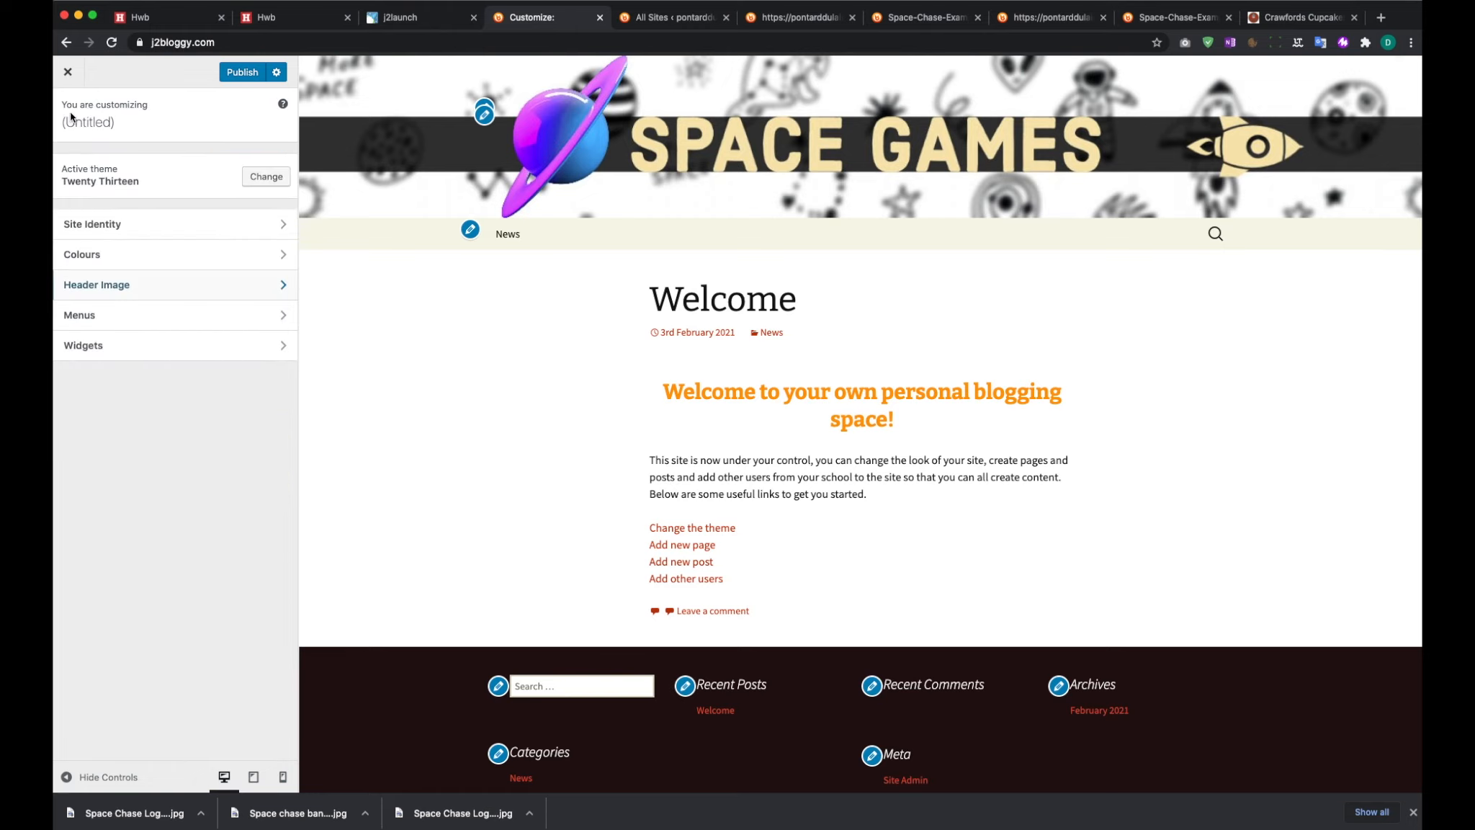
left_click(96, 317)
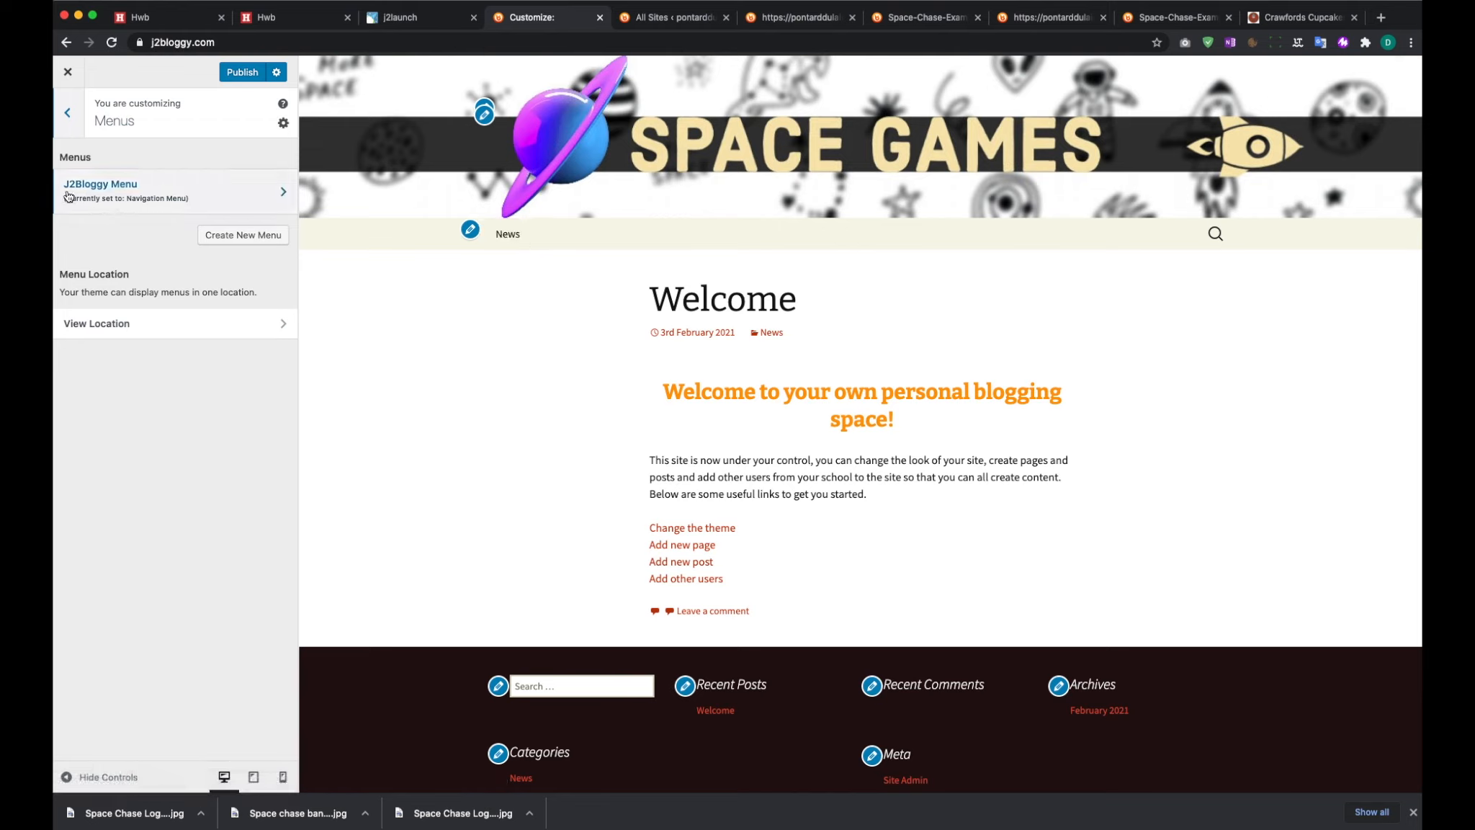
left_click(123, 197)
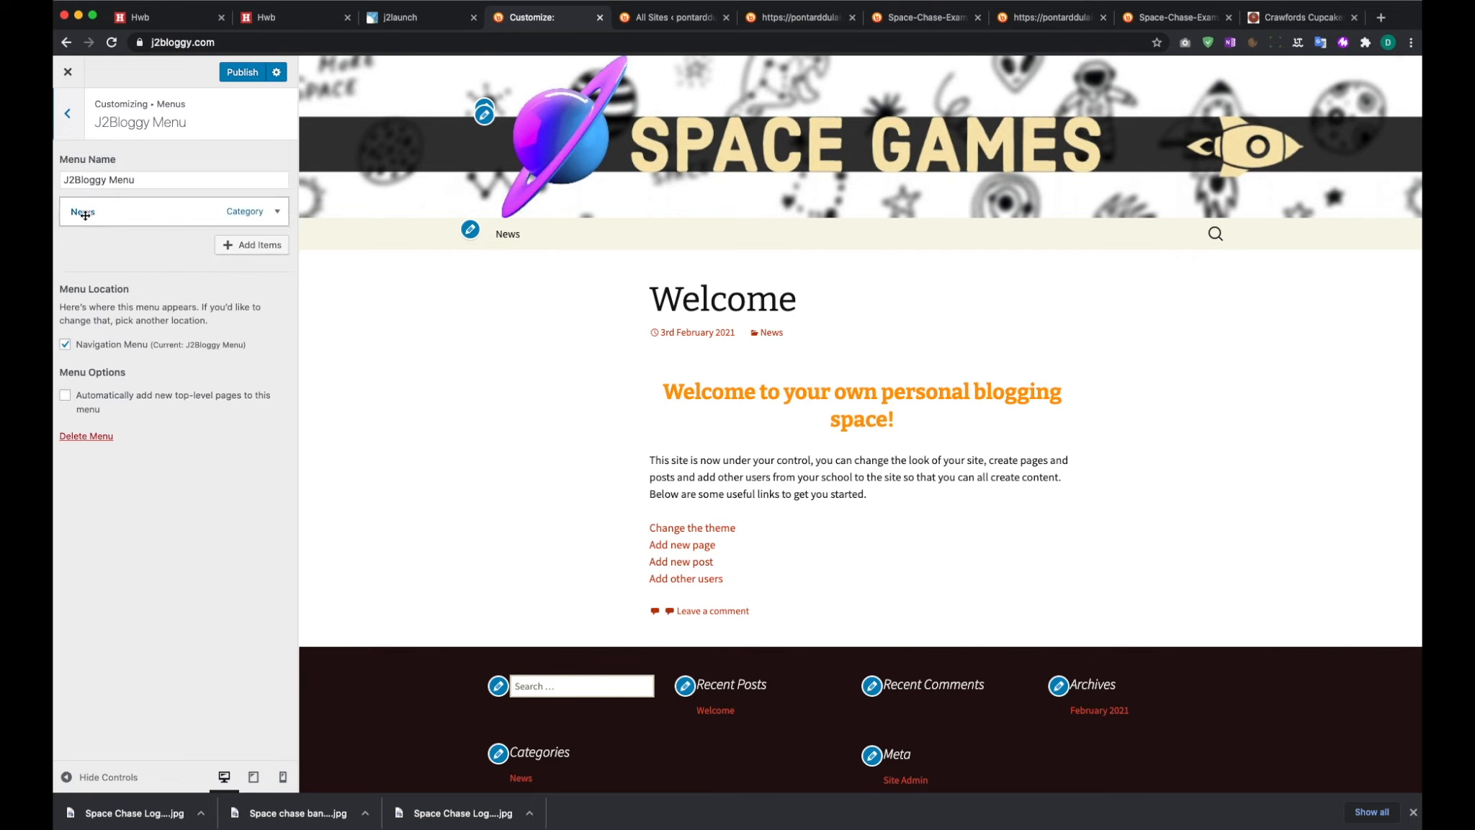
left_click(245, 246)
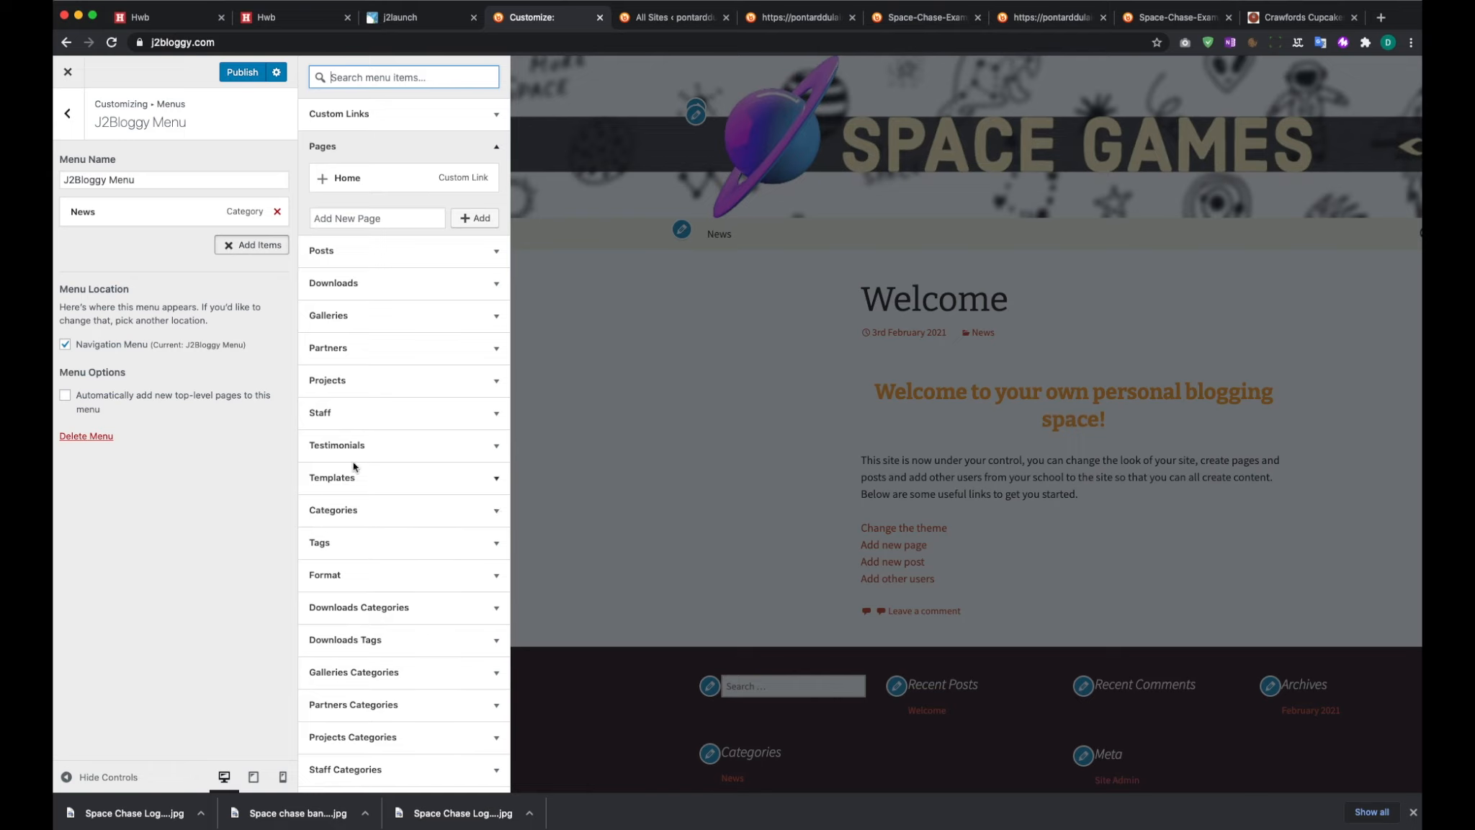
left_click(355, 219)
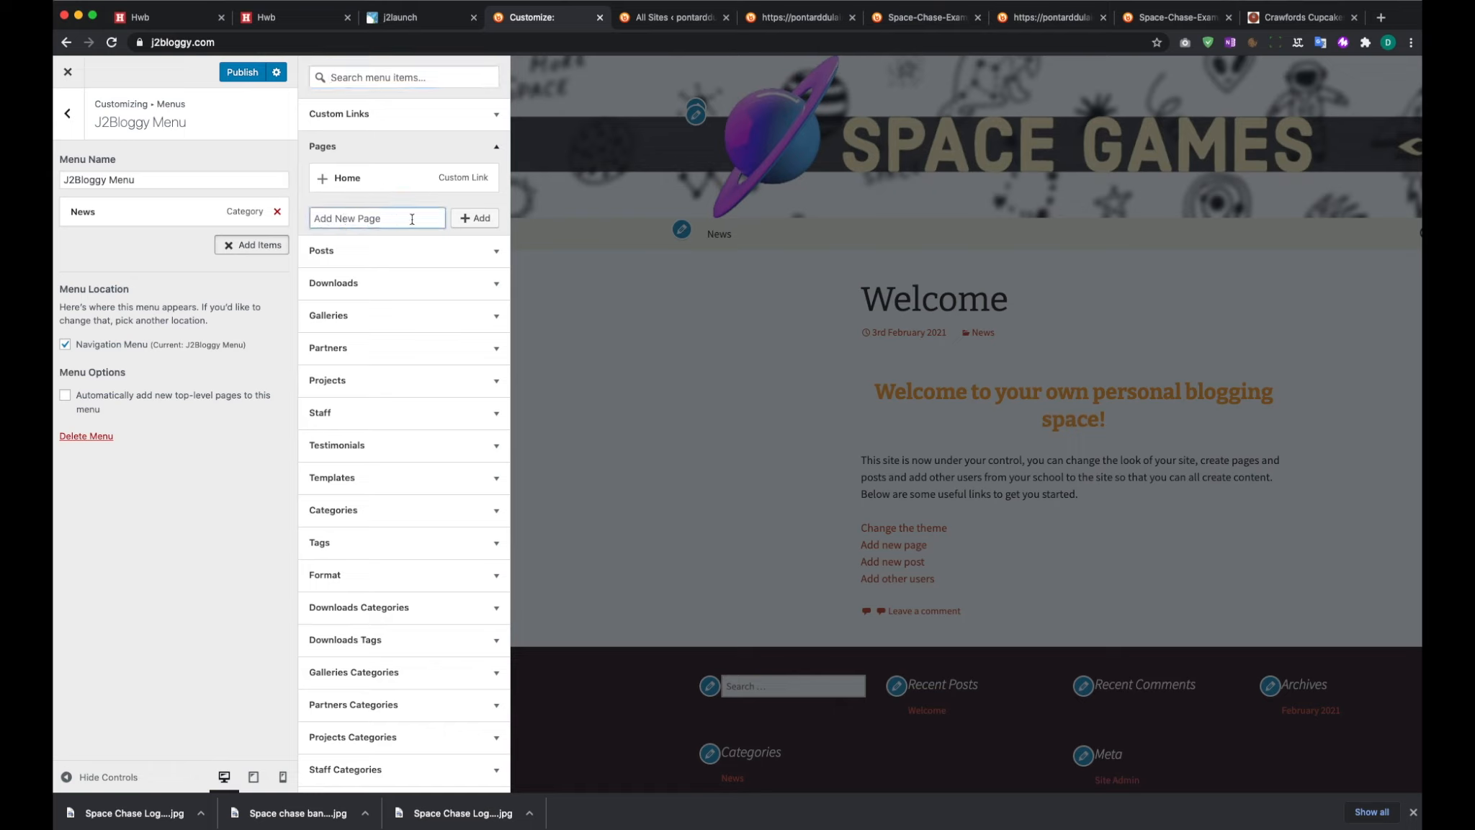
type("ga")
key("BackSpace")
key("BackSpace")
type("Game 1")
key("Return")
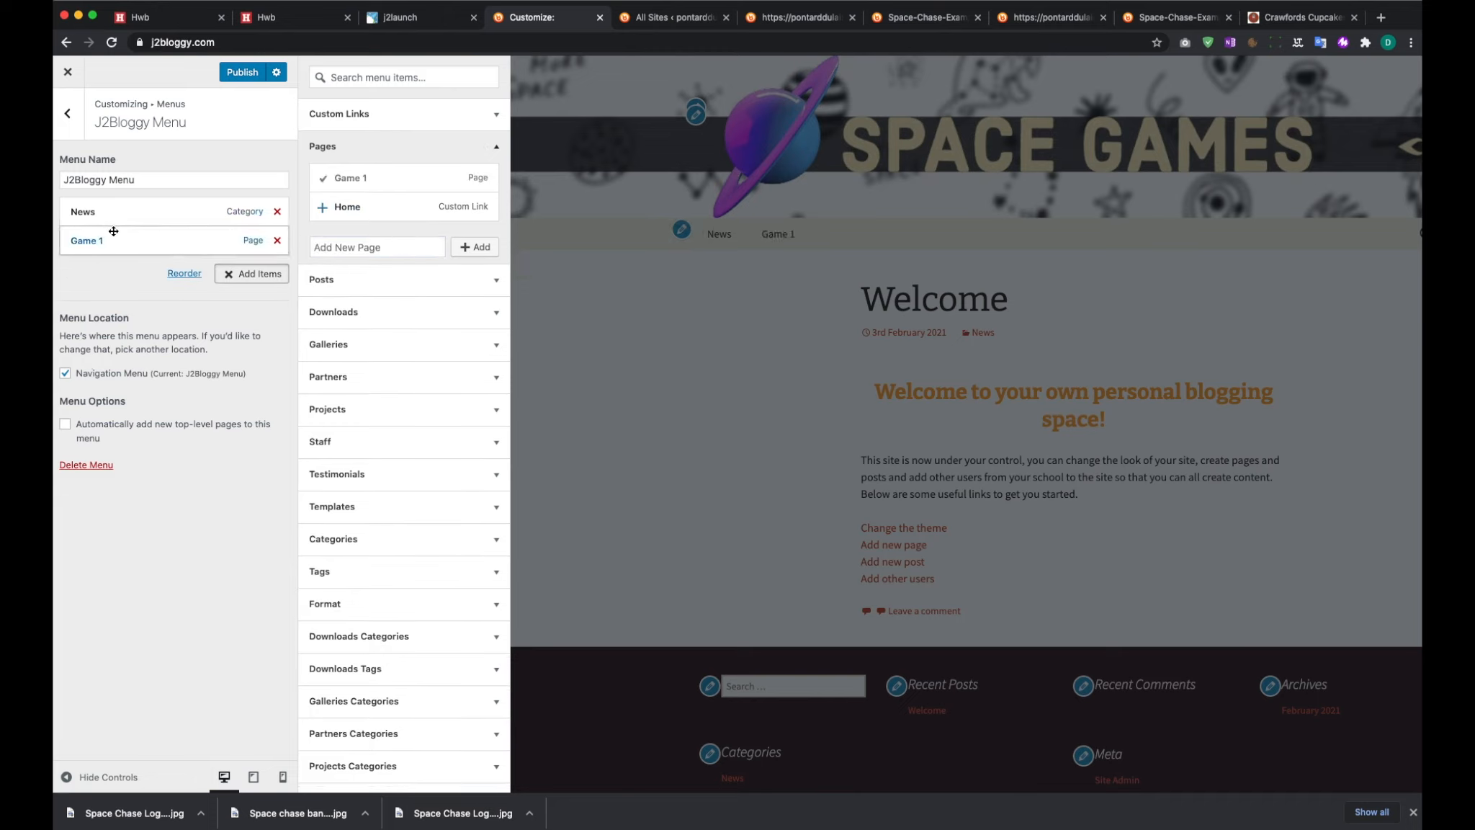
Add two new pages named Game 1 Instructions and Game 1 Code to the J2Bloggy Menu
left_click(344, 252)
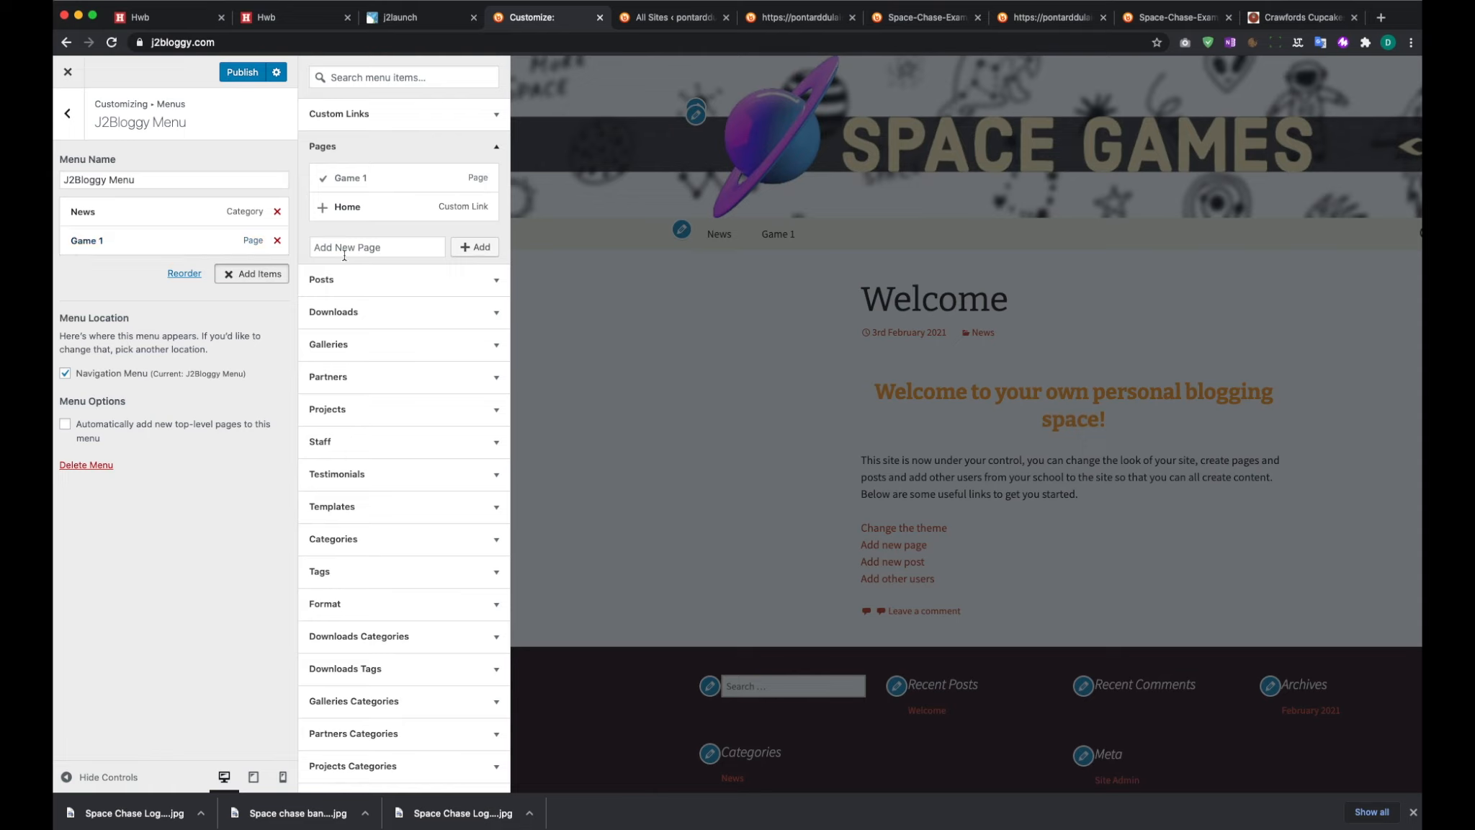
type("G")
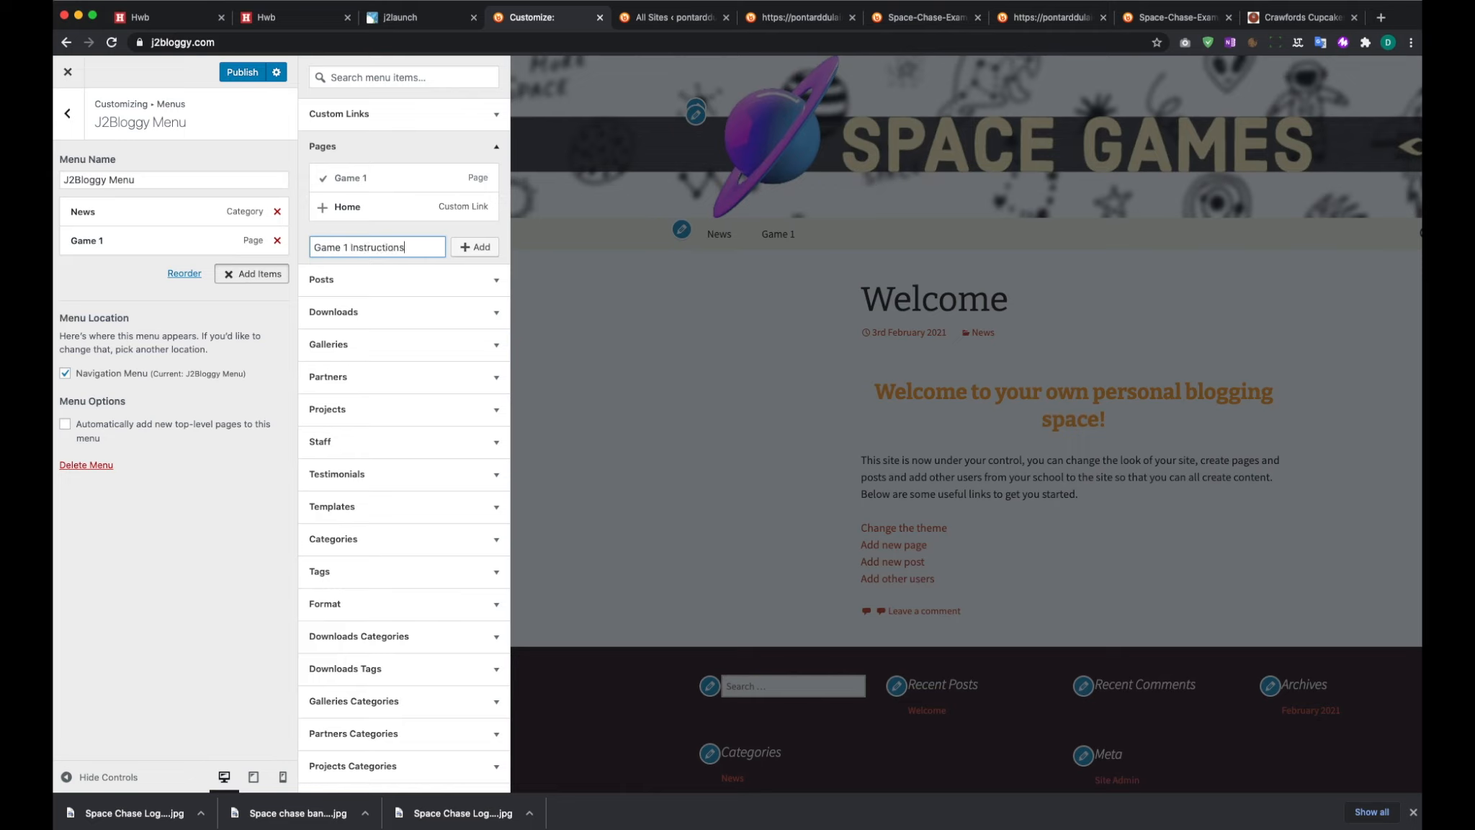
type("ame 1 Instructions")
key("Return")
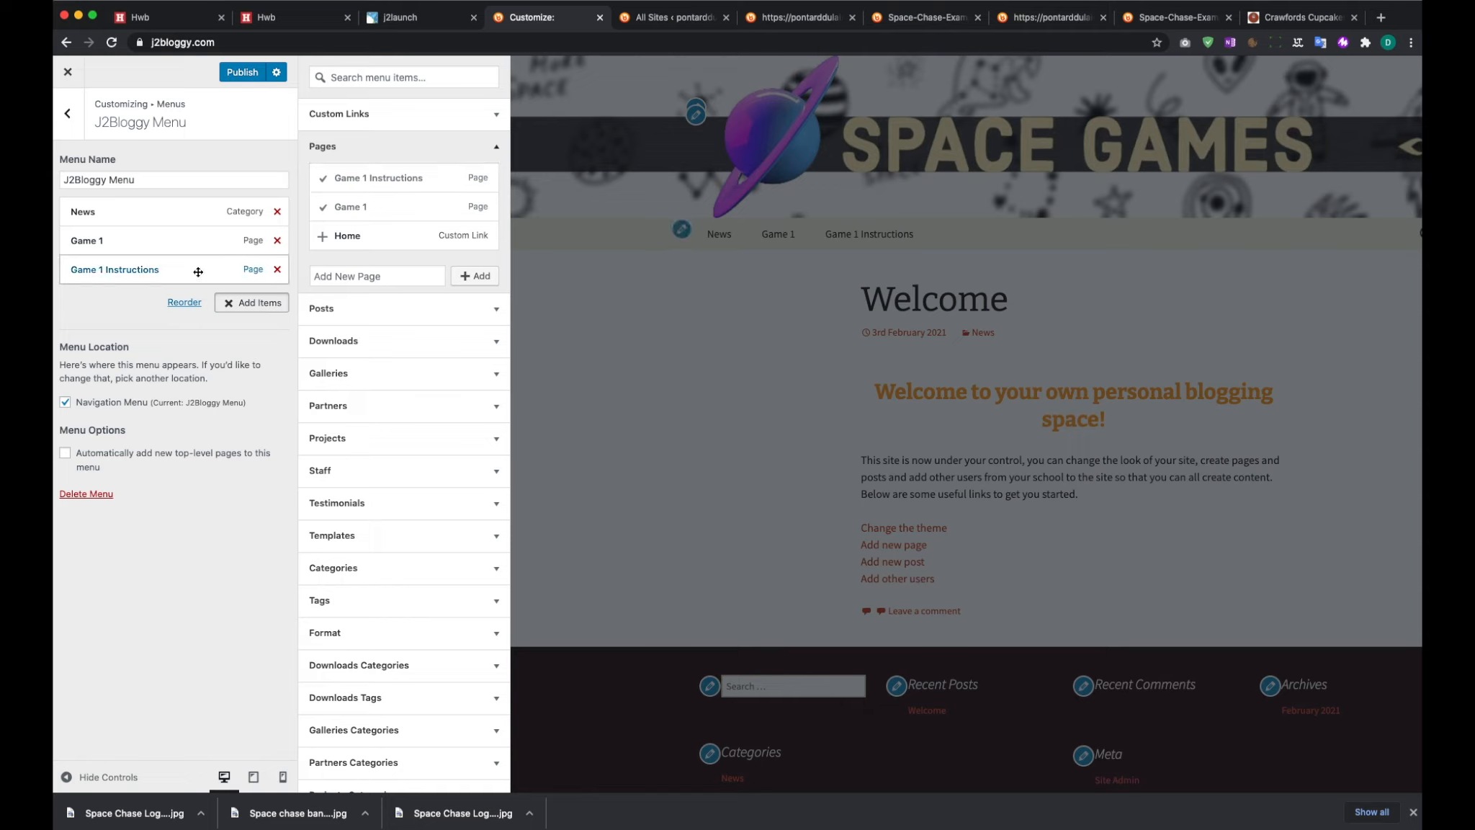
left_click(334, 274)
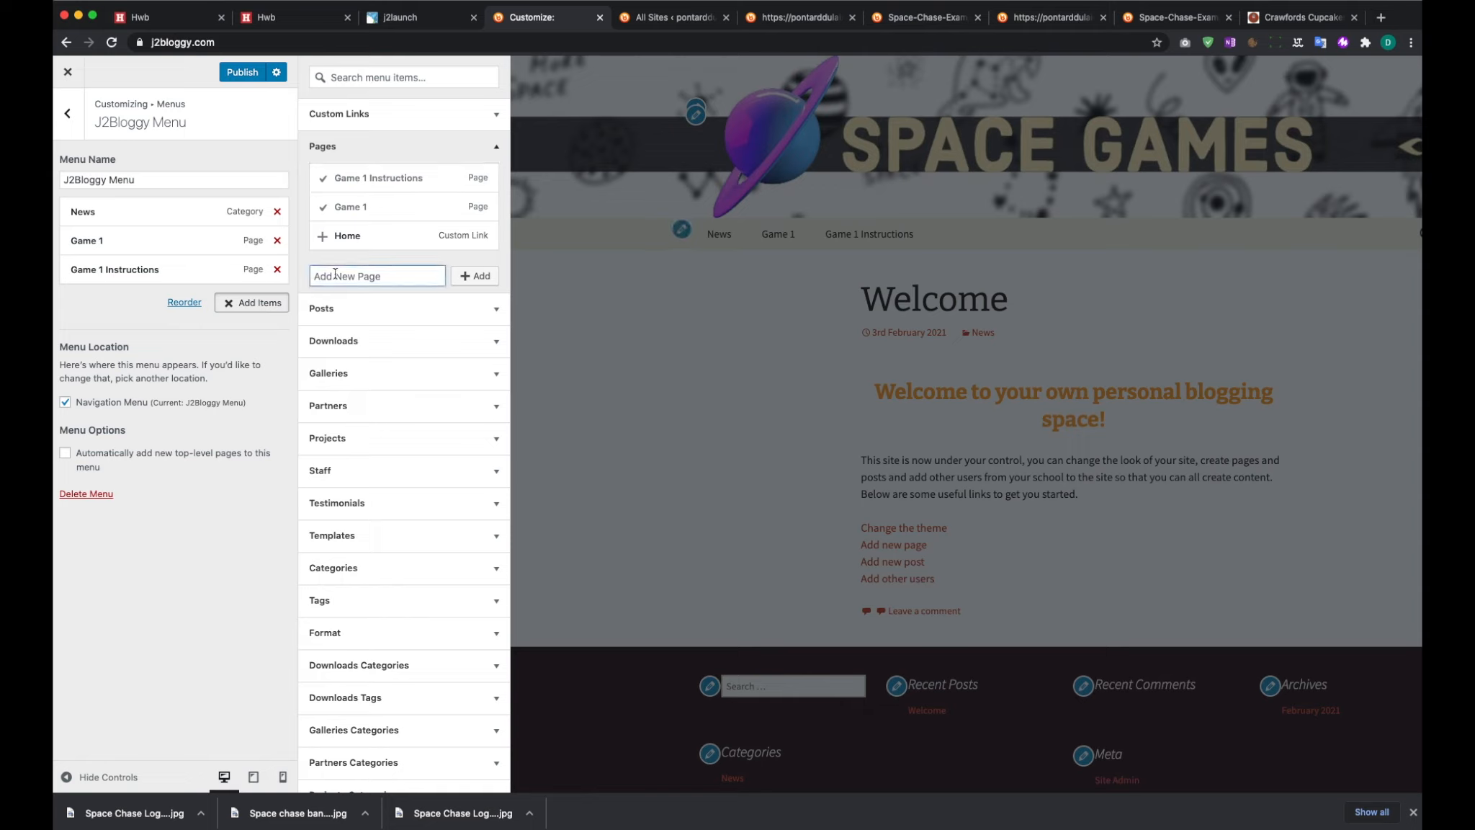
type("Game 1 Code")
key("Return")
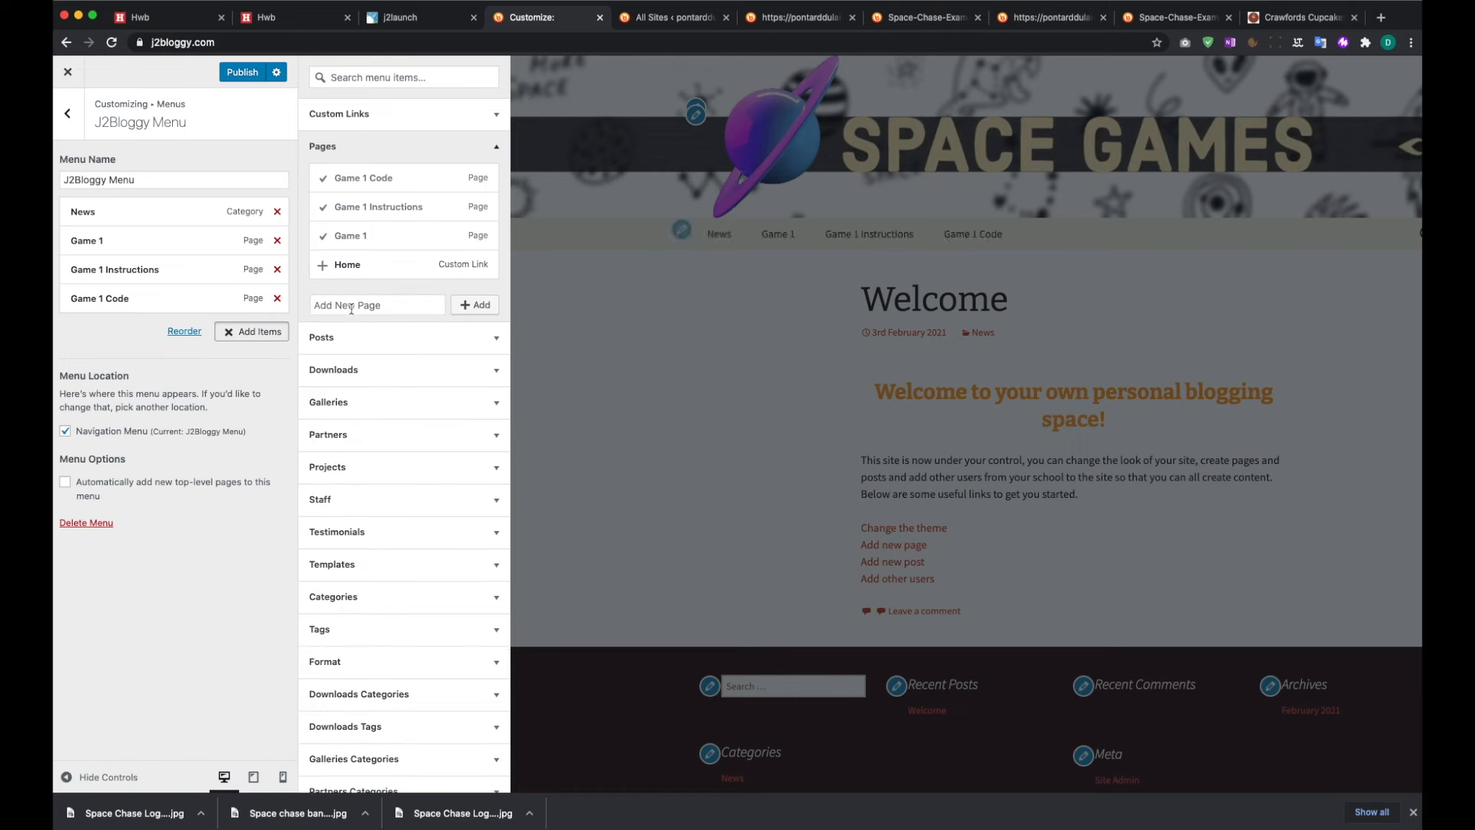
Add a new page named Play Game 1 to the J2Bloggy Menu
type("Play gam")
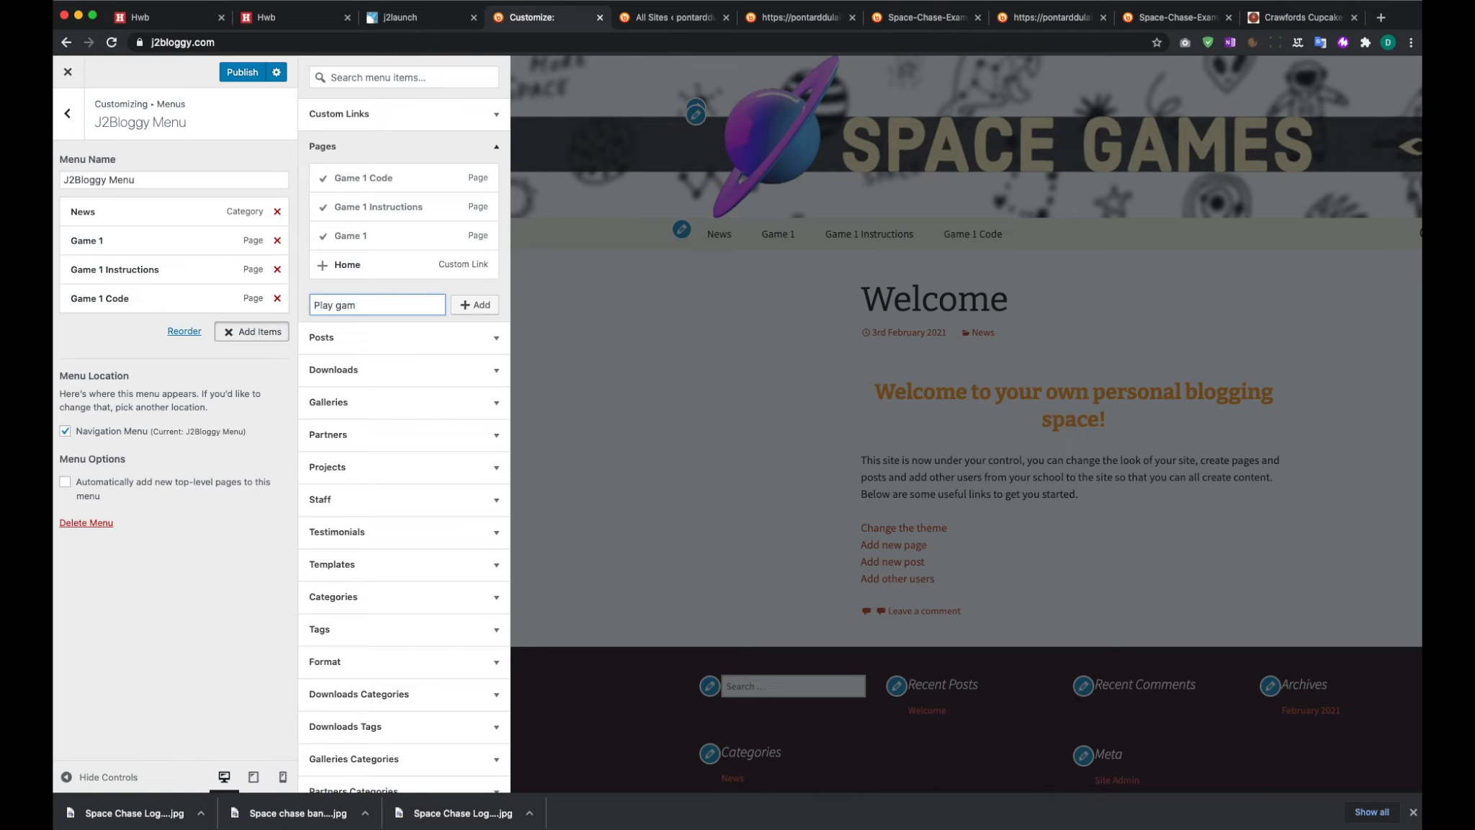
type("e 1Game 1")
key("Return")
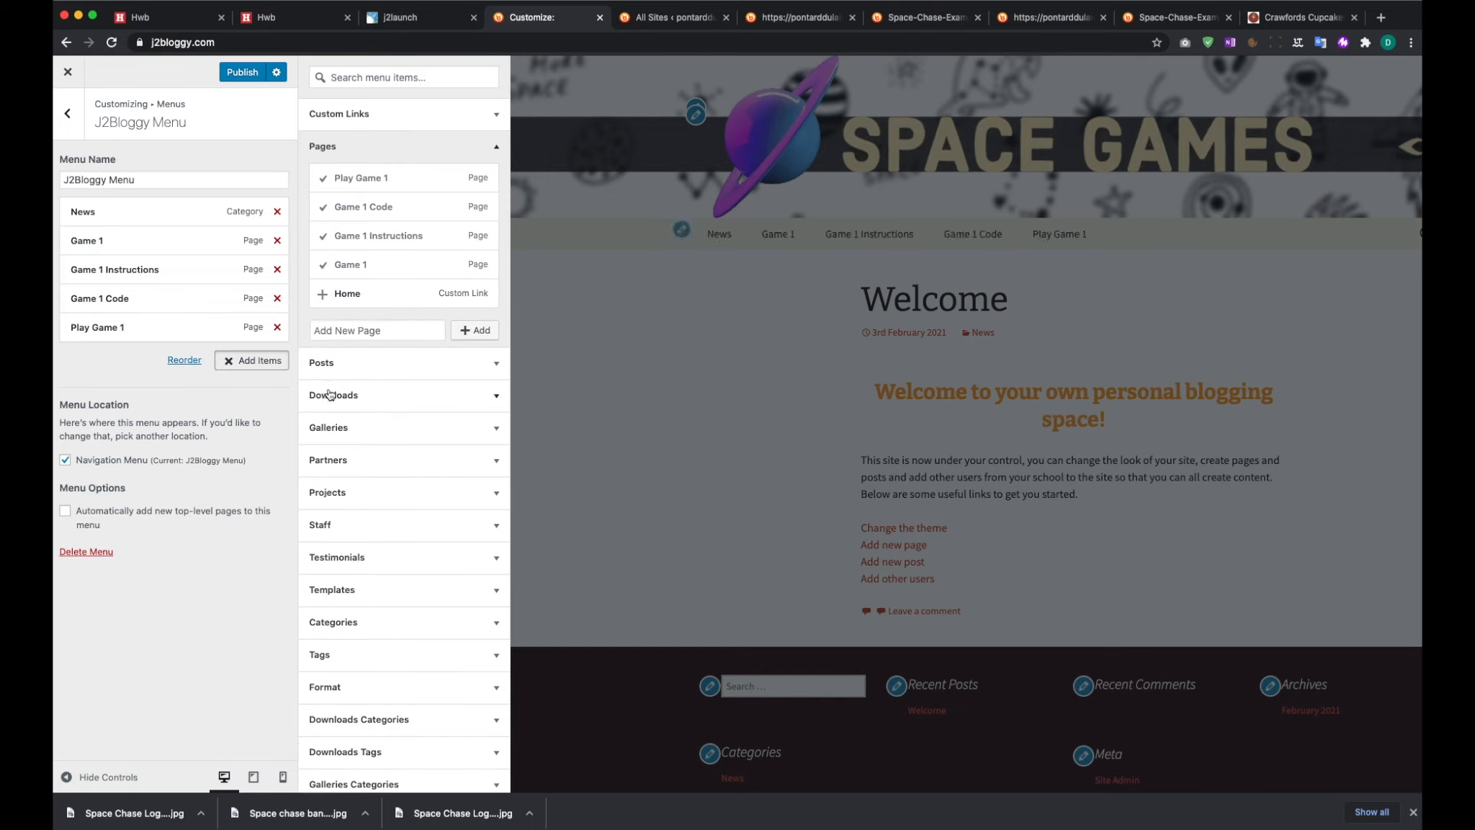
Add two new pages named Game 2 and Game 2 Instructions to the J2Bloggy Menu
left_click(363, 331)
type("Game 2")
key("Return")
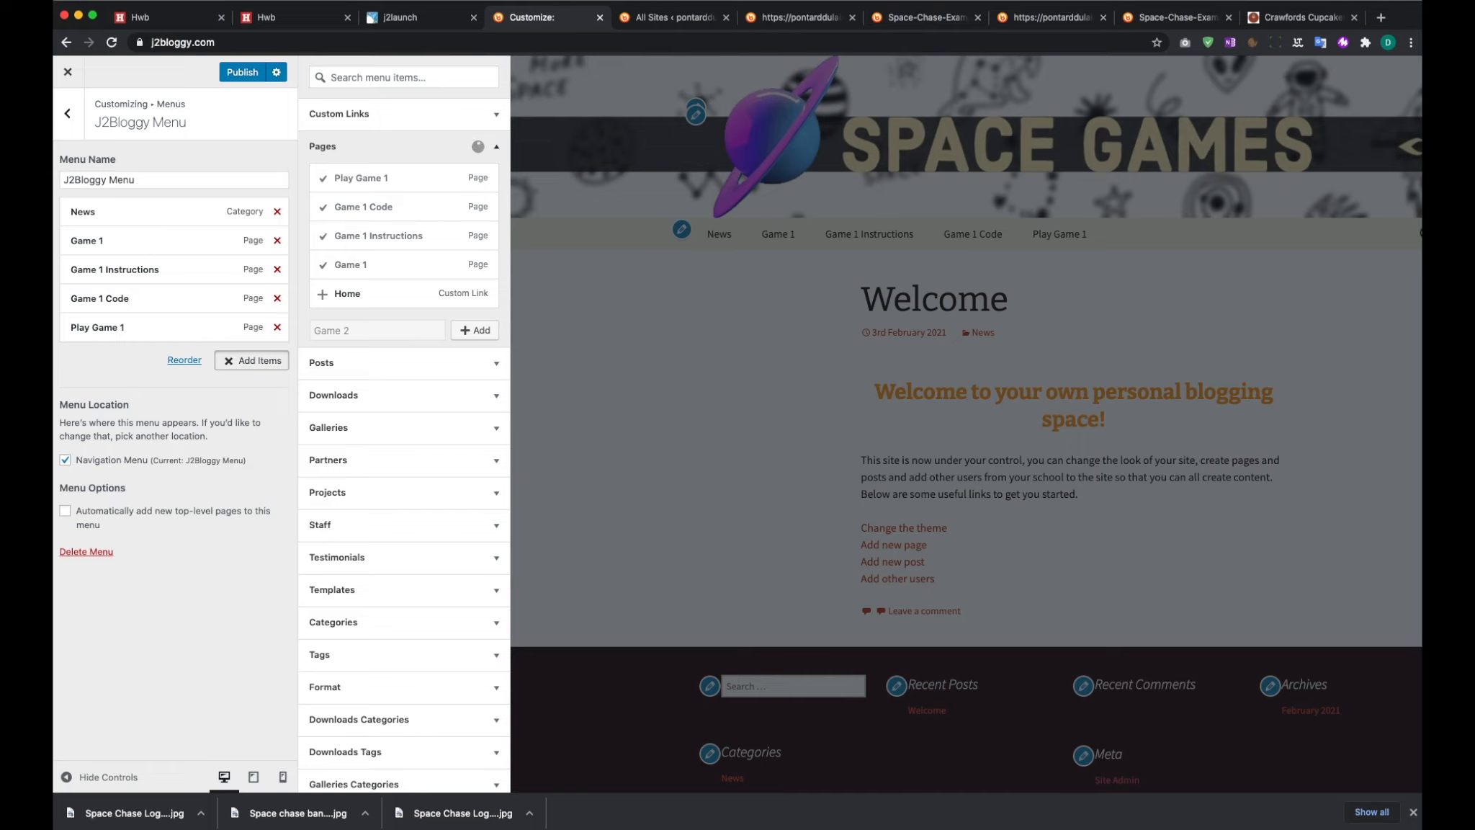
type("G")
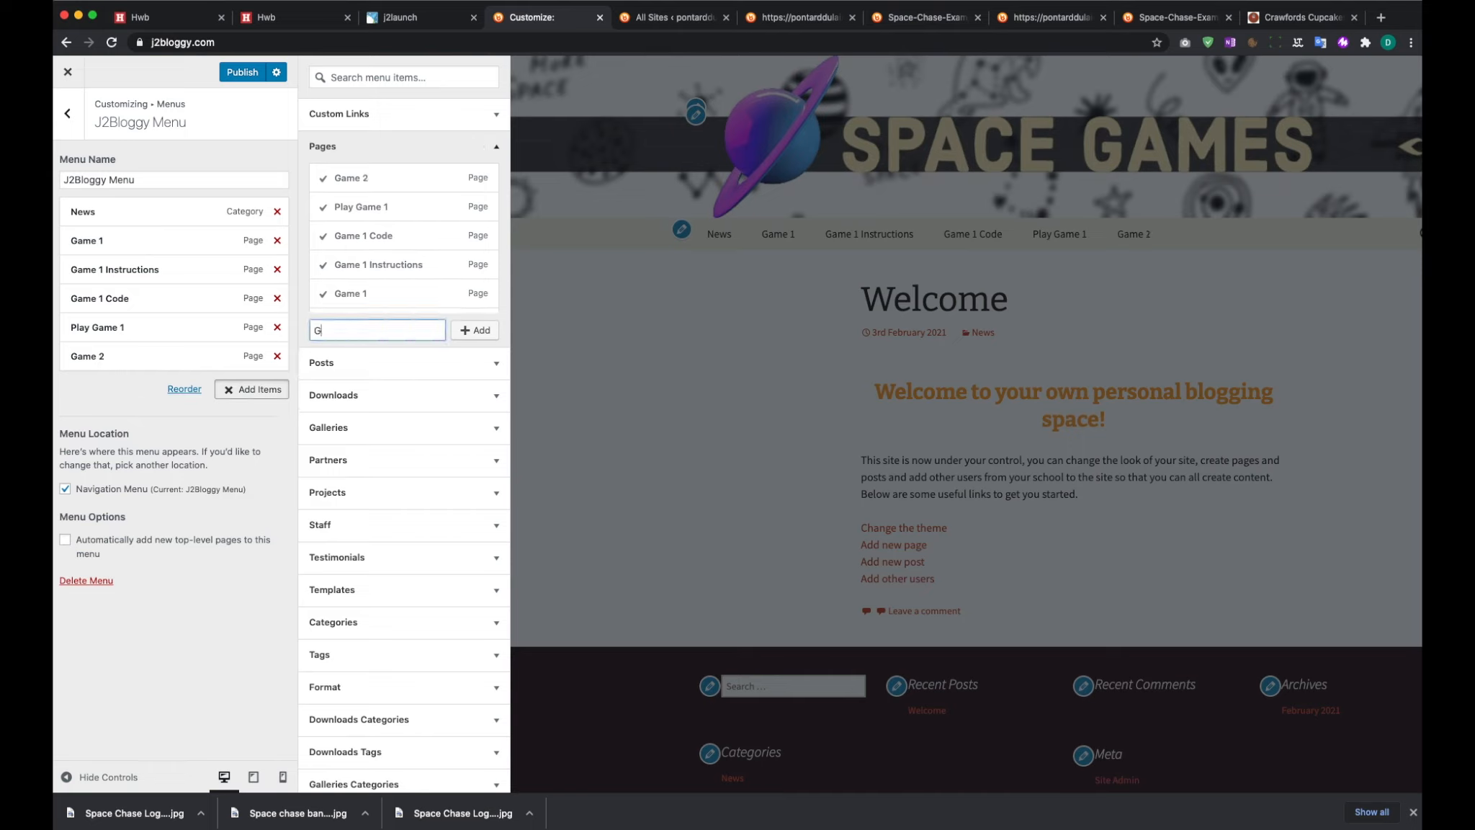
type("ame 2 Instructions")
key("Return")
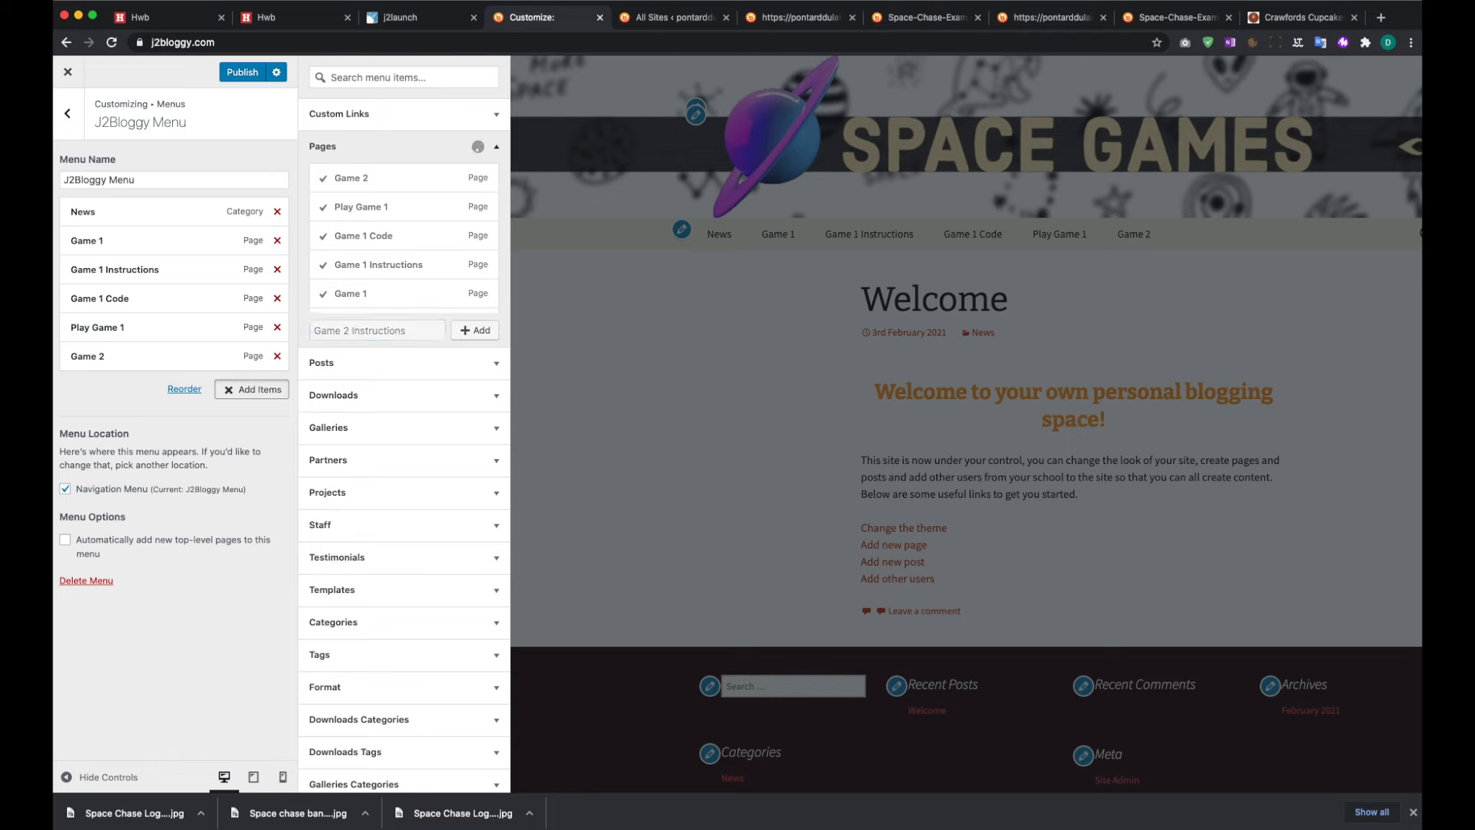
Add two new pages named Game 2 Code and Play Game 2 to the J2Bloggy Menu
type("Game ")
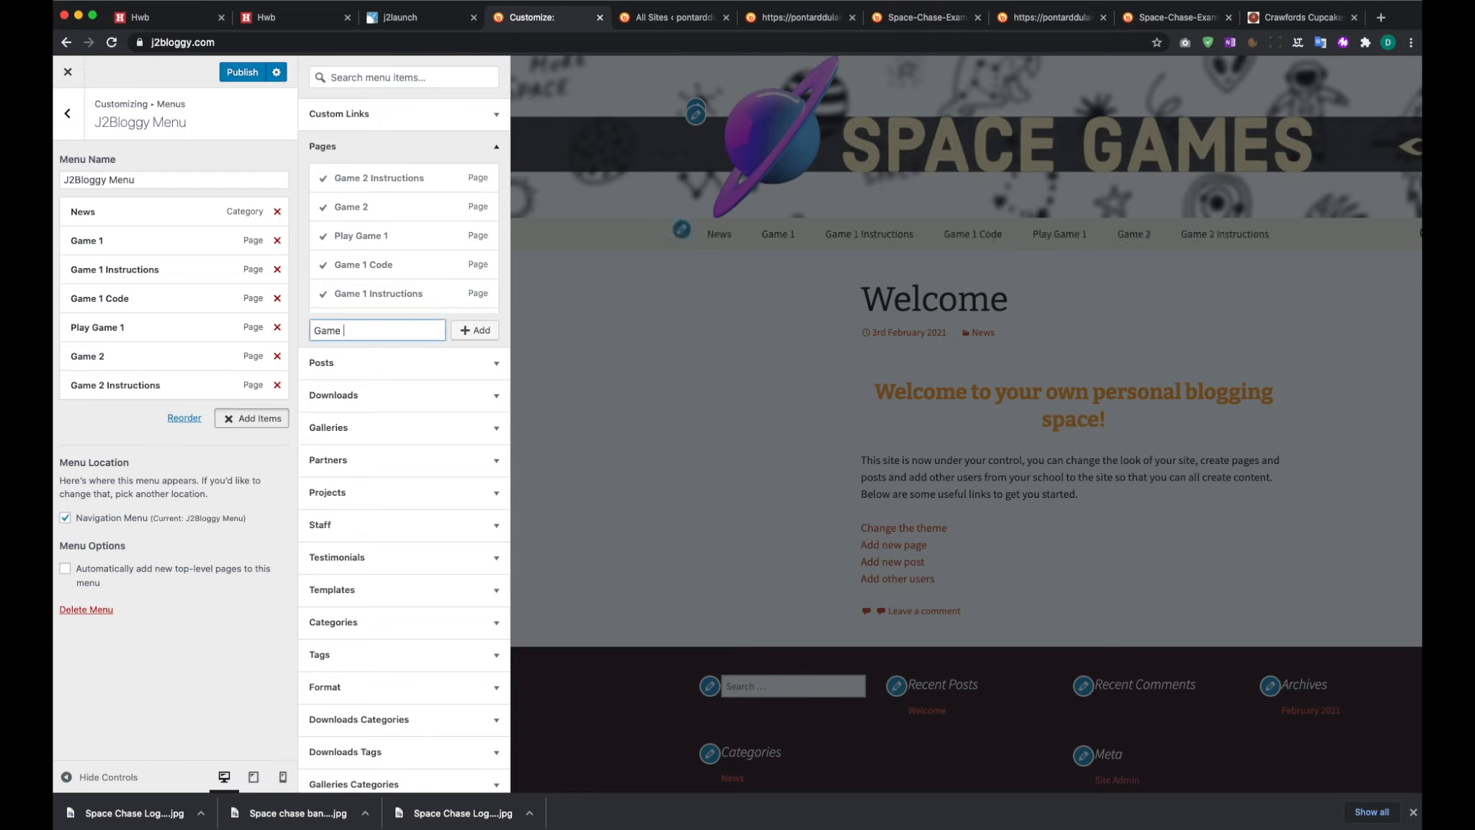
type("2 Code")
key("Return")
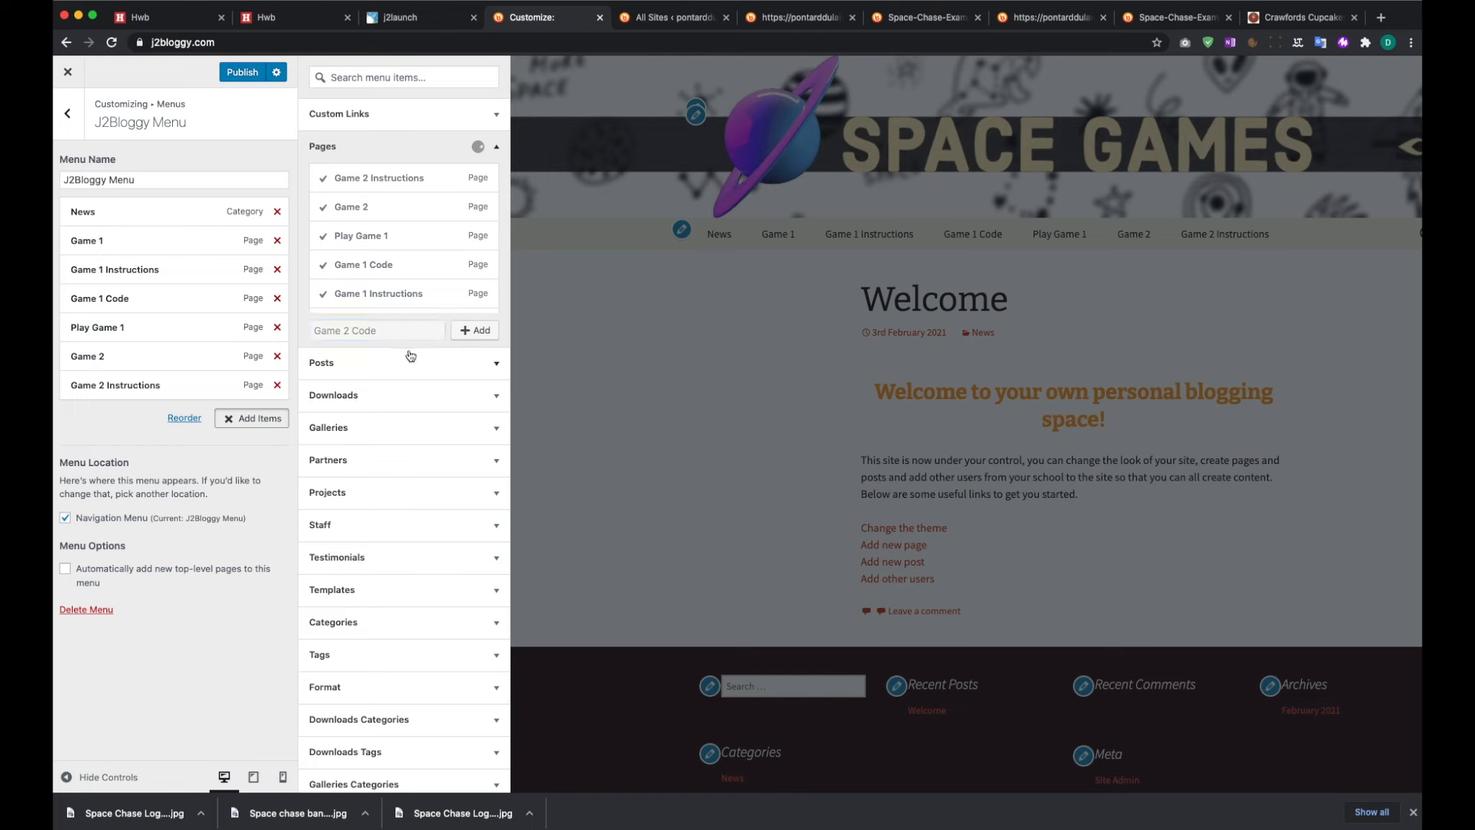
left_click(390, 332)
type("Pl")
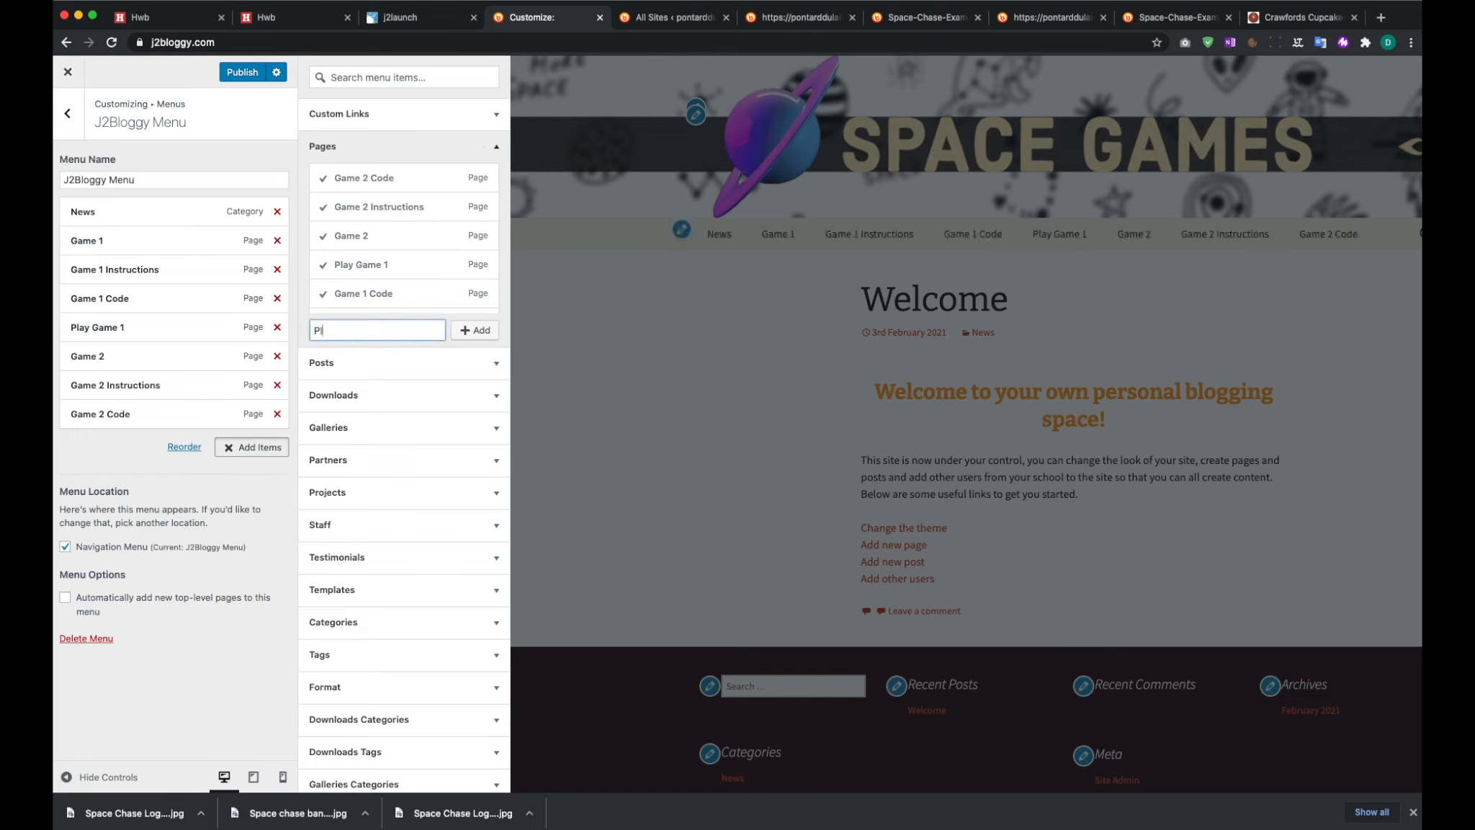
type("ay Game 2")
key("Return")
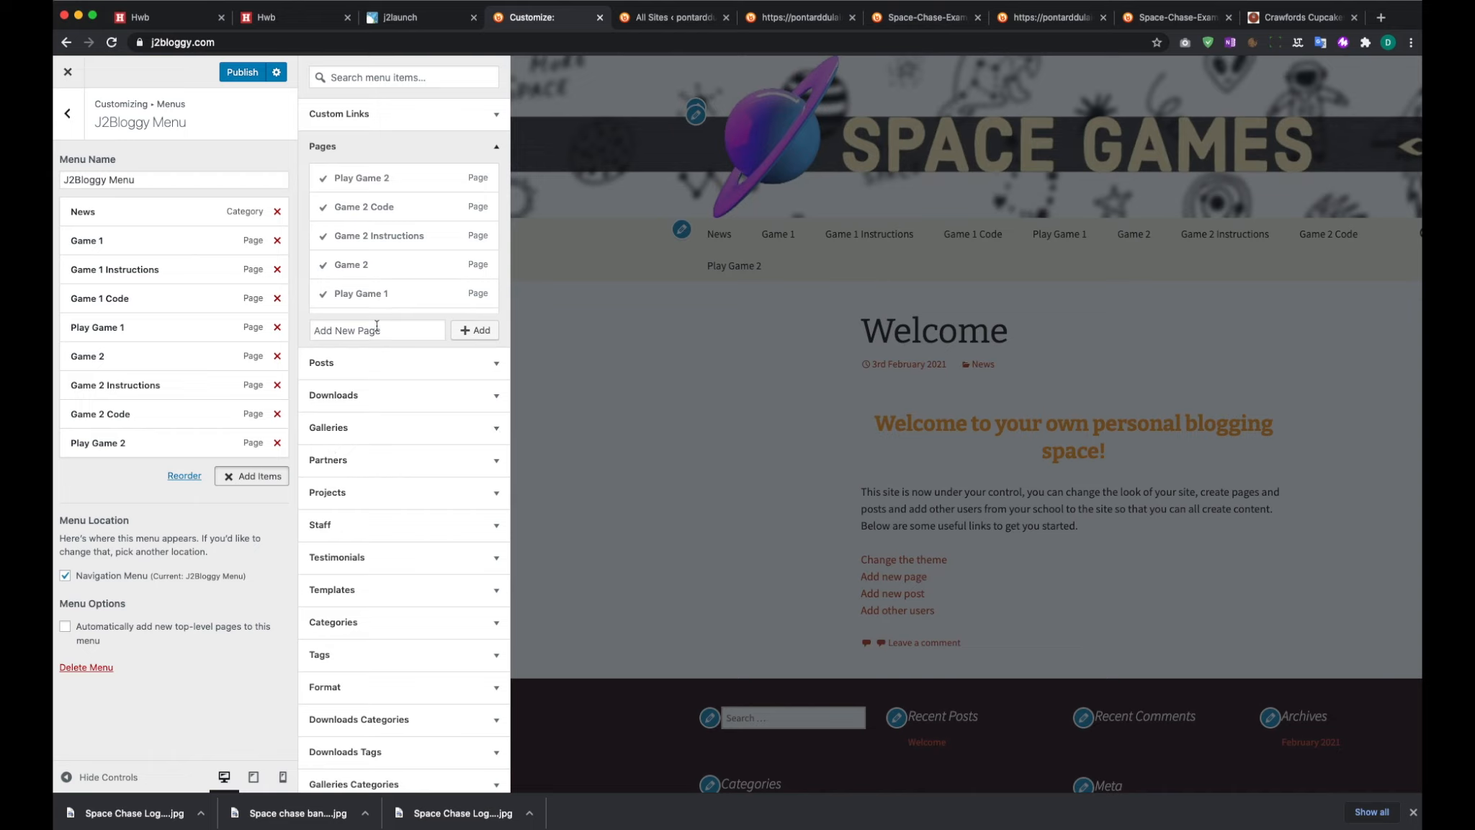
Nest each game's Instructions, Code and Play pages as sub-items under Game 1 and Game 2, and return to the main customisation options
scroll(382, 276, "down", 2)
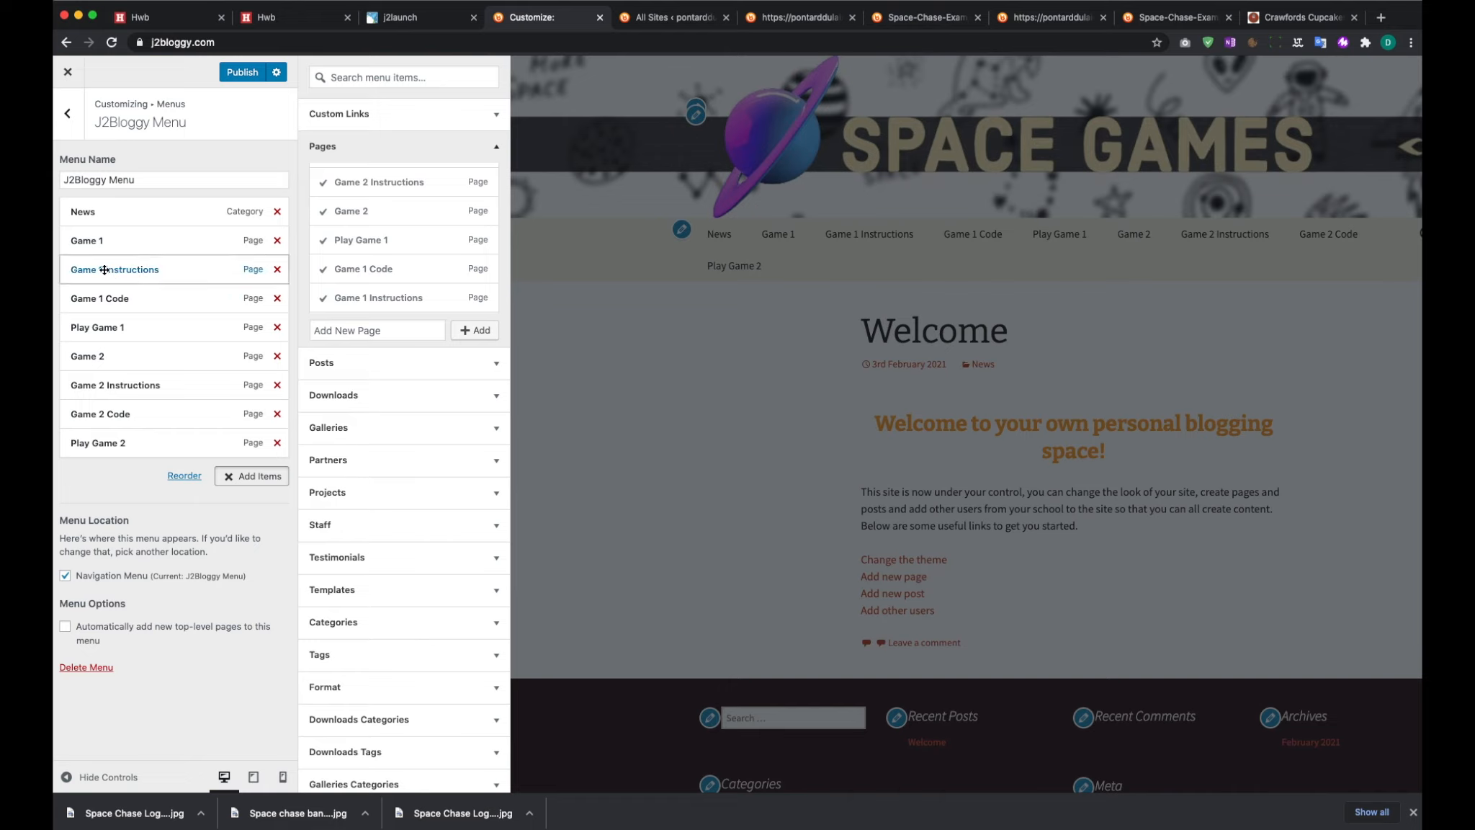
left_click_drag(97, 273, 112, 326)
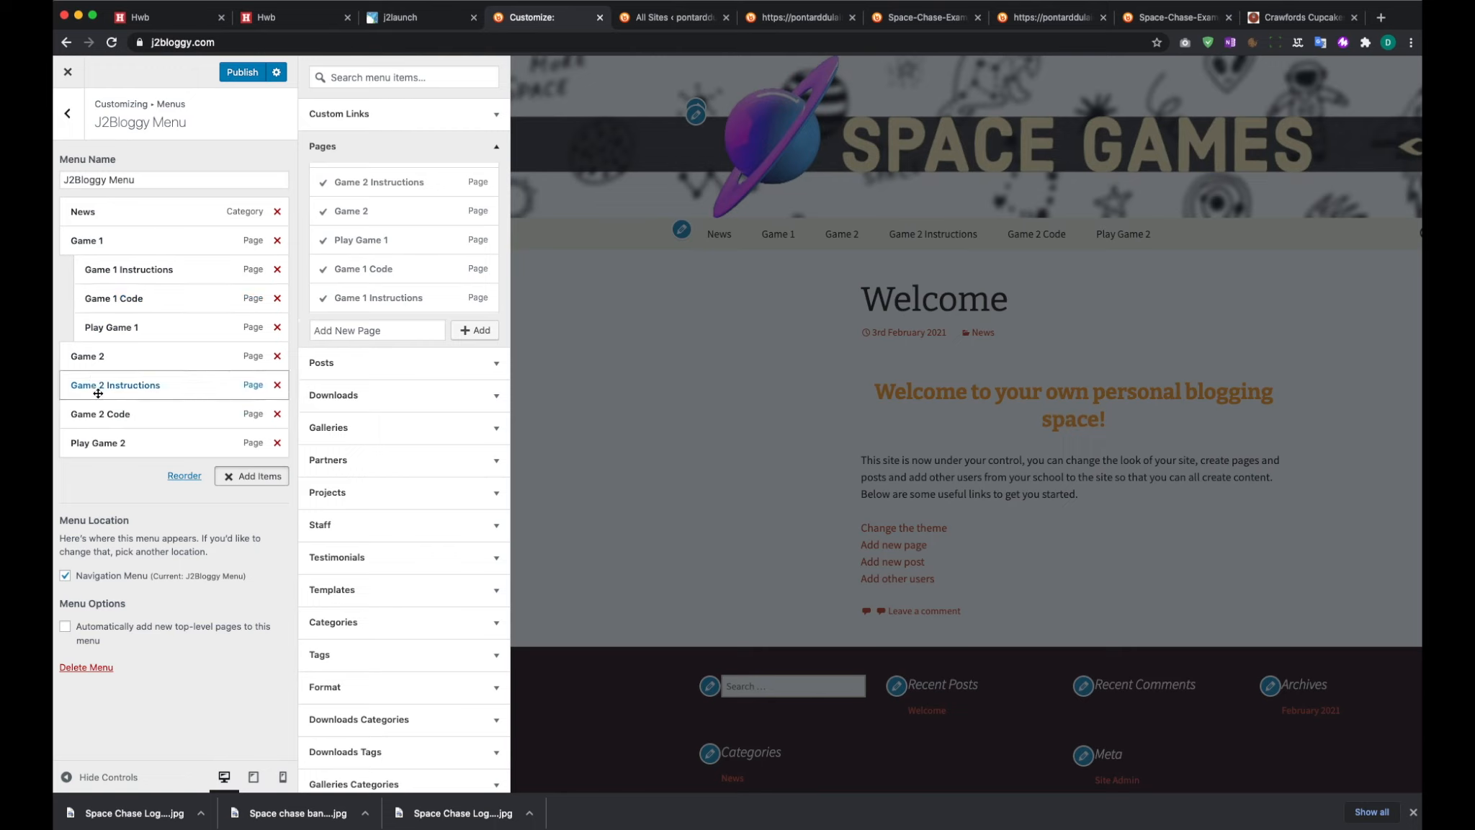
left_click_drag(98, 393, 110, 388)
left_click_drag(101, 415, 124, 442)
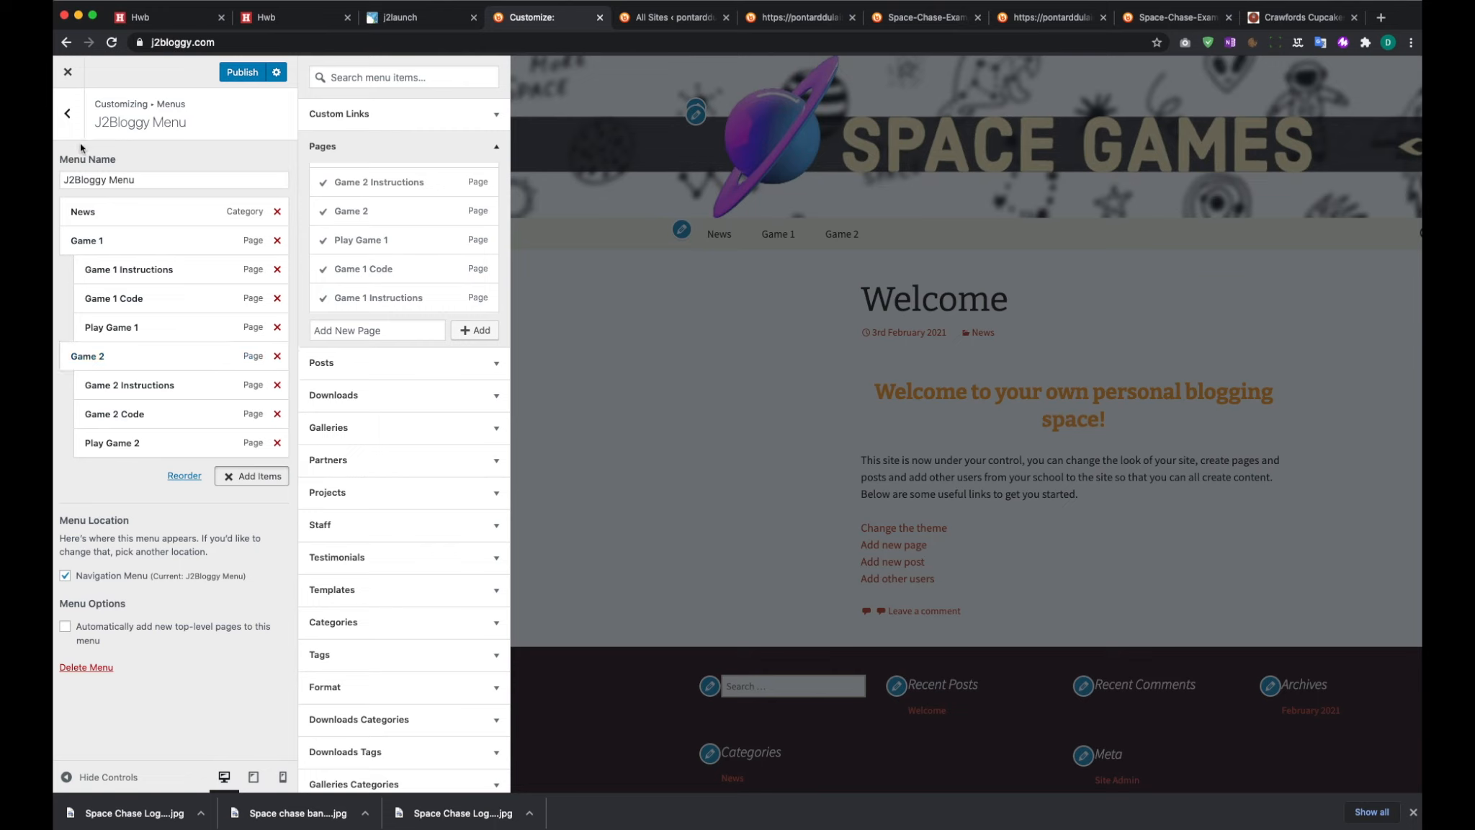
left_click(68, 115)
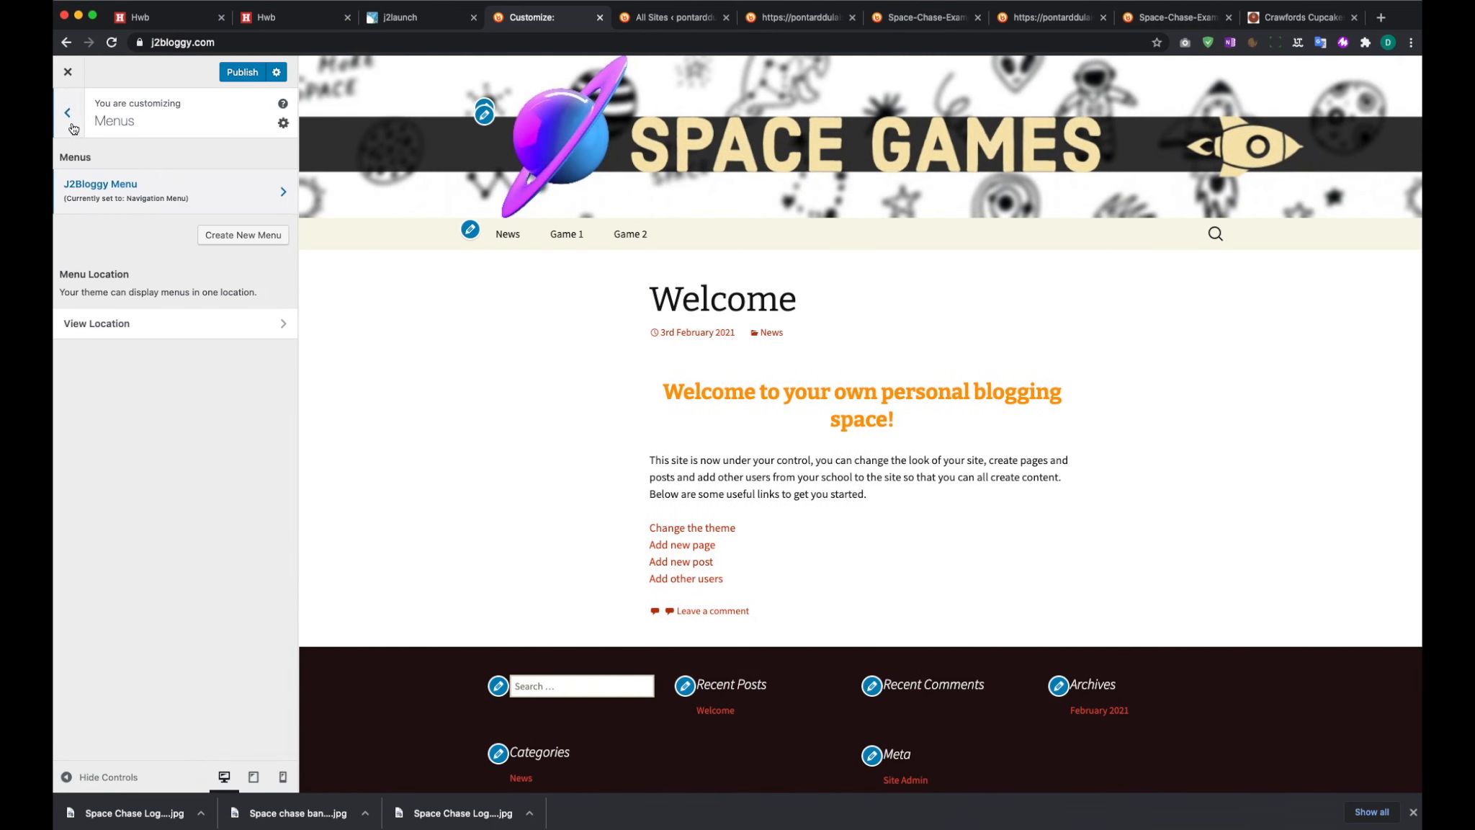
left_click(72, 128)
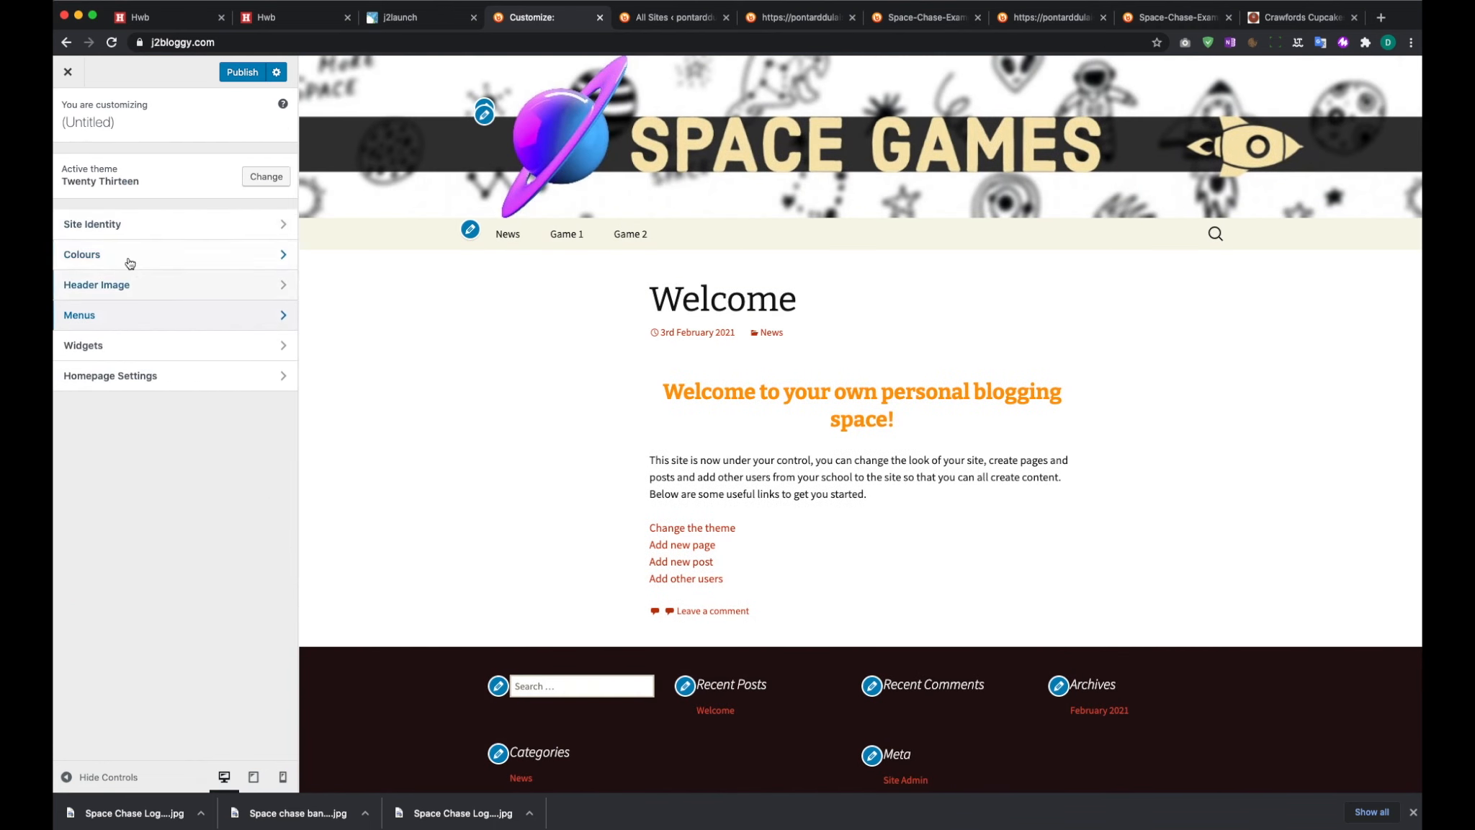
Review the J2Bloggy Menu items and addable pages, the widget areas and the homepage display settings
left_click(115, 316)
left_click(112, 195)
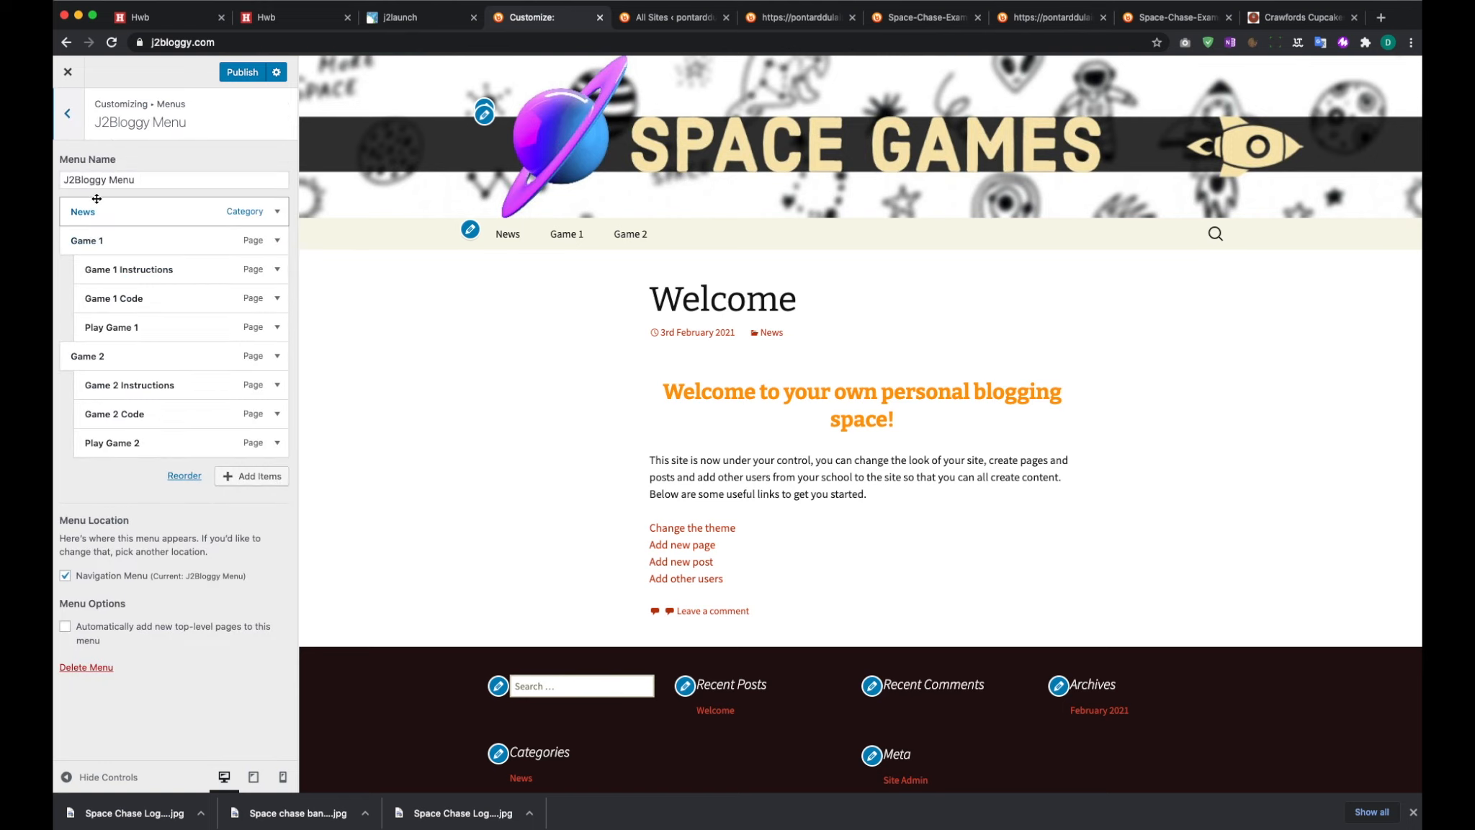
left_click(239, 480)
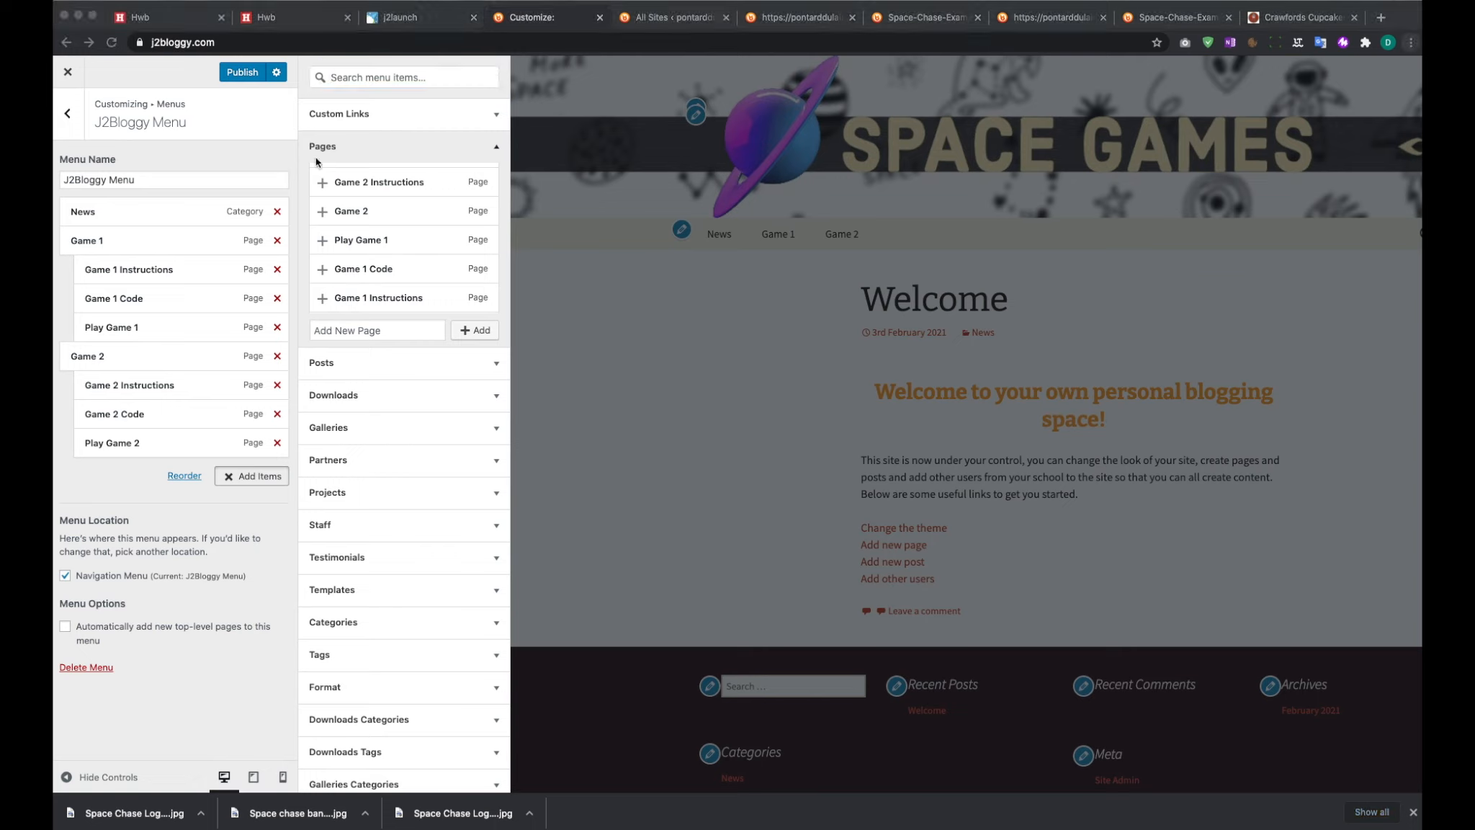
left_click(69, 110)
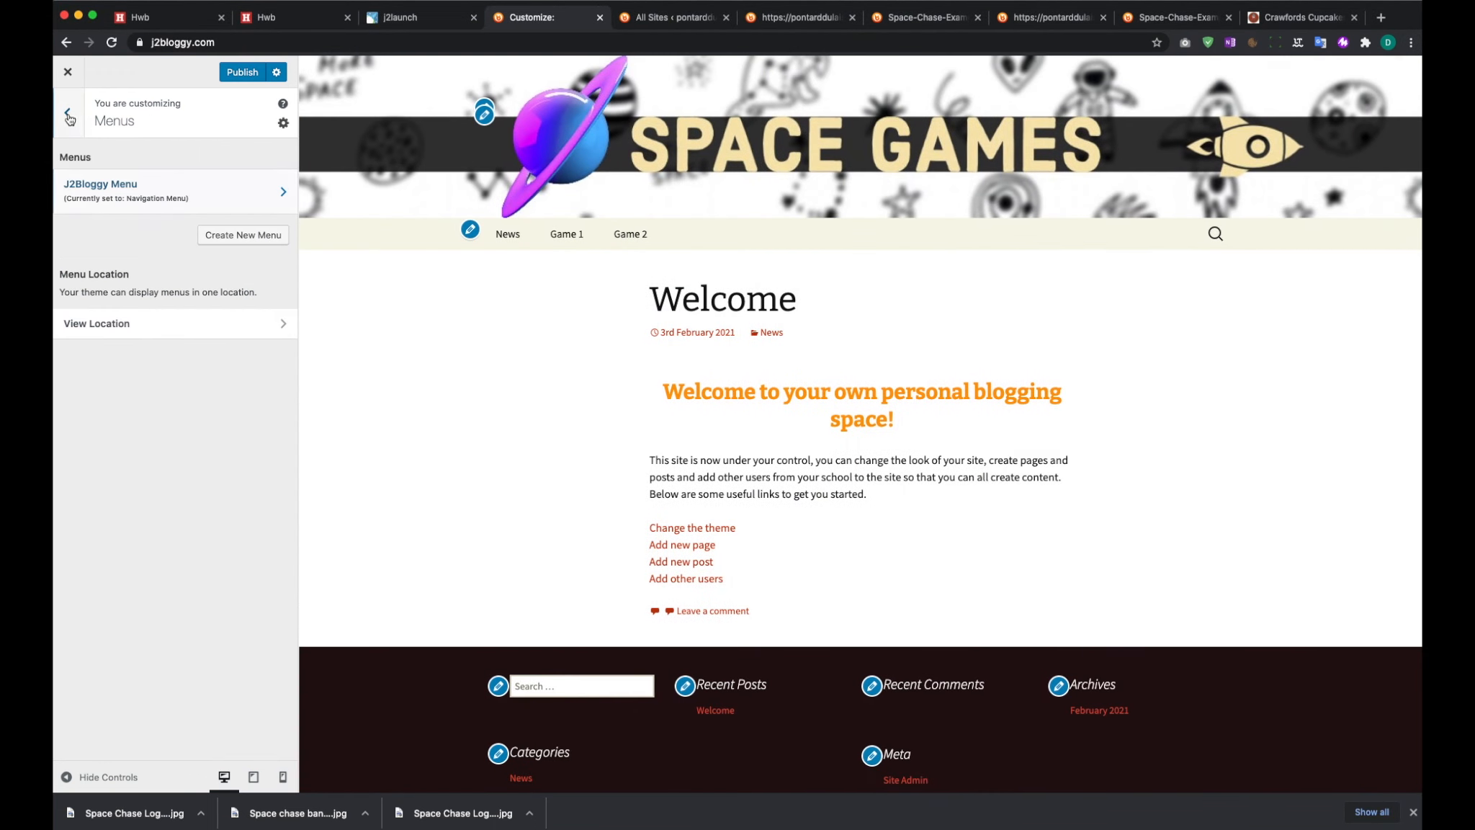
left_click(70, 115)
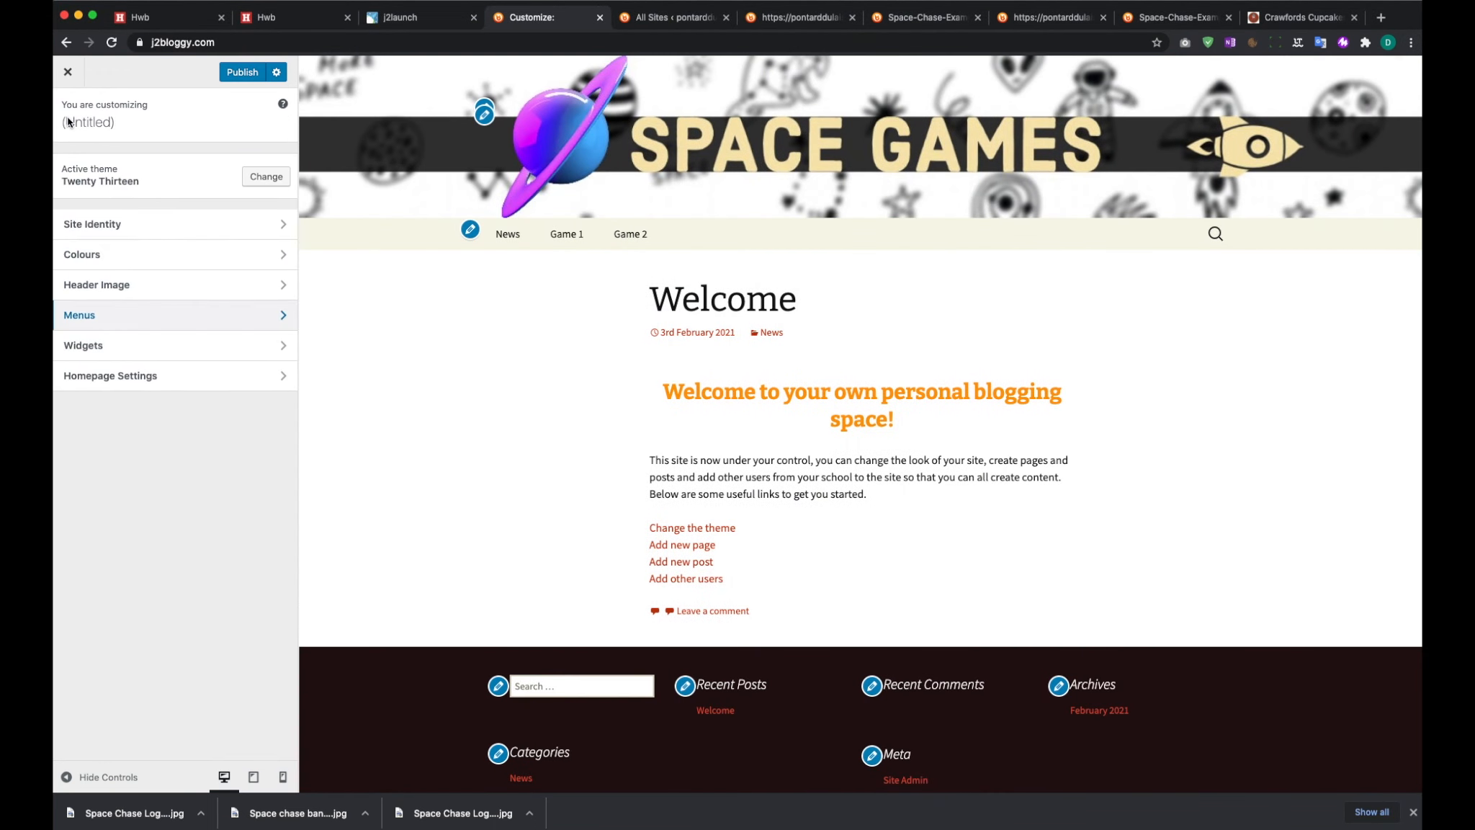
left_click(129, 353)
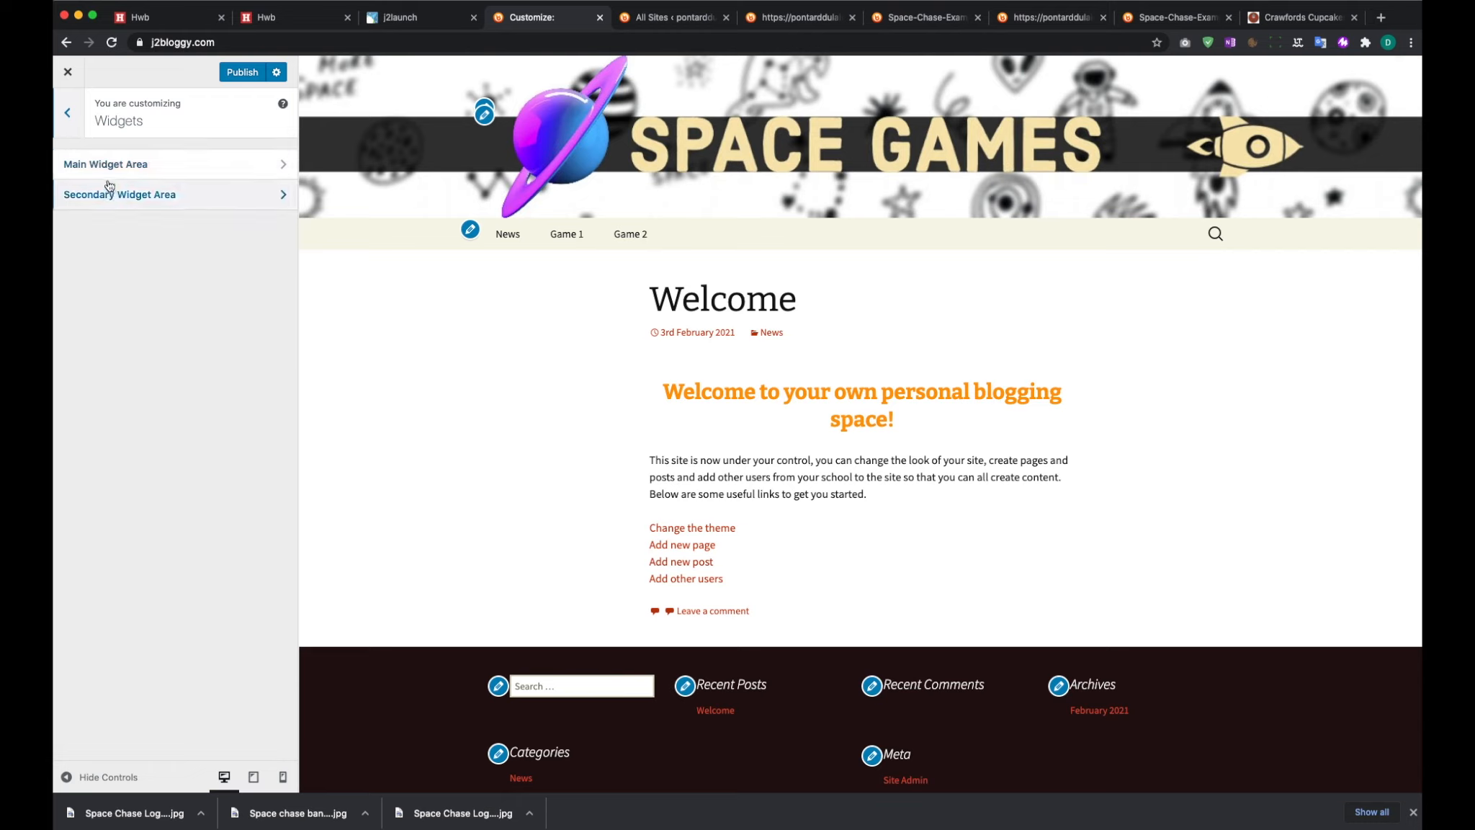
left_click(76, 130)
left_click(130, 379)
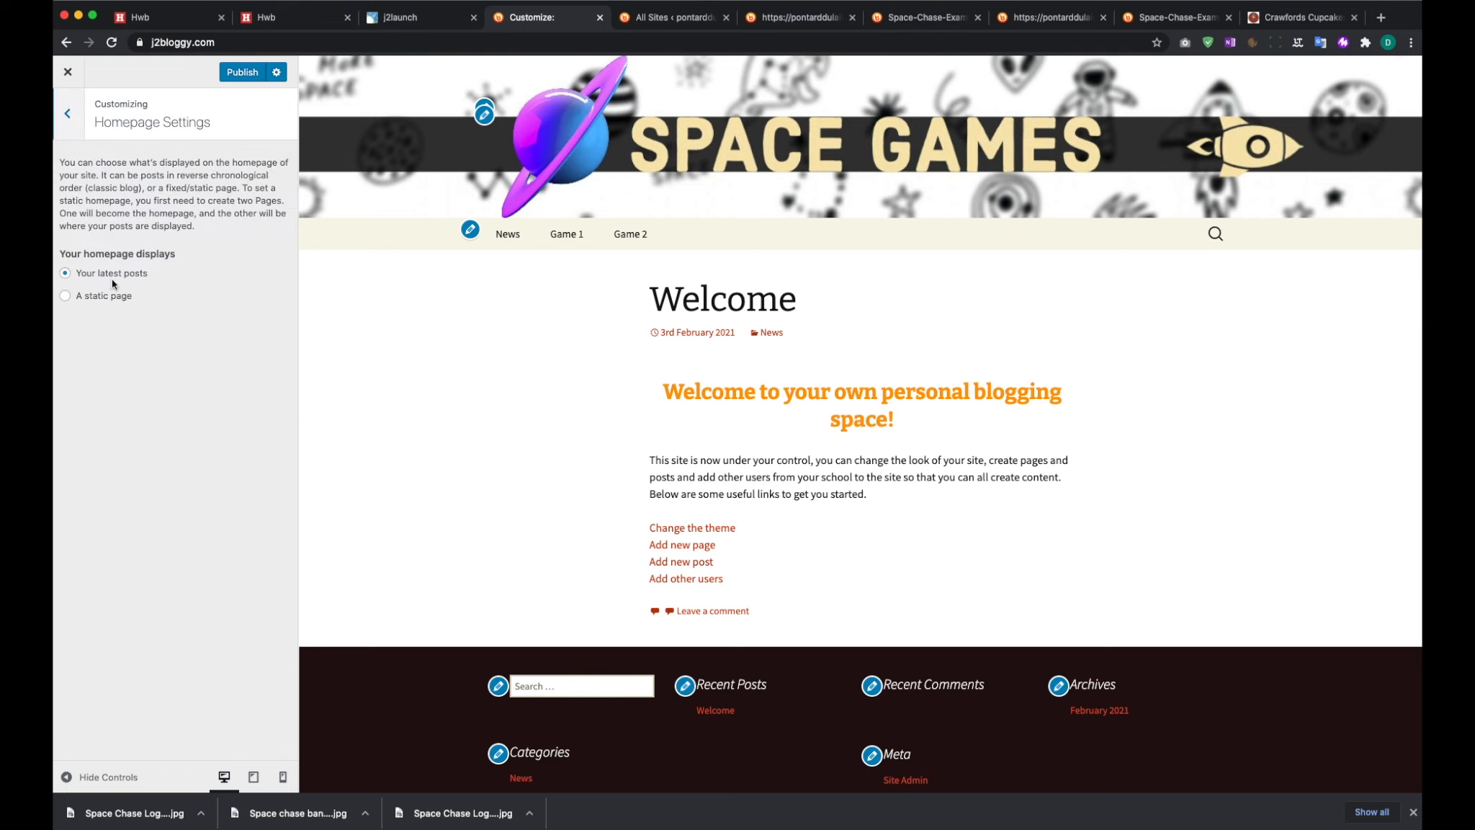
left_click(65, 116)
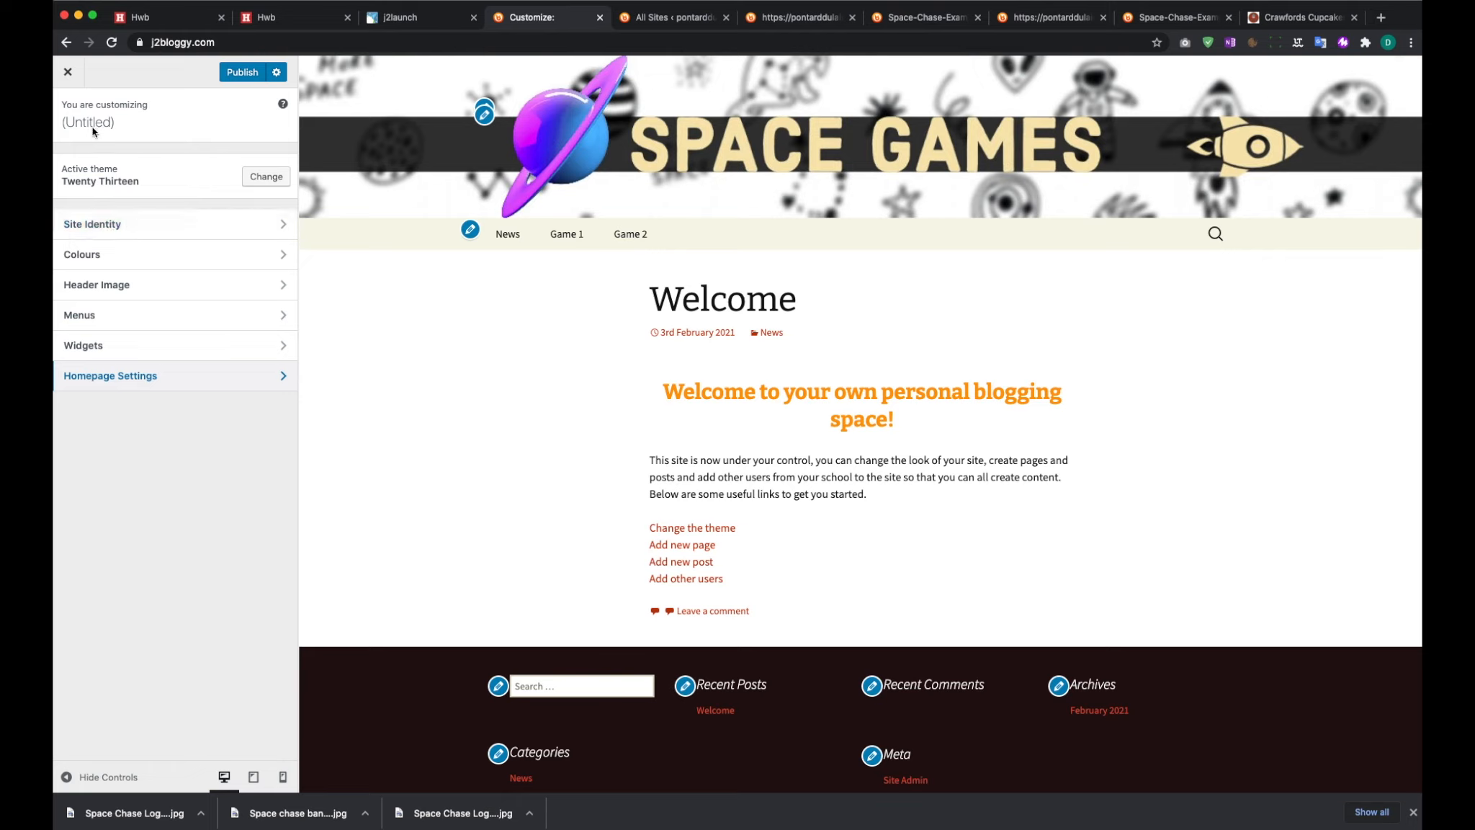
Try "Space Chase" as the site title in the site identity settings and clear the title again
left_click(105, 236)
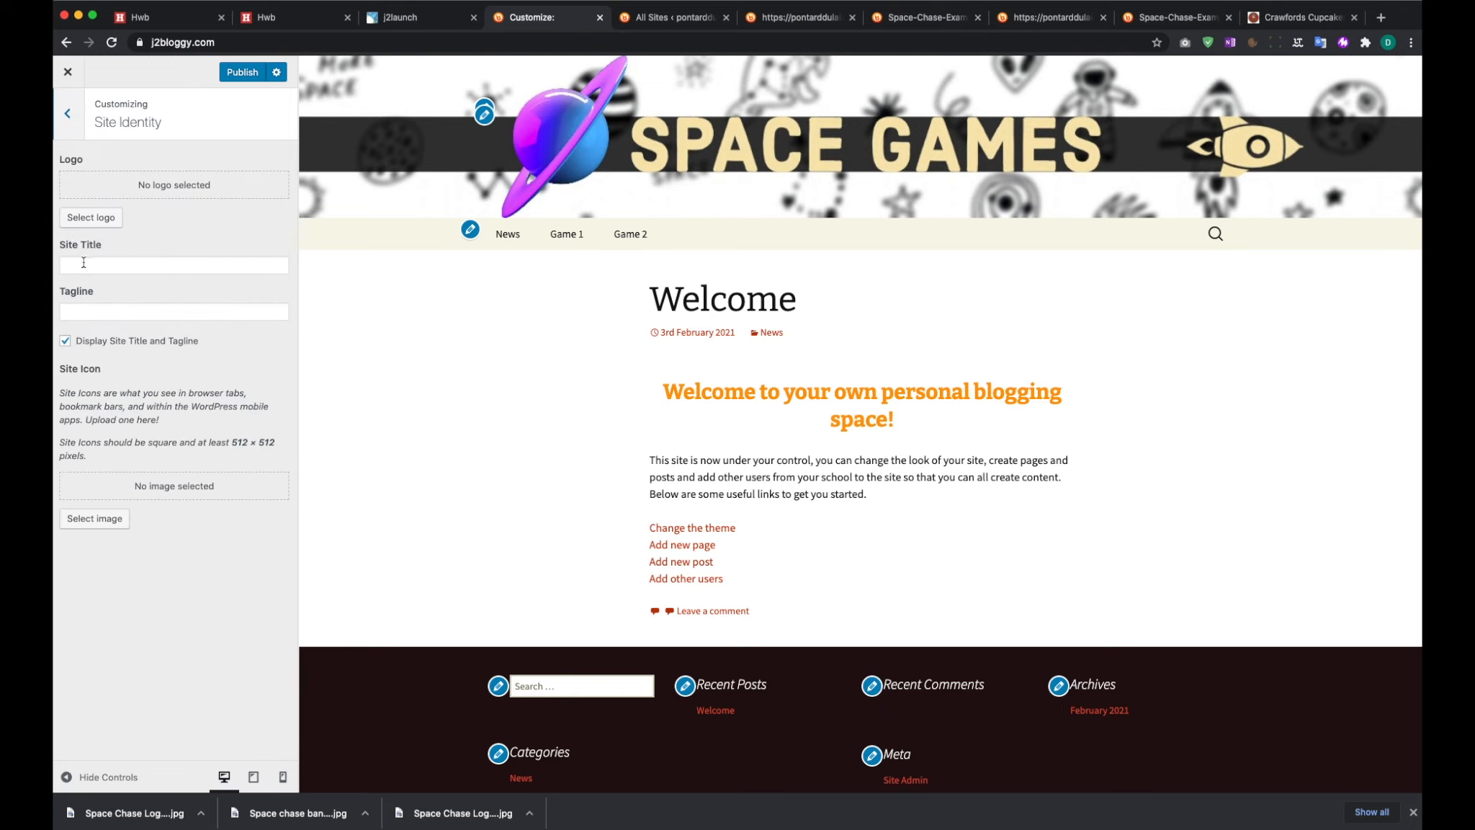
left_click(98, 263)
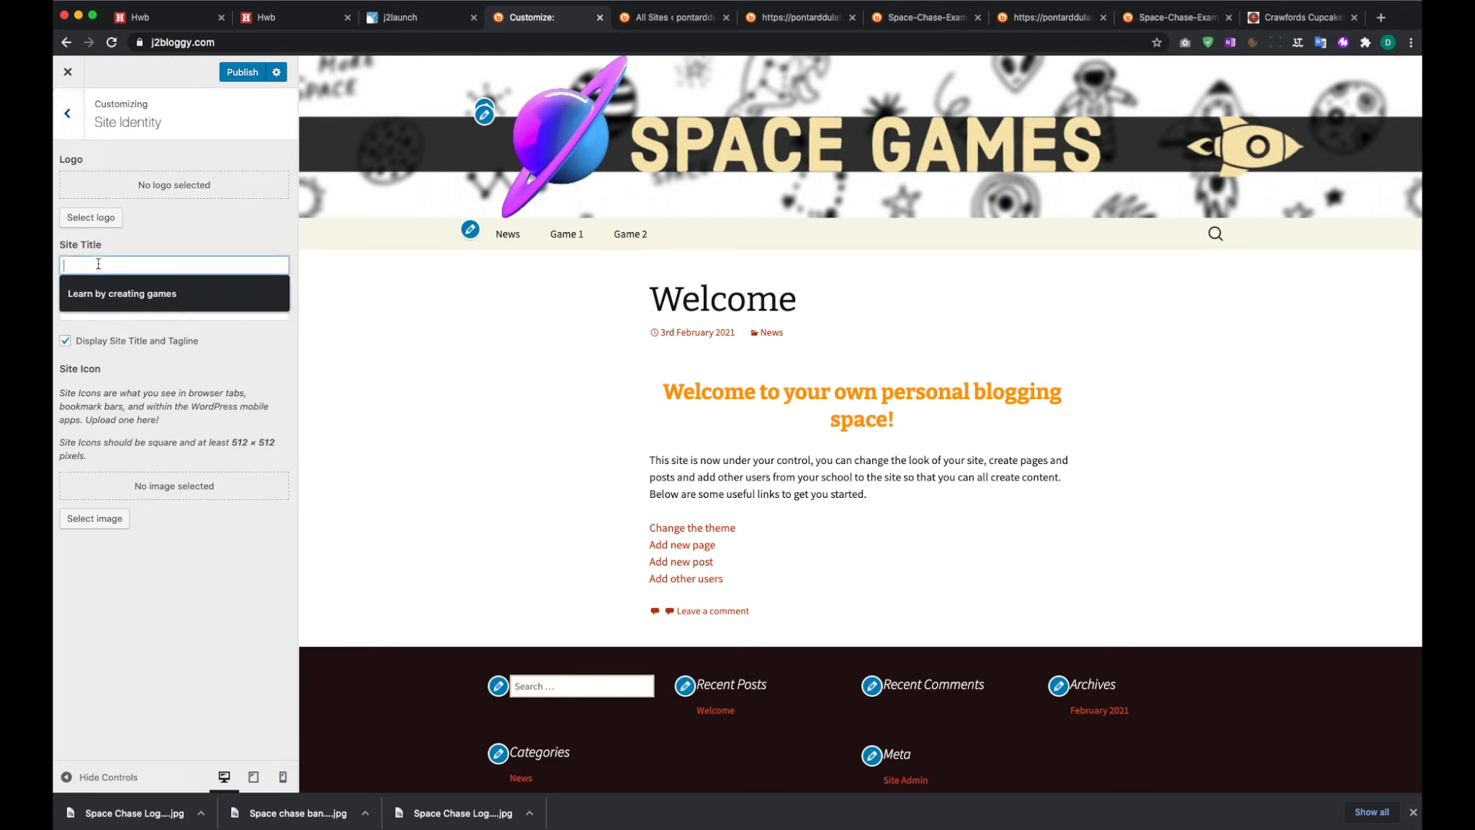
left_click(146, 249)
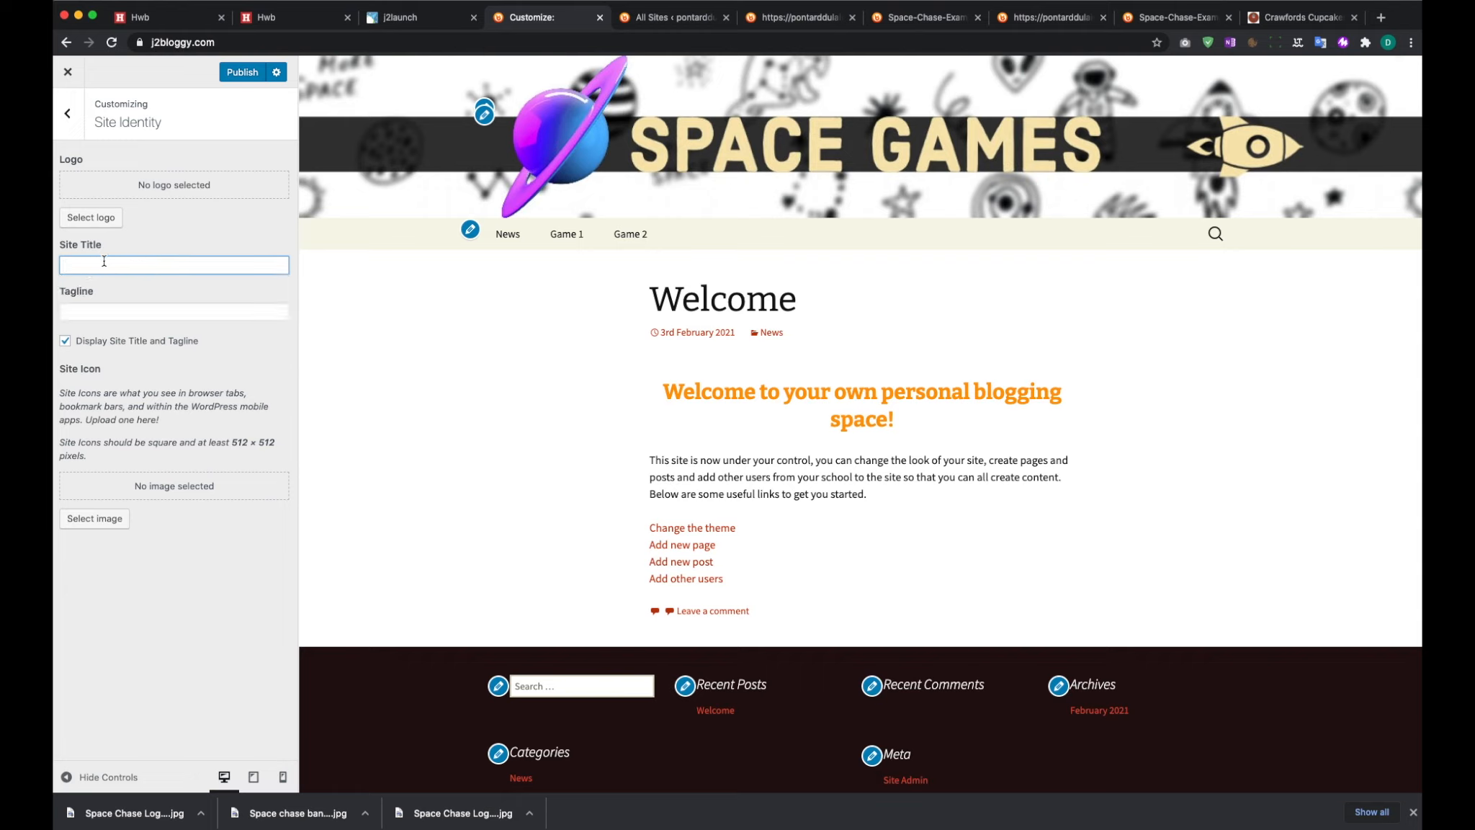
type("Space Chase")
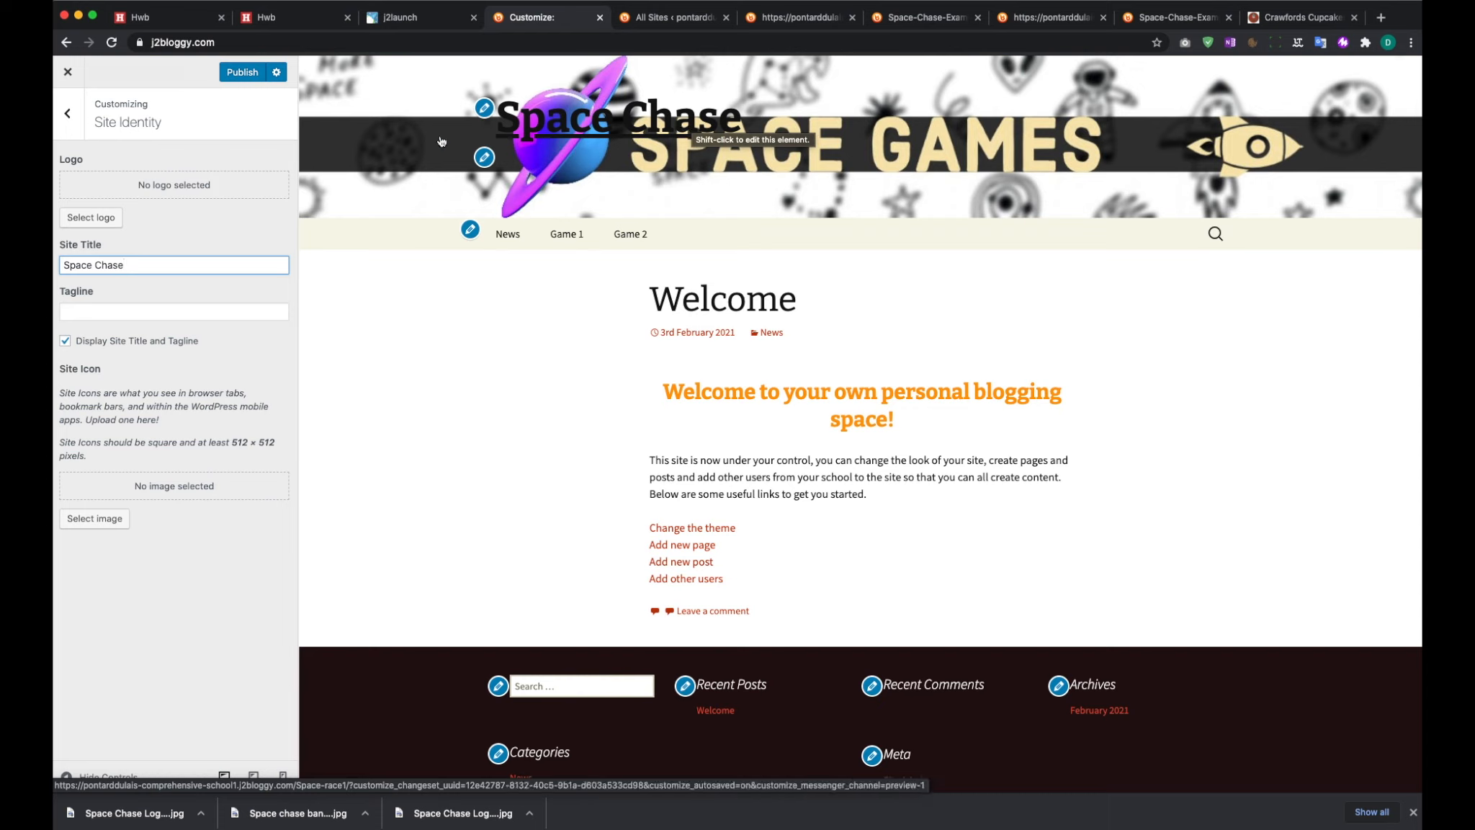
left_click_drag(134, 264, 64, 264)
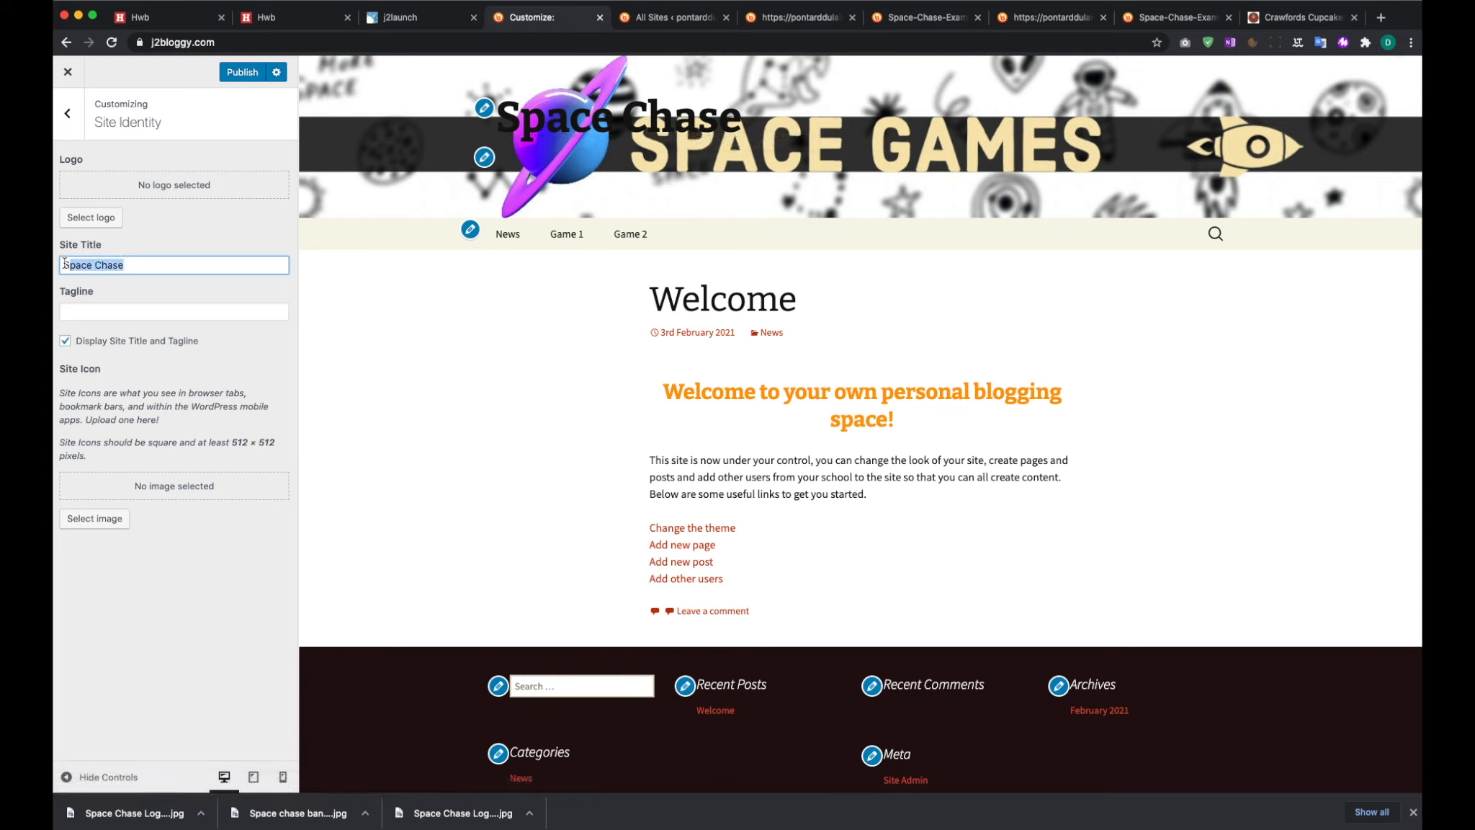
key("BackSpace")
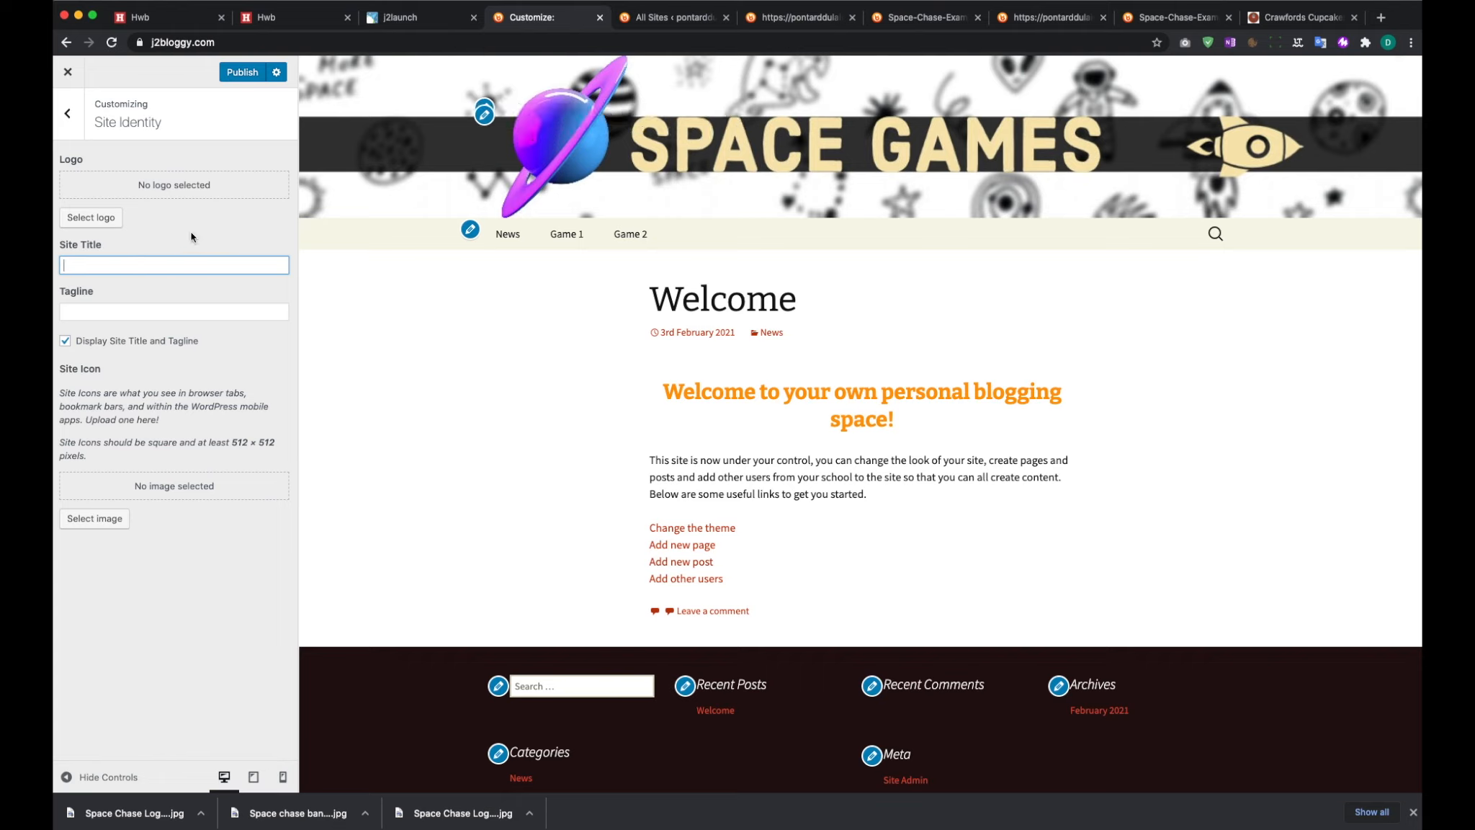
Publish the site customisation and close the customiser to return to the live site
left_click(244, 72)
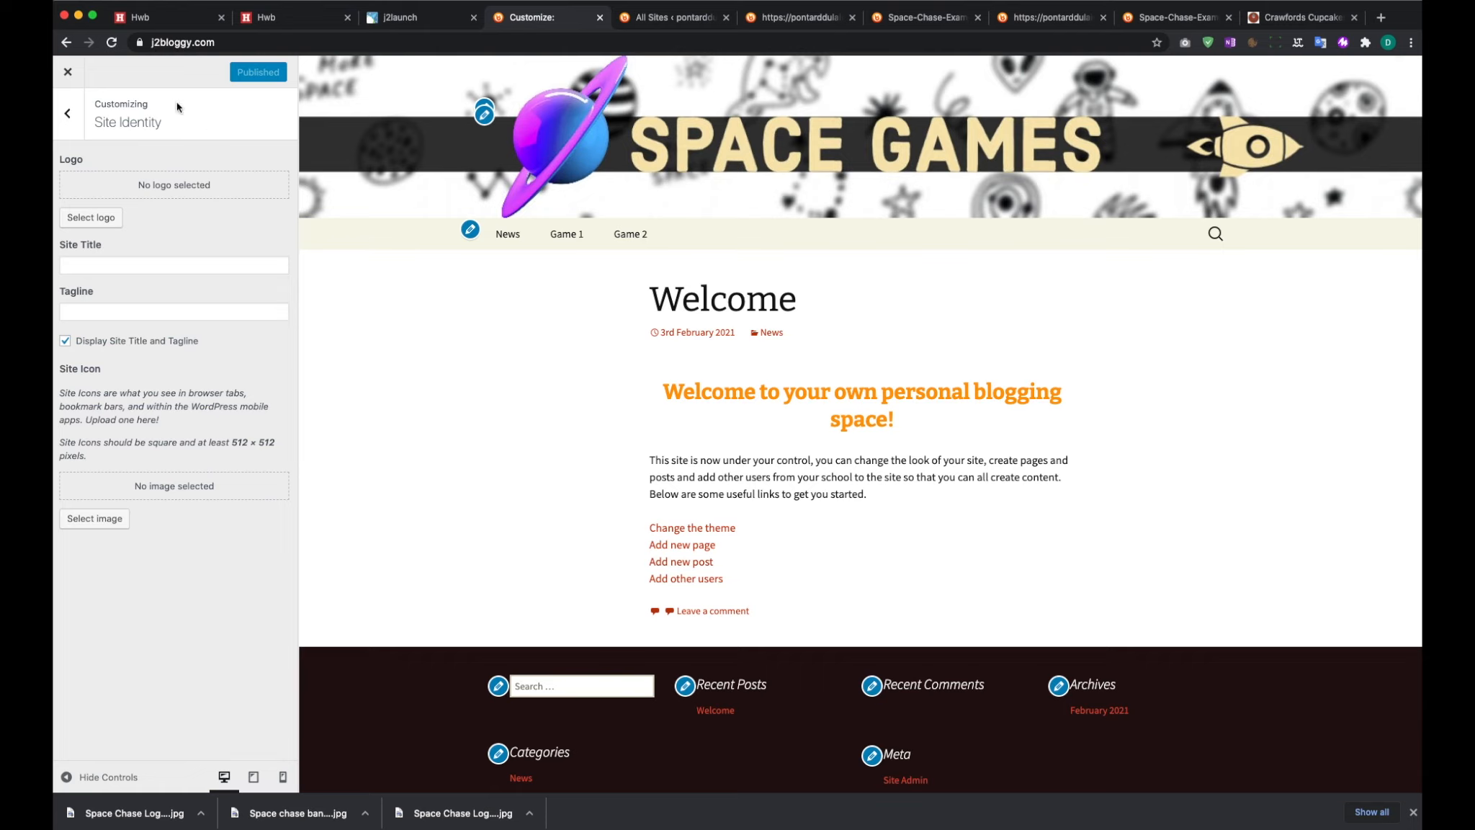
left_click(72, 73)
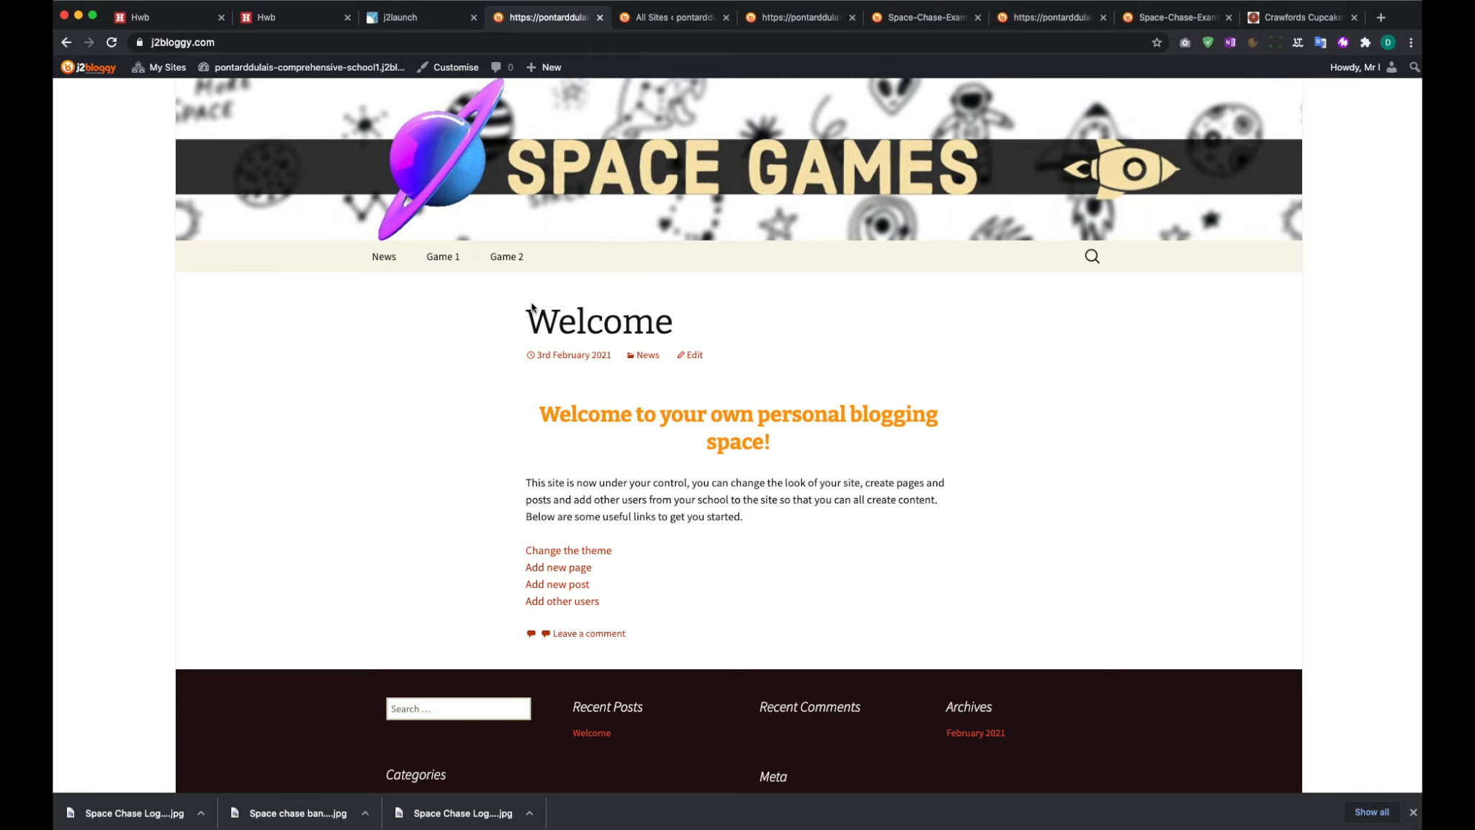
Check the live site's Game 1 and Game 2 submenus, the Play Game 1 page, the News page and the customiser's published state
mouse_move(426, 271)
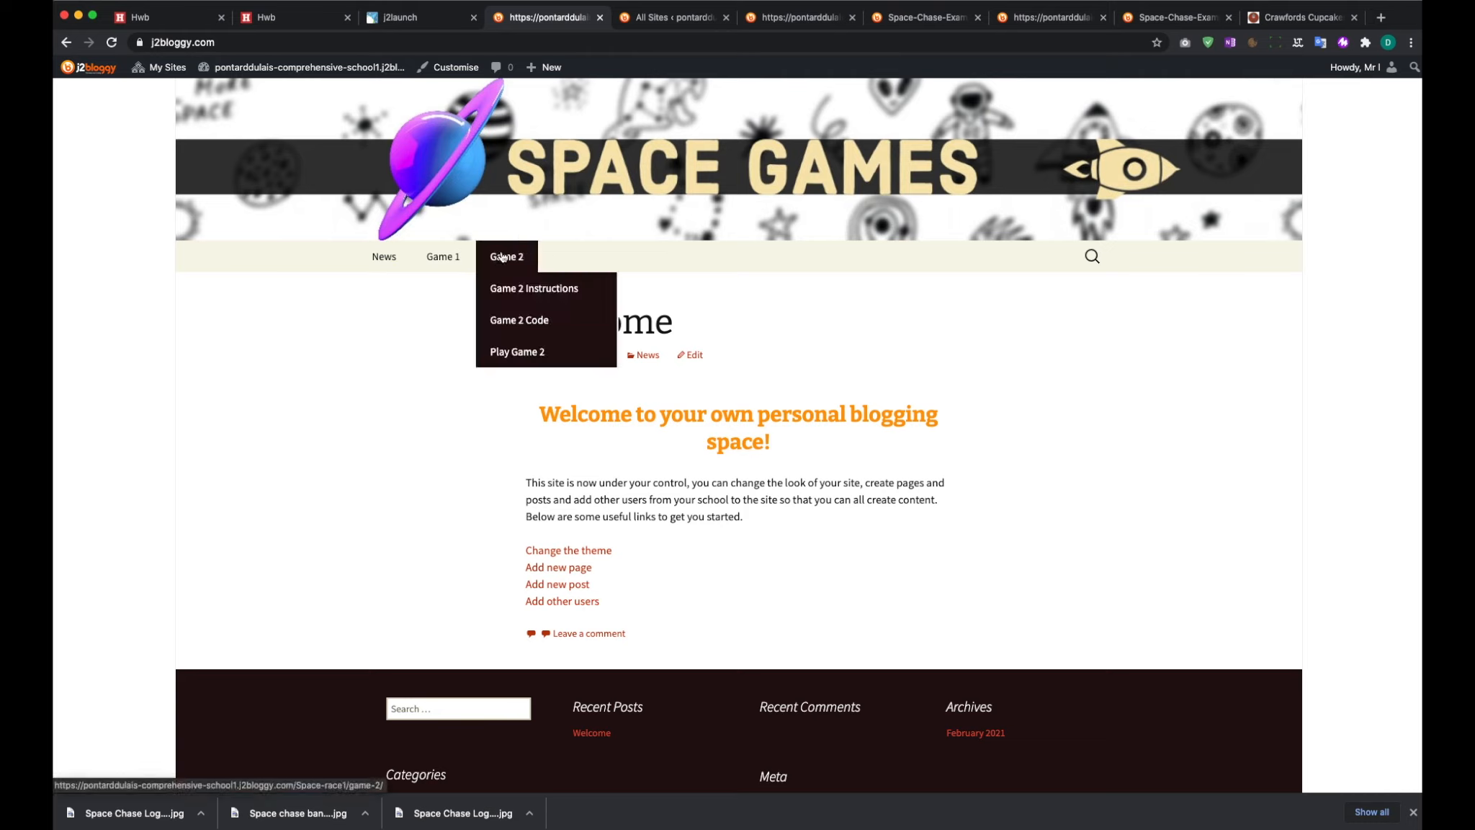
mouse_move(504, 254)
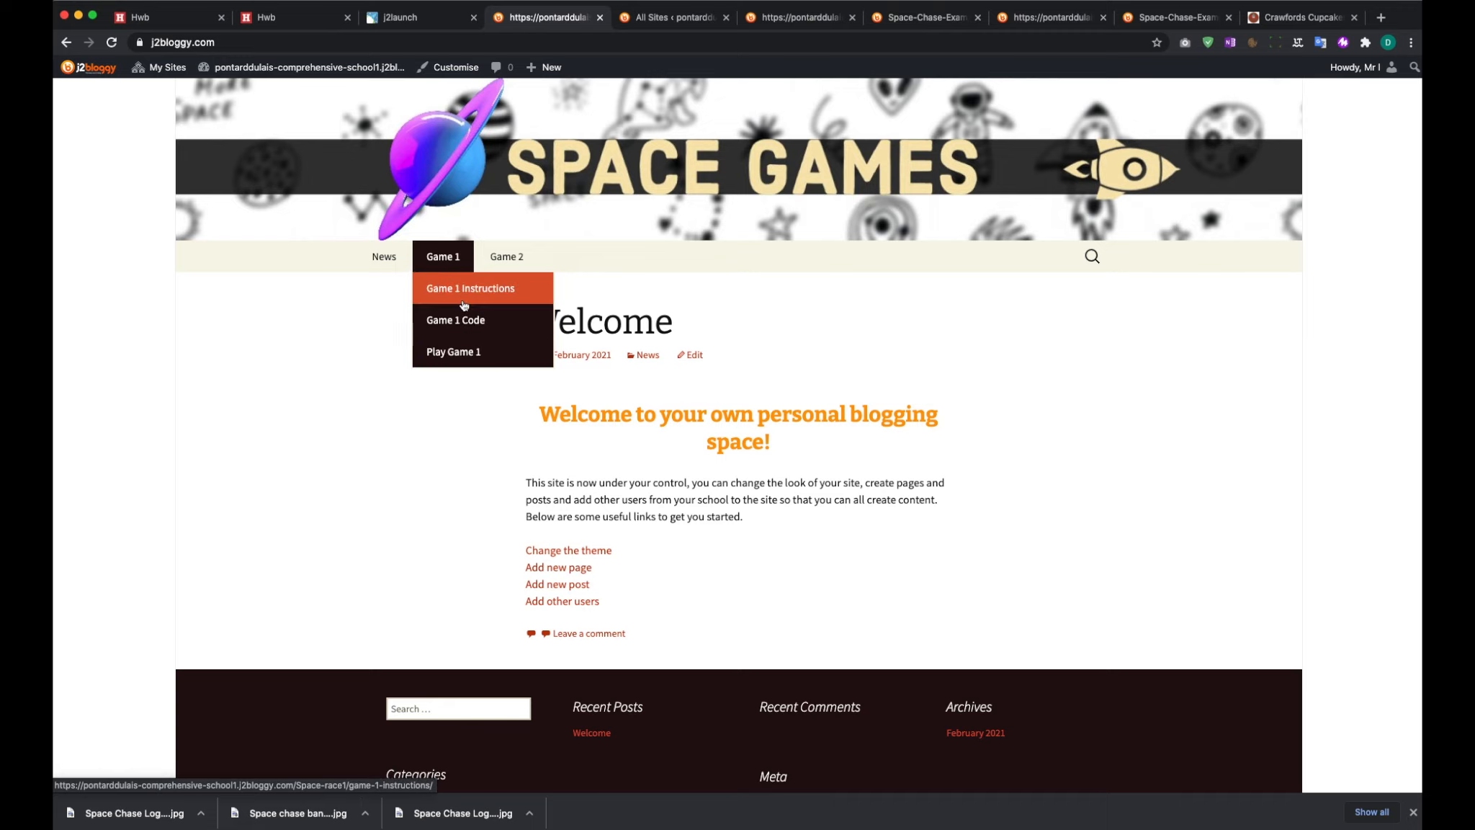
left_click(464, 352)
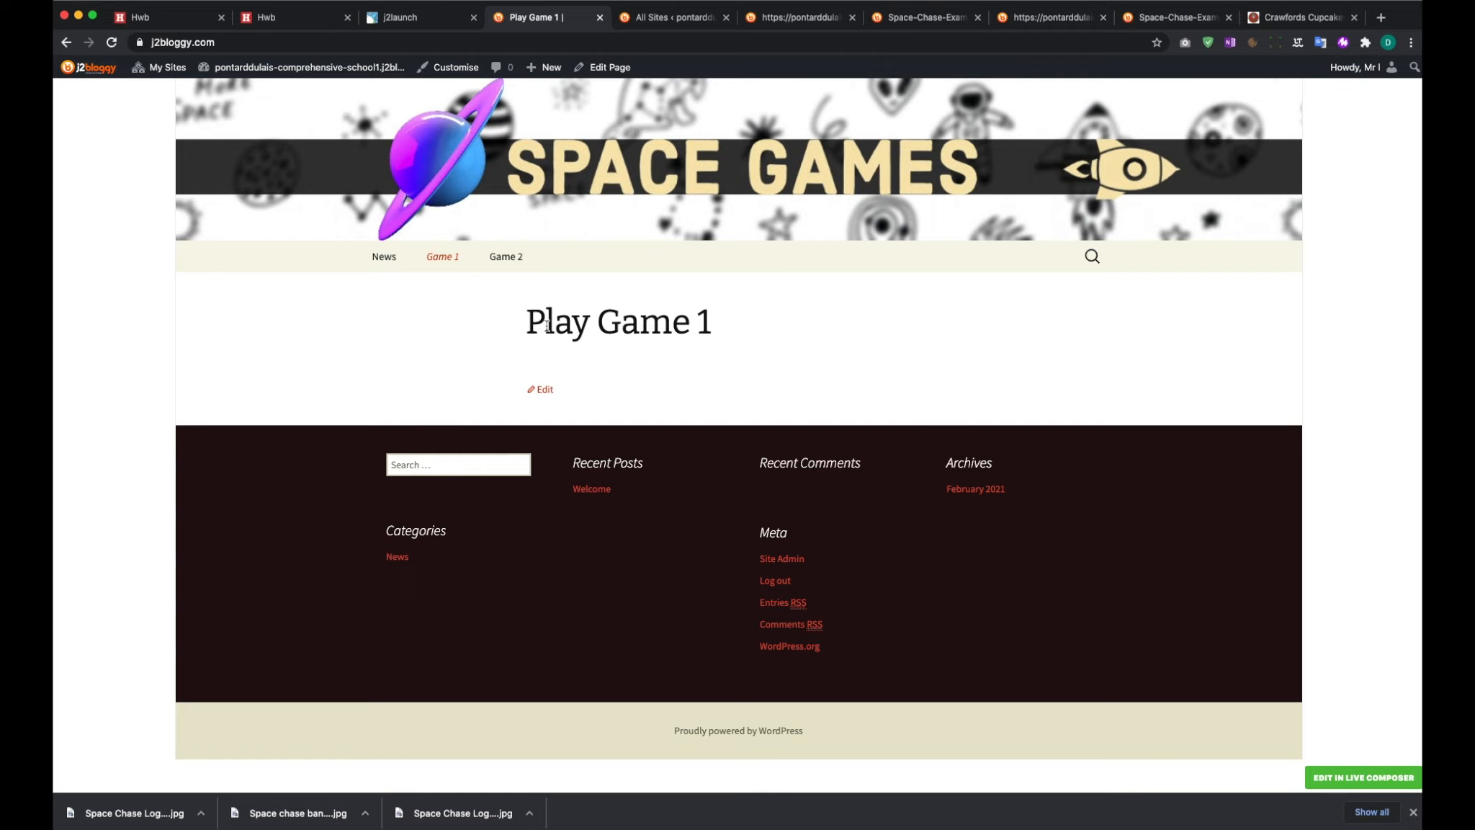
mouse_move(423, 266)
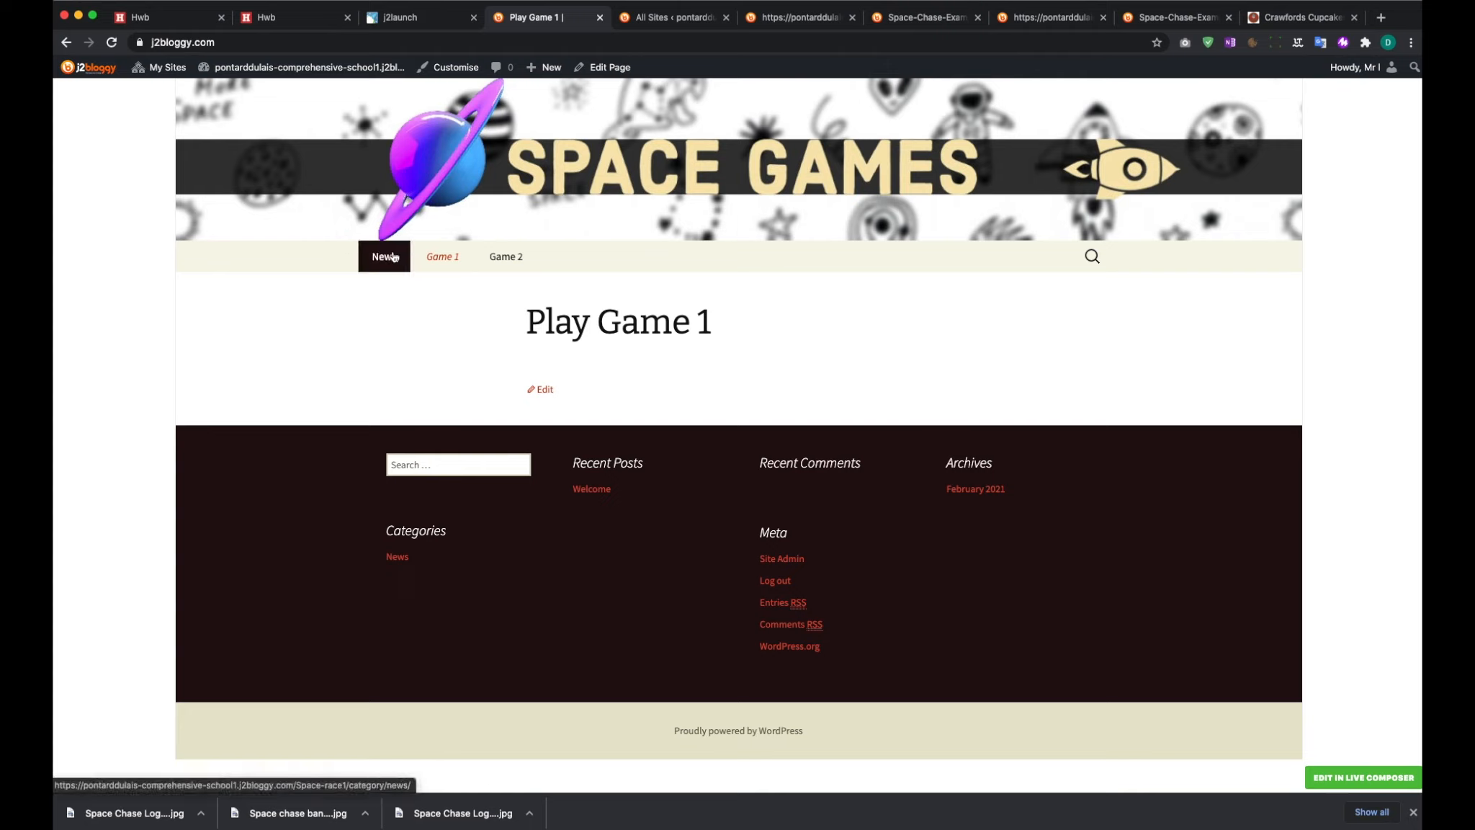
left_click(387, 265)
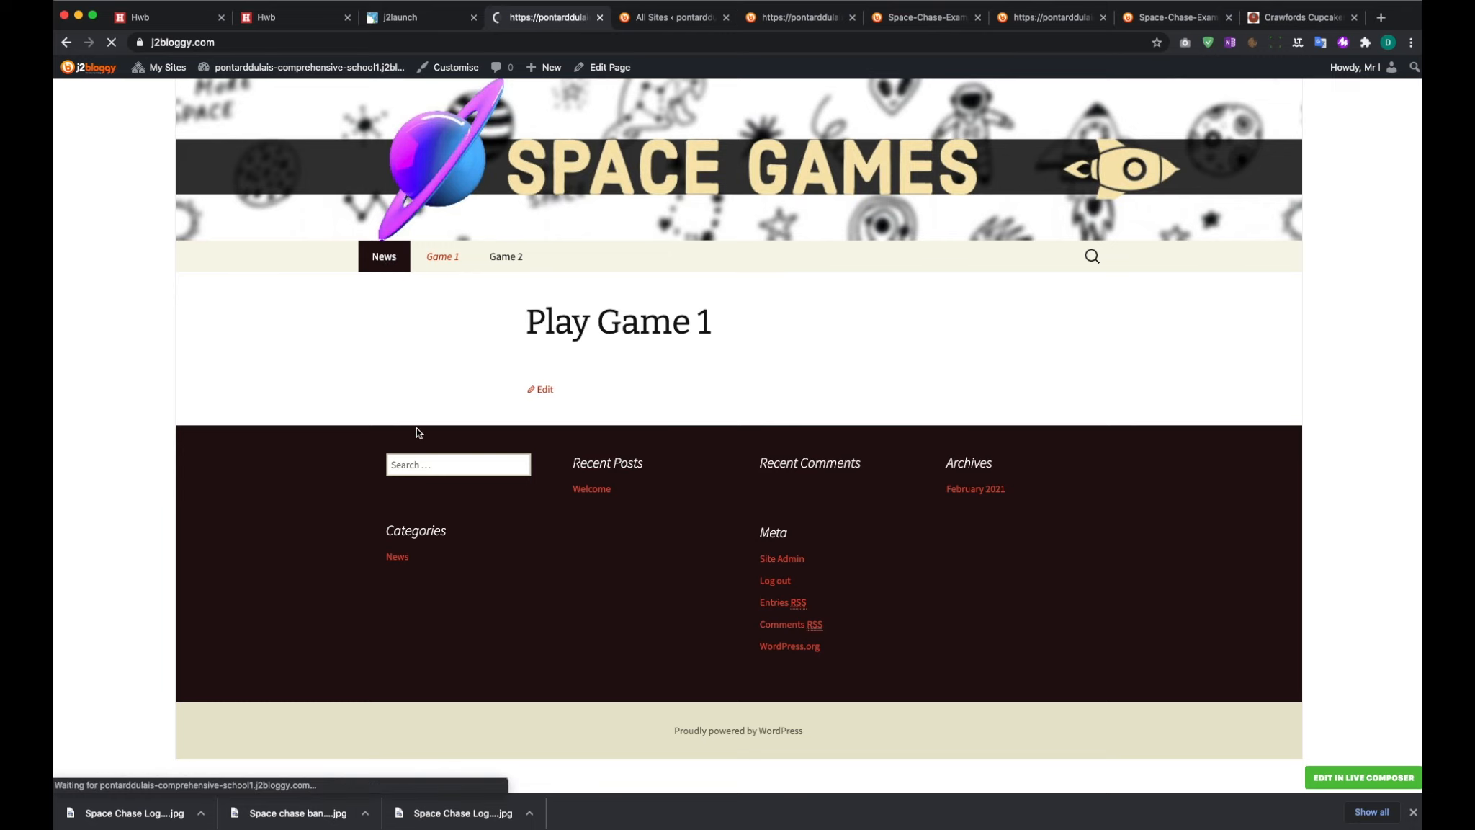
scroll(418, 413, "down", 3)
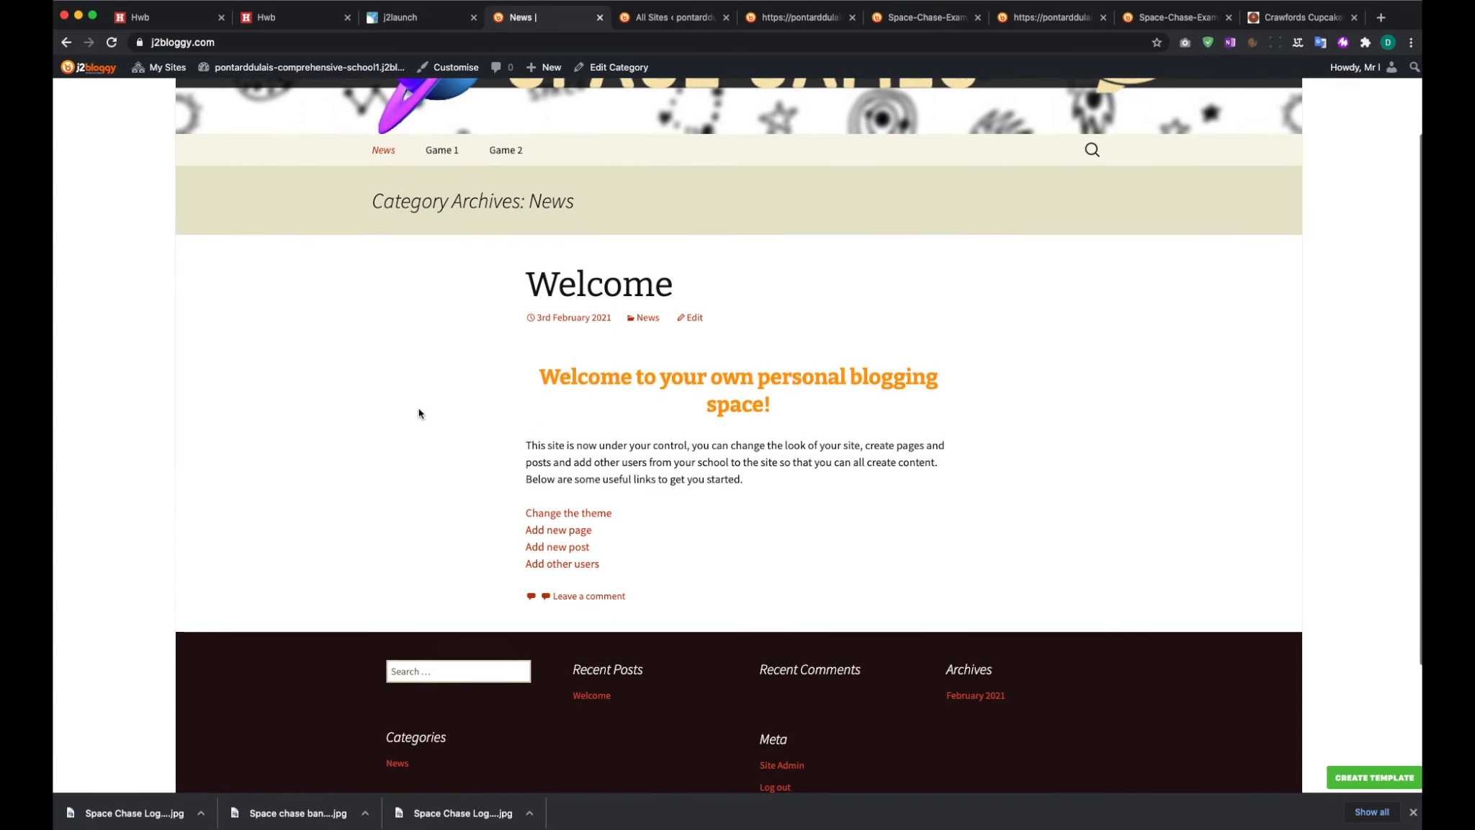
scroll(425, 373, "up", 1)
scroll(426, 376, "up", 2)
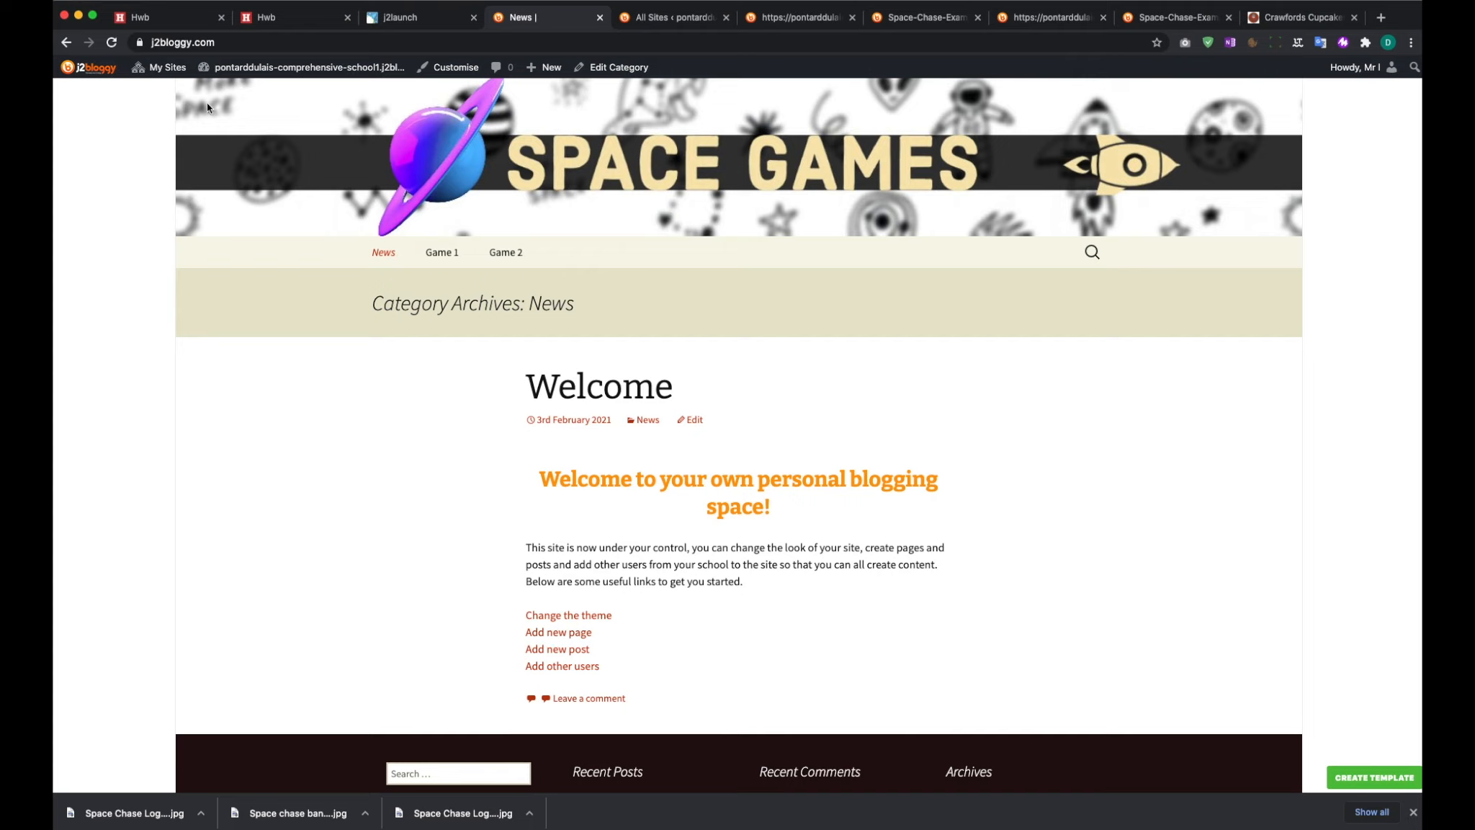
left_click(453, 67)
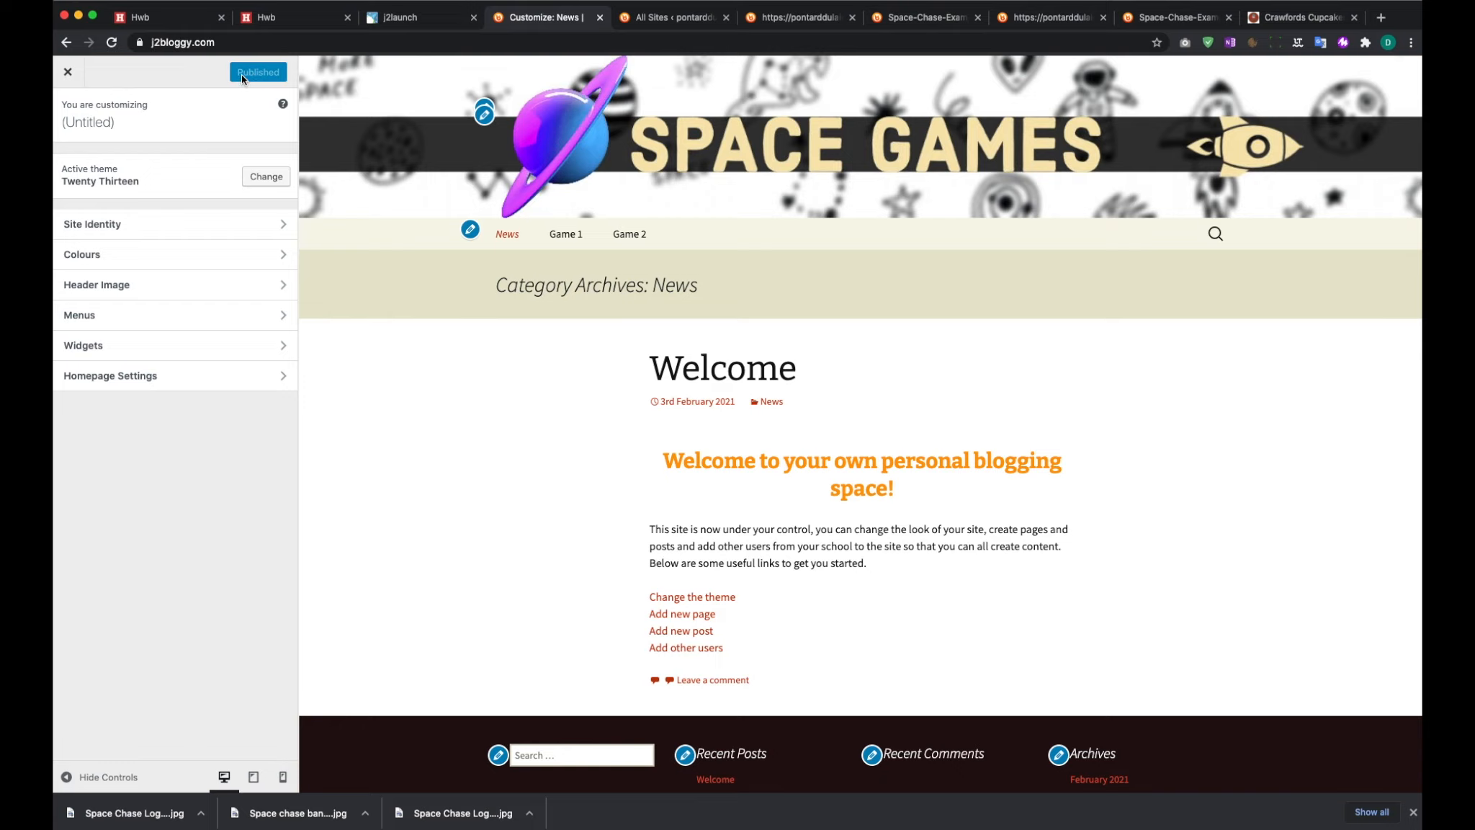
left_click(68, 75)
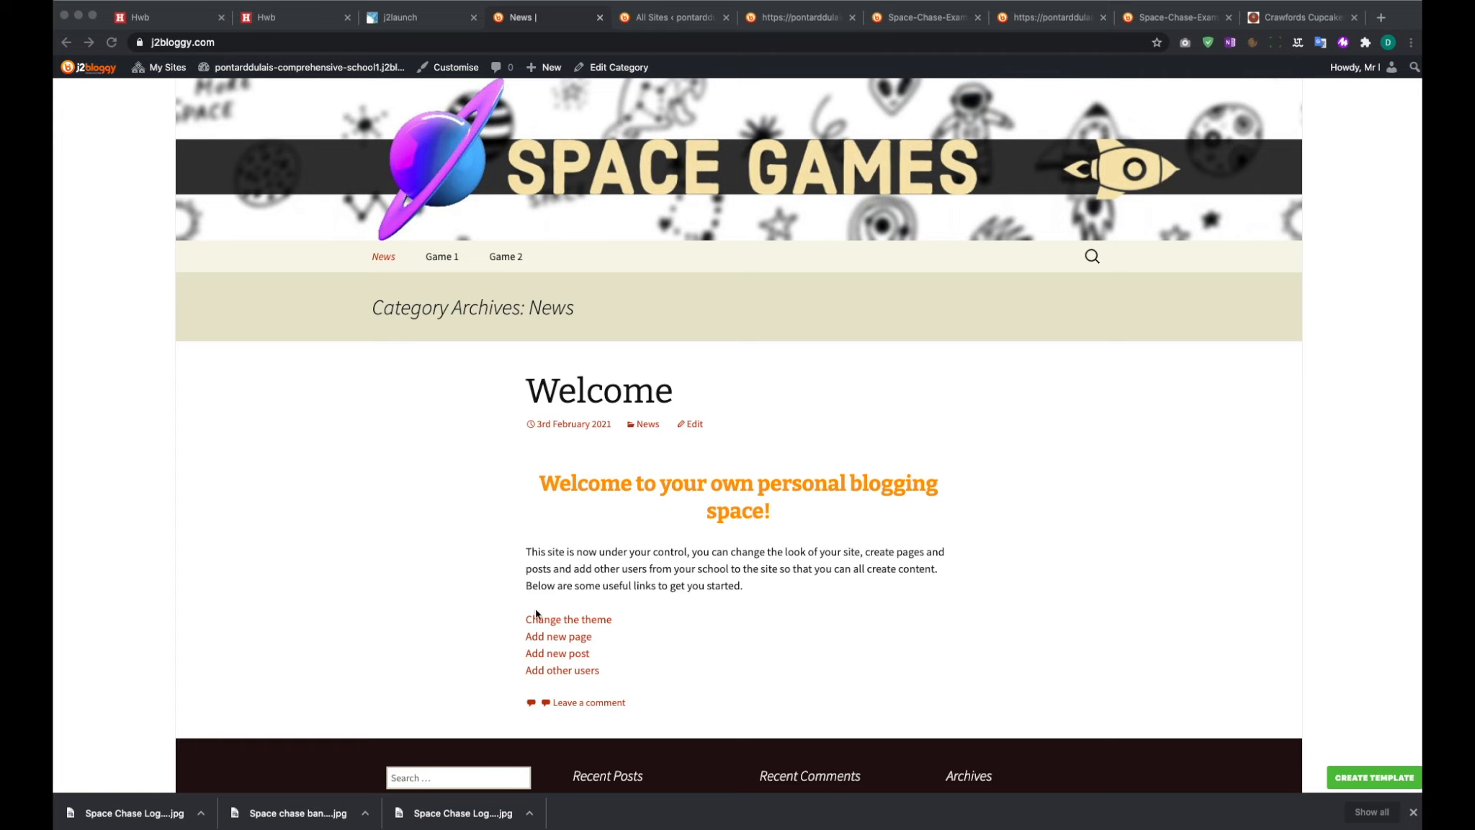
Open the Welcome post for editing in the visual editor and delete all of its body content
left_click(697, 426)
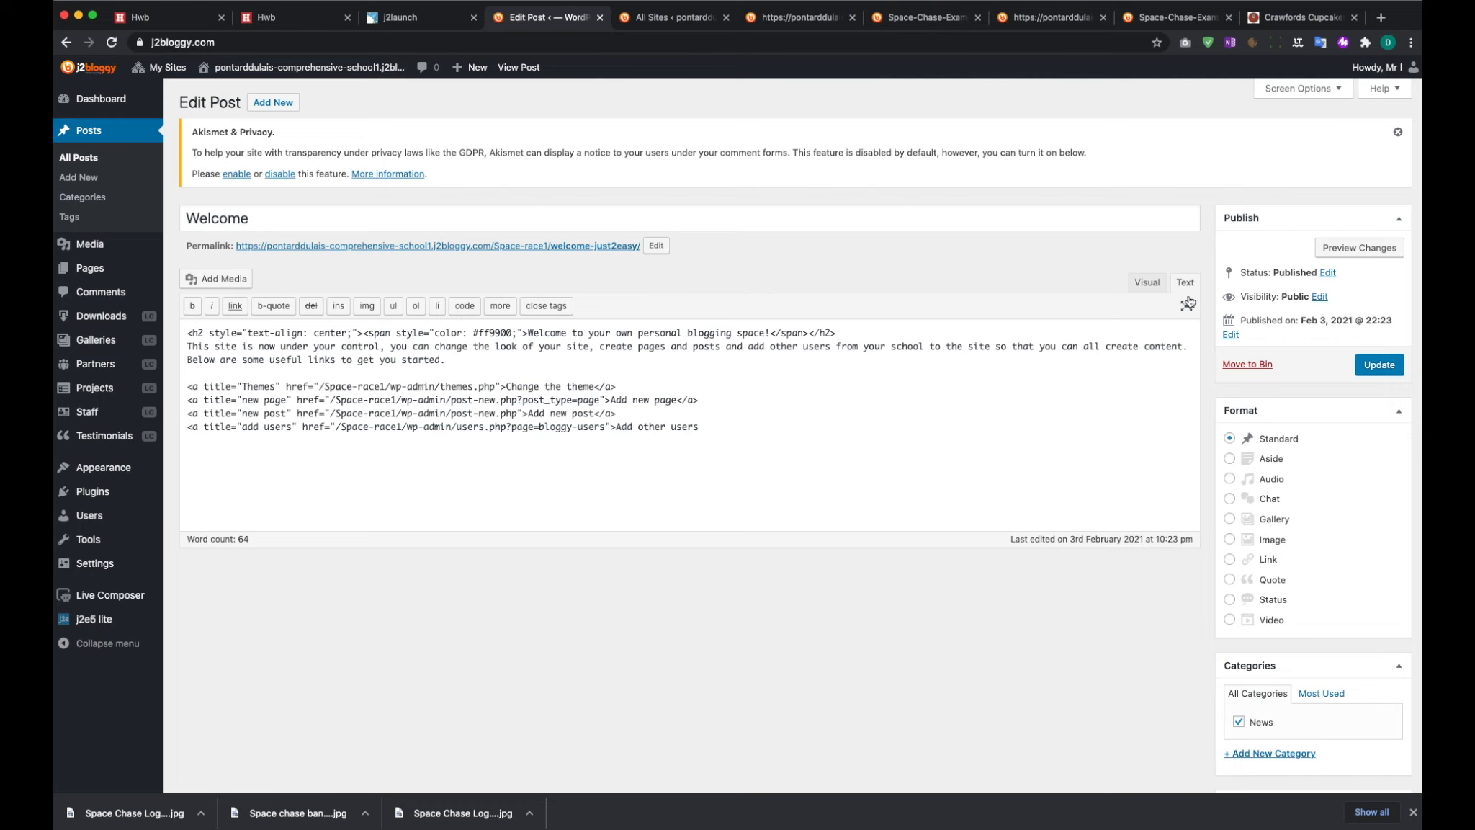
left_click(1142, 280)
left_click(1187, 283)
left_click(1147, 283)
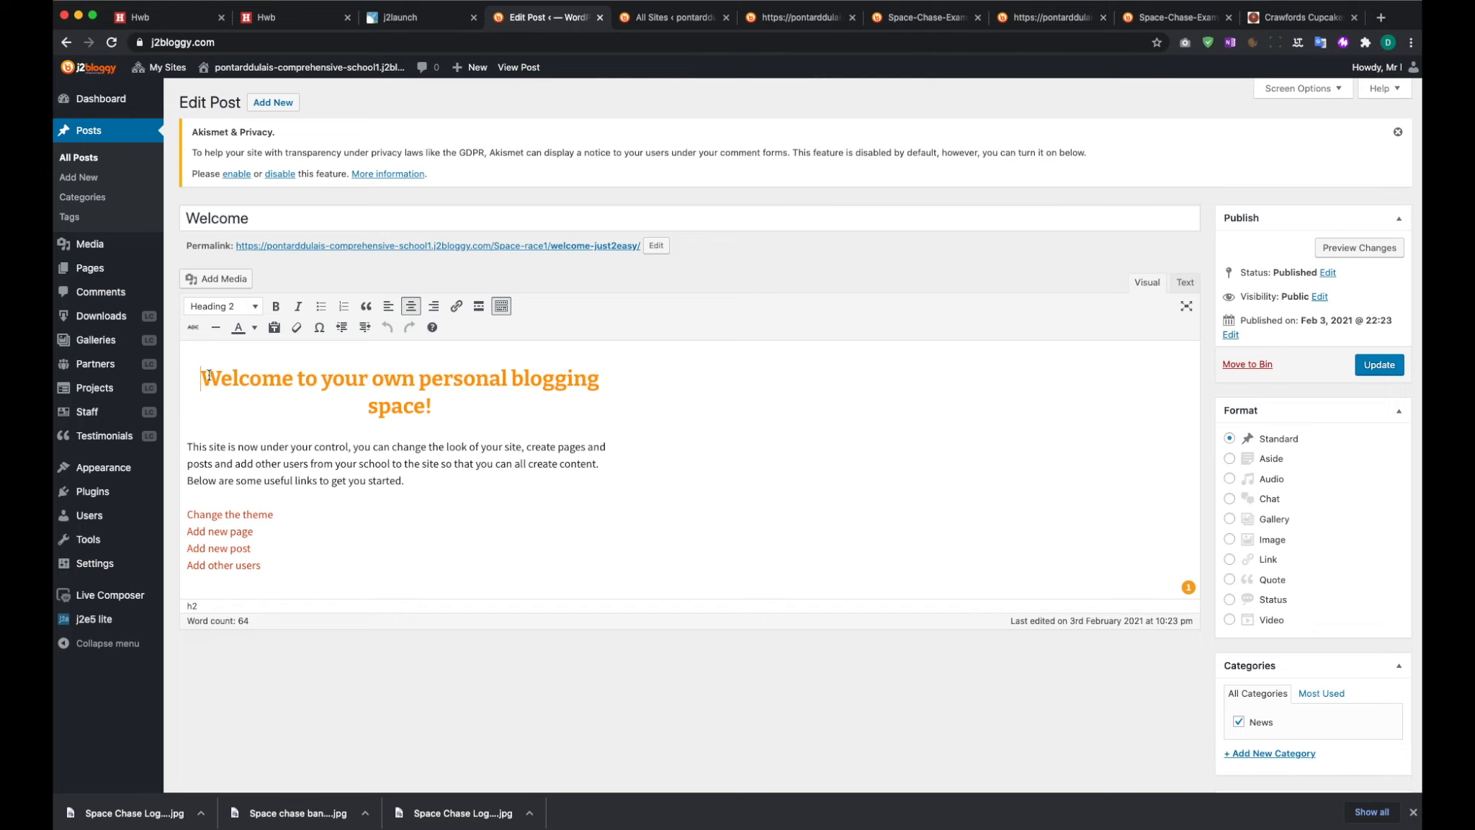
left_click_drag(200, 378, 407, 594)
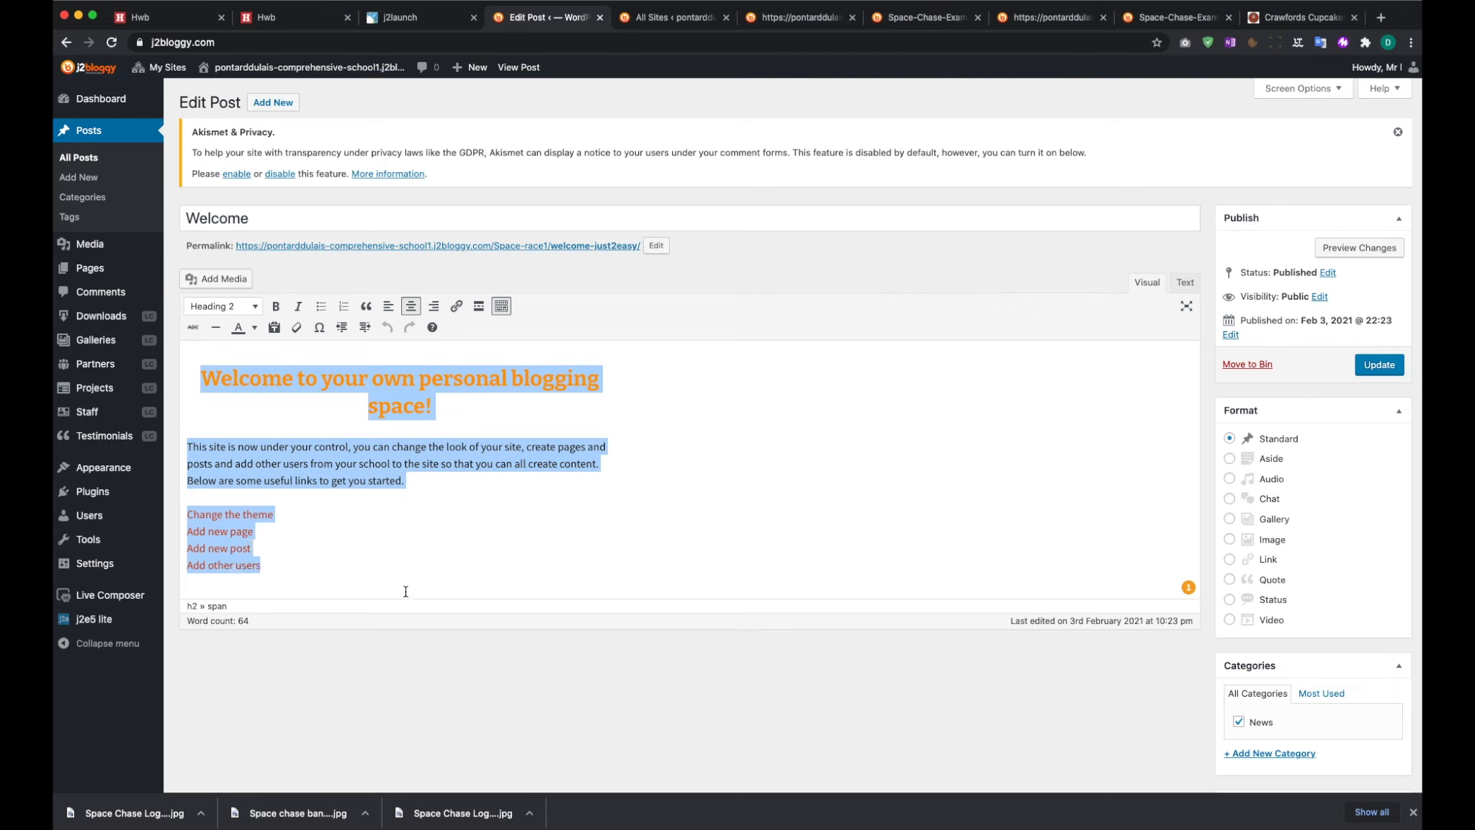
key("BackSpace")
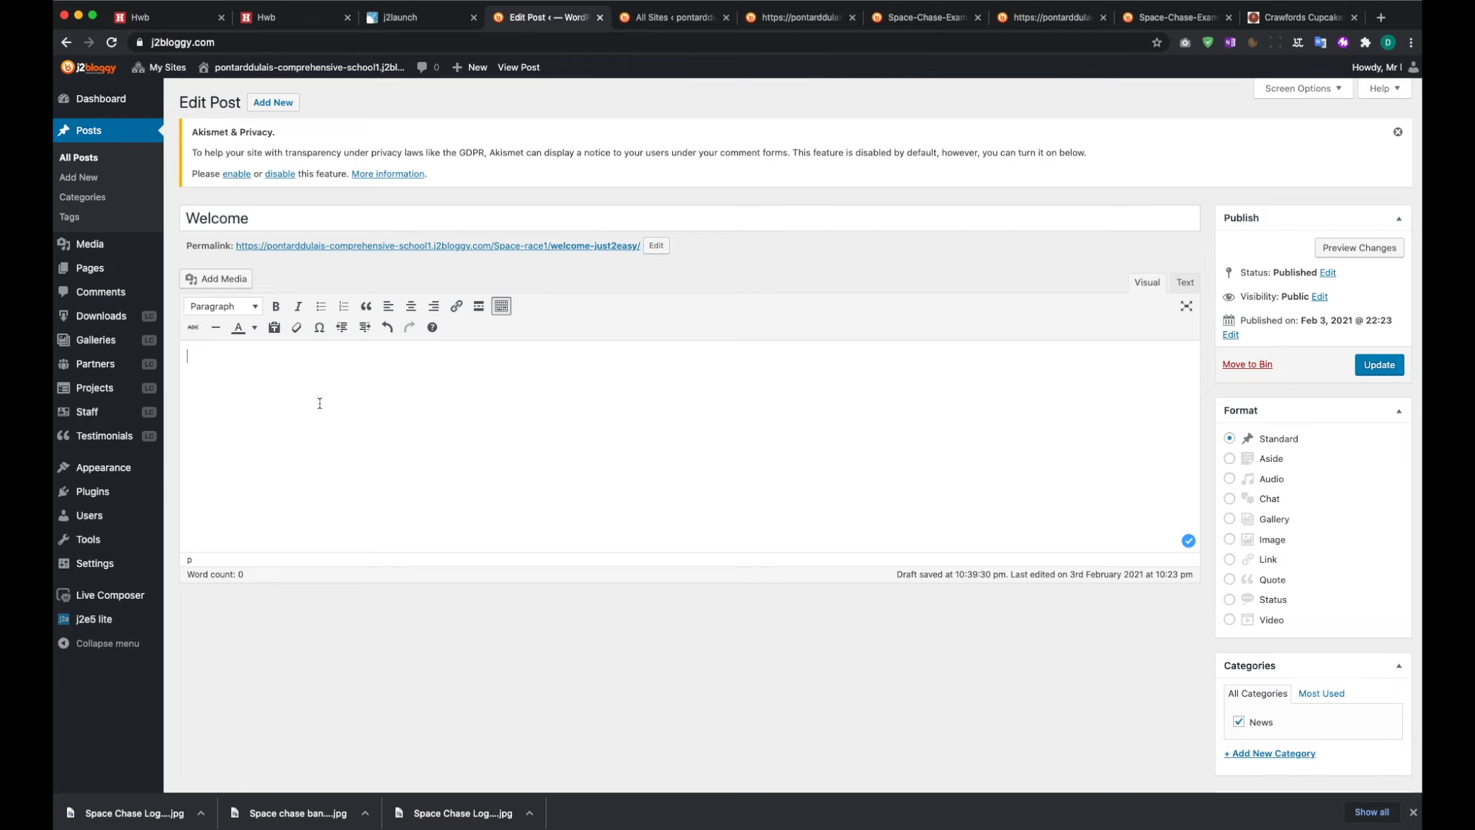
Write "Welcome to the site" in the post body, followed by a separate paragraph "This site is going to be dedicated to the games that I have made."
type("Welcome to the site")
key("Return")
key("Return")
type("This site is going to be ")
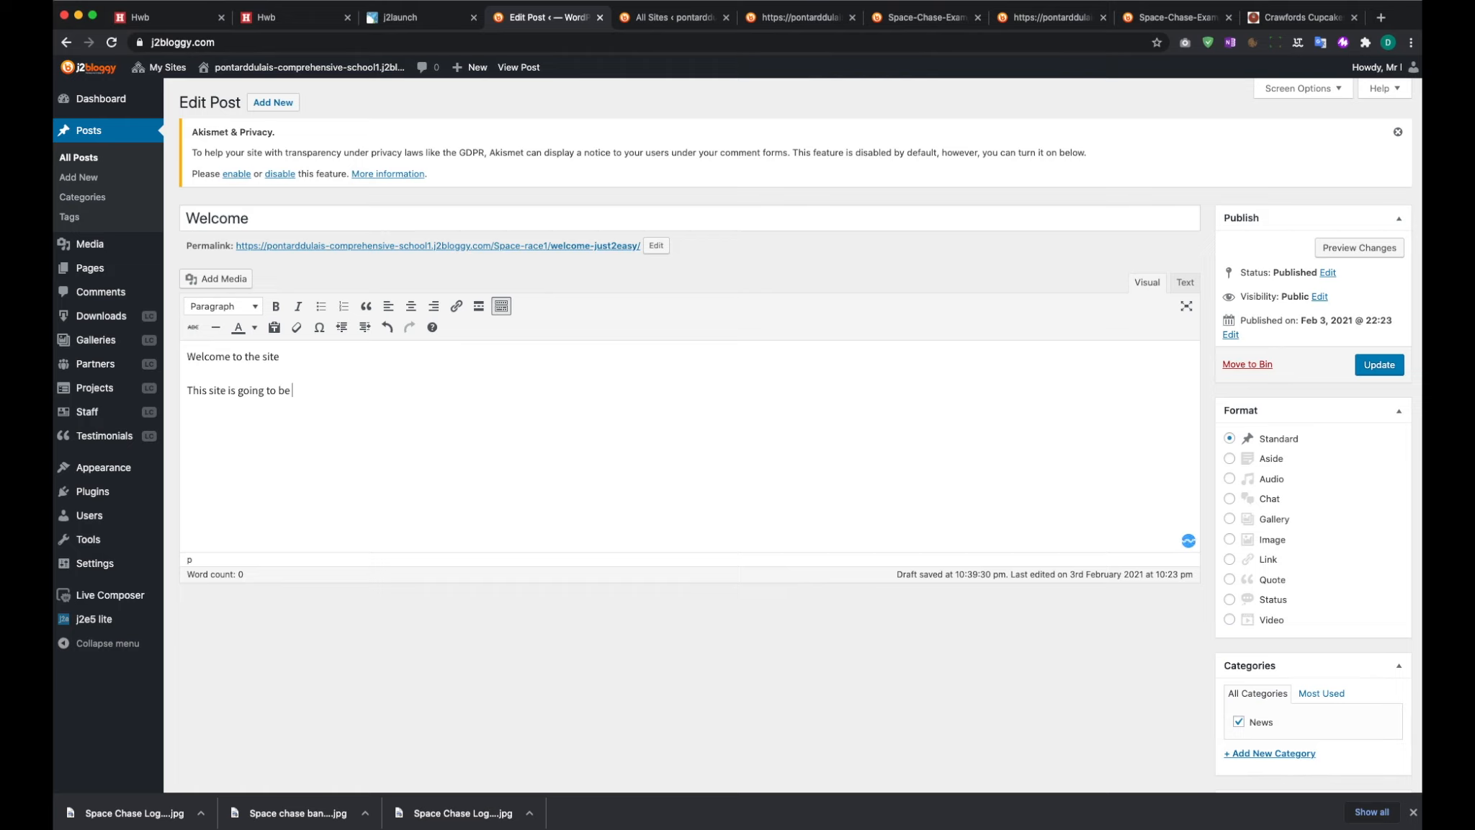
type("dedicated to the games that i have made.")
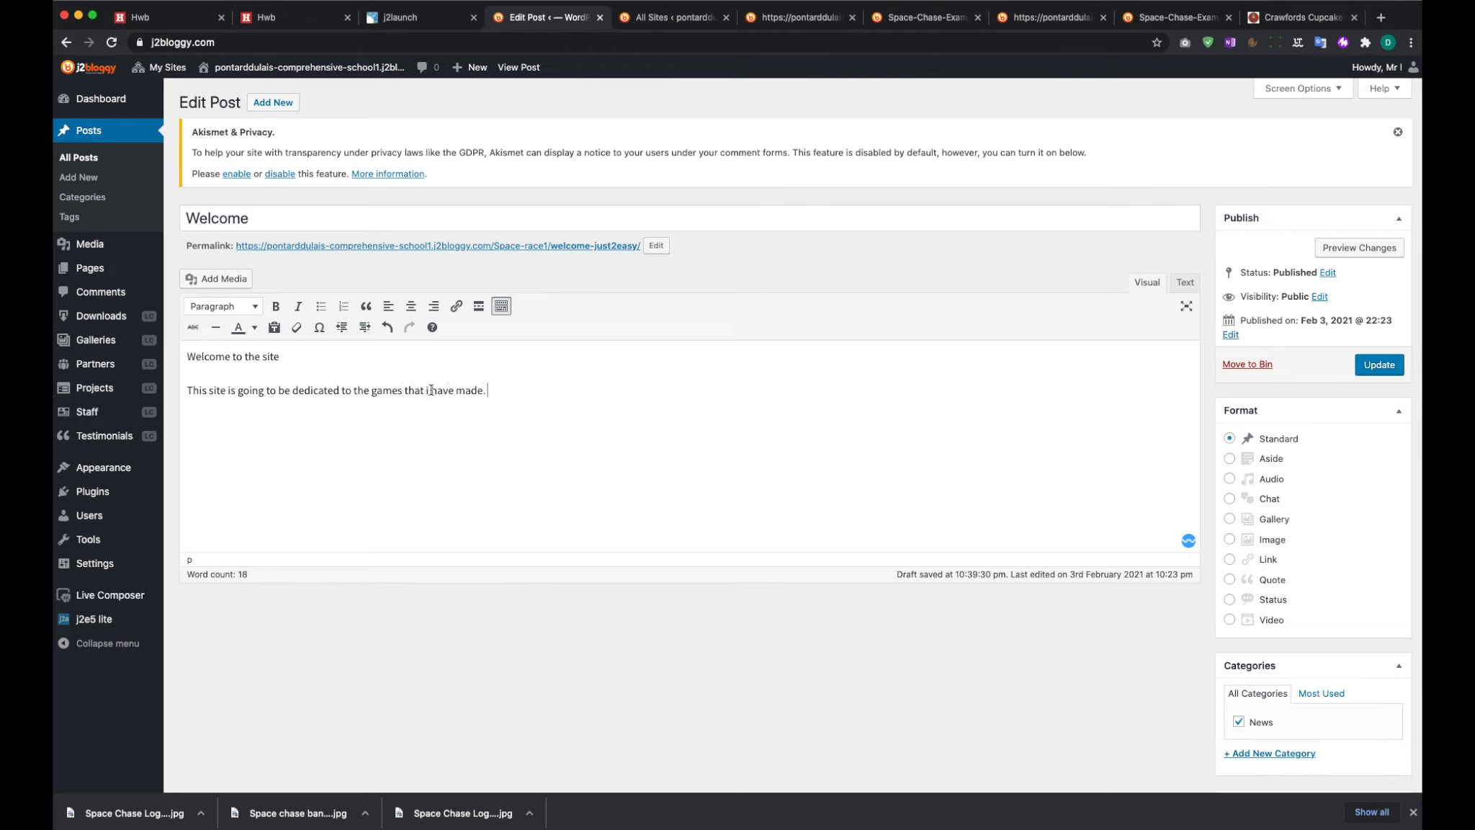
key("BackSpace")
type("I")
left_click(514, 390)
Format the line "Welcome to the site" as Heading 2 and colour it purple
left_click_drag(290, 357, 184, 357)
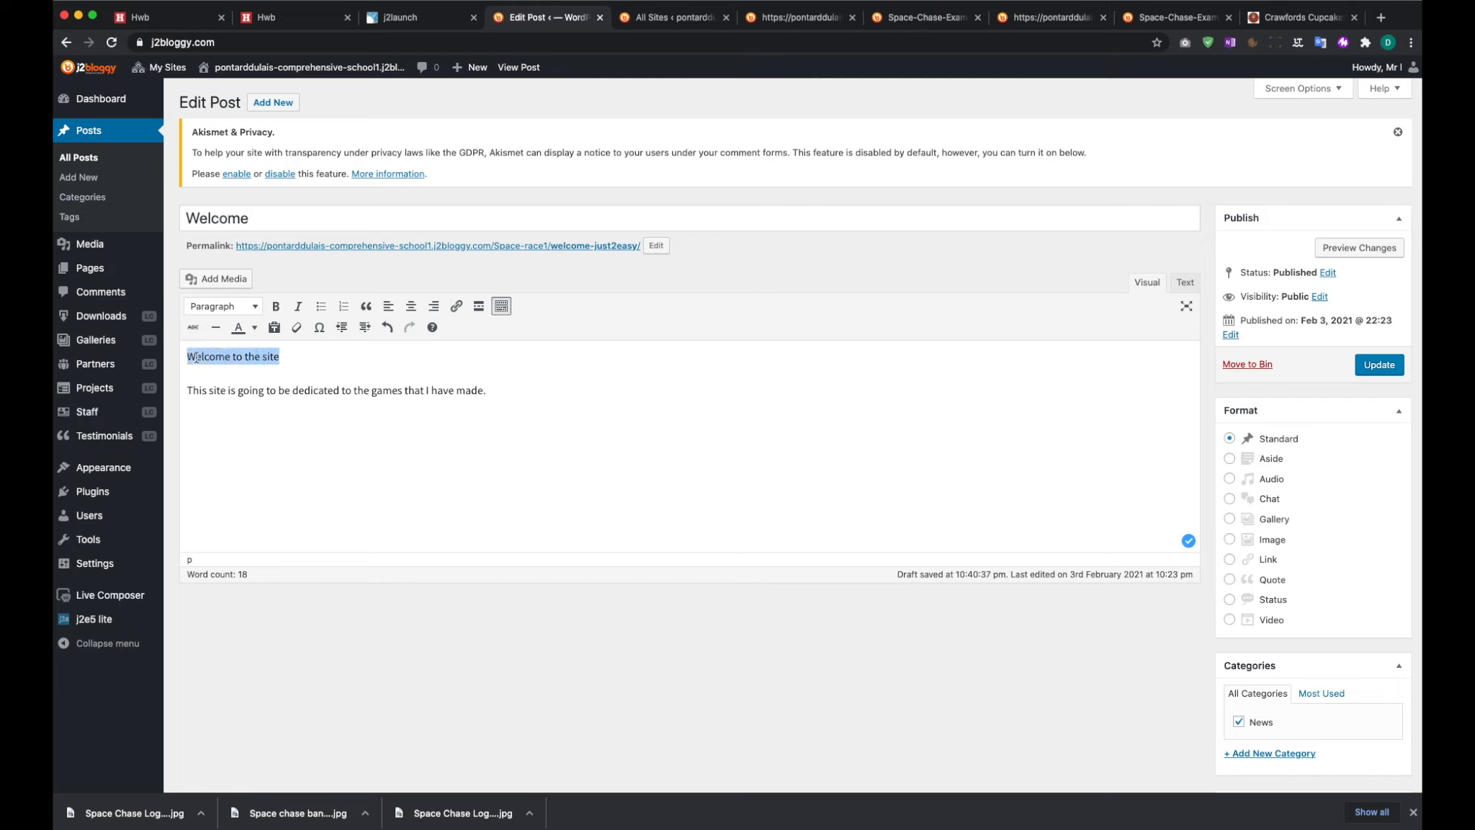
left_click(255, 308)
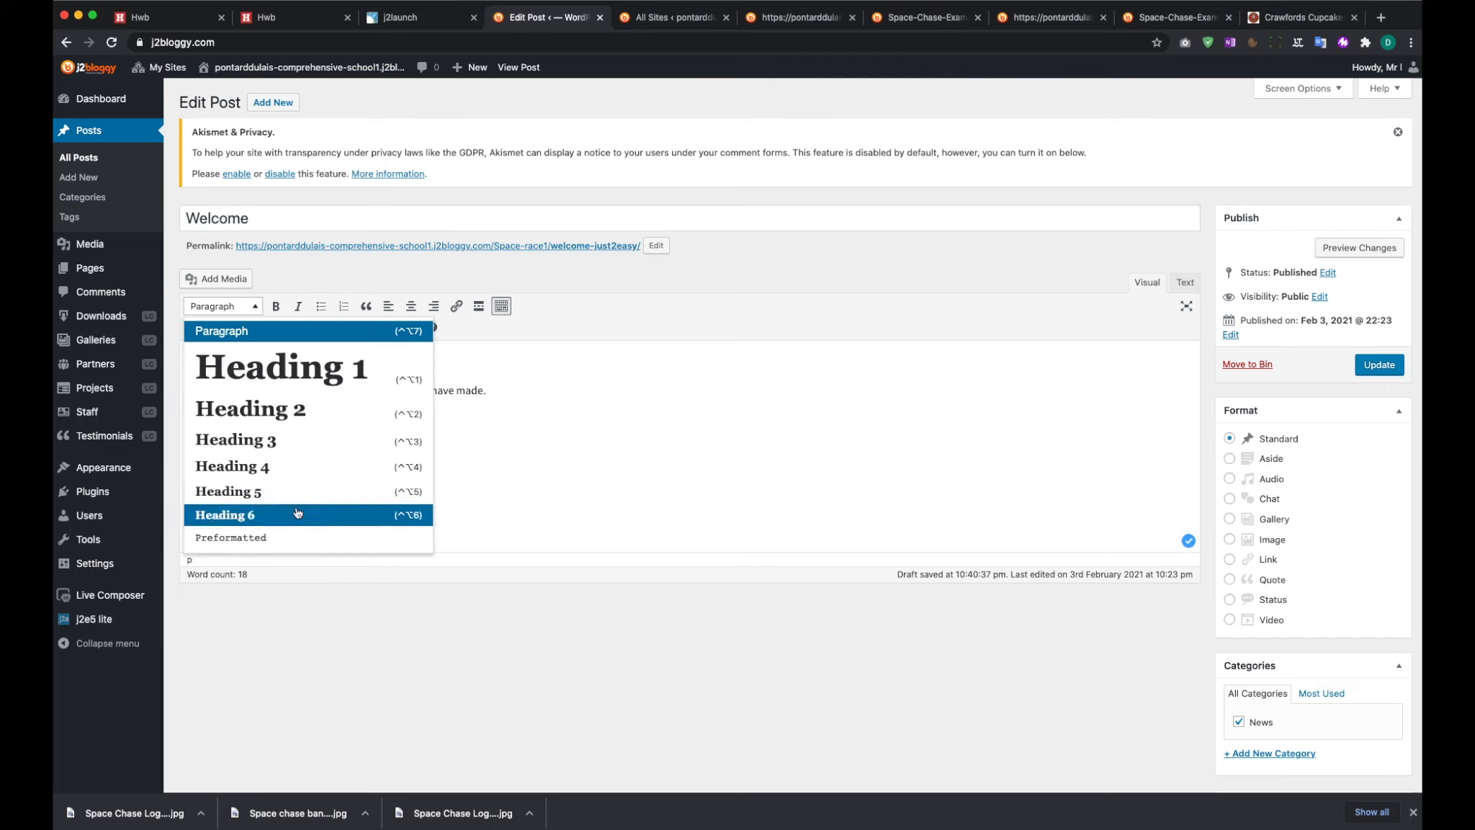
left_click(290, 411)
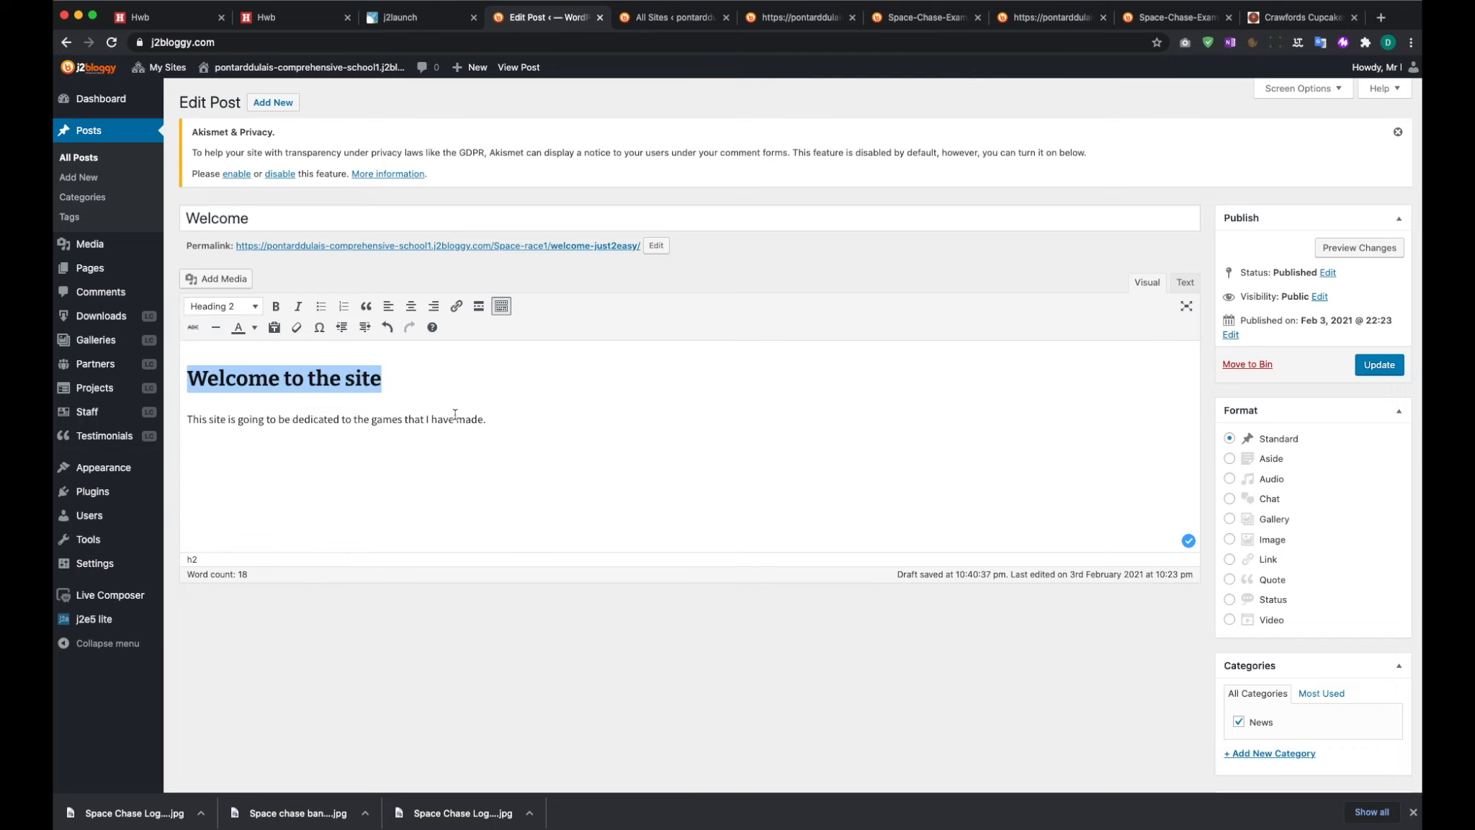
left_click(254, 329)
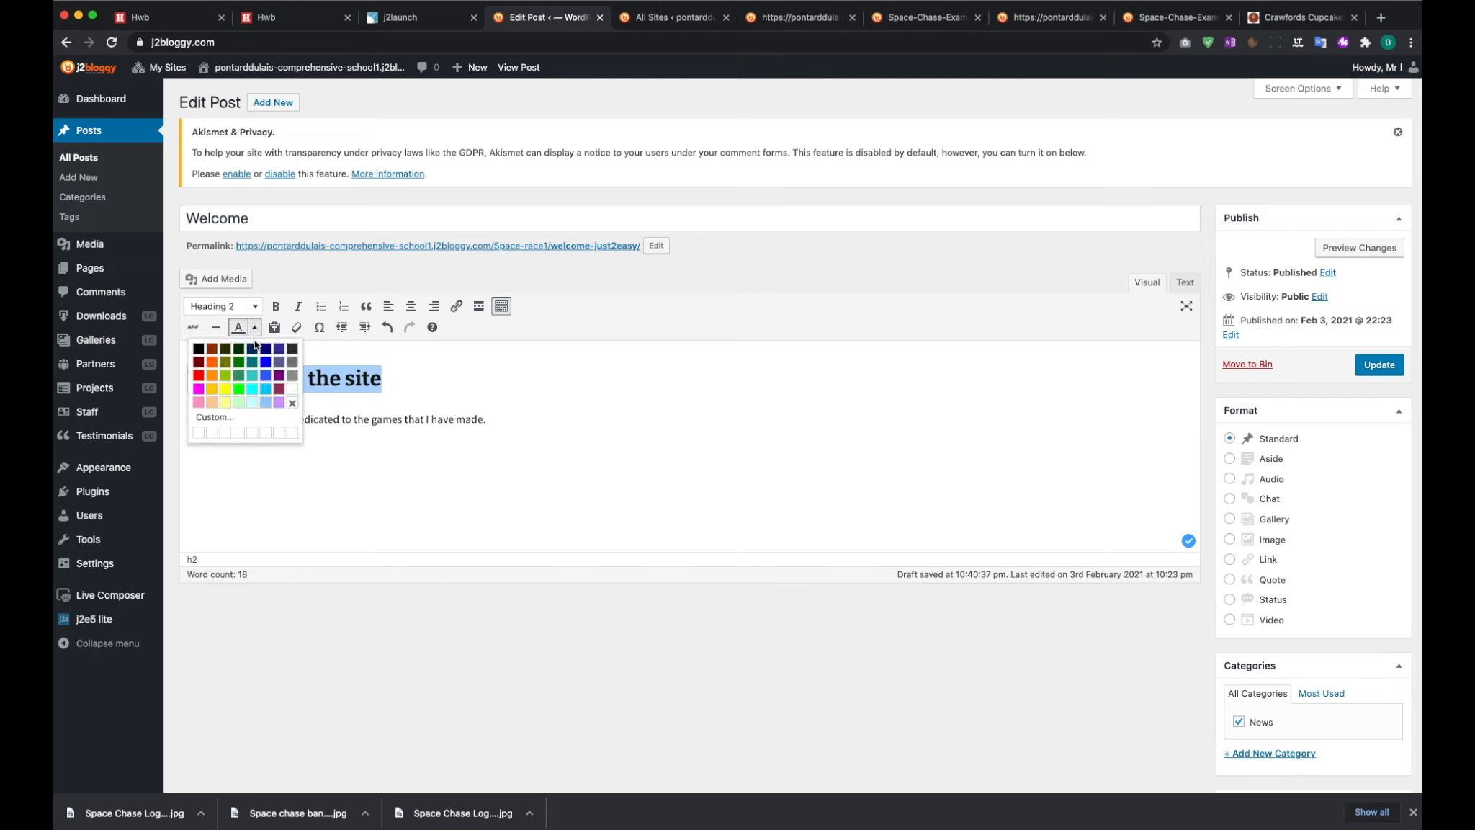
left_click(280, 376)
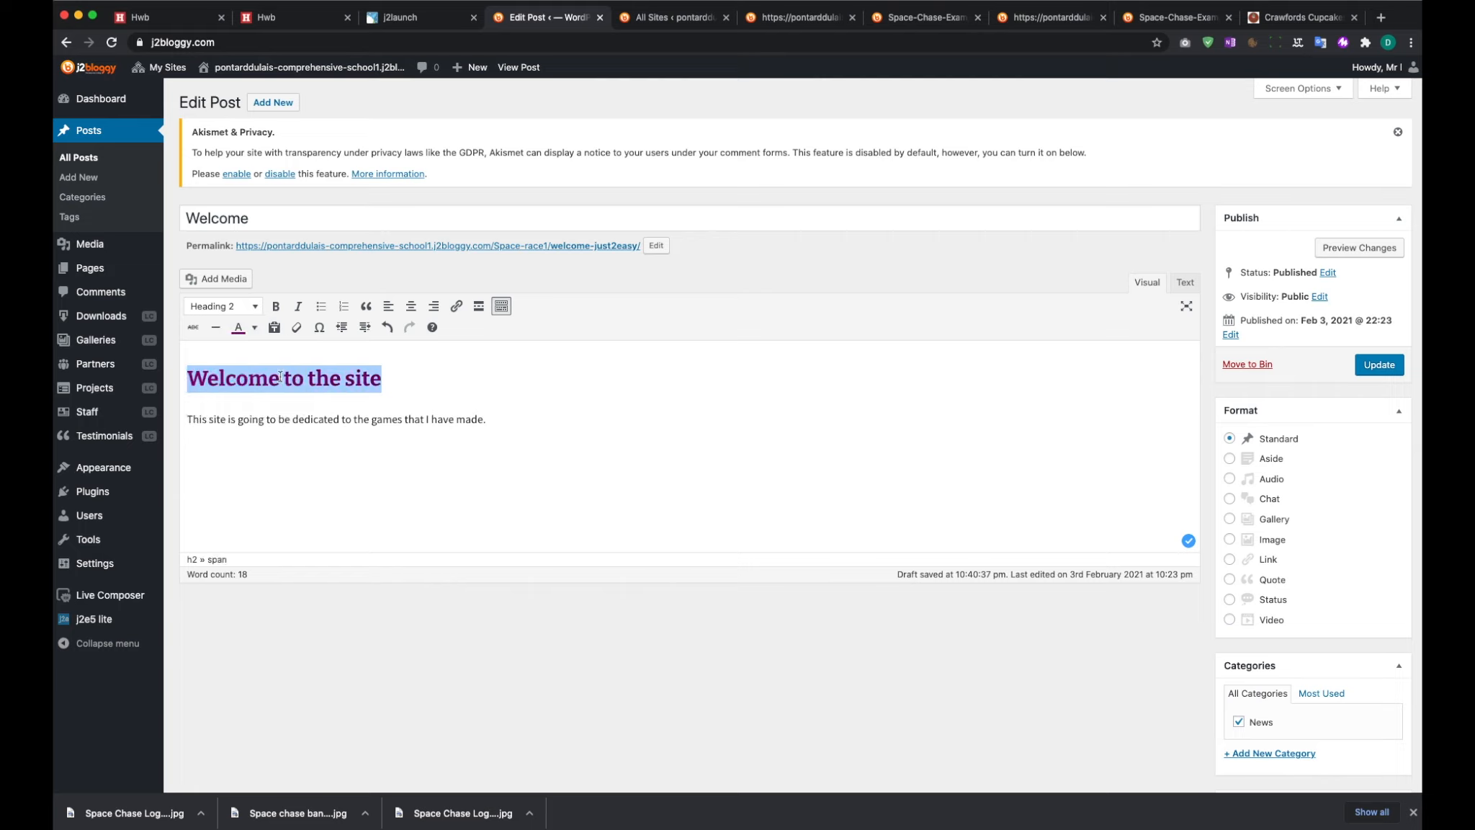
left_click(437, 388)
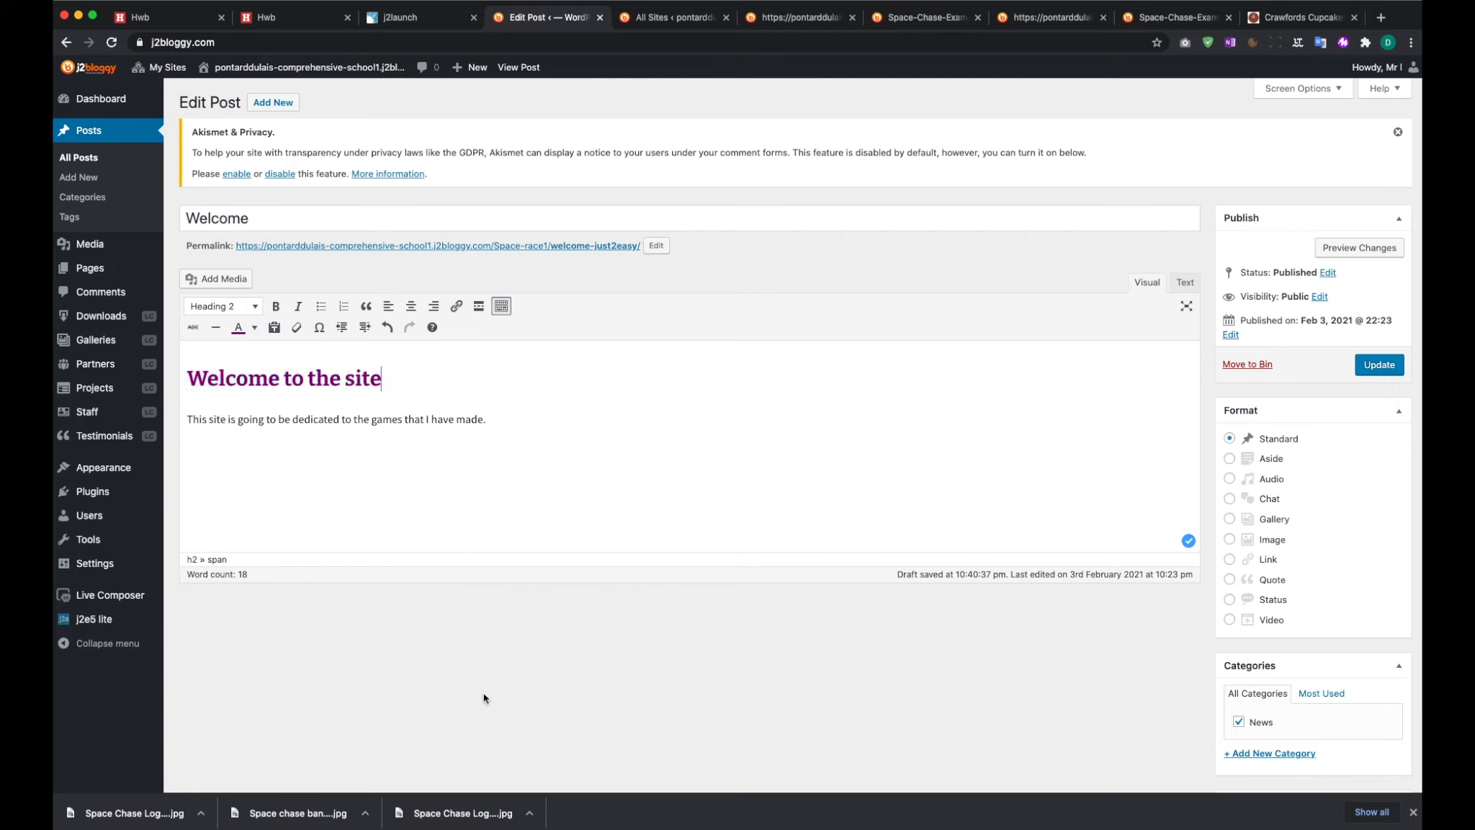
Try a light purple text colour on the sentence below the heading
left_click(193, 418)
left_click_drag(513, 421, 186, 424)
left_click(254, 328)
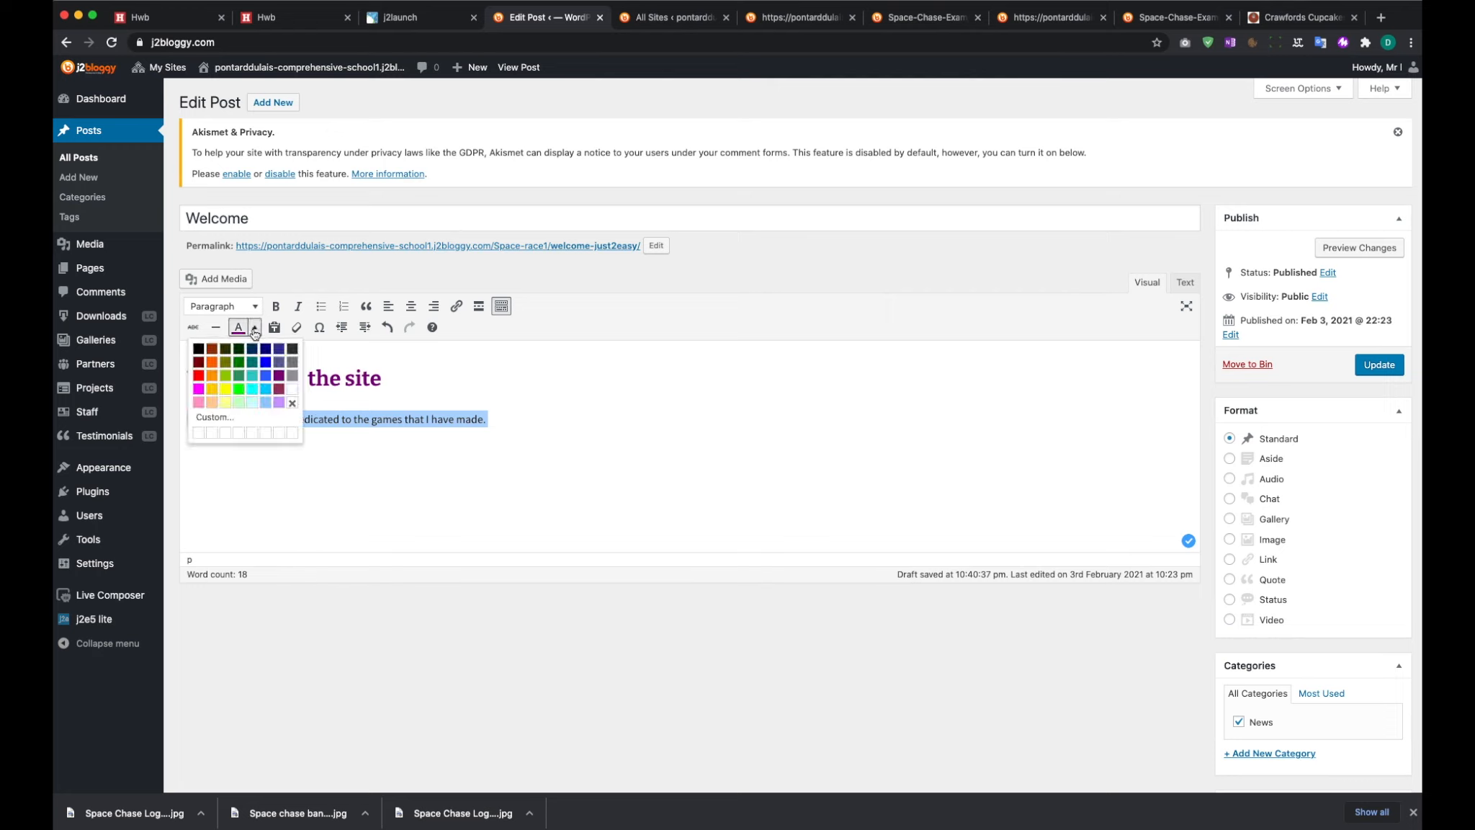
left_click(279, 402)
left_click(513, 508)
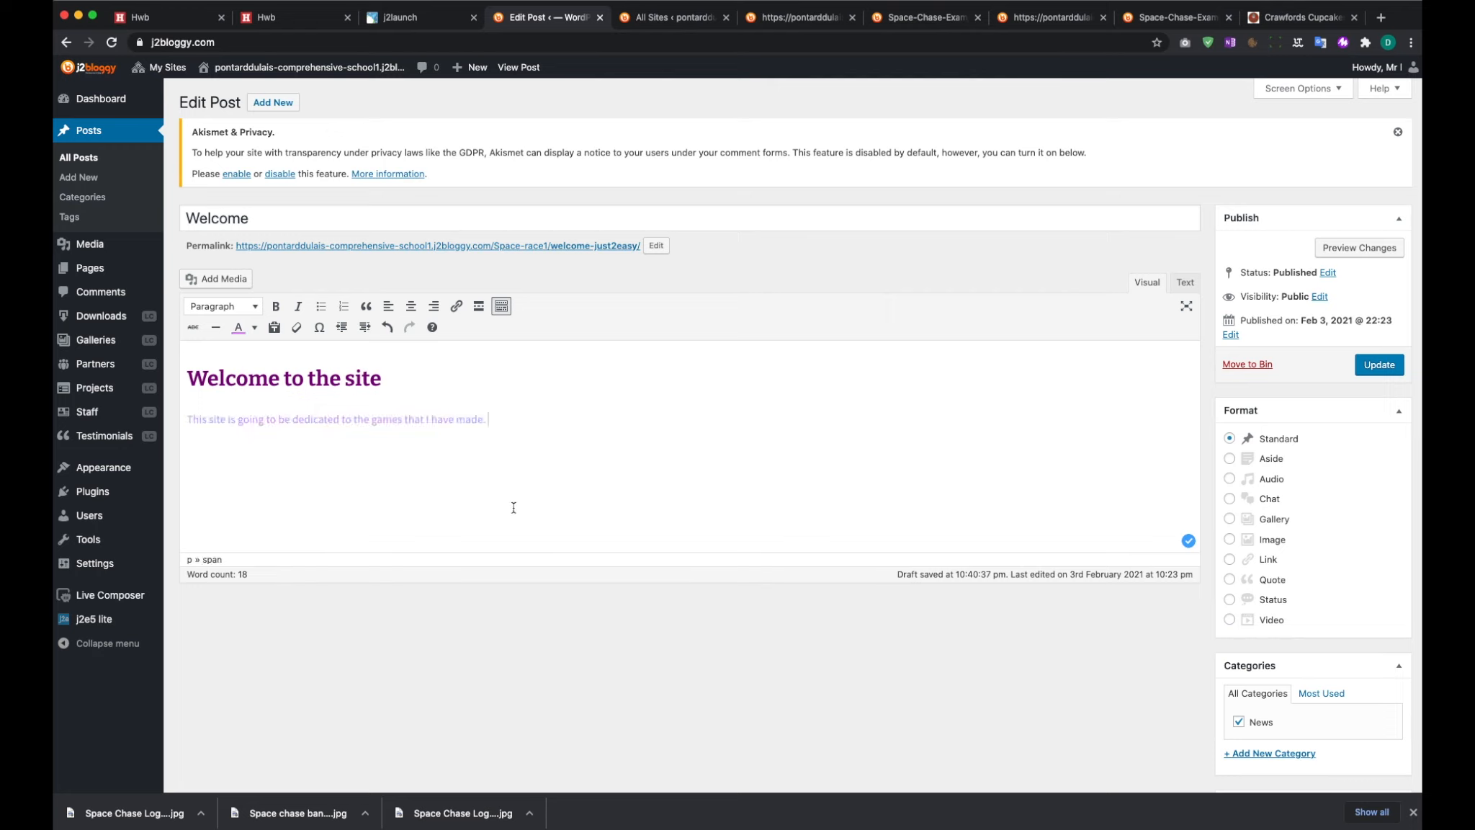
Recolour the sentence below the heading in a dark plum shade
left_click_drag(503, 422, 180, 420)
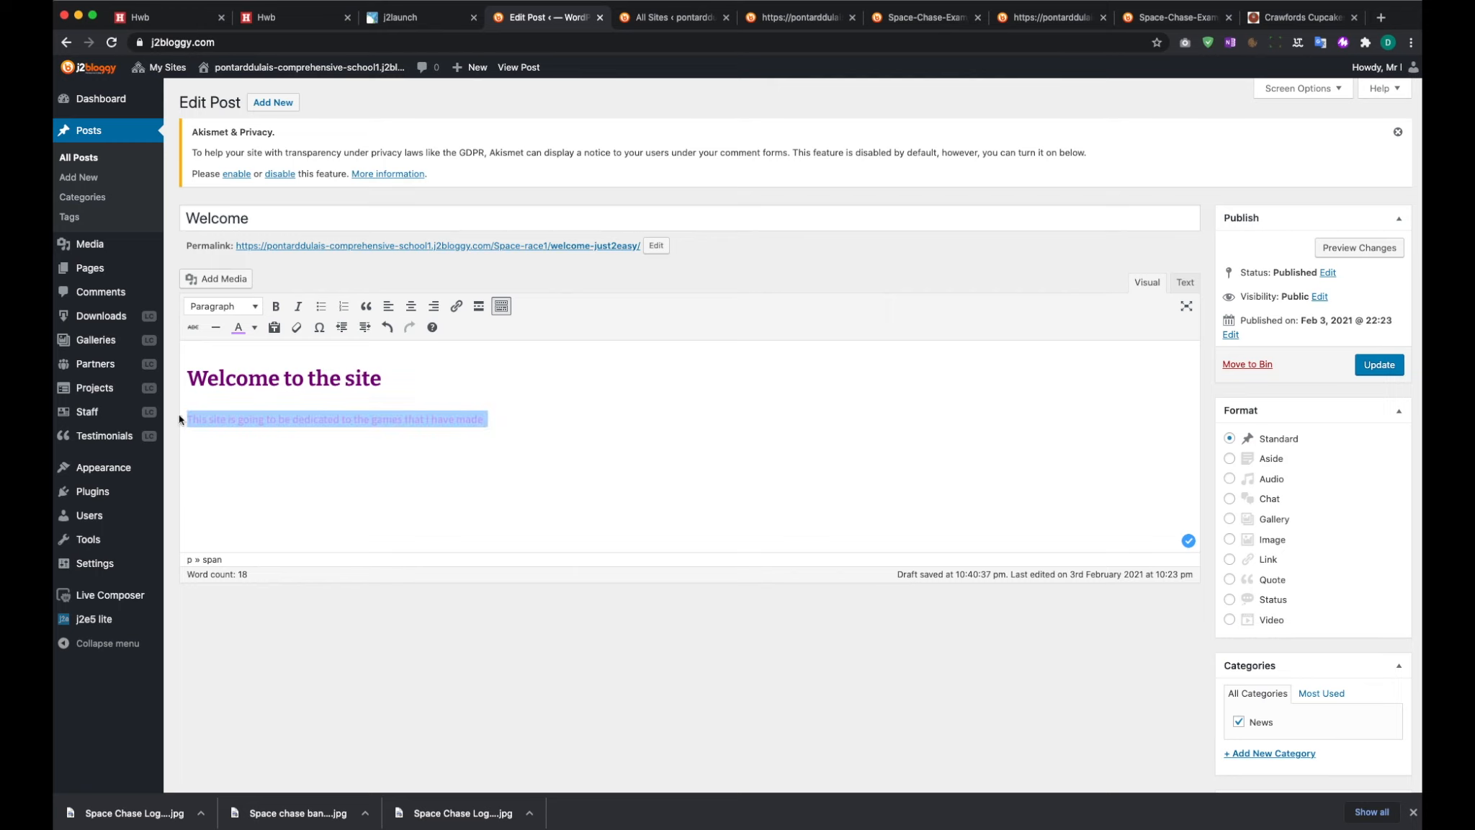
left_click(254, 328)
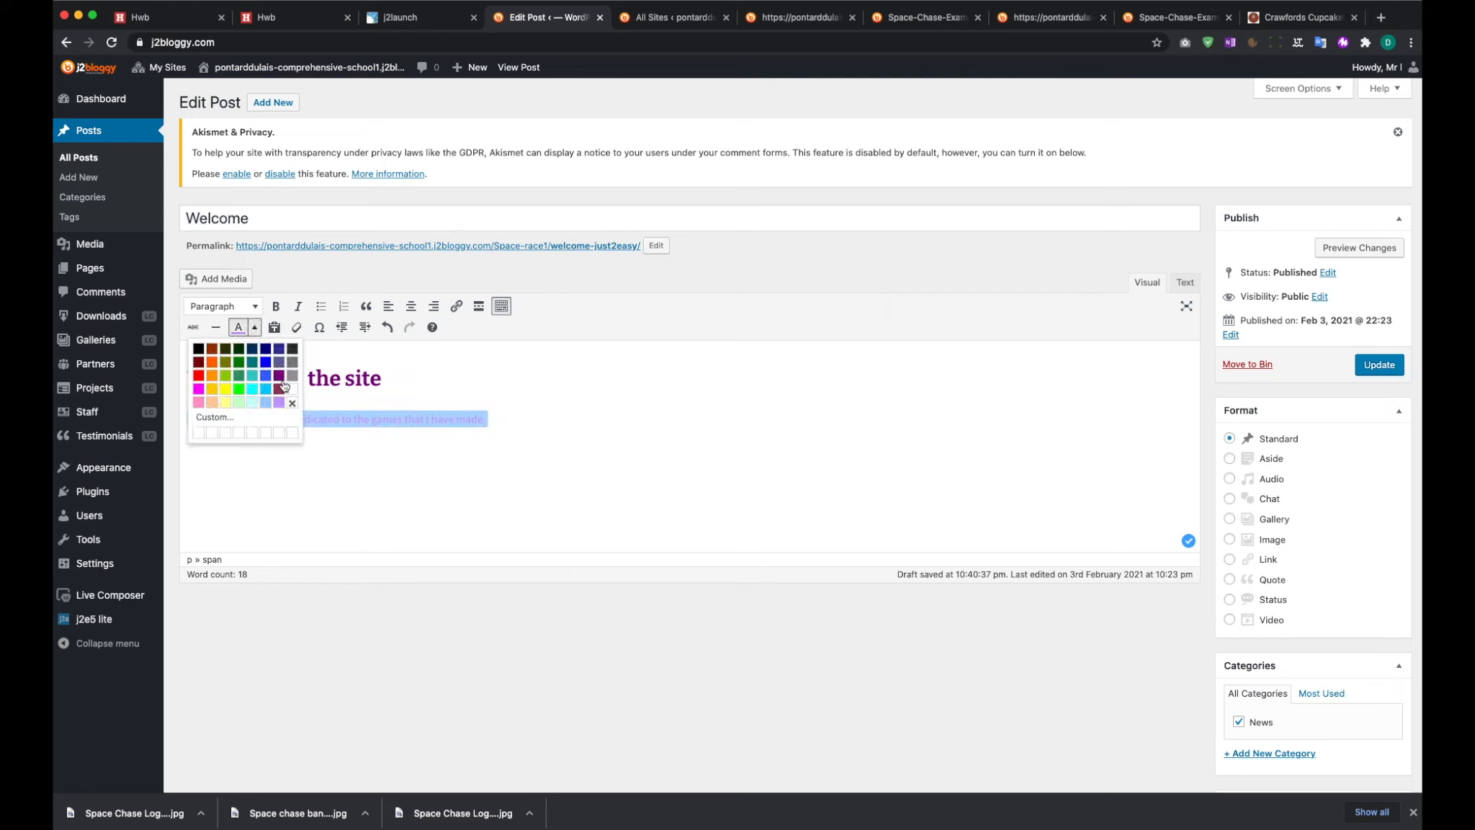
left_click(282, 387)
left_click(511, 474)
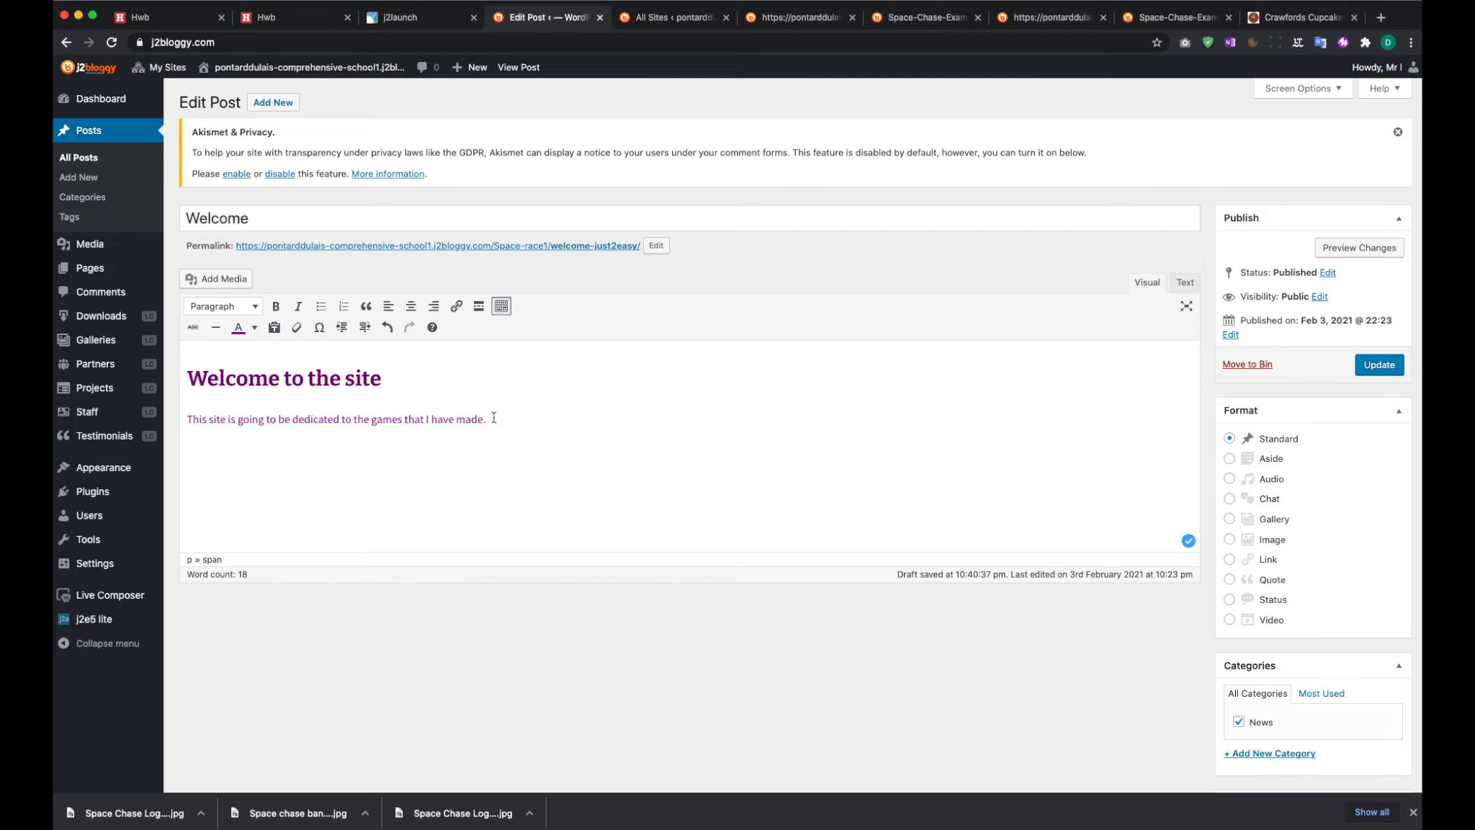
Recolour the sentence below the "Welcome to the site" heading black
left_click_drag(489, 419, 185, 419)
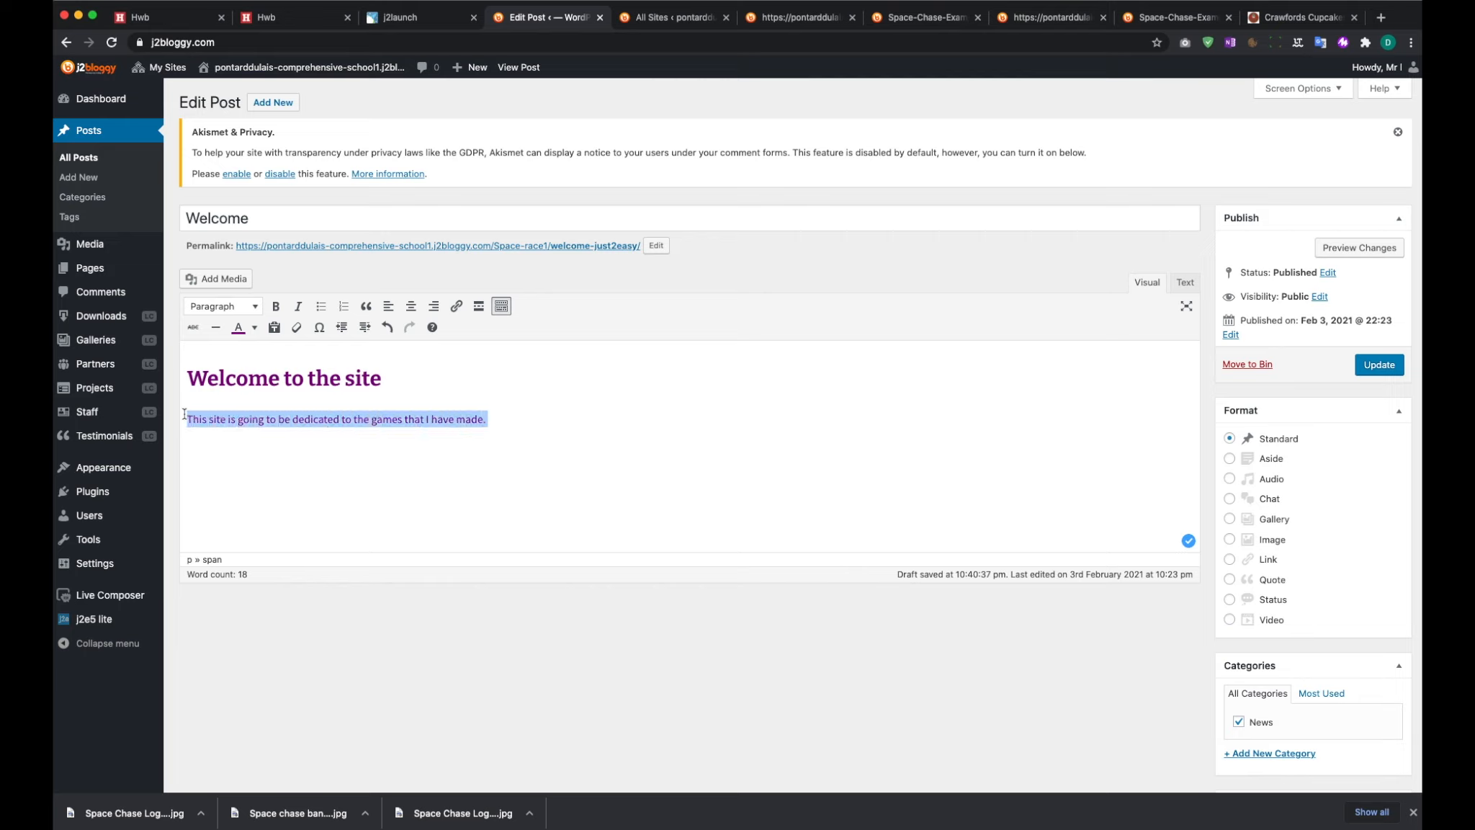
left_click(255, 327)
left_click(292, 353)
left_click(507, 424)
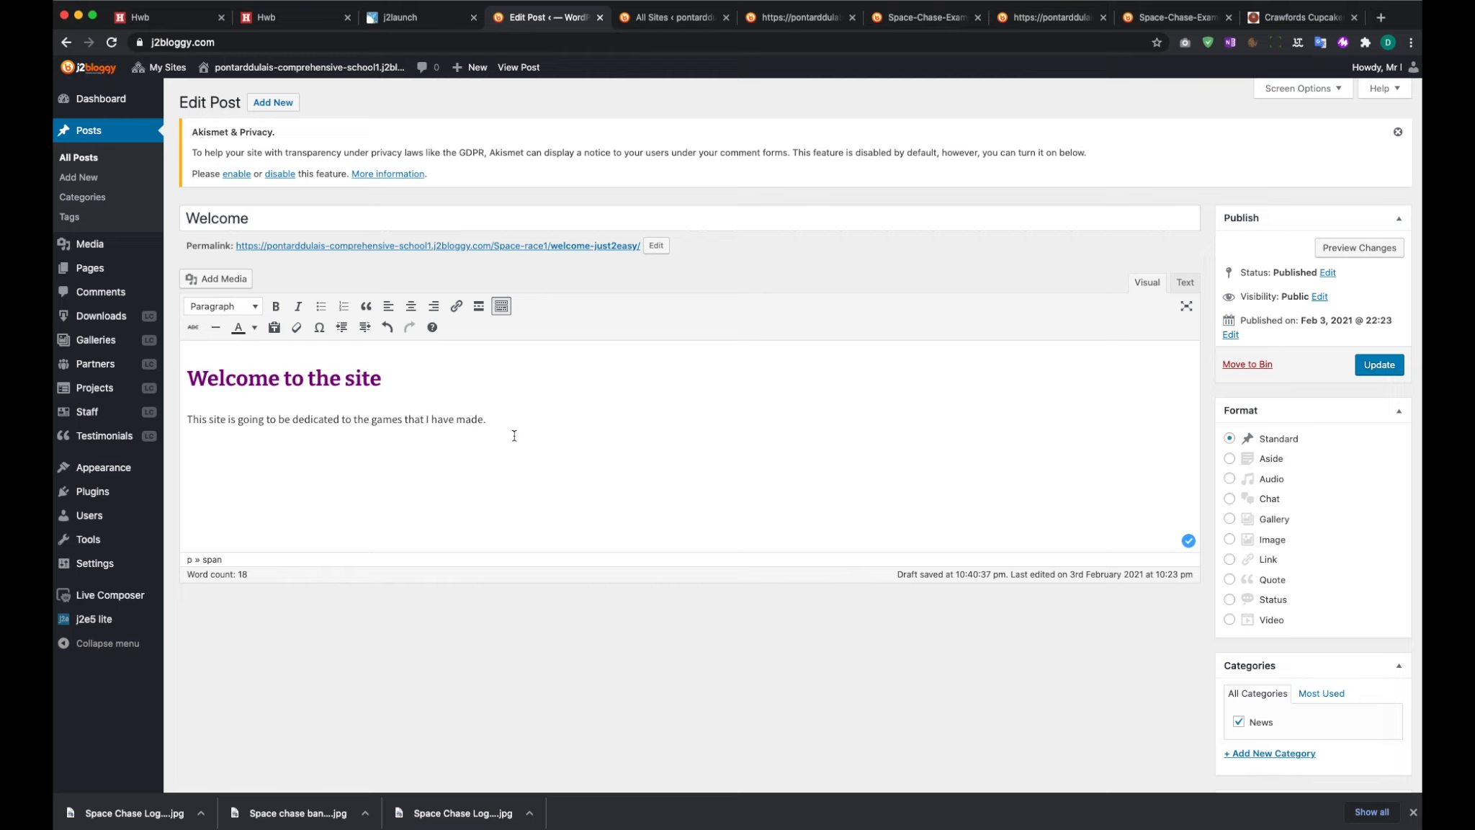
Upload Space Chase Logo 2.jpg from the Downloads folder and insert it at Medium size on a new line below the sentence
key("Return")
left_click(216, 280)
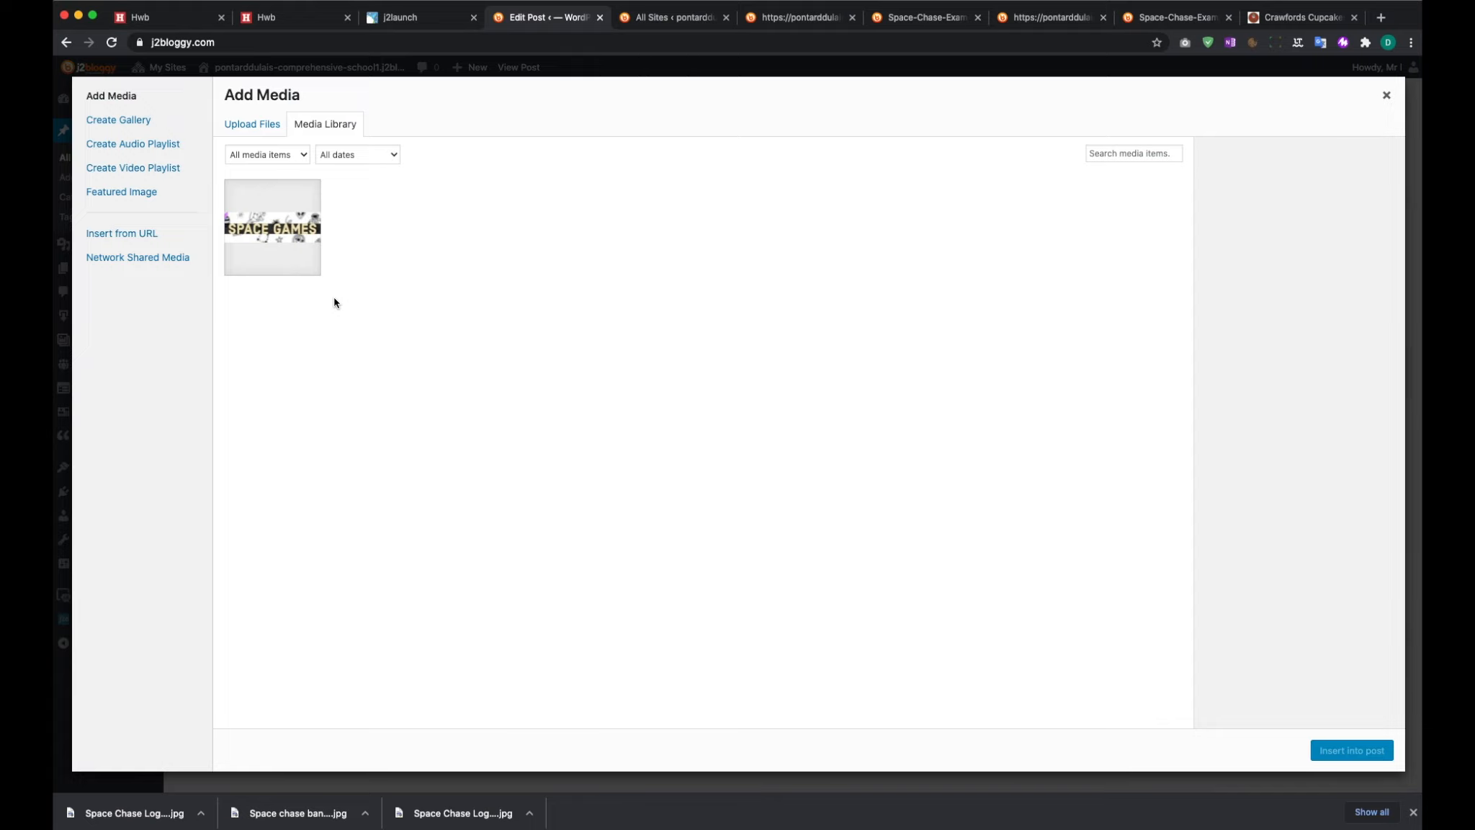
left_click(249, 127)
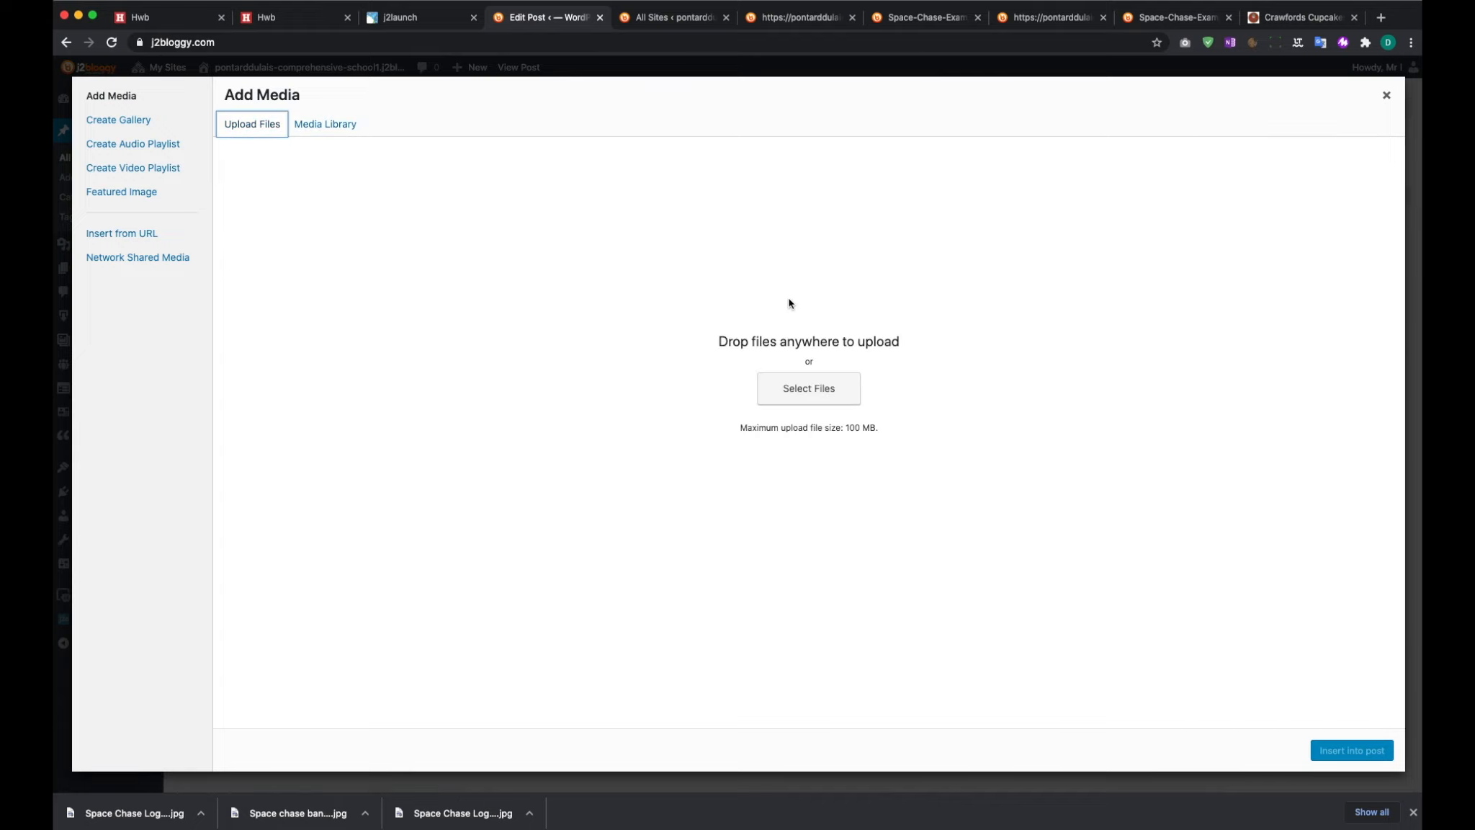
left_click_drag(1474, 174, 1229, 169)
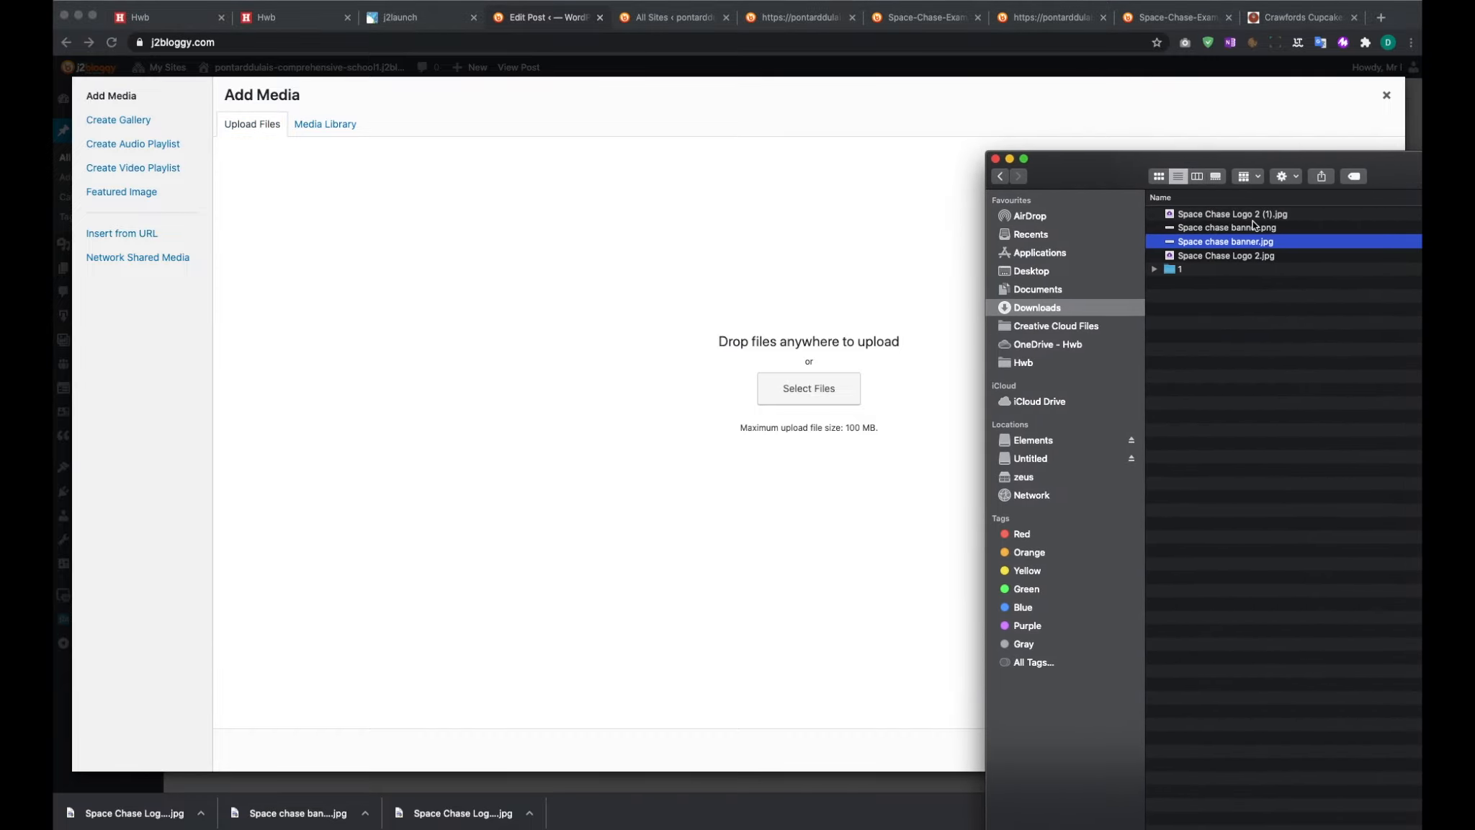
left_click_drag(1230, 258, 677, 292)
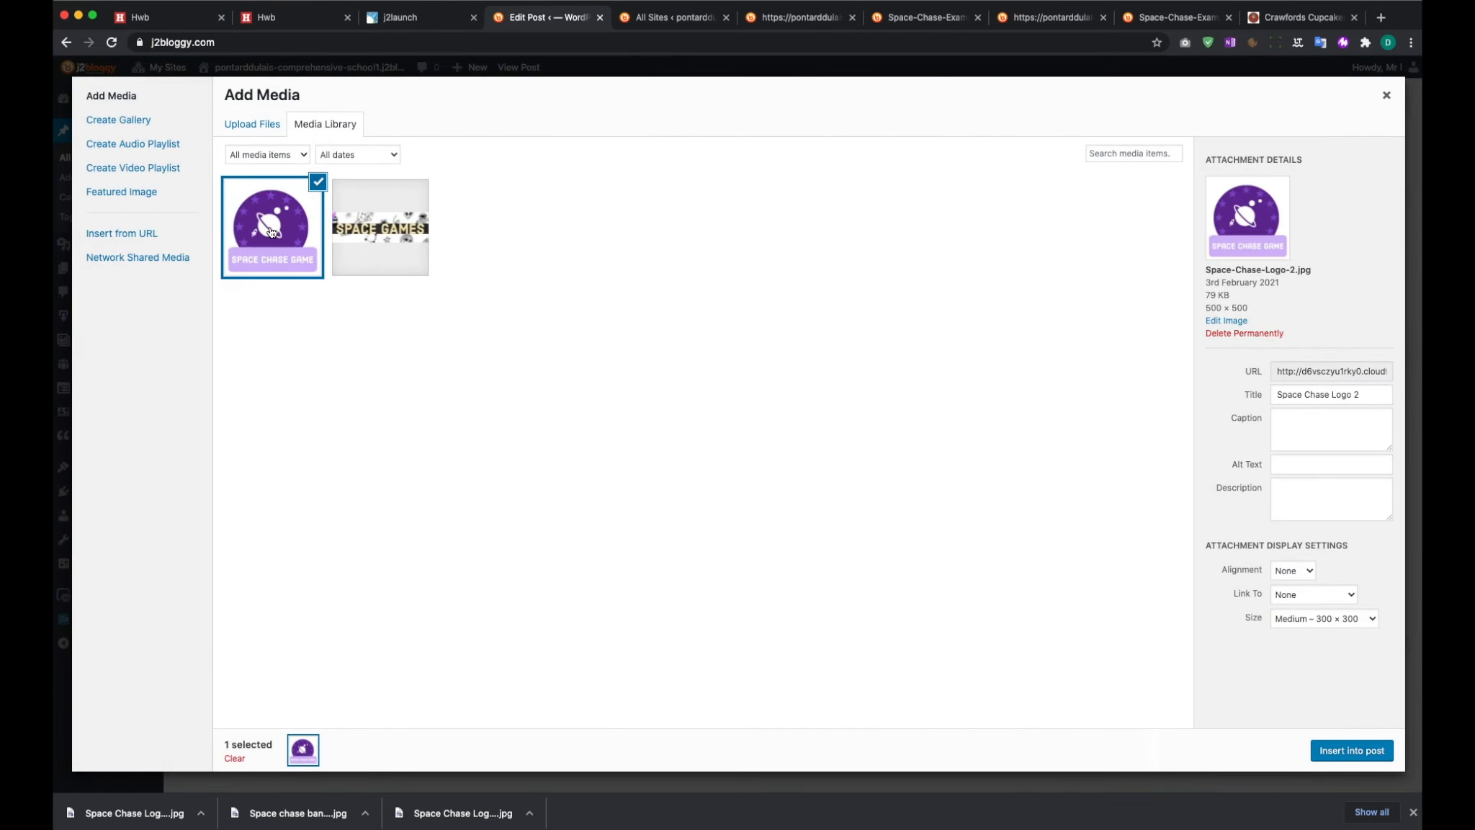
left_click(1363, 759)
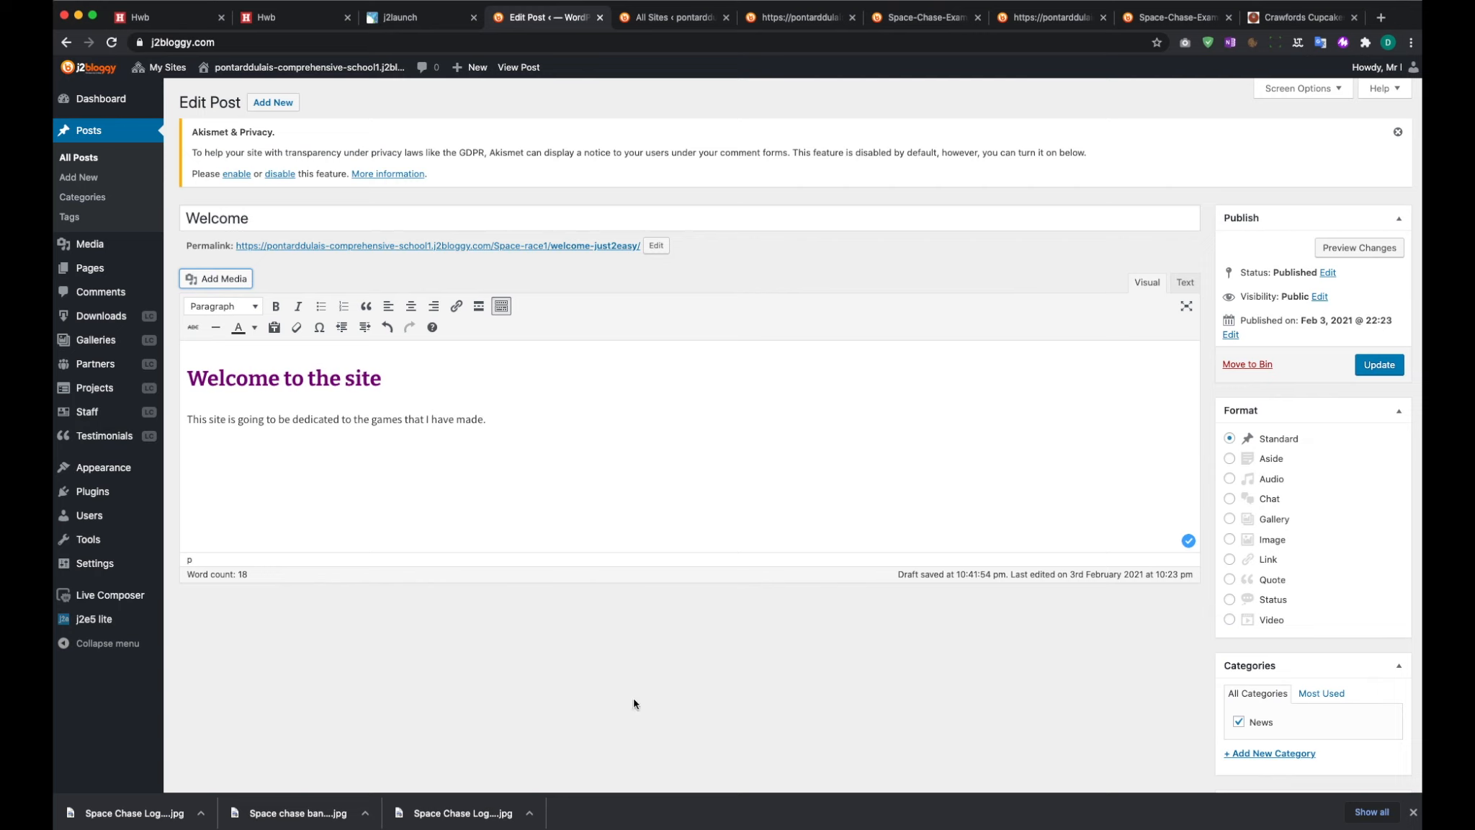
Try centre, left and right alignment on the Space Chase Game logo, and return it to no alignment
left_click(315, 577)
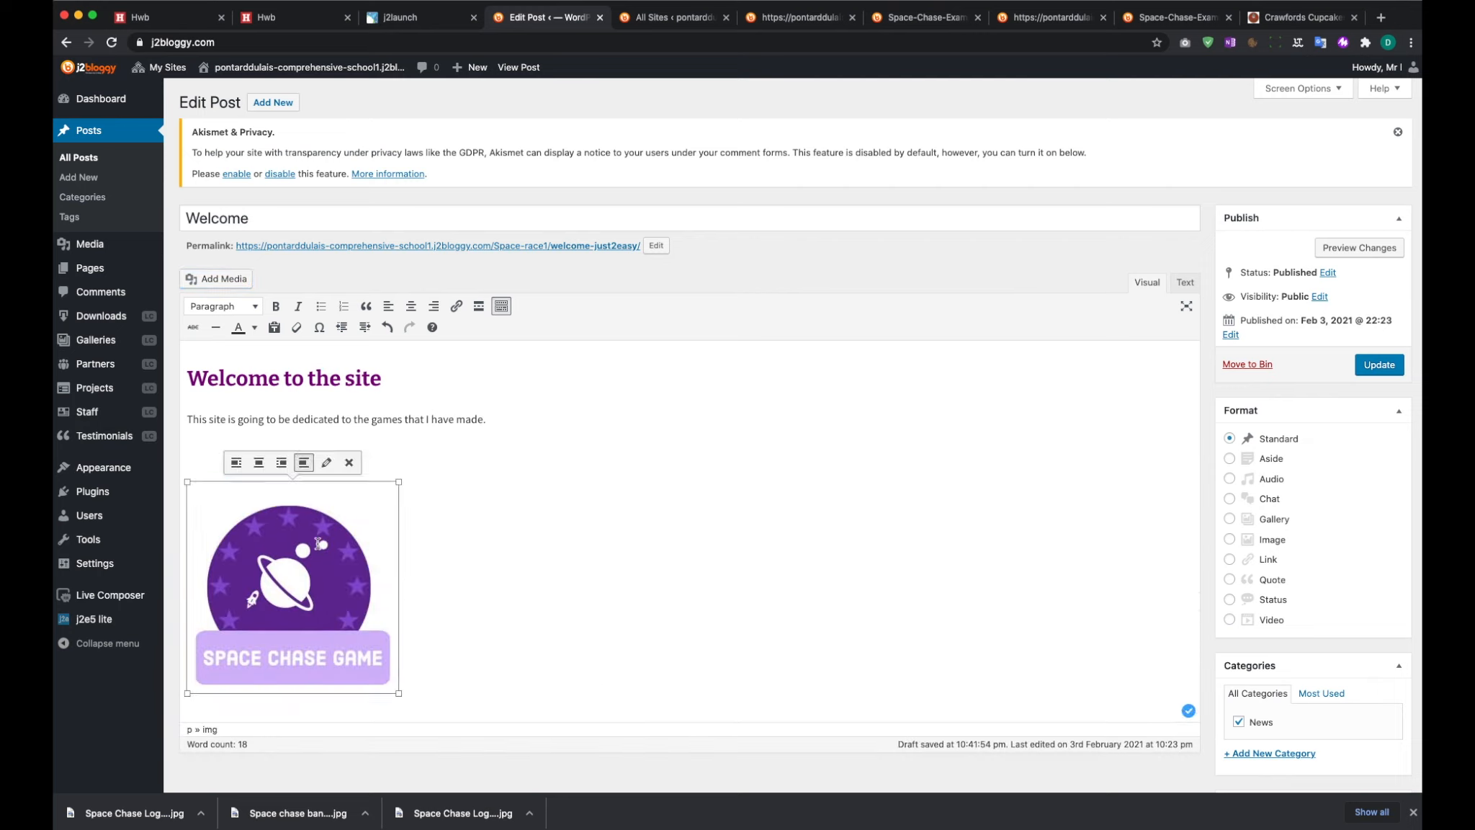
left_click(262, 467)
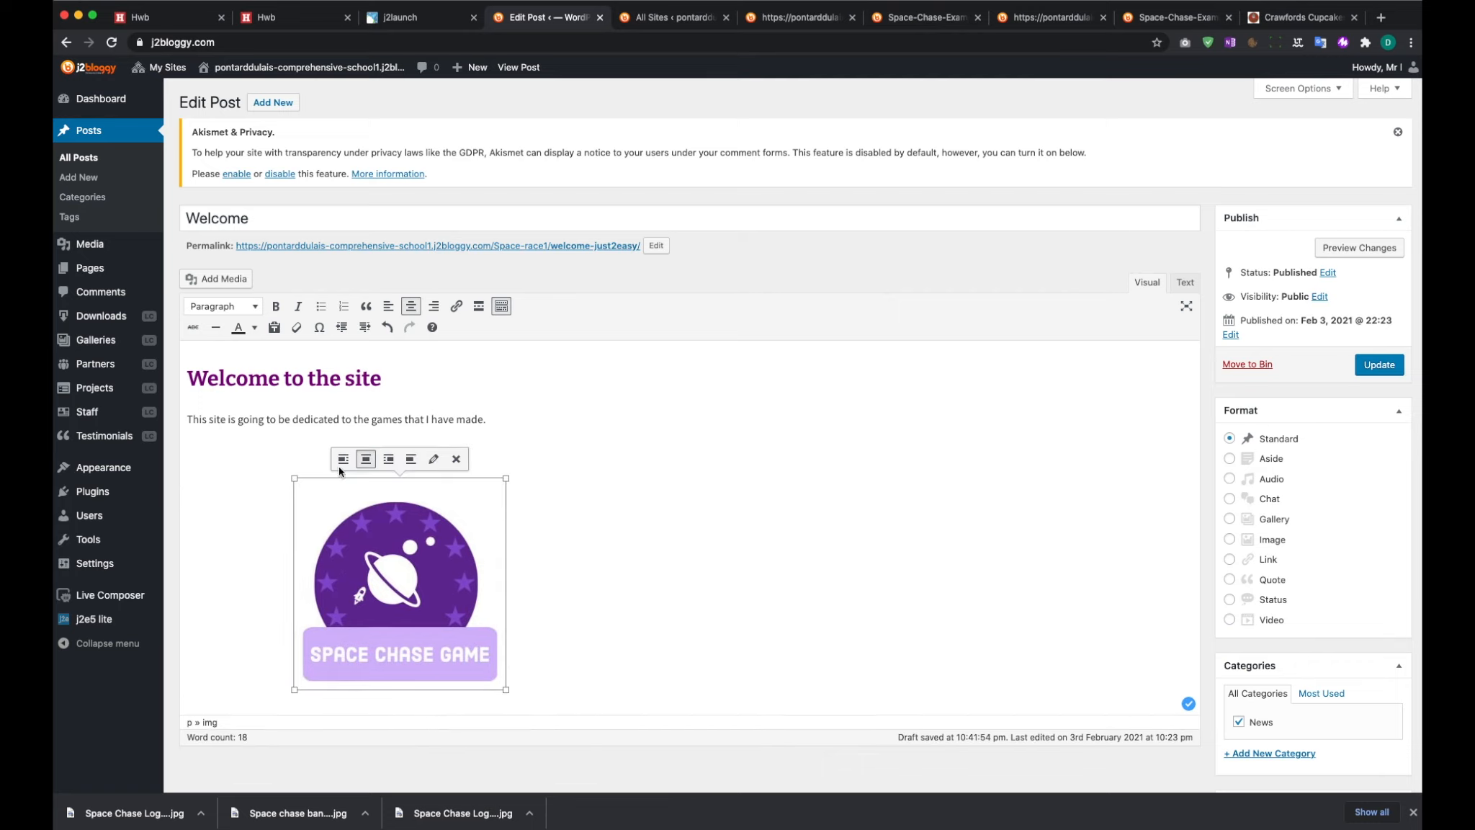
left_click(339, 465)
left_click(281, 462)
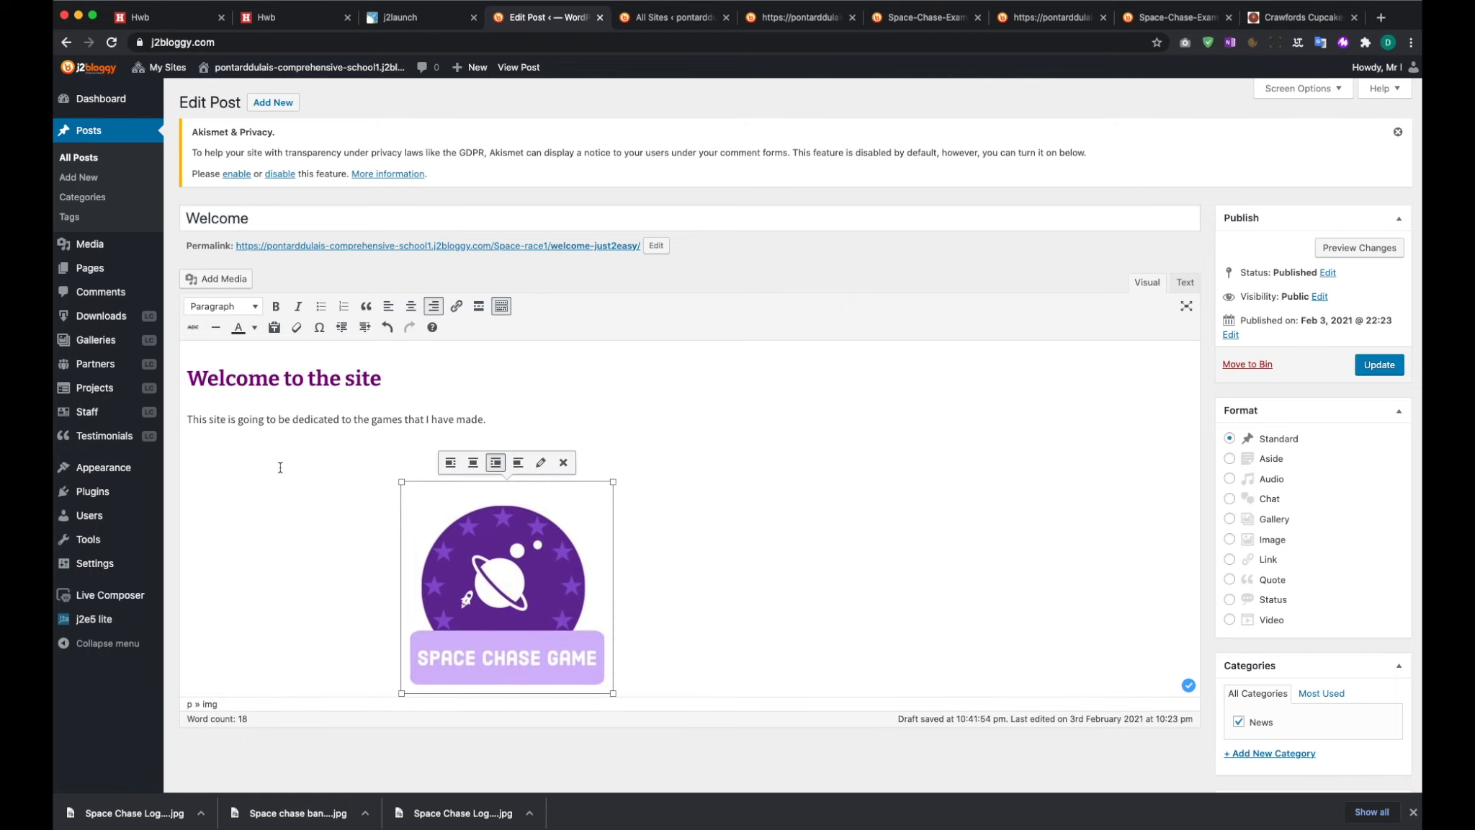
left_click(518, 465)
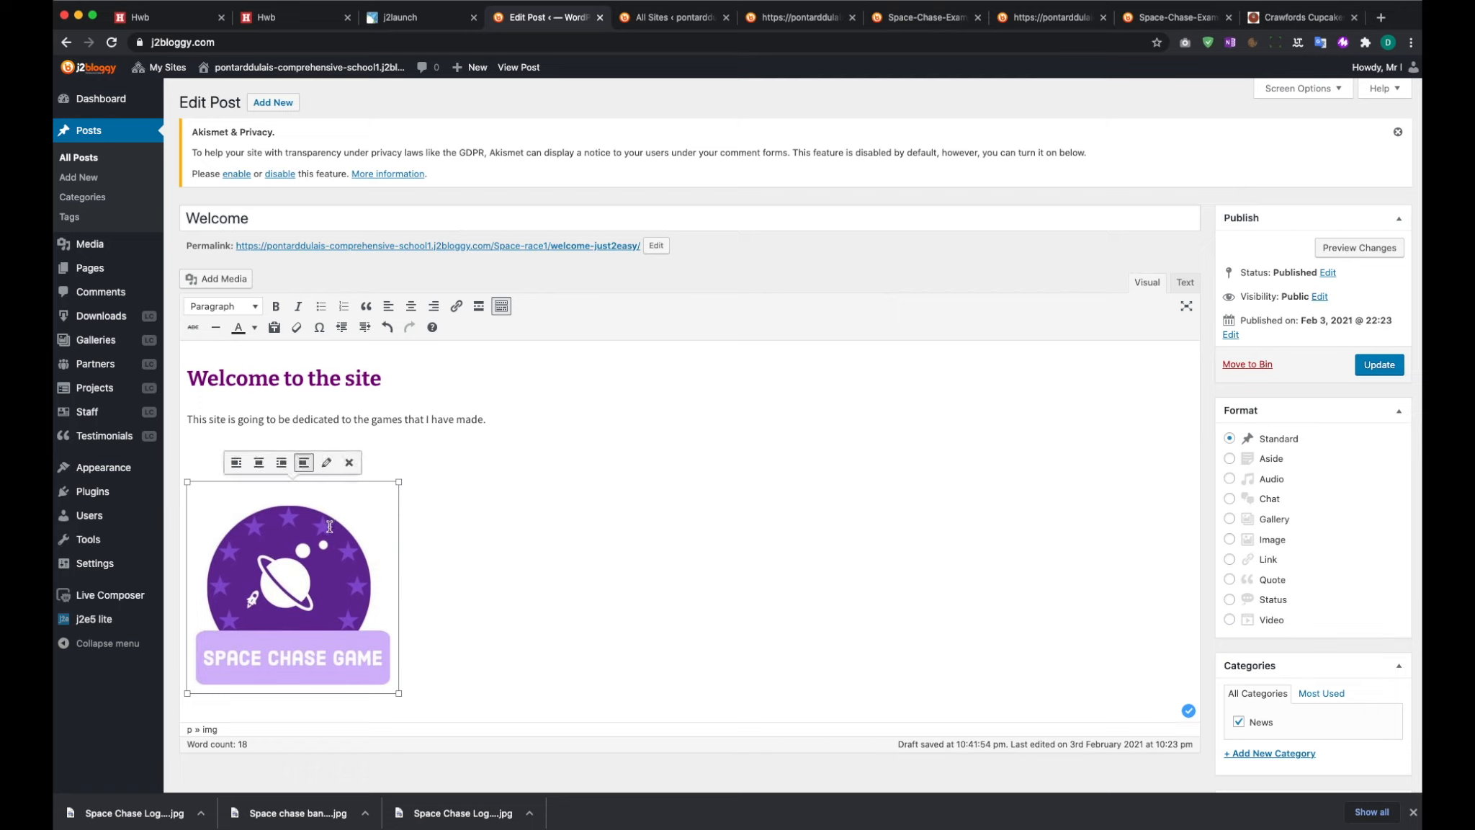
Try placing the logo in front of the sentence, and move it back below the text
left_click_drag(323, 522, 325, 403)
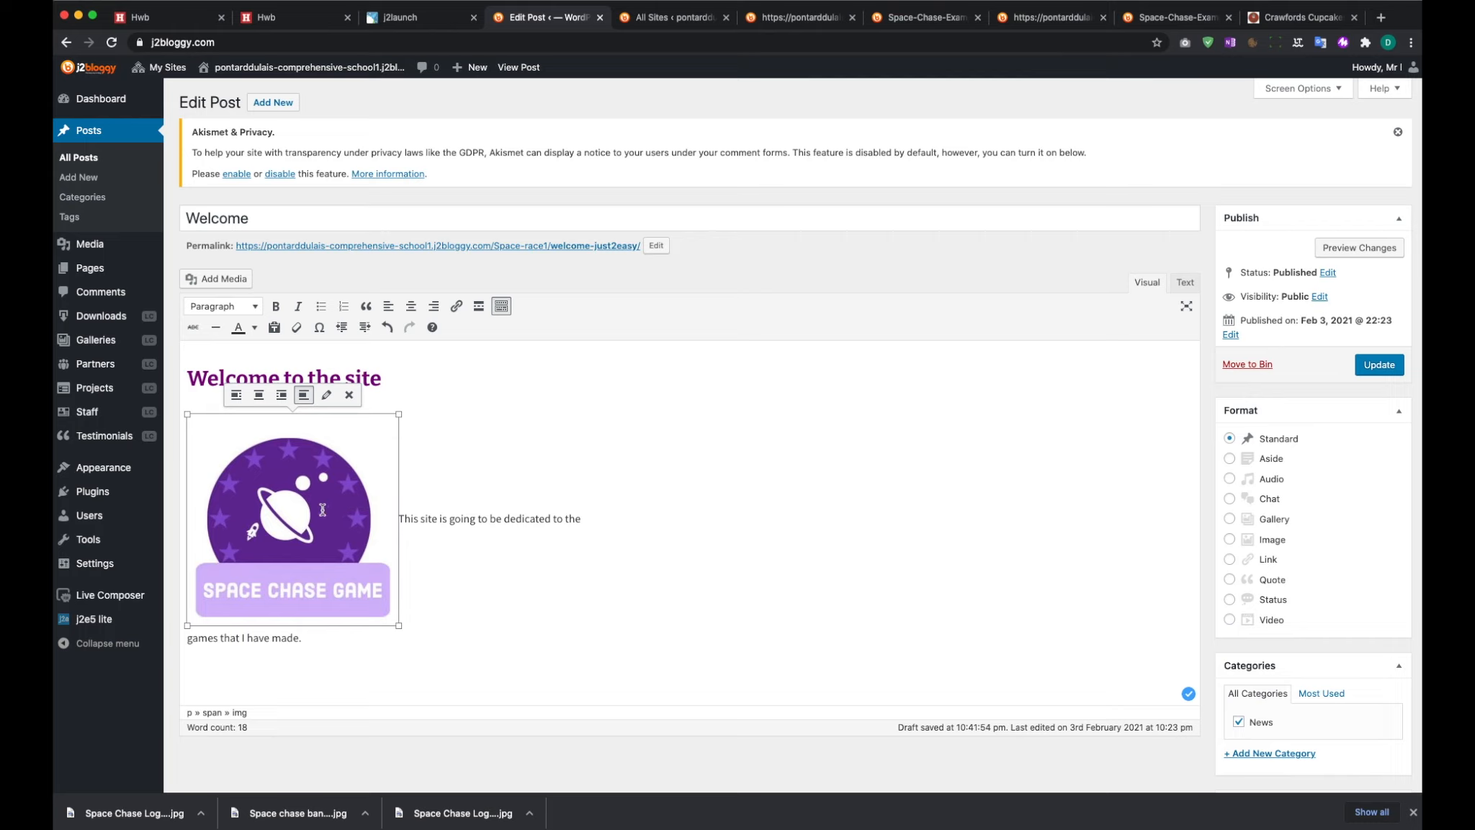
left_click(397, 519)
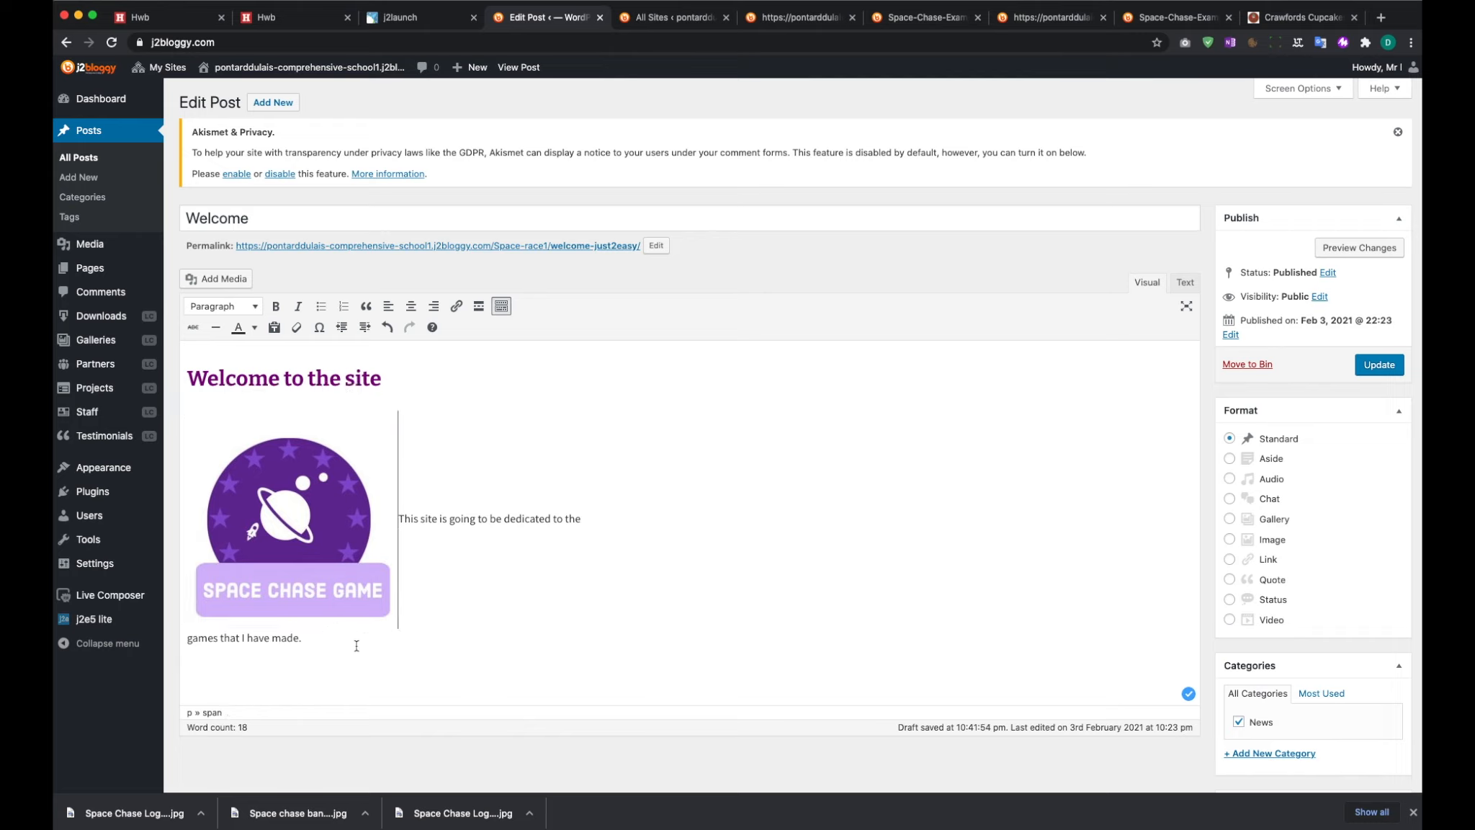
left_click(307, 529)
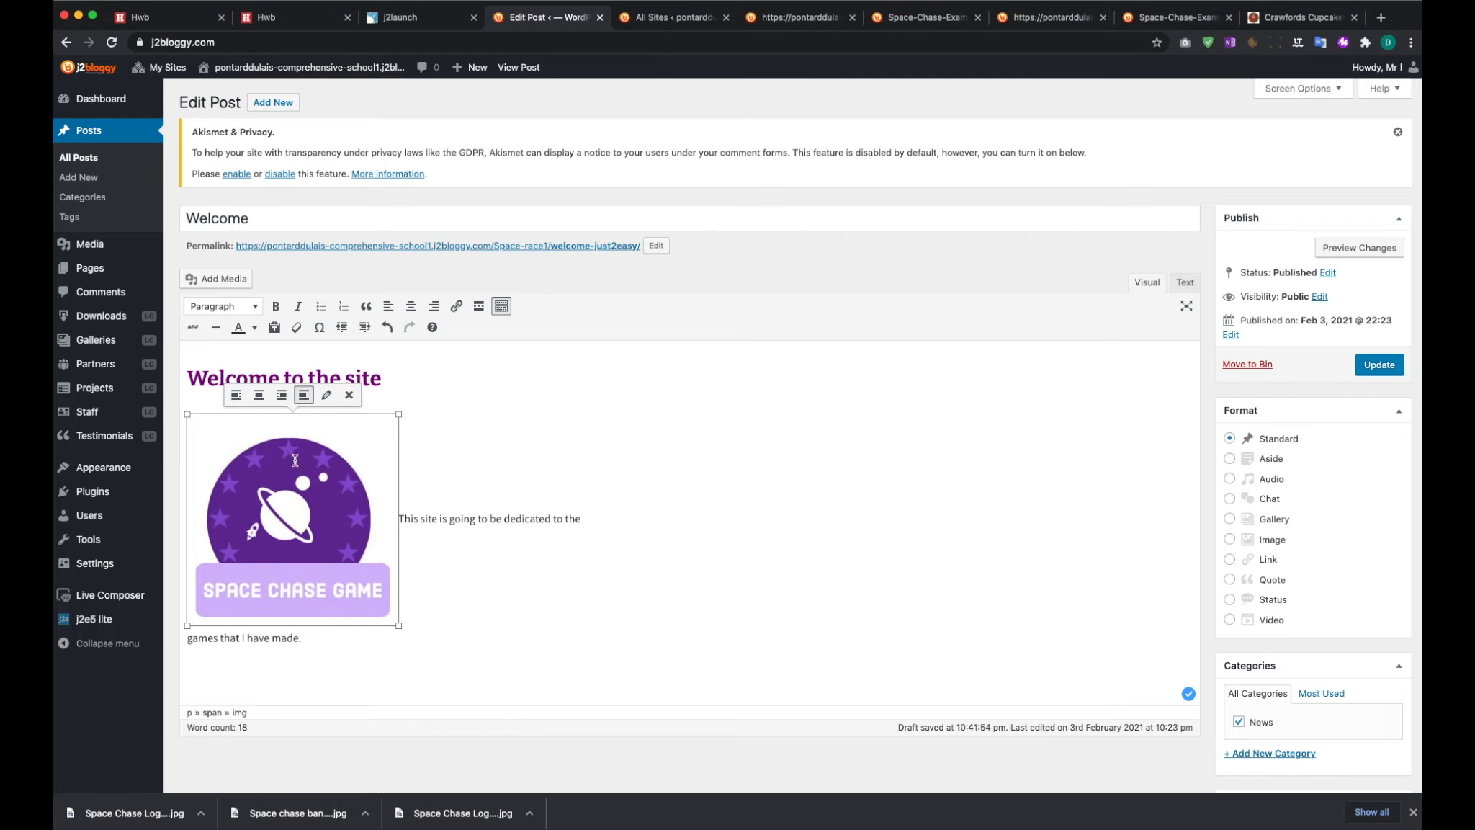
left_click_drag(296, 463, 373, 649)
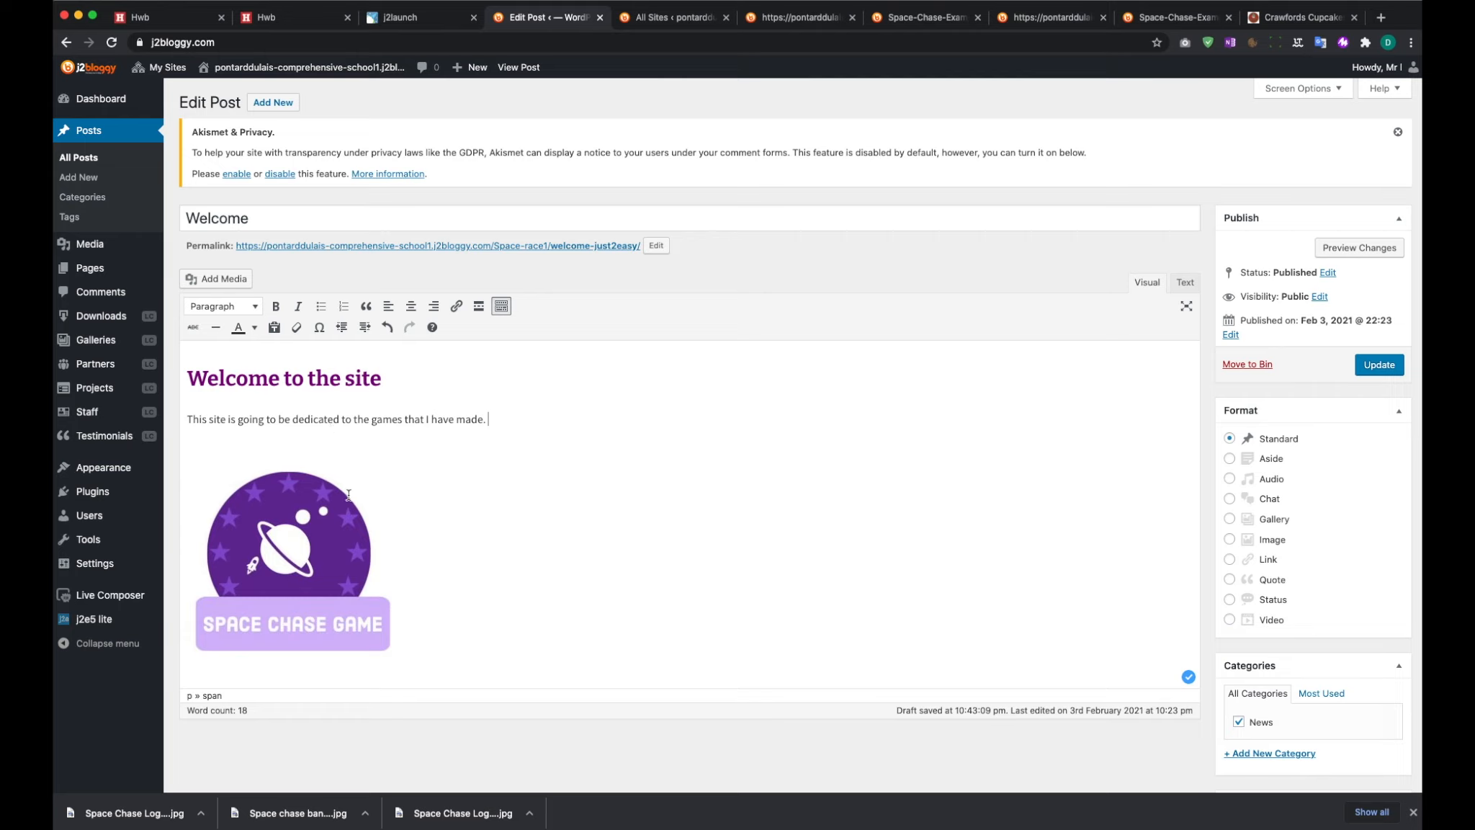
Update the Welcome post and open its published page to review the text and logo
left_click(1378, 365)
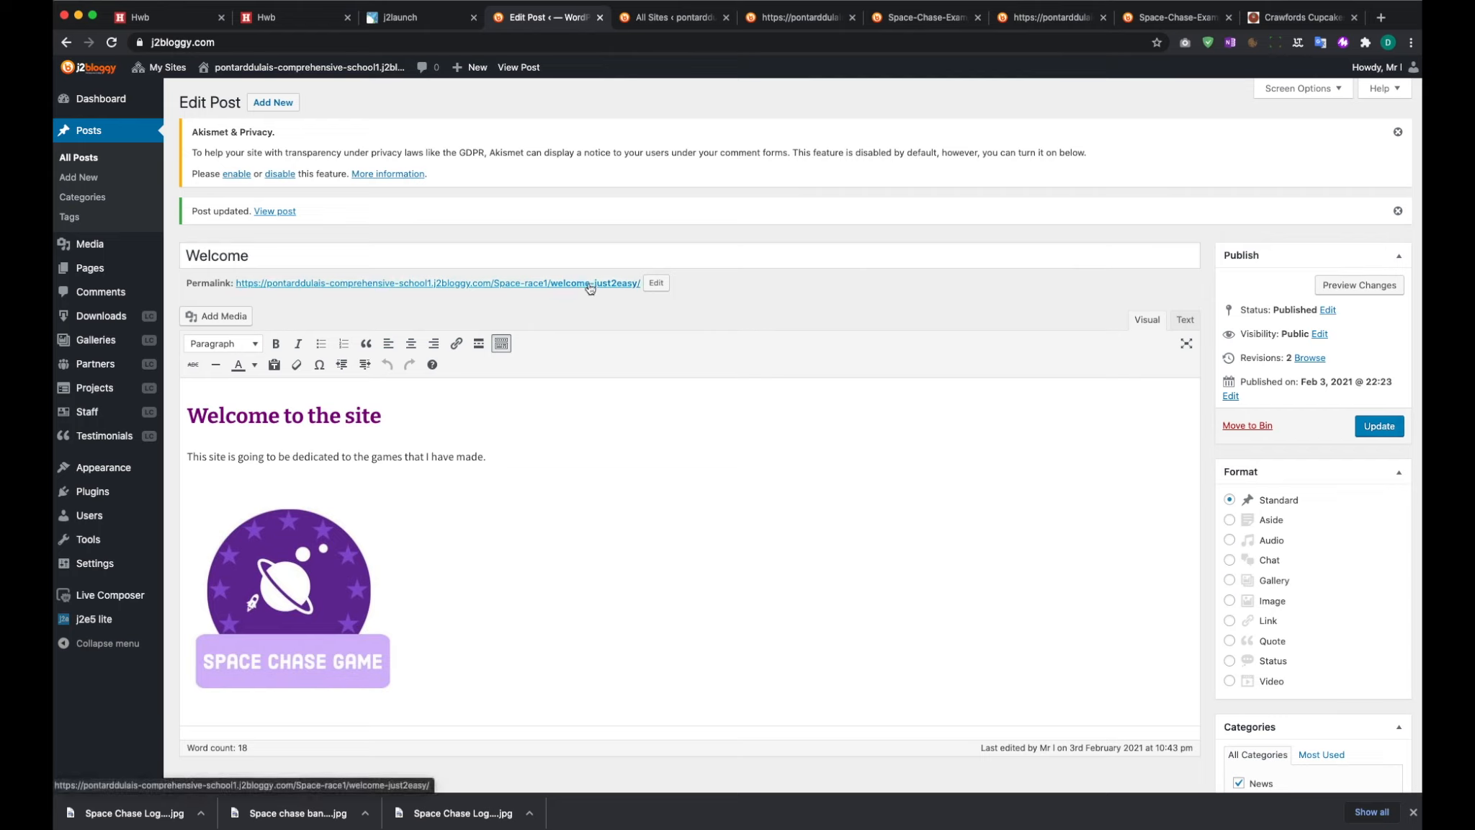
left_click(402, 285)
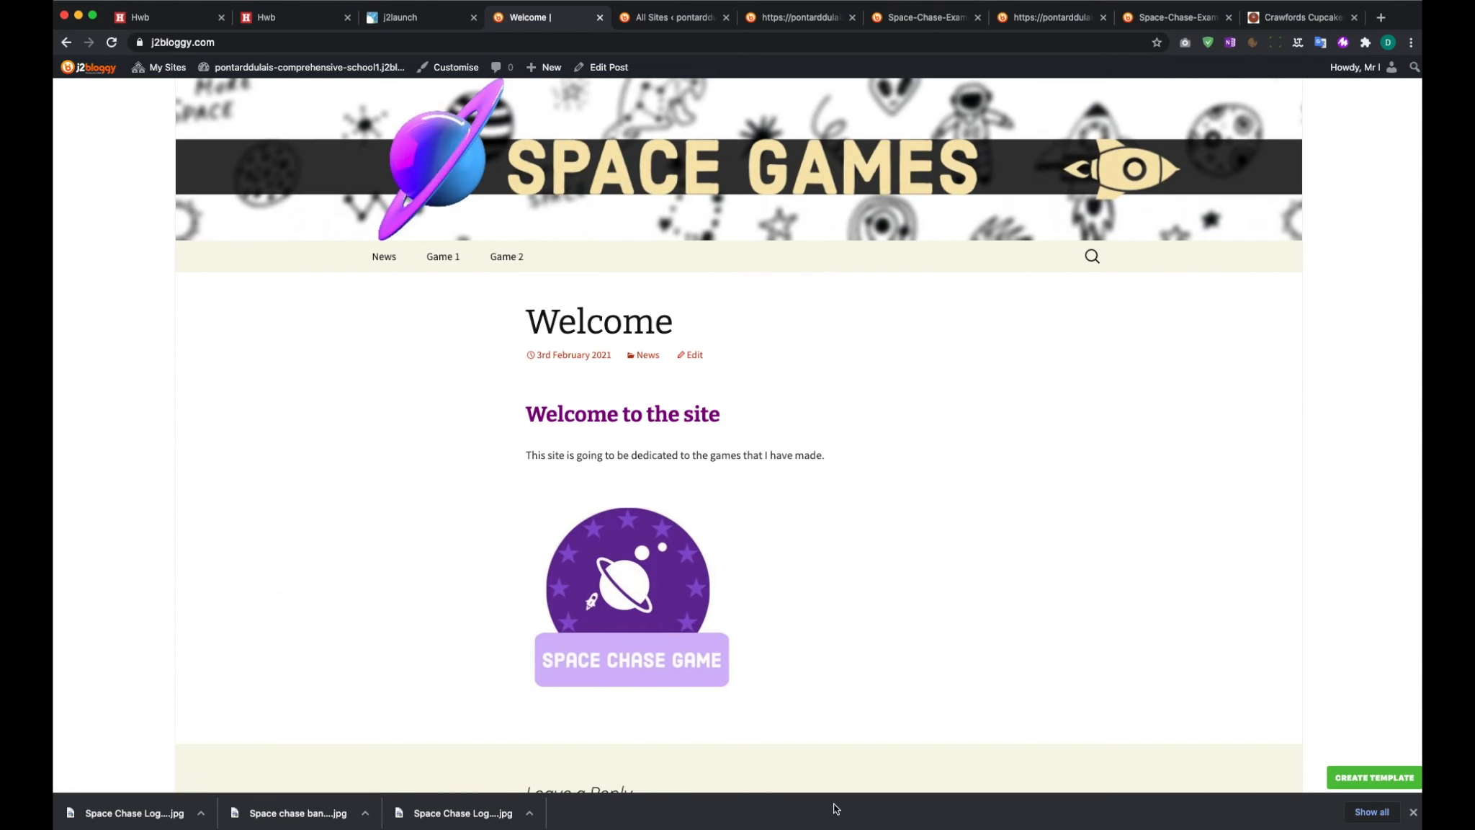
scroll(999, 625, "down", 4)
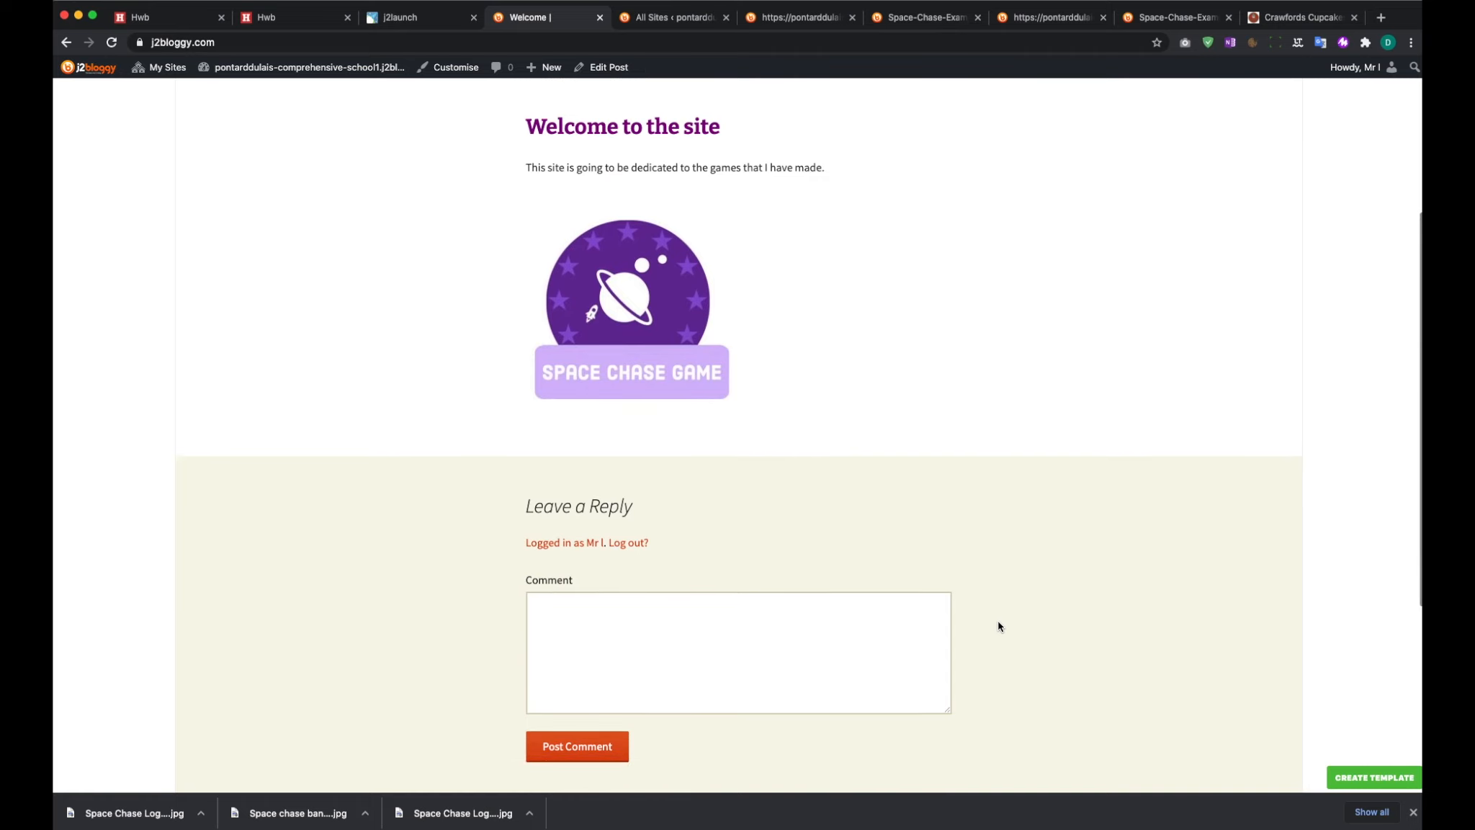
scroll(999, 625, "up", 4)
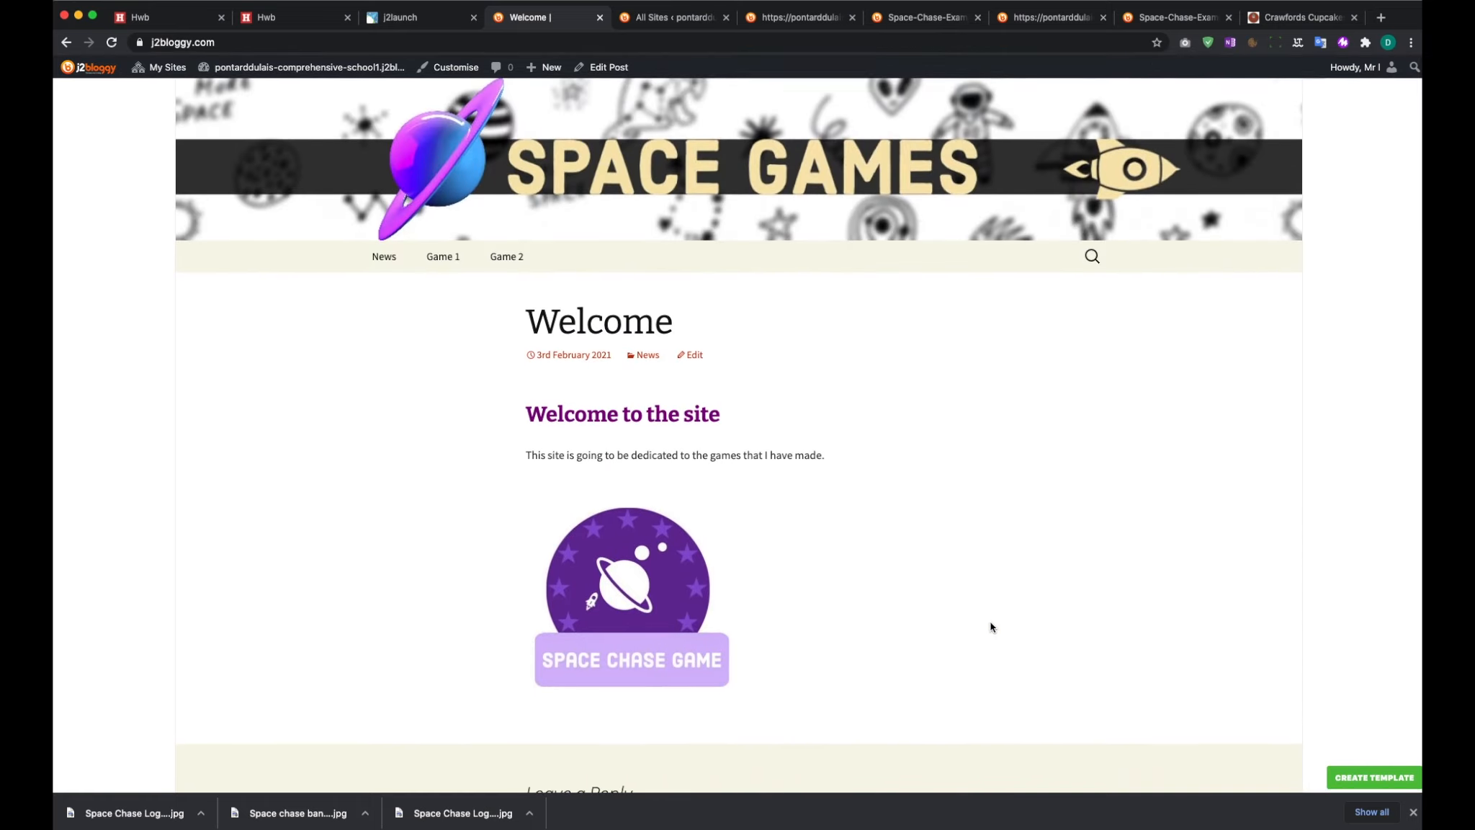